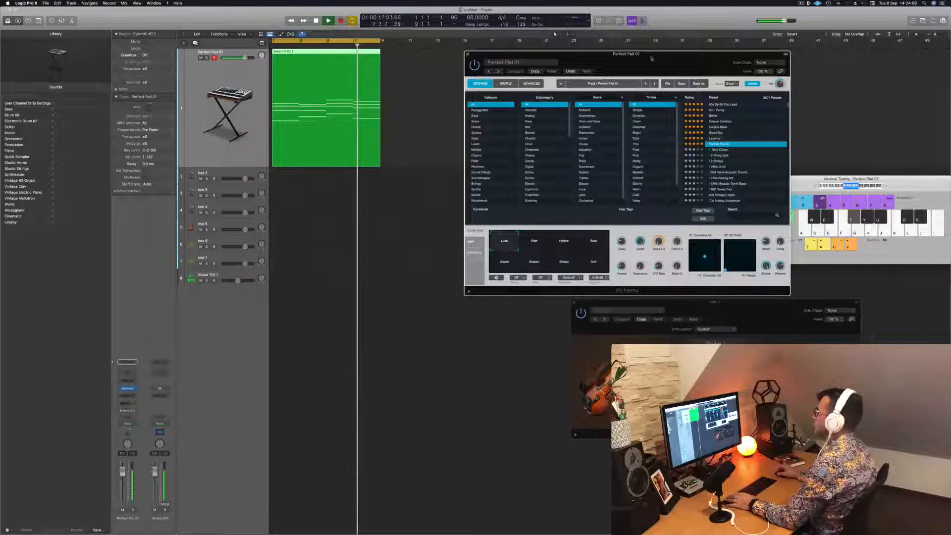
Stop playback and move the Alchemy window clear of the pad region
key(space)
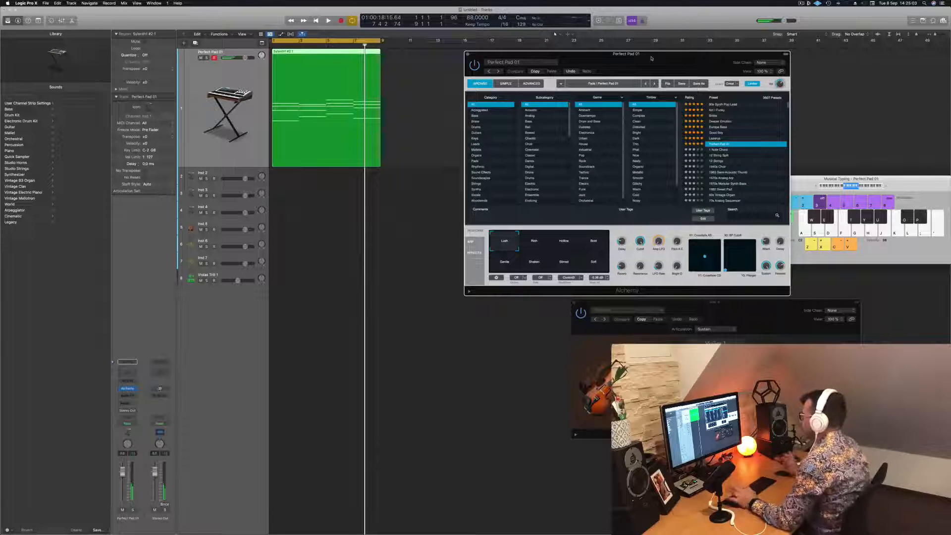
mouse_move(651, 58)
mouse_down()
mouse_move(642, 58)
mouse_move(665, 63)
mouse_up()
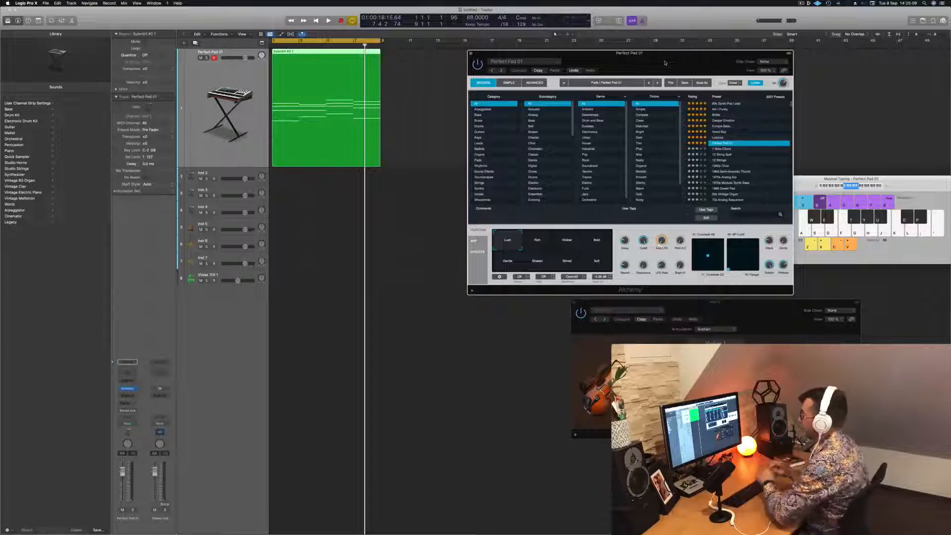
drag(668, 51, 721, 52)
click(458, 92)
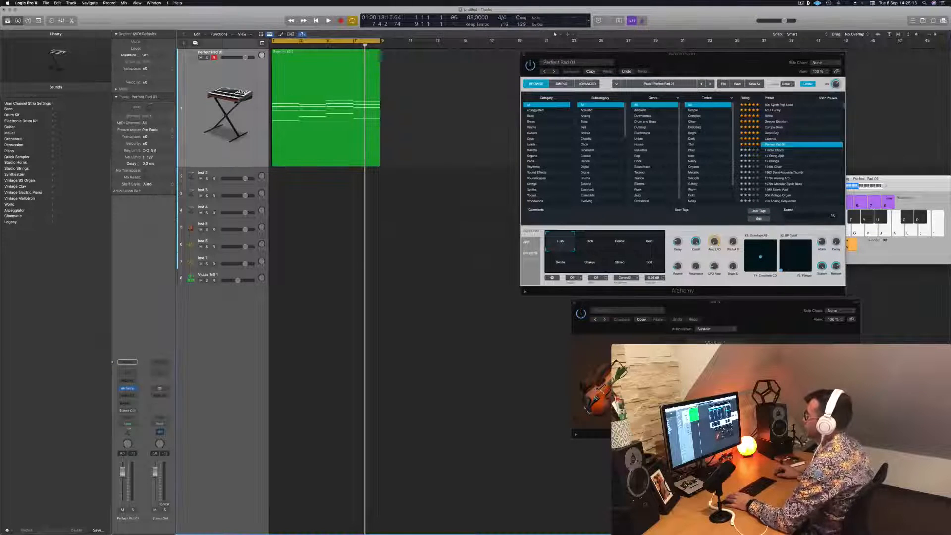
Play the pad briefly from the start, and copy its region to around bar 11 on the same track
click(231, 81)
key(Return)
key(space)
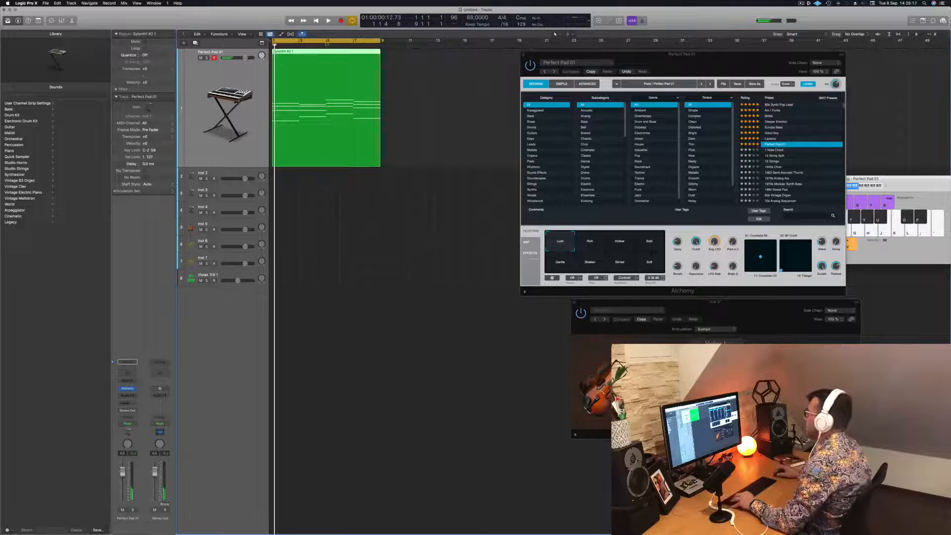
drag(324, 53, 463, 62)
Open the first pad region in the Piano Roll and transpose all its notes down one octave
click(351, 54)
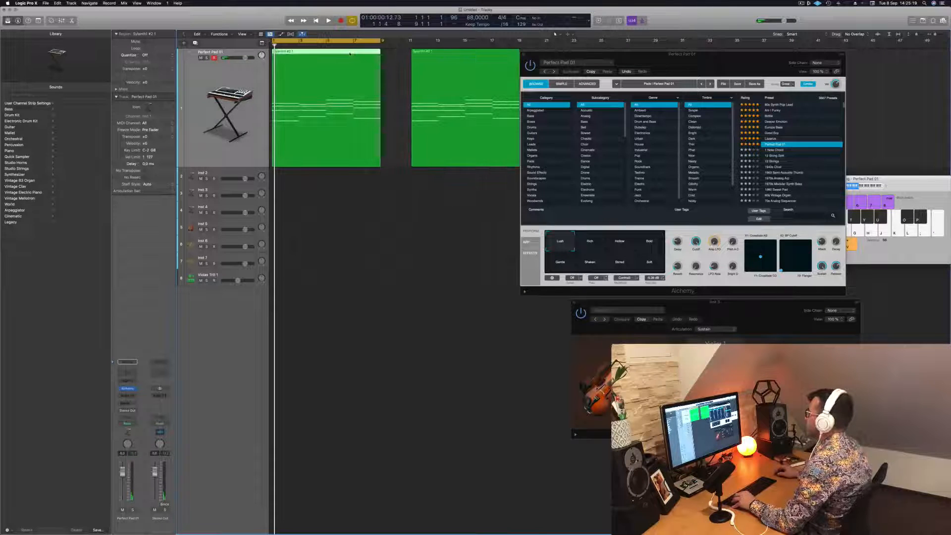
double_click(348, 54)
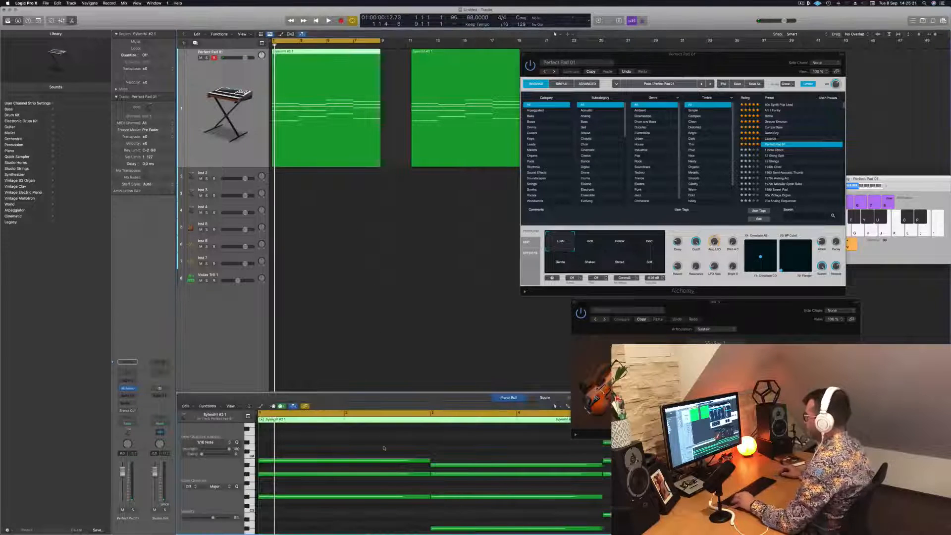
key(super+a)
scroll(383, 447, up, 3)
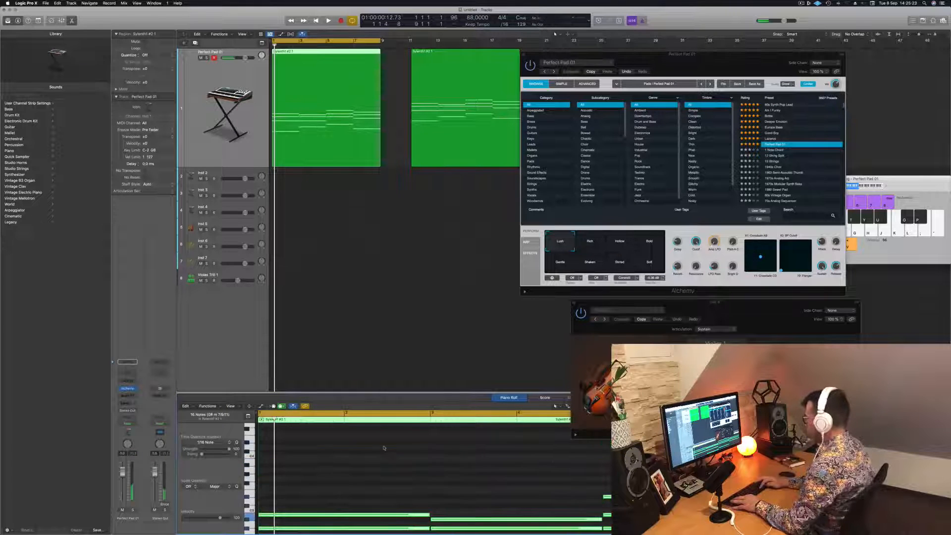
Play the lowered pad chords while checking their notes, with the Alchemy window moved further aside
key(space)
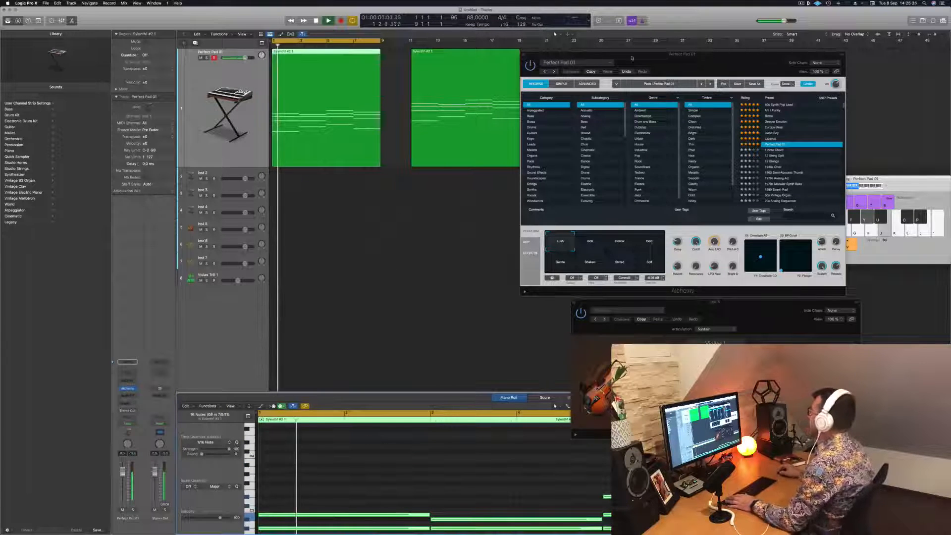
drag(627, 58, 744, 71)
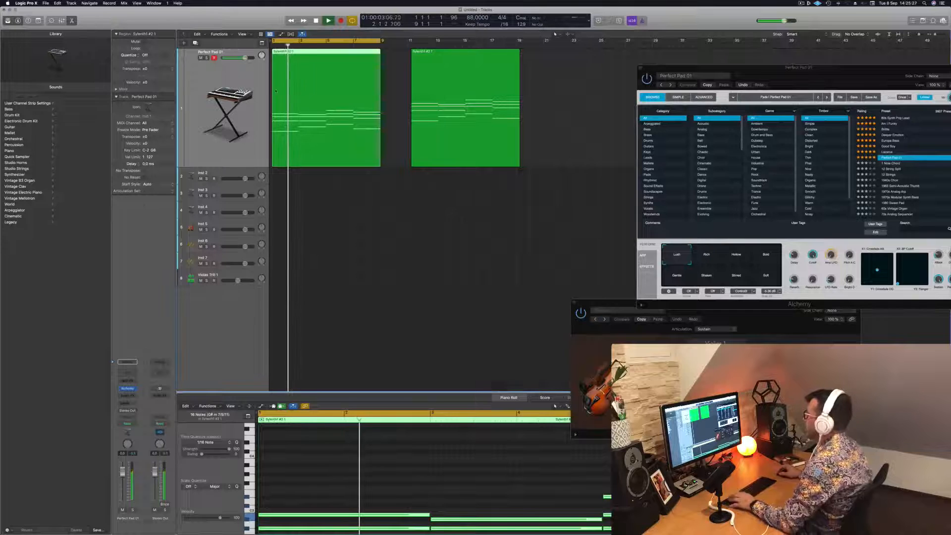
key(super+Left)
key(super+Left)
key(super+Left)
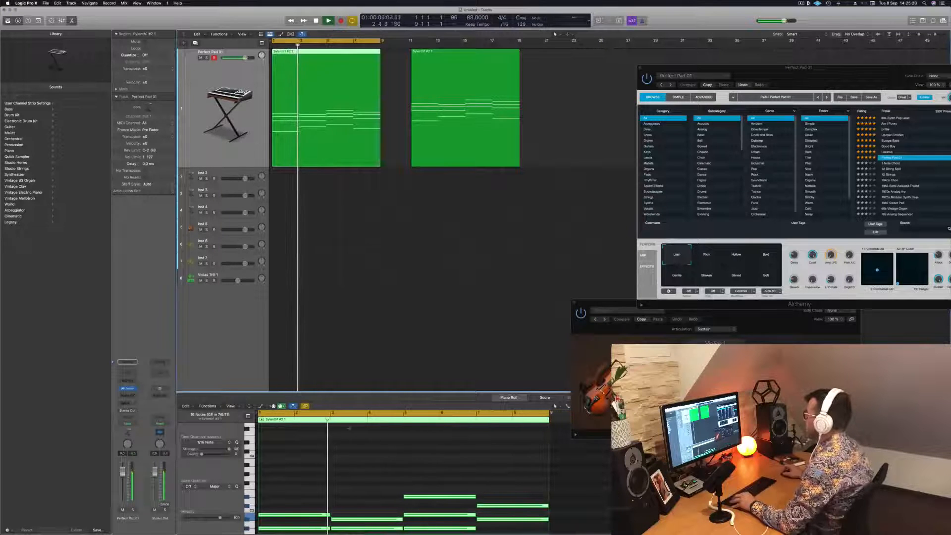
scroll(331, 117, down, 3)
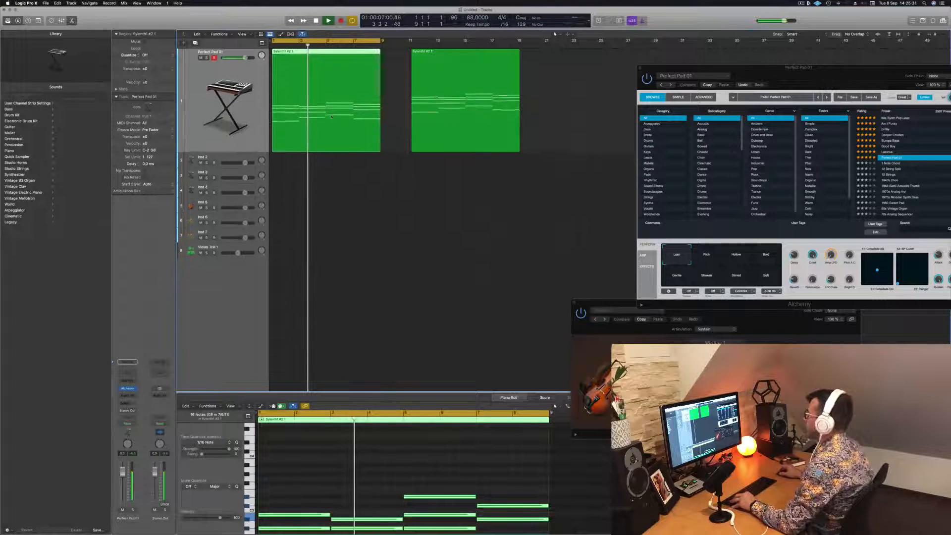
scroll(332, 117, down, 2)
scroll(387, 482, down, 2)
scroll(388, 482, down, 1)
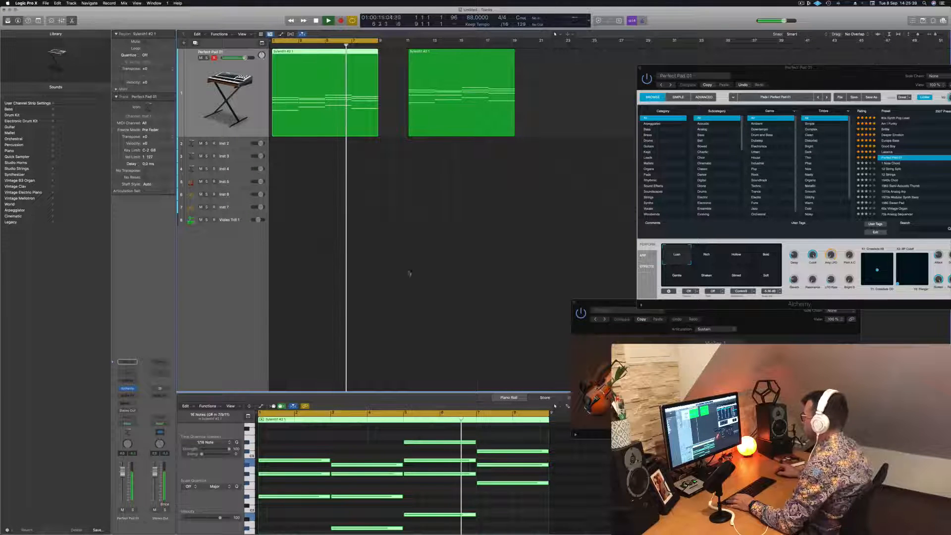
Stop playback, duplicate the Perfect Pad 01 track and copy the lowered region onto the new track
key(super+Left)
key(super+Left)
key(super+Left)
key(super+Right)
key(super+Right)
key(space)
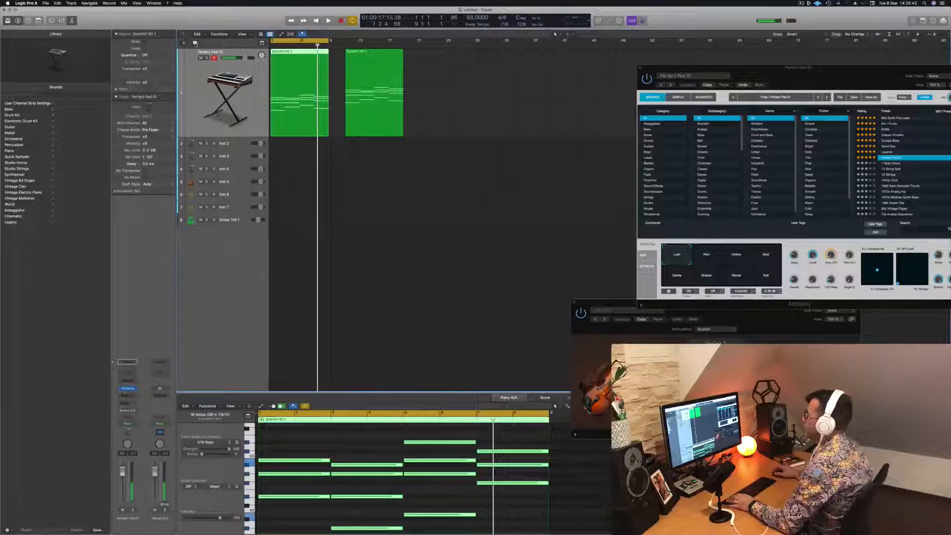
key(super+d)
drag(291, 104, 291, 153)
Transpose all notes of the first region on the original pad track up one octave
click(294, 52)
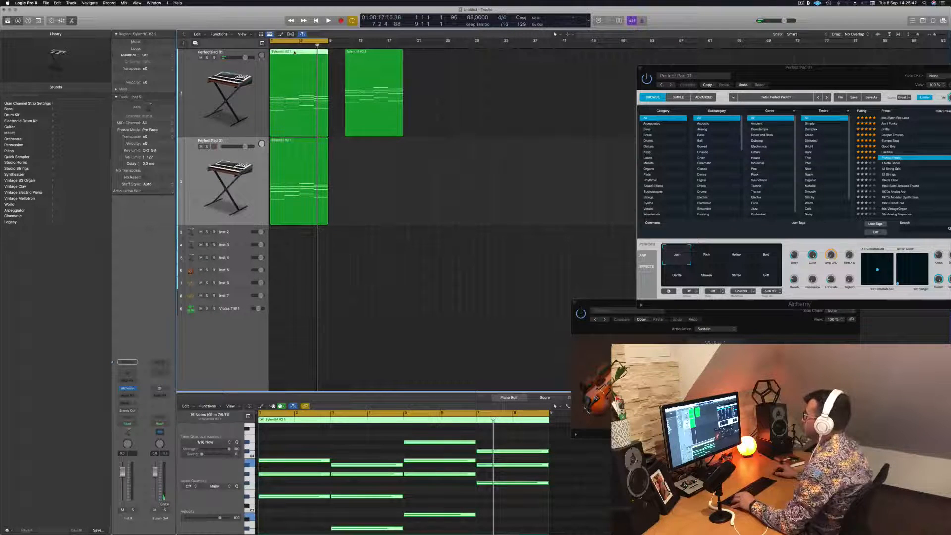
click(345, 444)
key(super+a)
key(alt+shift+Up)
Lower the volume of both Perfect Pad 01 tracks while playing the two octave layers
key(space)
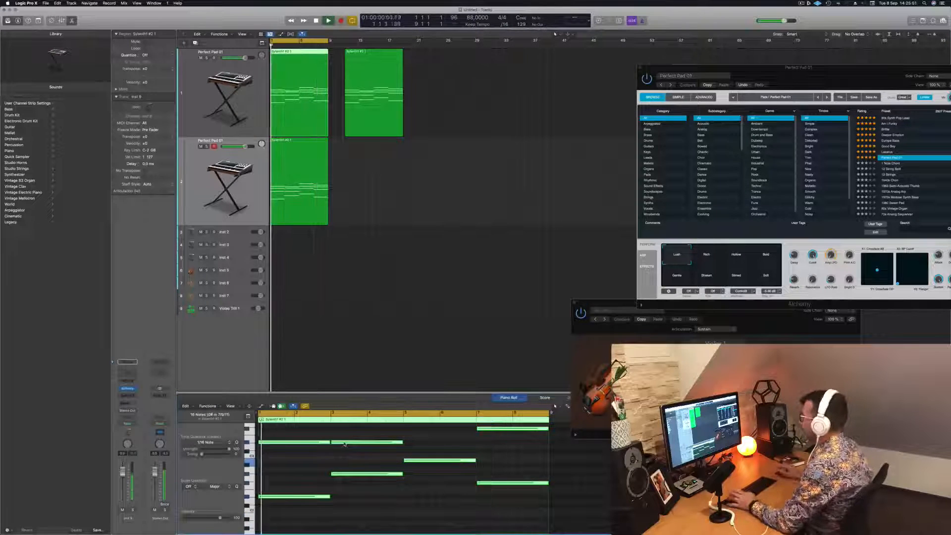
click(291, 168)
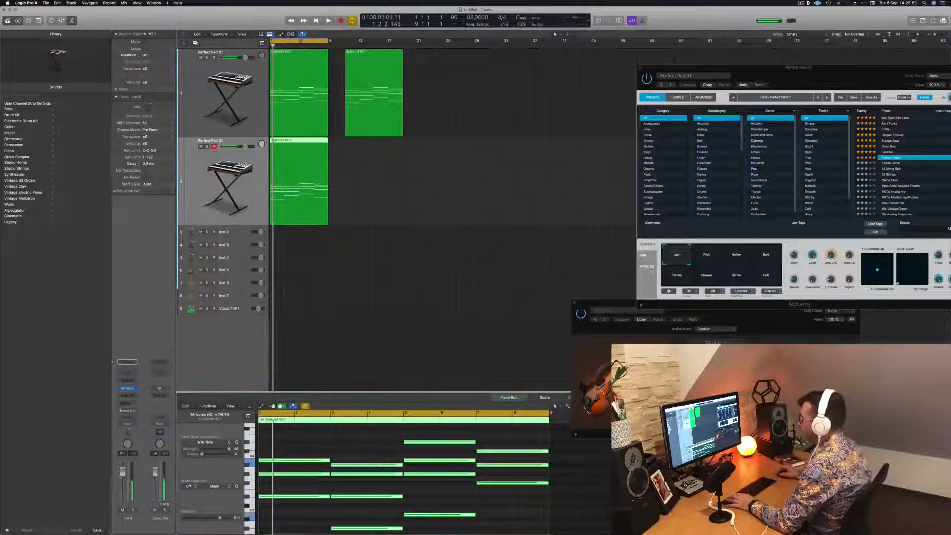
click(292, 80)
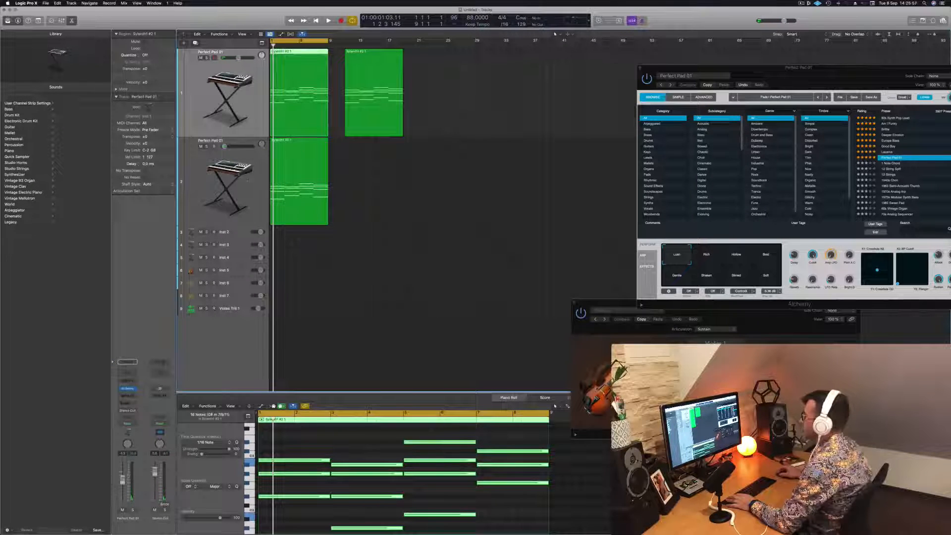
key(space)
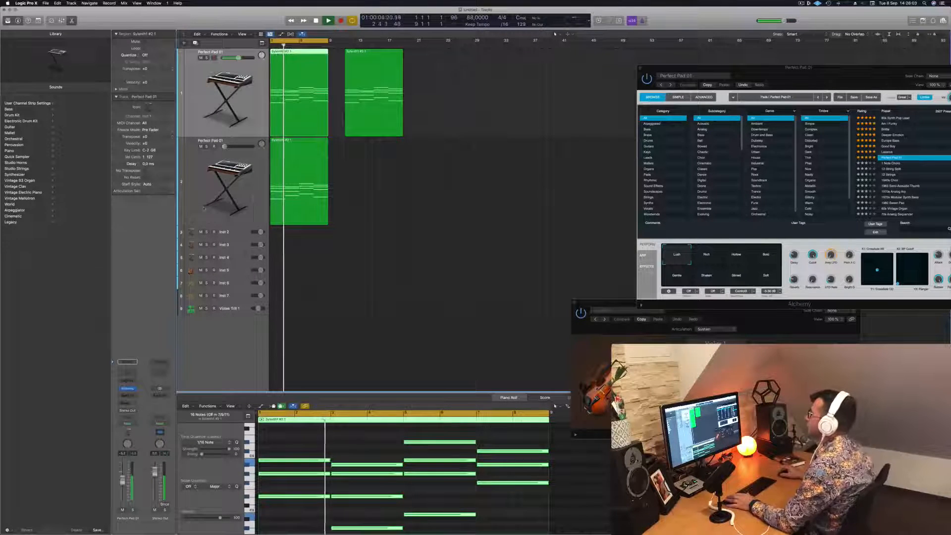
click(183, 162)
key(Return)
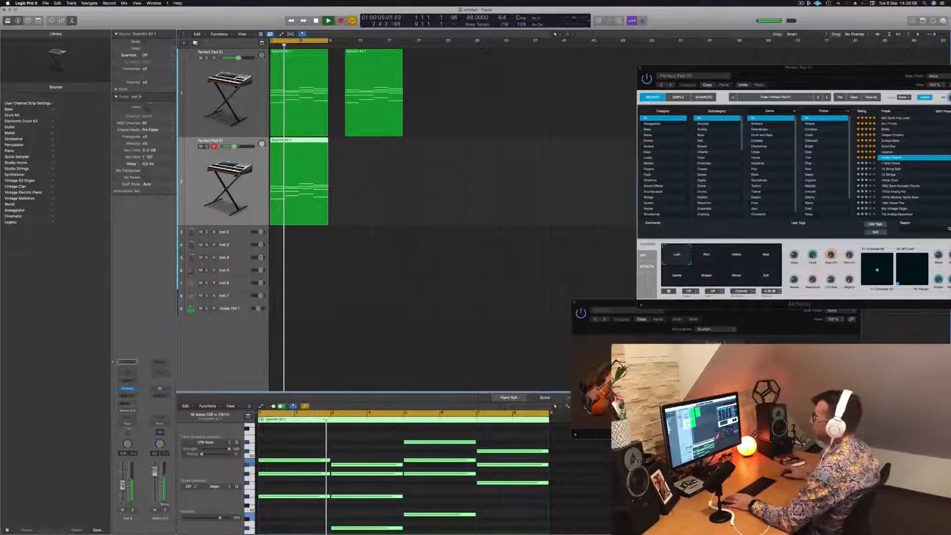
Mute and unmute the lower-octave pad track during playback to compare the sound, and stop playback
click(122, 510)
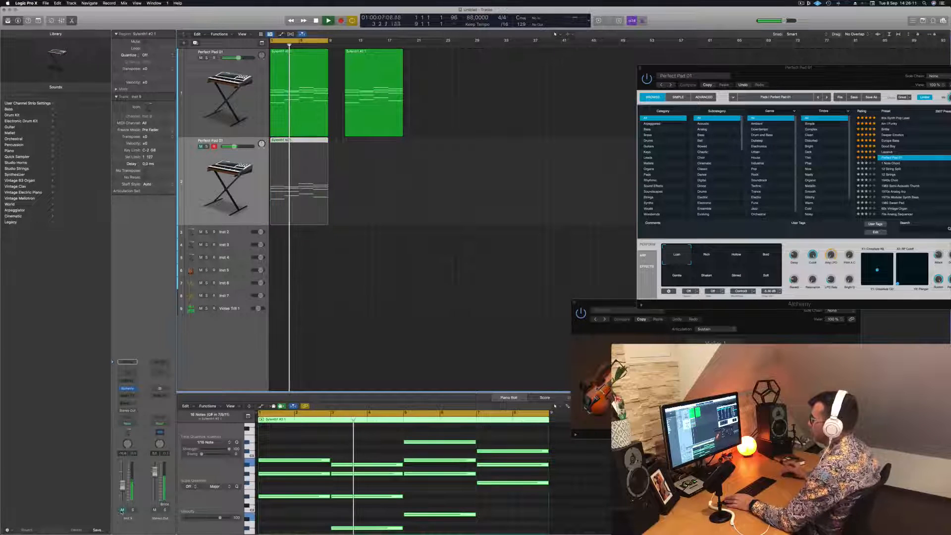
click(122, 509)
key(space)
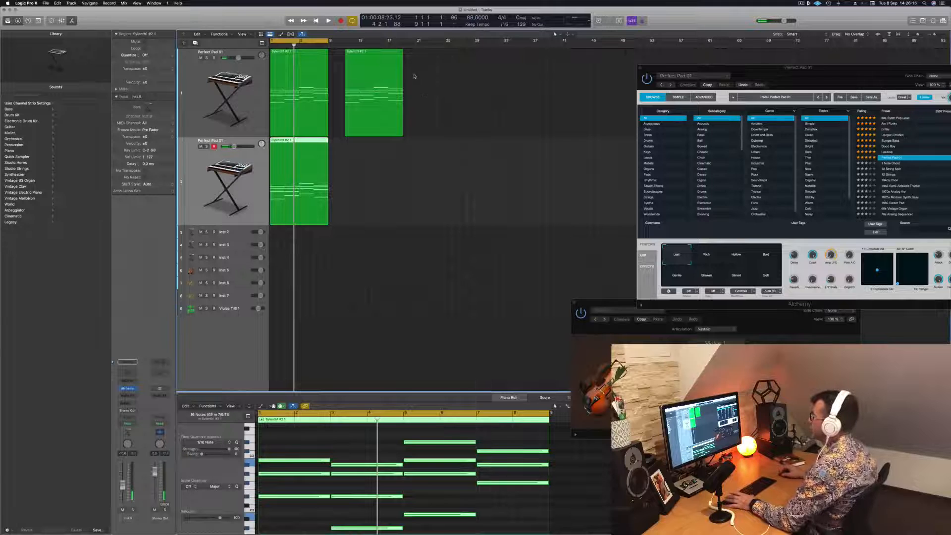
Move the spare pad region to about bar 23 and play the two layered pads from the start
click(368, 55)
drag(368, 55, 453, 55)
key(Return)
key(space)
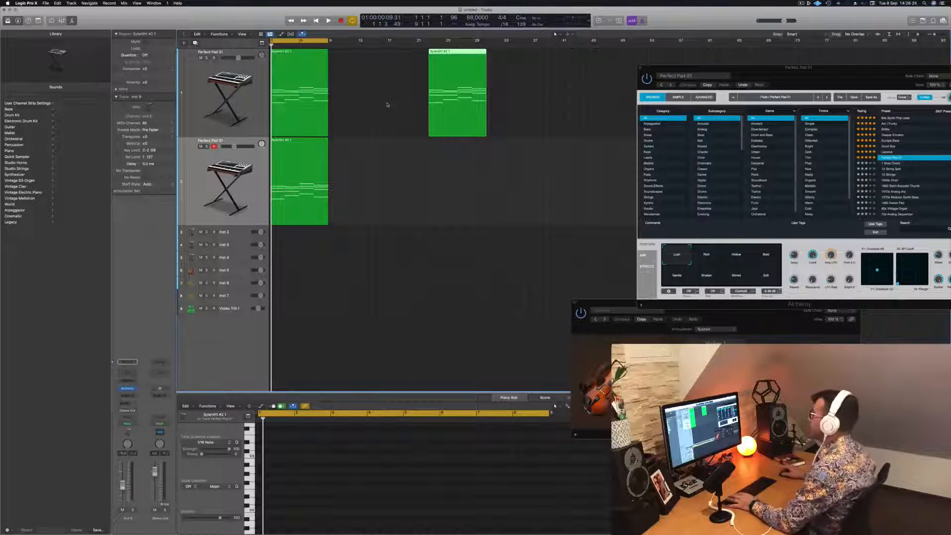
click(385, 105)
key(space)
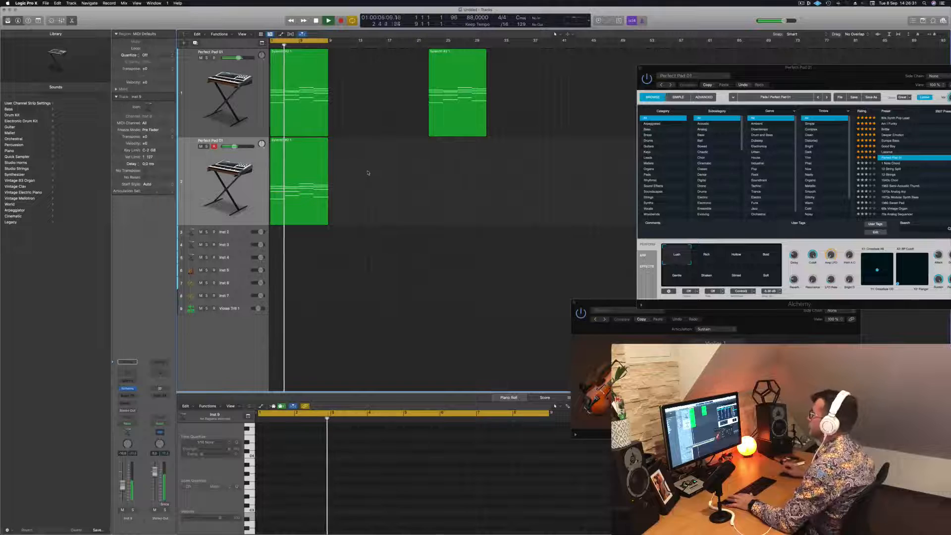
key(space)
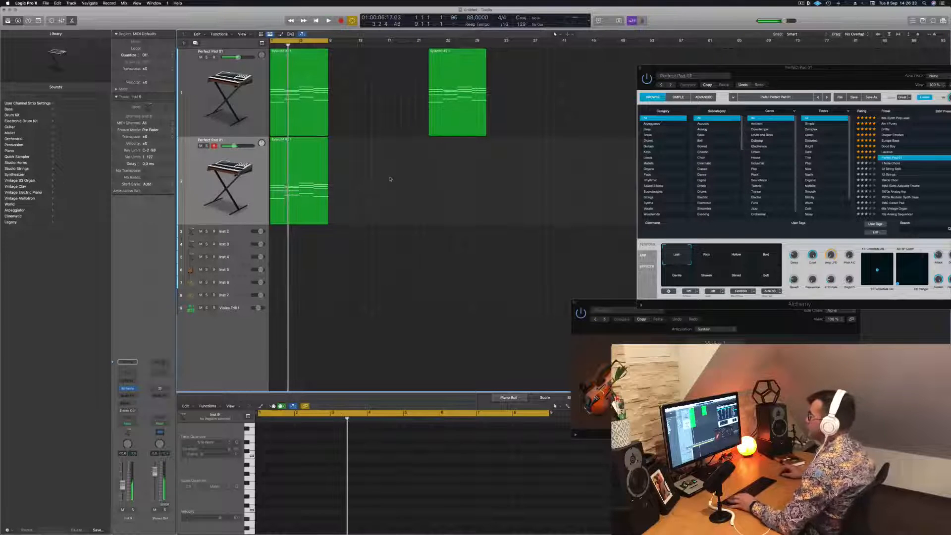
Copy the spare pad region onto the Inst 5 track at the start of the song
scroll(390, 179, down, 3)
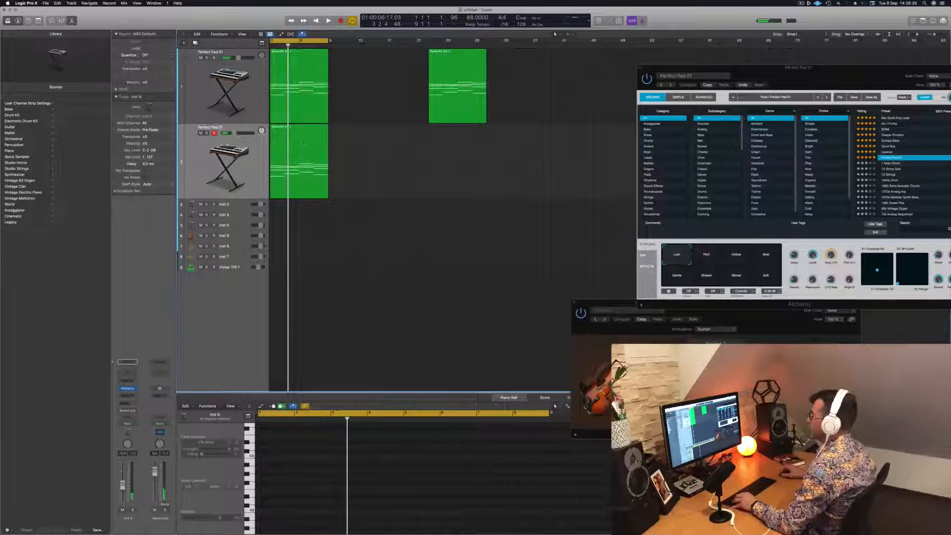
click(304, 143)
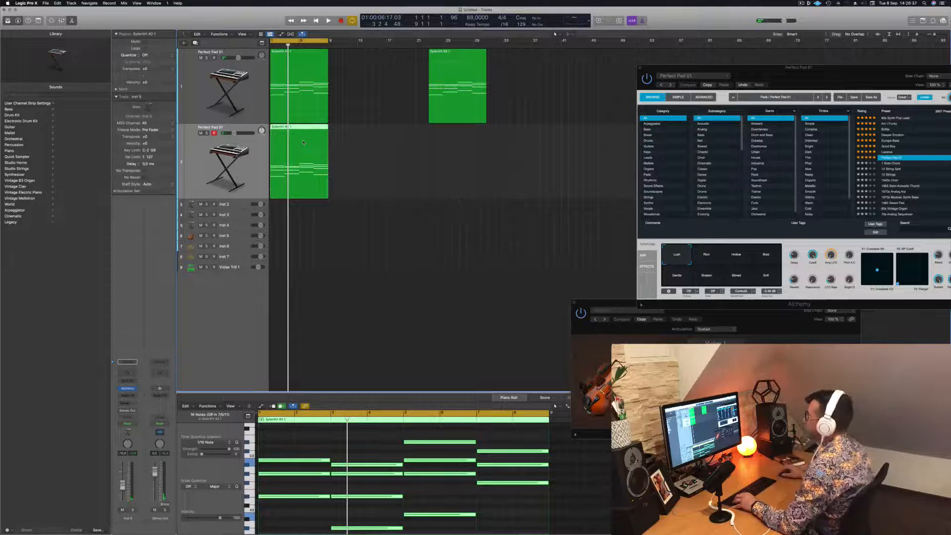
click(456, 58)
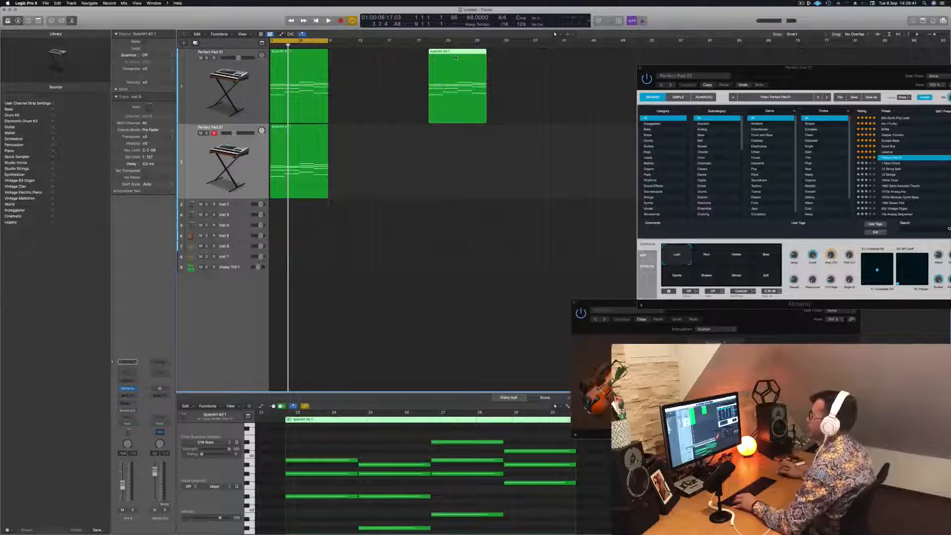
drag(455, 58, 297, 240)
click(232, 238)
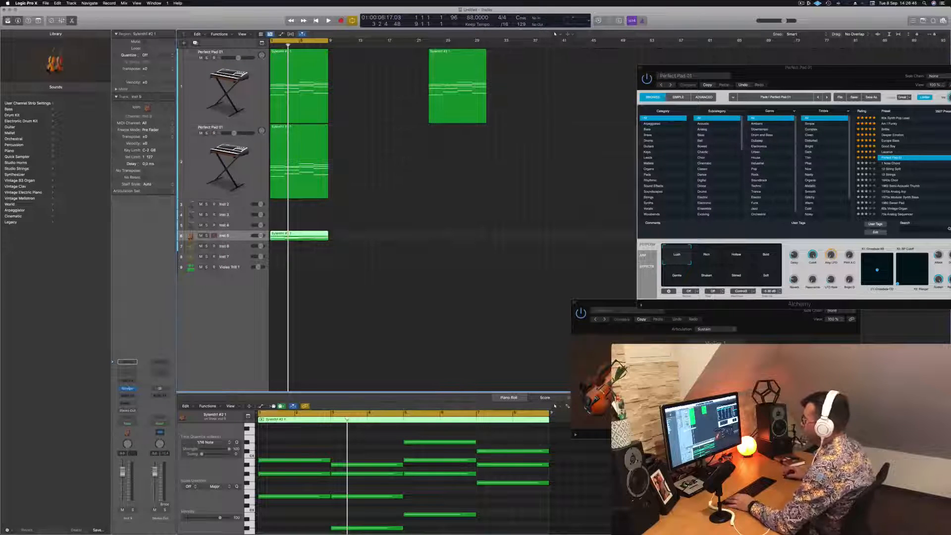
Bring up the Studio Strings instrument of Inst 5 and move its window to the middle of the arrangement
click(128, 389)
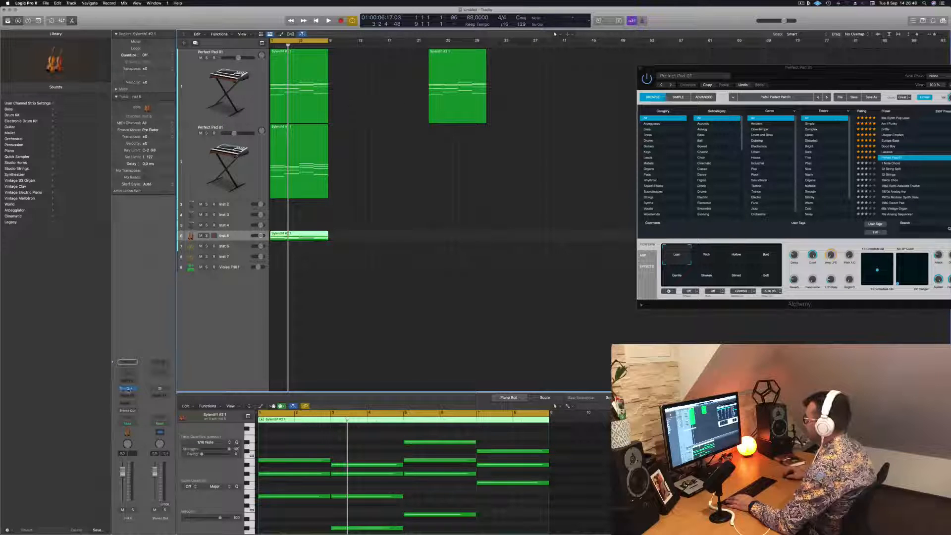
click(127, 389)
drag(747, 307, 569, 159)
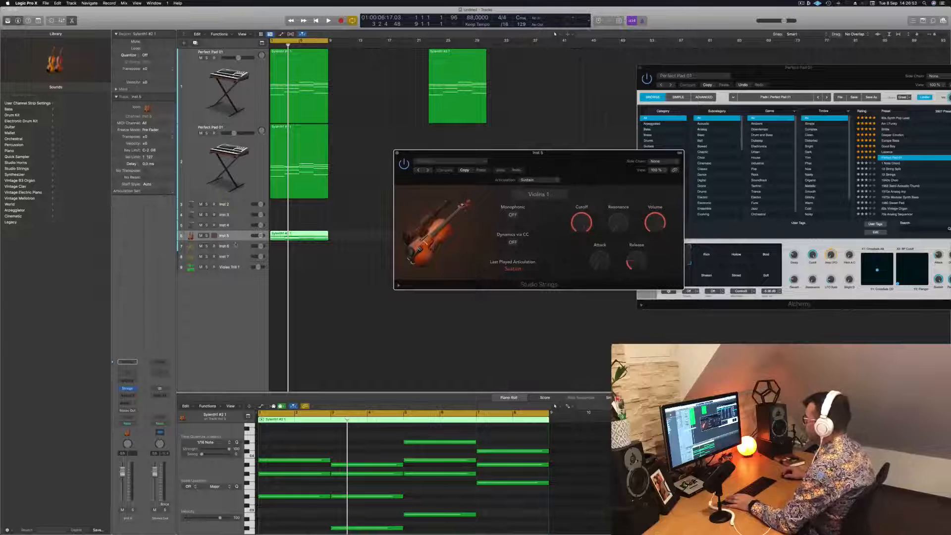
Enlarge the Inst 5 violin track and lower its volume while playing it with the two pads
click(239, 236)
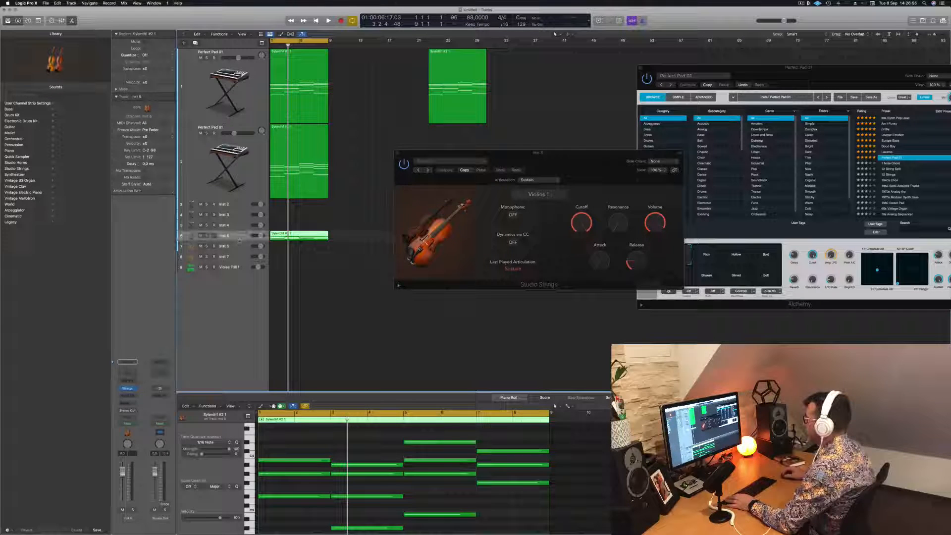
drag(239, 240, 239, 314)
key(Return)
key(space)
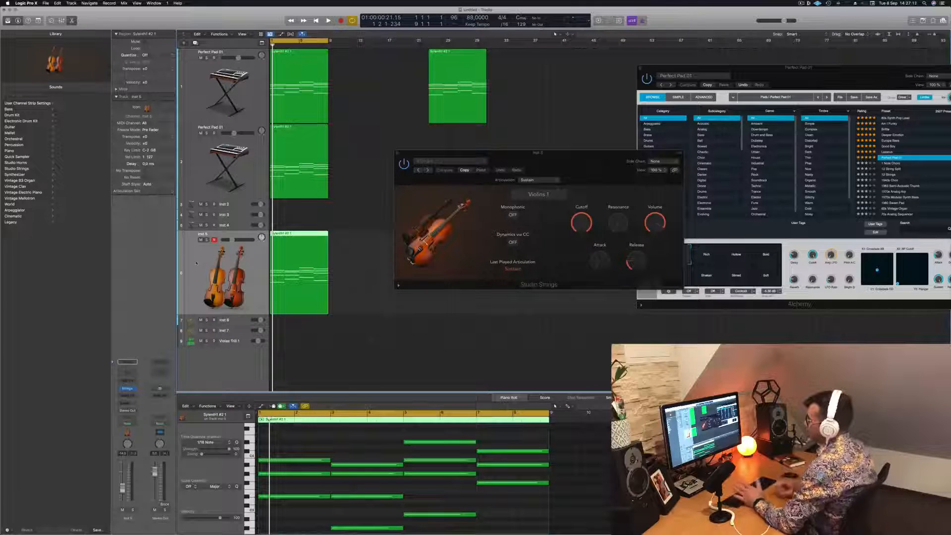
scroll(196, 263, left, 1)
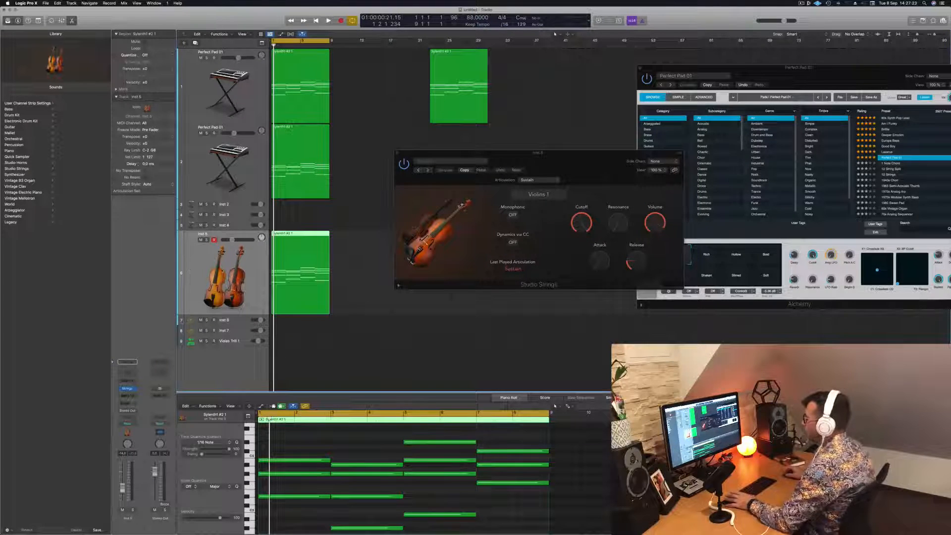
key(space)
key(space)
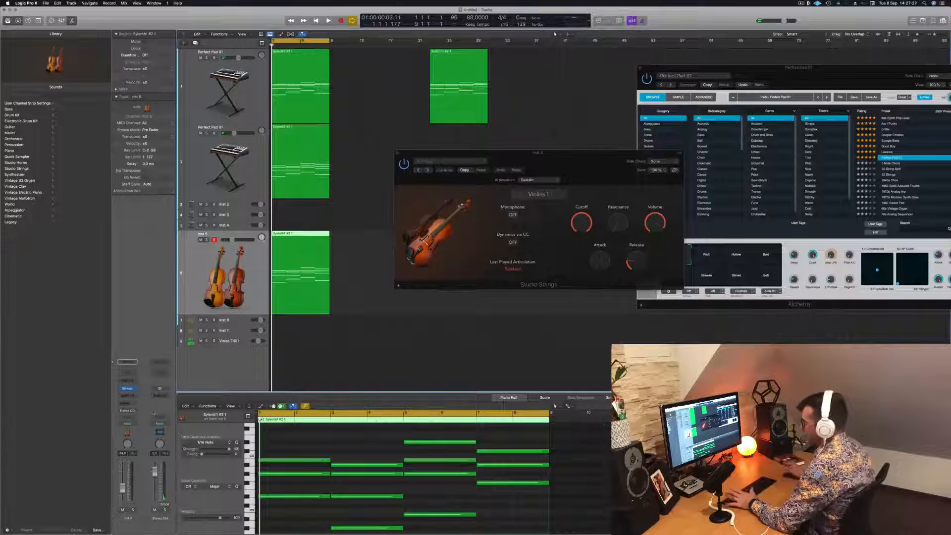
Send the Inst 5 violin track to Bus 1 and insert a SilverVerb reverb on its aux channel
click(125, 401)
mouse_move(133, 411)
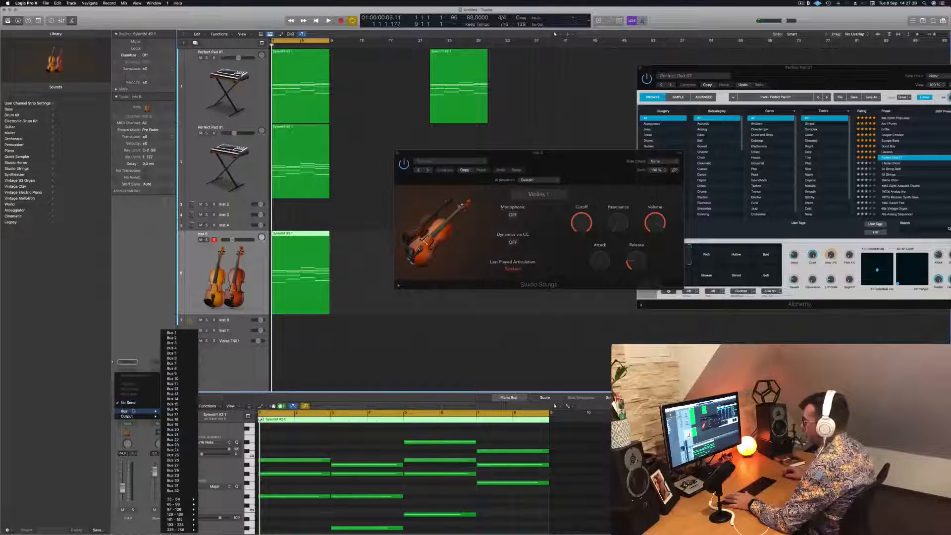
click(171, 332)
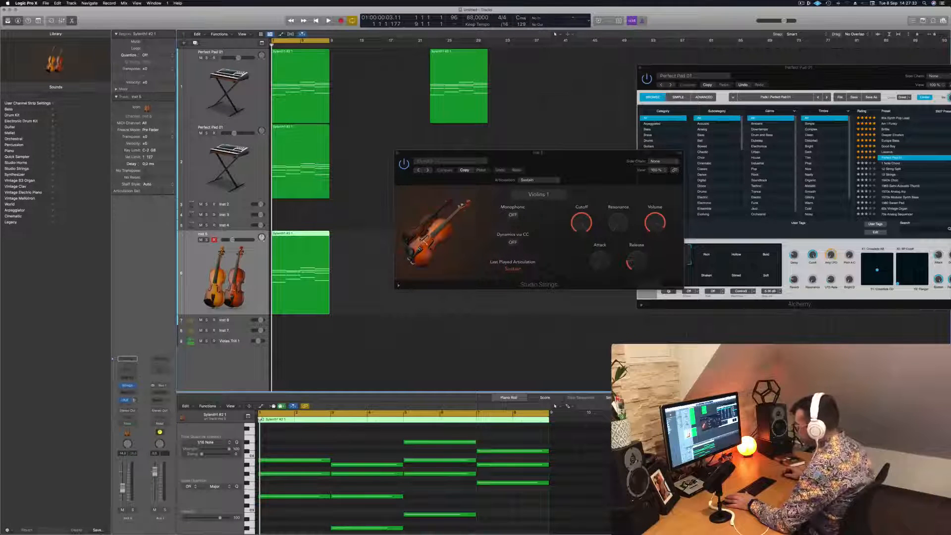
click(163, 395)
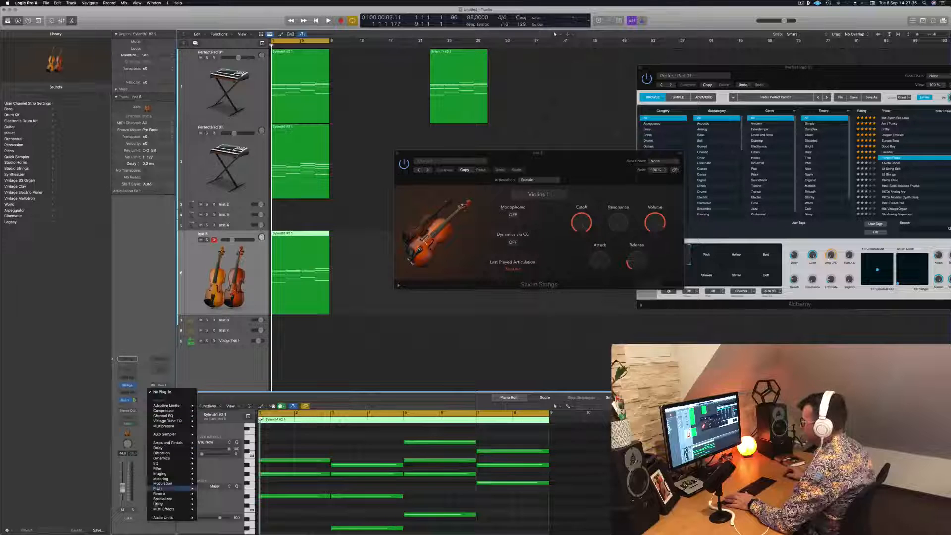
mouse_move(159, 494)
mouse_move(223, 505)
click(255, 503)
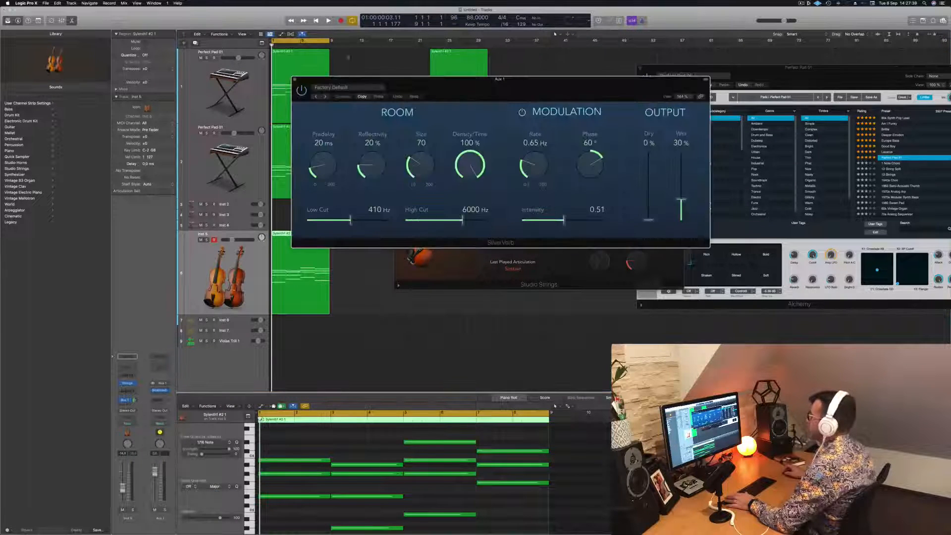
Load the saved user preset with 92% reflectivity, size 162 and 100% wet in SilverVerb, and close its window
click(326, 87)
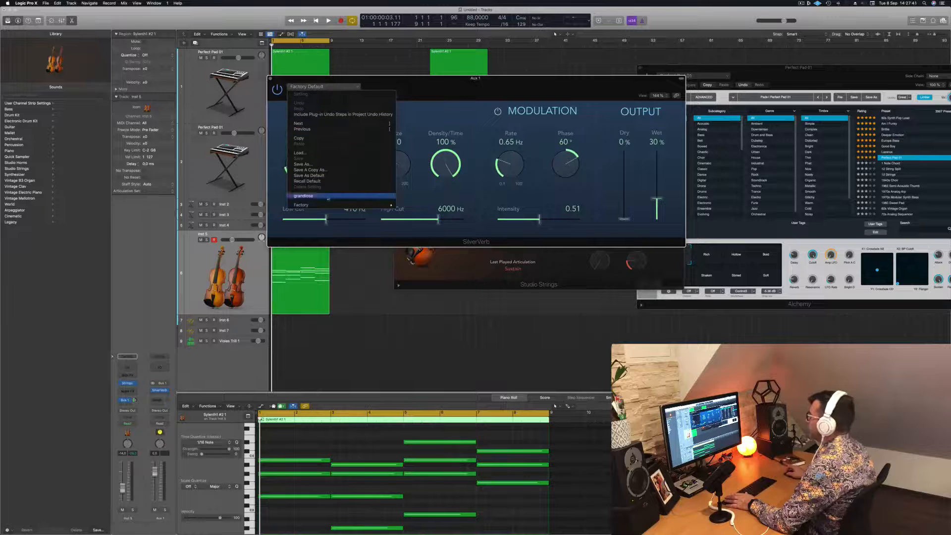
click(305, 196)
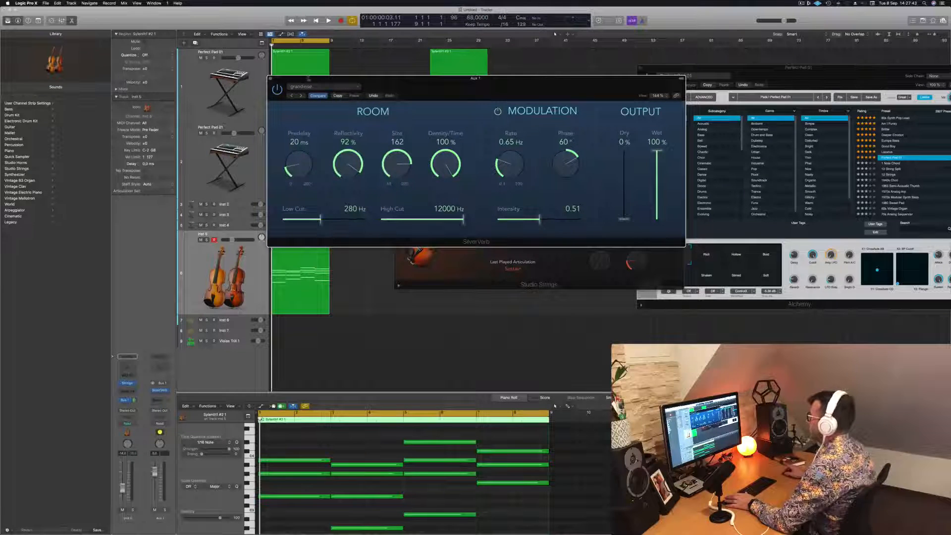
click(272, 81)
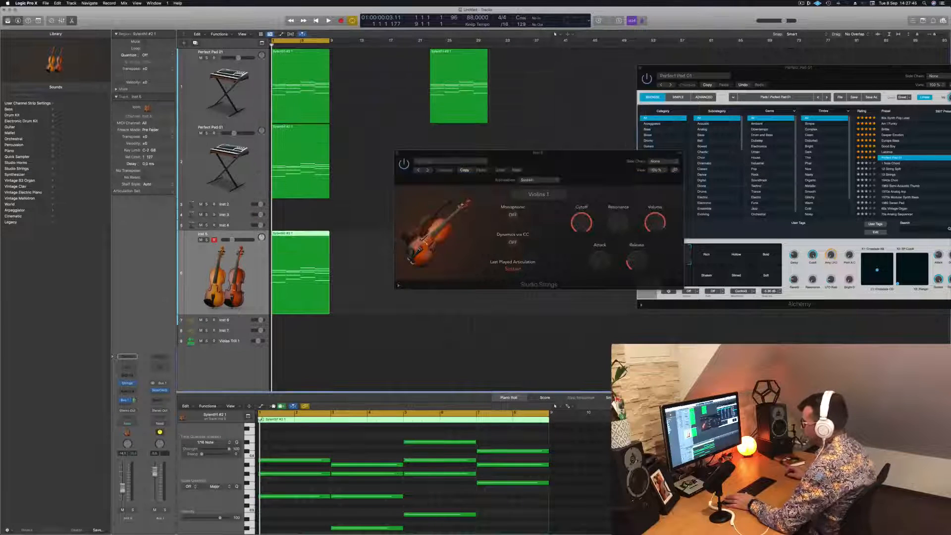
Add a Channel EQ to Inst 5 and set its low cut to 1020 Hz at 12 dB/Oct while listening to playback
key(space)
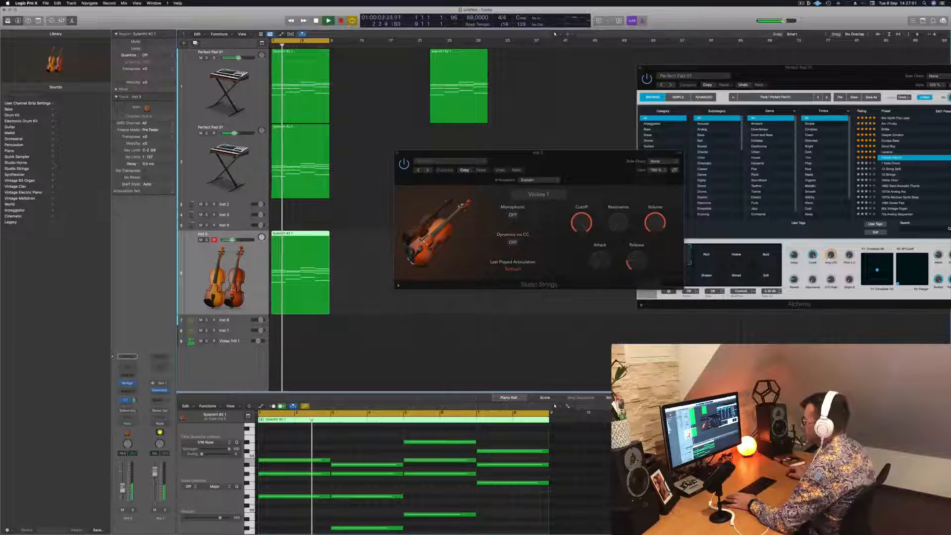
click(128, 367)
key(space)
drag(278, 176, 489, 173)
key(space)
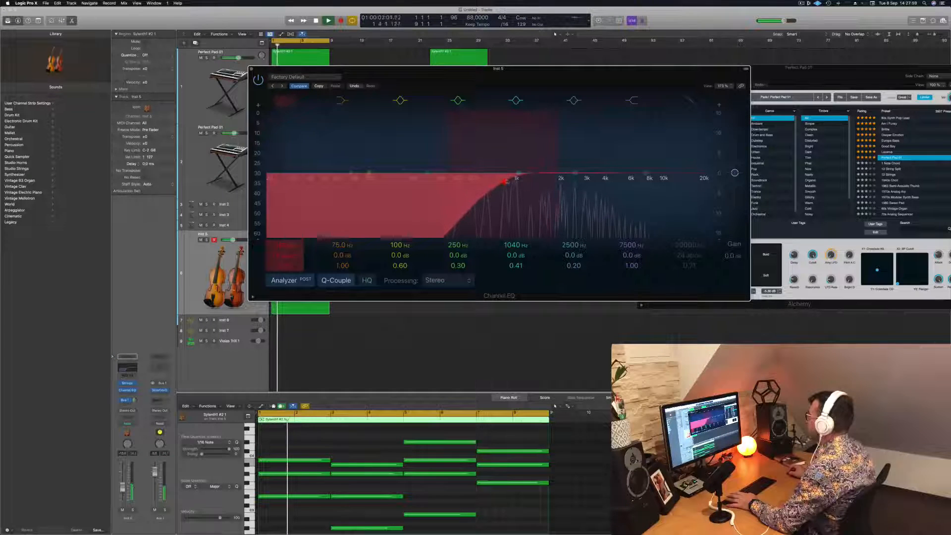
drag(496, 183, 519, 180)
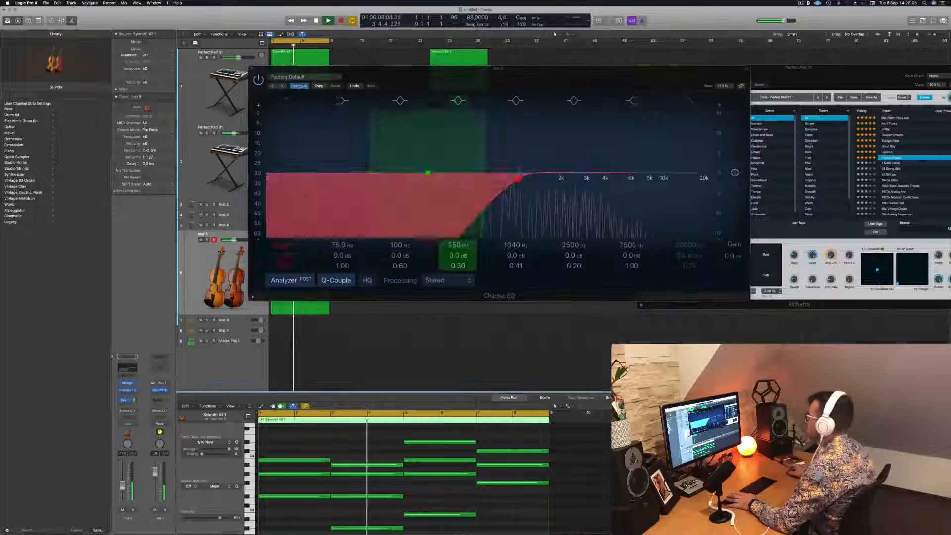
drag(471, 69, 694, 76)
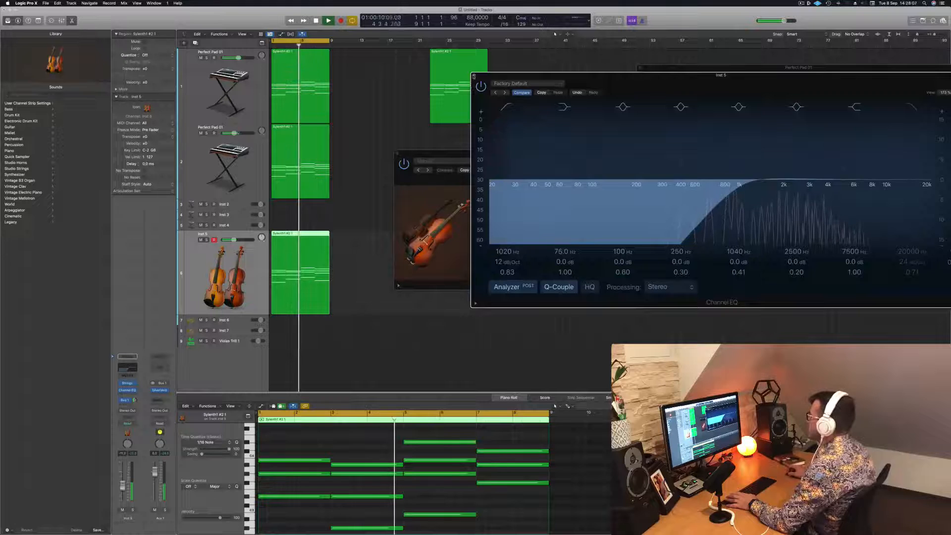
click(474, 76)
key(space)
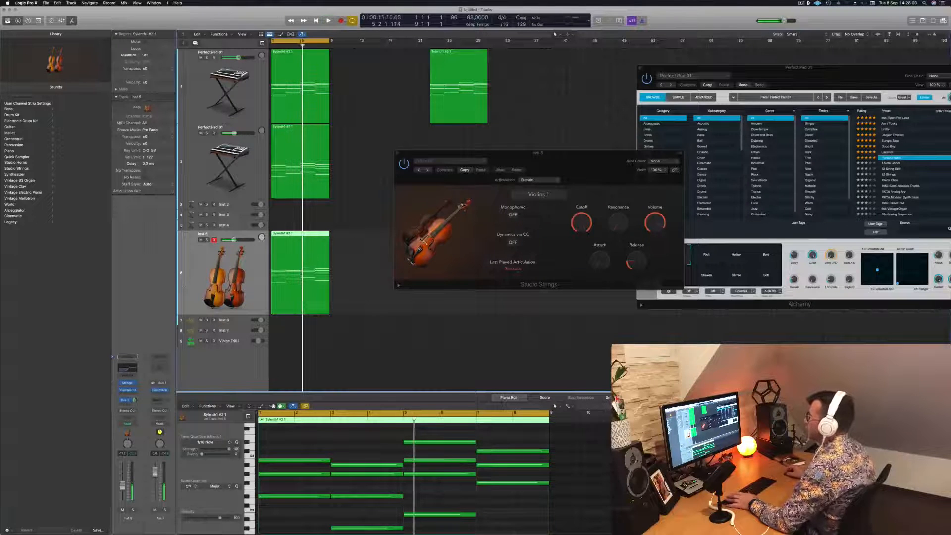
key(v)
key(alt+super+n)
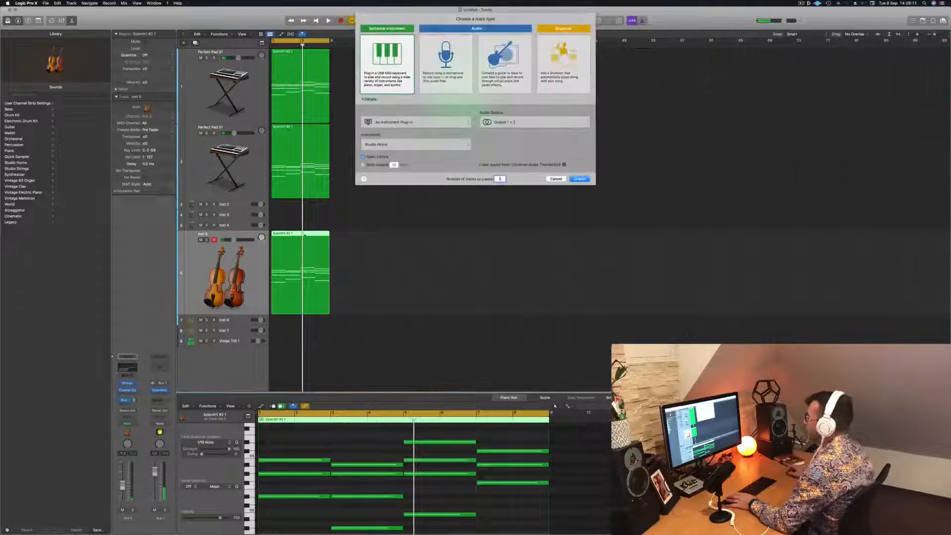
click(556, 179)
key(v)
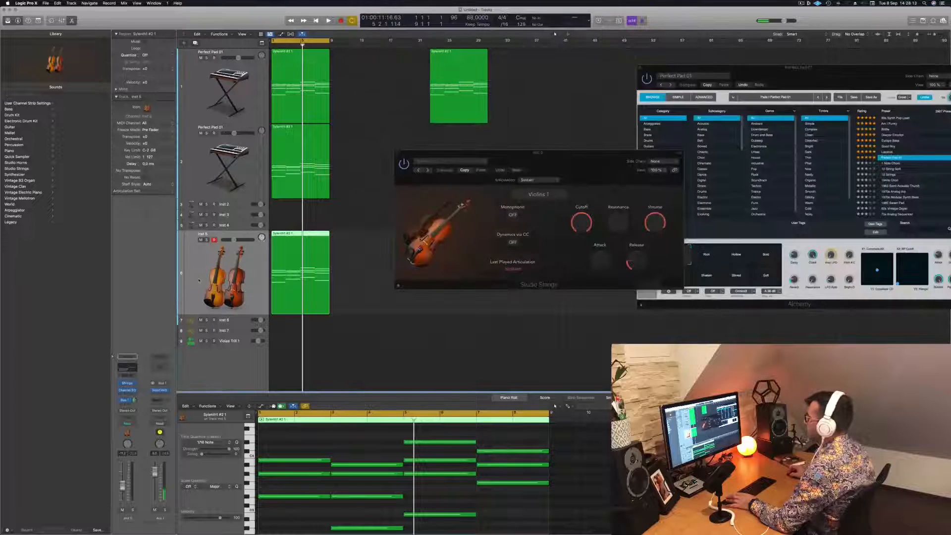
Duplicate the Inst 5 violin track with its settings and copy its region onto the new track at the song start
key(super+d)
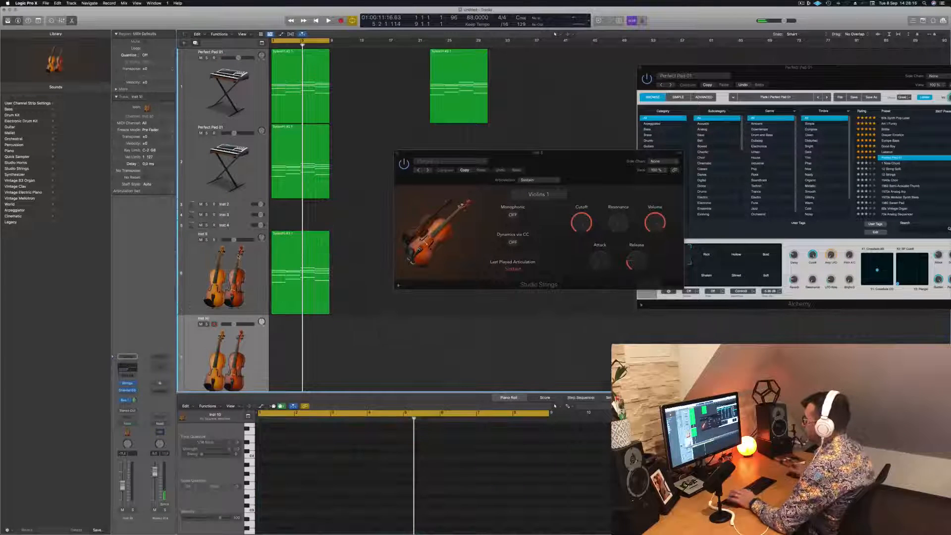
drag(295, 271, 292, 336)
click(294, 280)
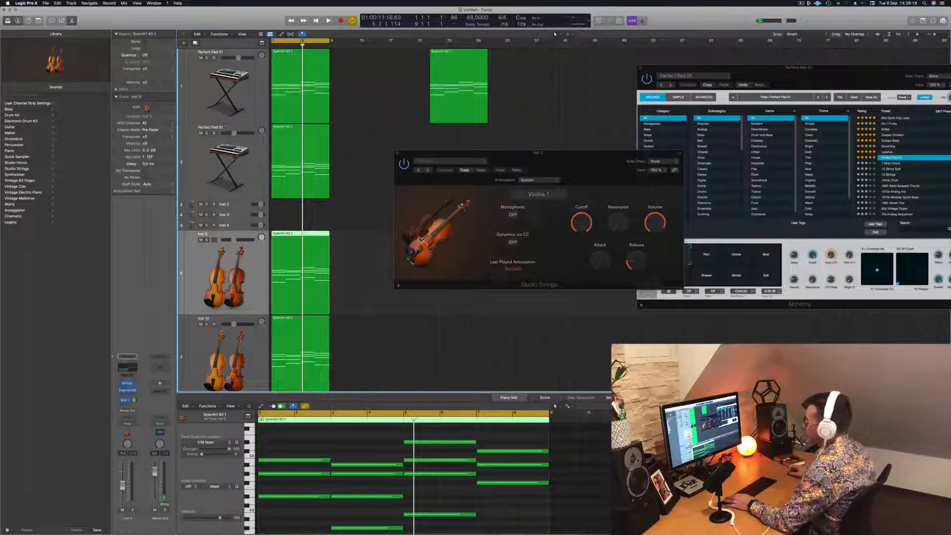
Pan the Inst 5 and Inst 10 violin tracks apart while playing the arrangement
key(space)
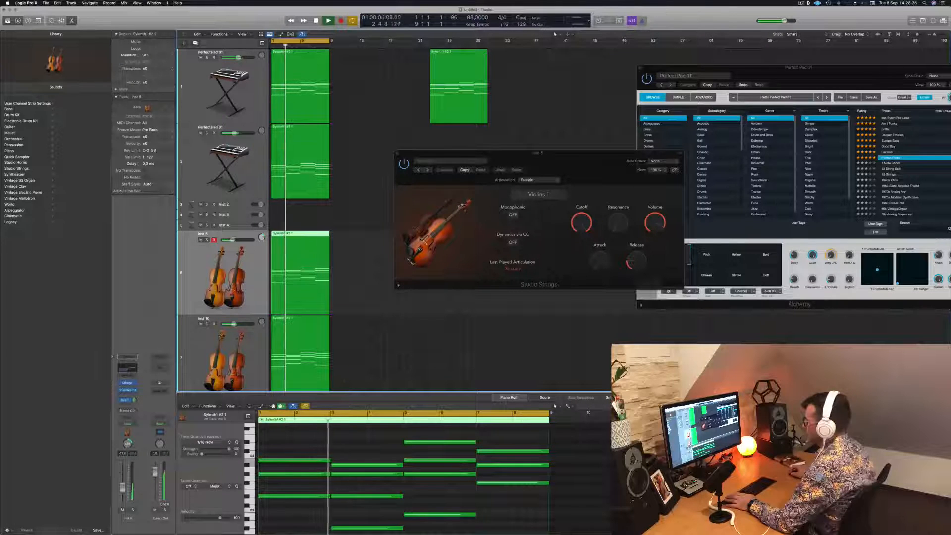
key(Down)
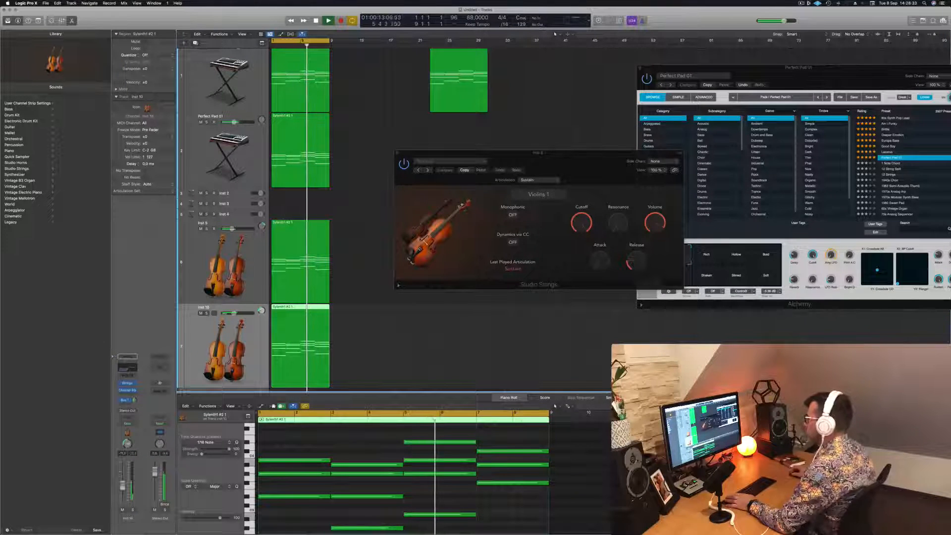
key(space)
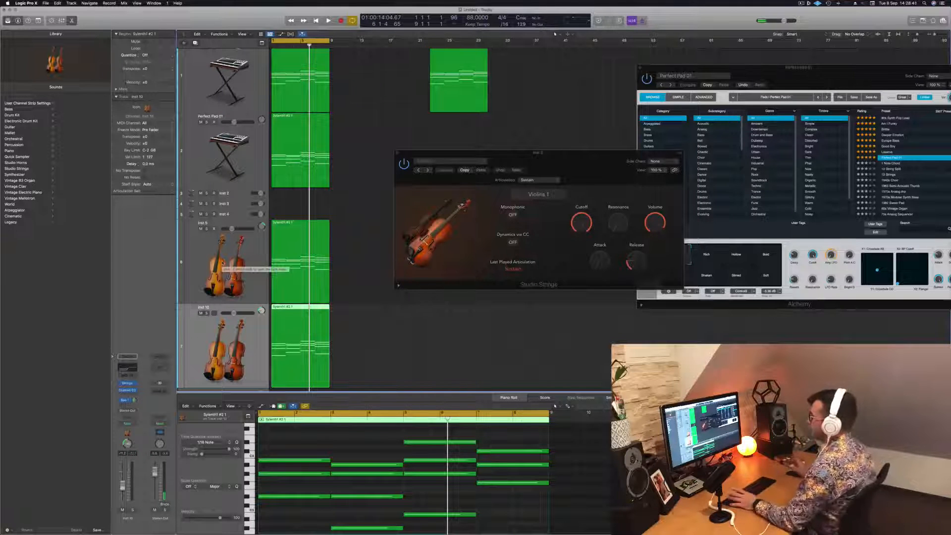
Listen to the two violin layers, alternating between Inst 5 and Inst 10, and reposition the Studio Strings window
key(space)
click(207, 225)
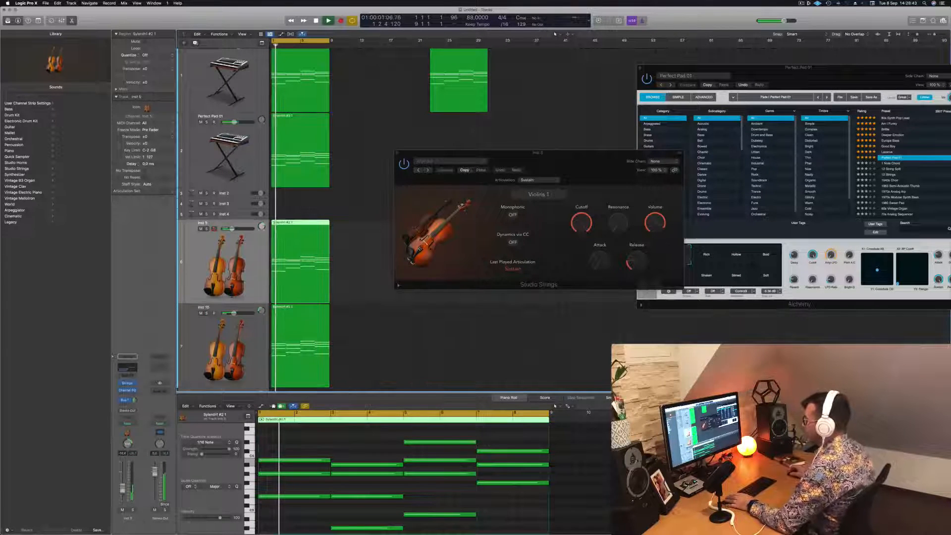
key(Down)
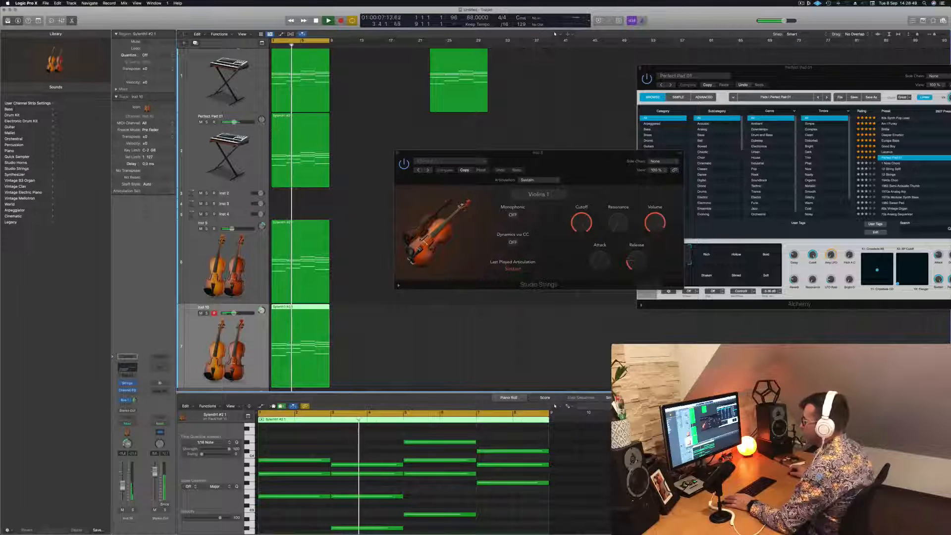
key(Up)
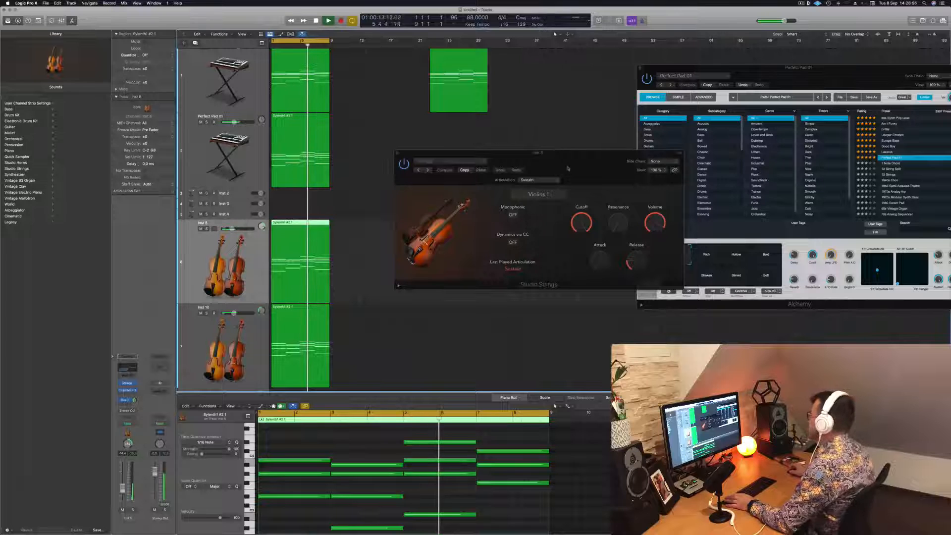
drag(565, 162, 435, 191)
key(space)
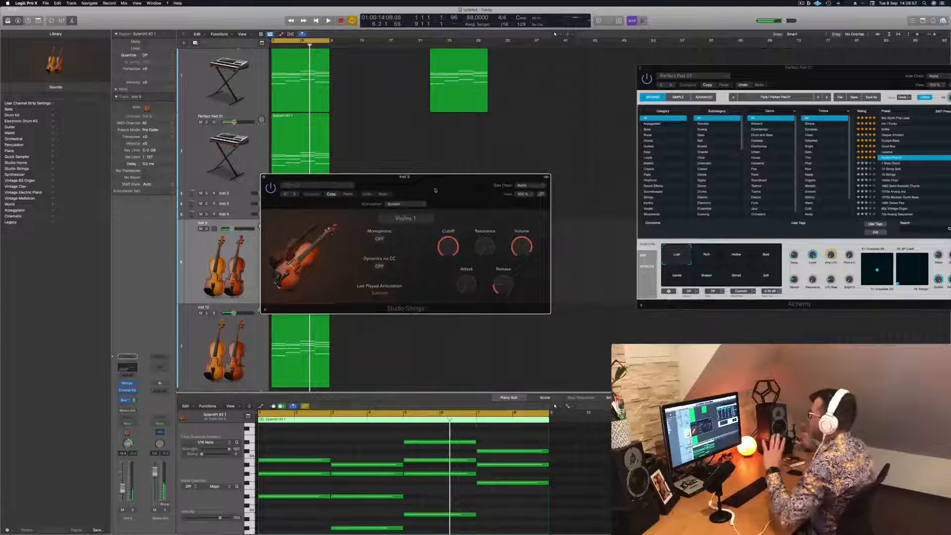
key(space)
drag(435, 191, 497, 173)
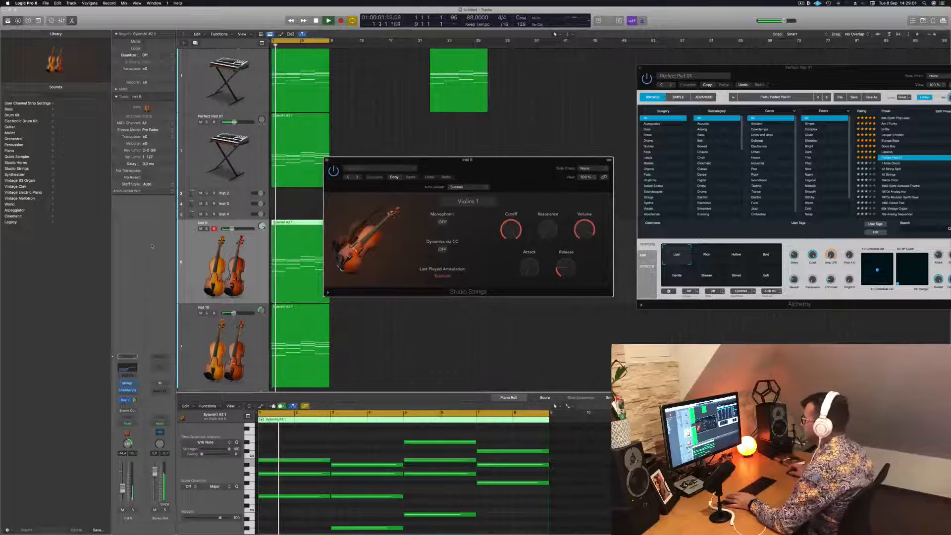
Compare the Inst 5 violins soloed alone and together with Inst 10, and clear the solos
click(206, 229)
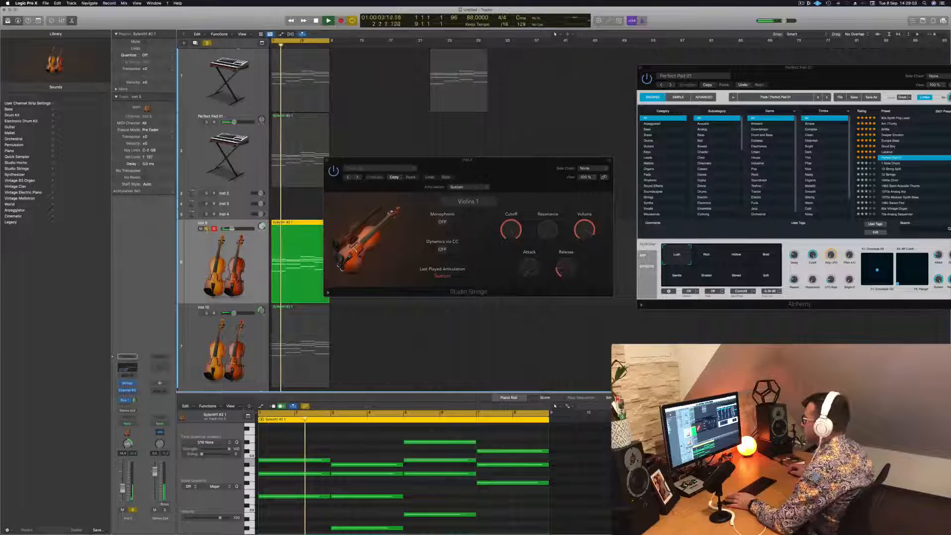
click(207, 313)
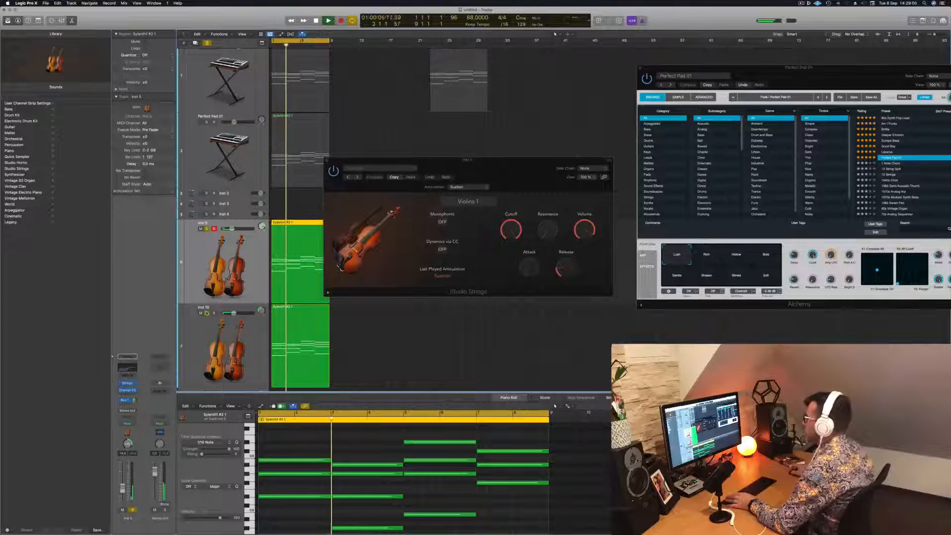
click(206, 313)
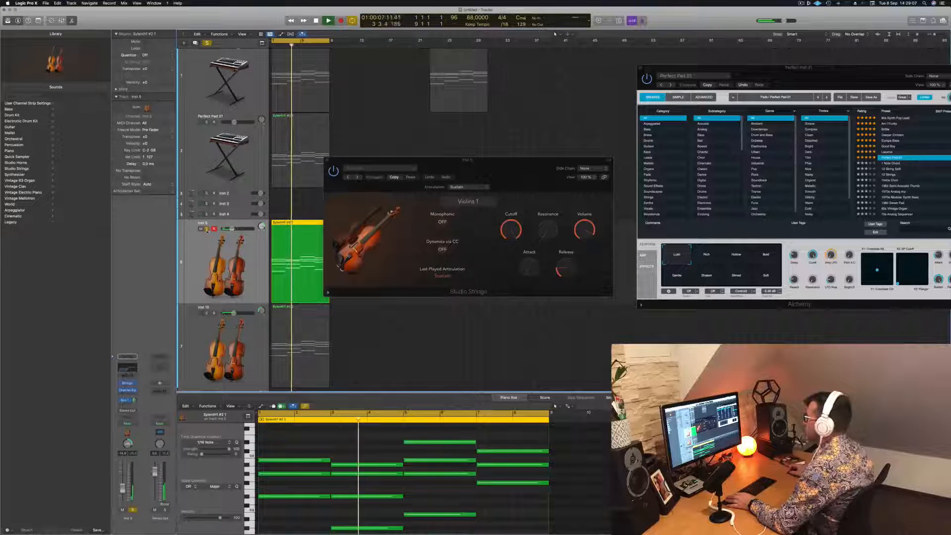
click(207, 228)
key(space)
Move the Studio Strings window away from the regions, mute the first Perfect Pad track during playback, and select the second pad
drag(410, 160, 581, 163)
key(space)
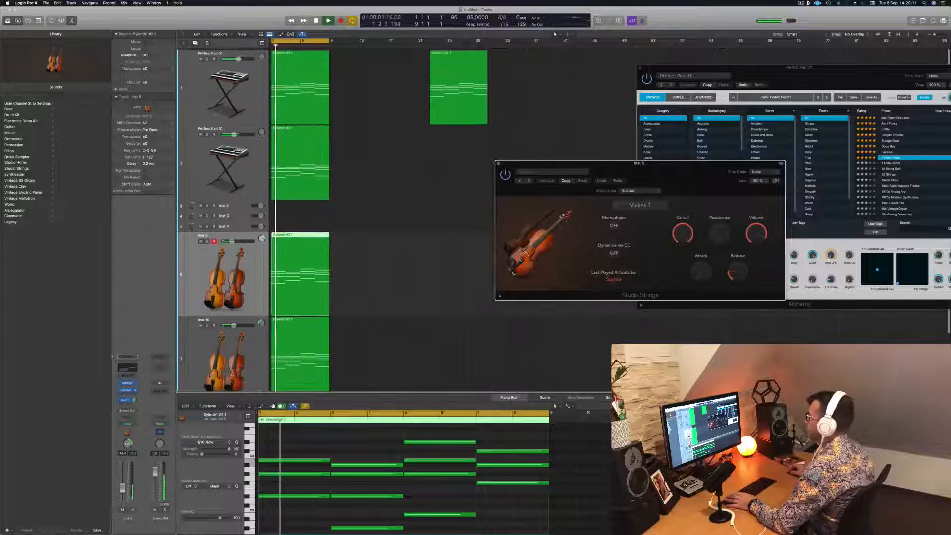
click(201, 59)
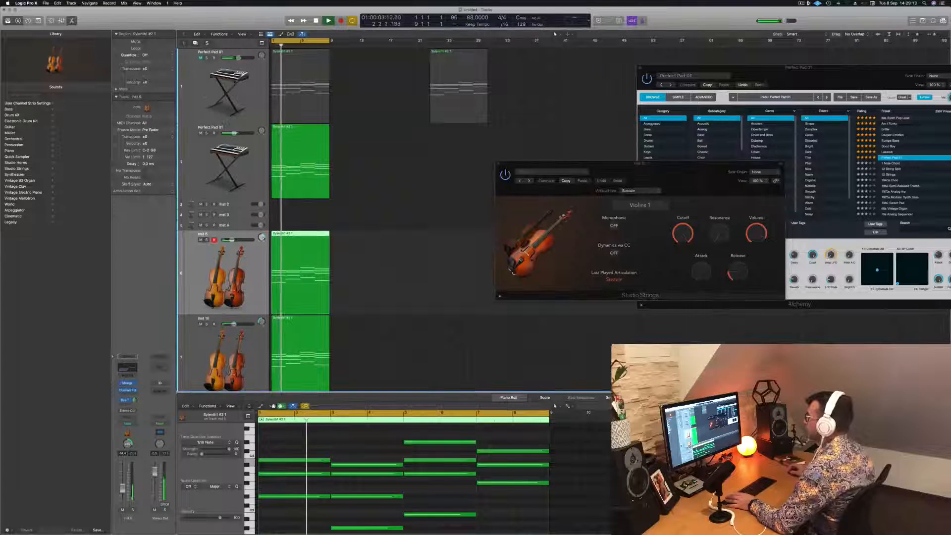
click(196, 175)
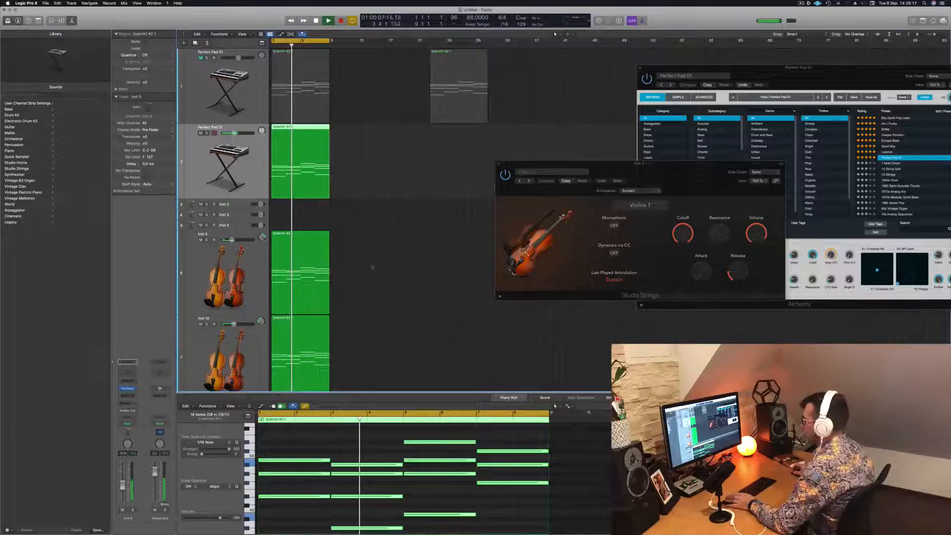
Duplicate the Inst 10 violin track and move the spare pad region from bar 23 onto the new track's start
scroll(380, 254, down, 5)
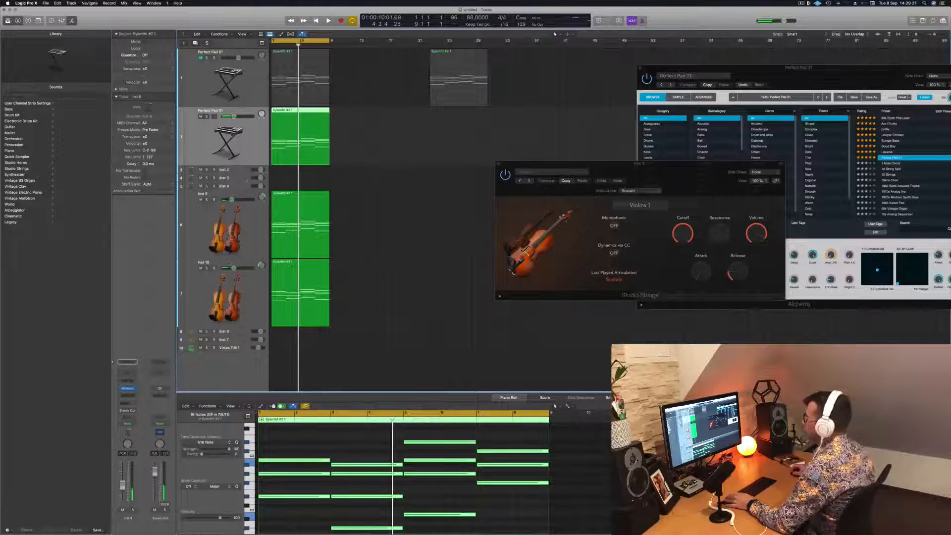
click(255, 305)
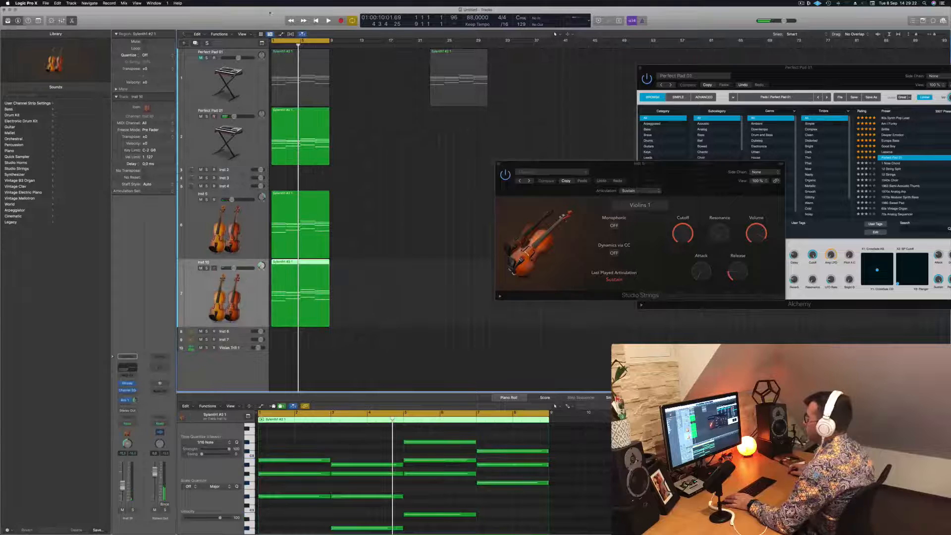
click(195, 43)
drag(455, 74, 297, 353)
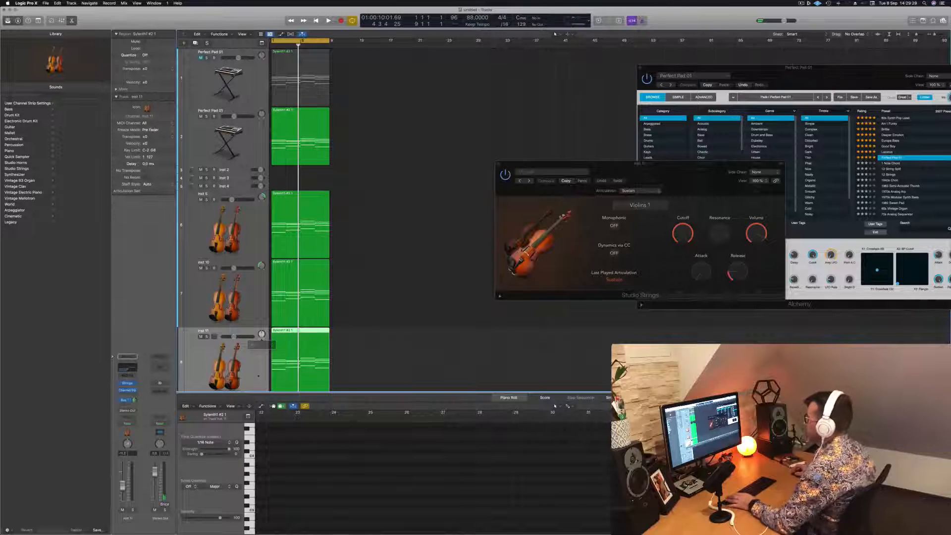
Switch the Studio Strings instrument on the Inst 11 track from Violins 1 to Cellos and move its window away from the regions
scroll(261, 335, down, 2)
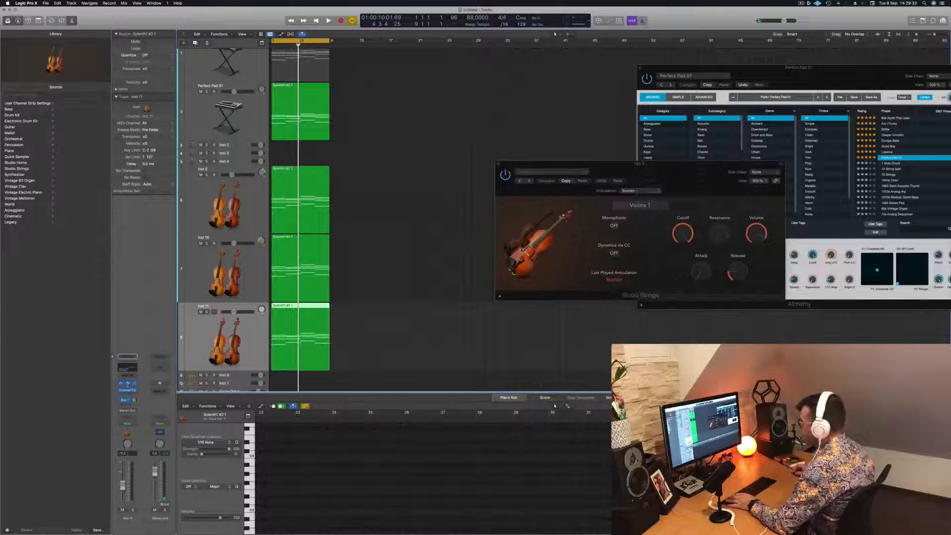
click(127, 383)
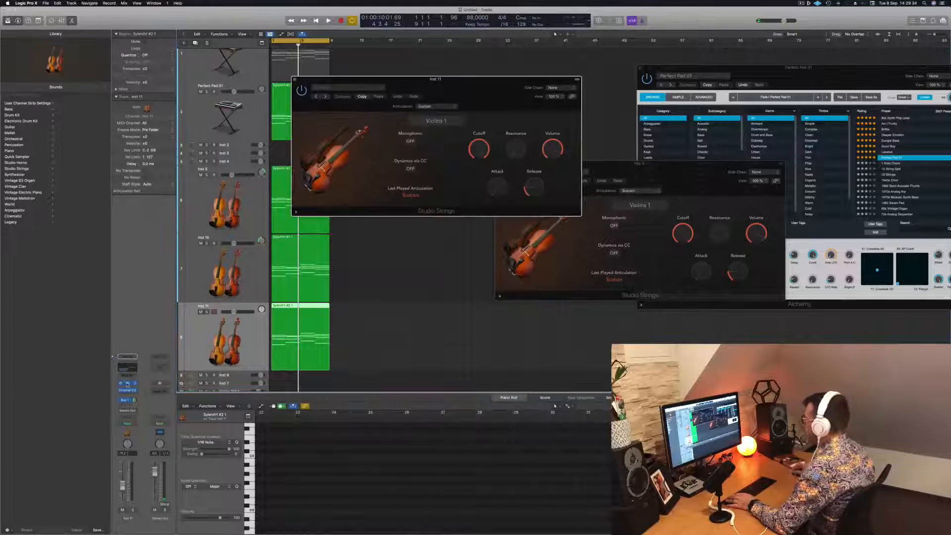
click(429, 122)
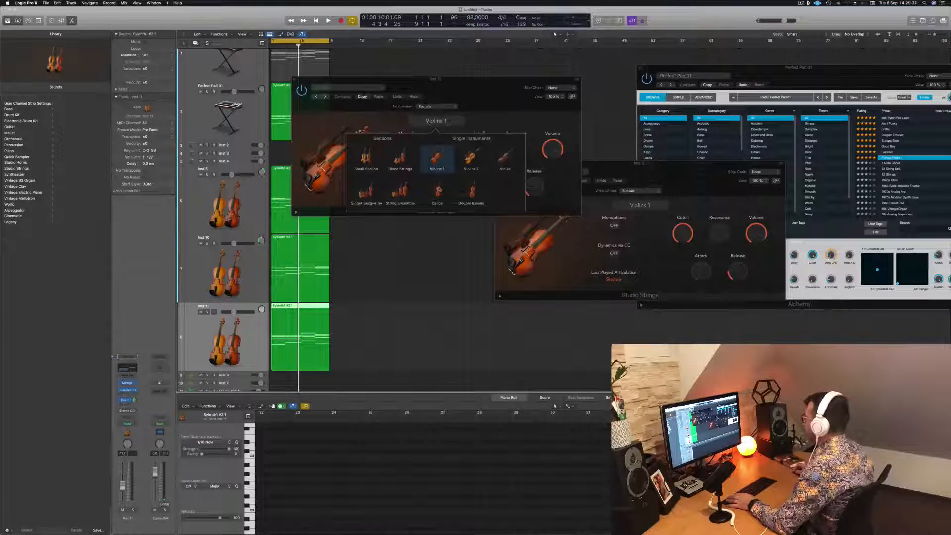
click(437, 191)
drag(474, 86, 601, 77)
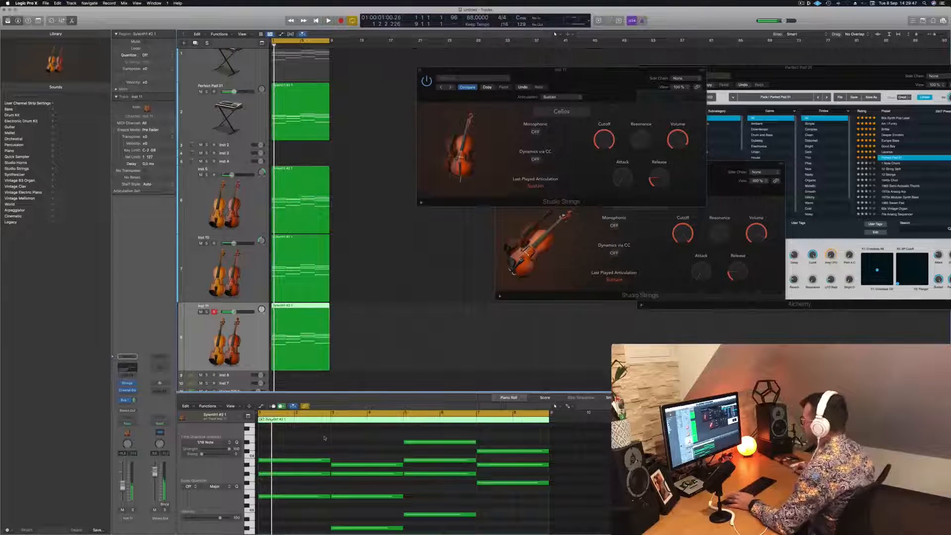
Delete the upper chord notes from the Inst 11 region, keeping only the lowest note of each chord
scroll(315, 452, up, 3)
scroll(315, 452, down, 5)
drag(315, 466, 514, 505)
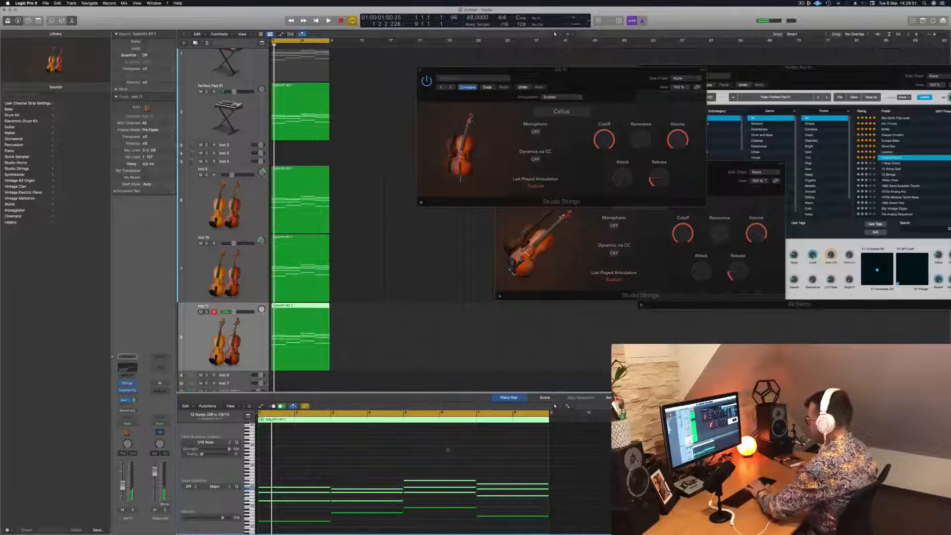
key(Delete)
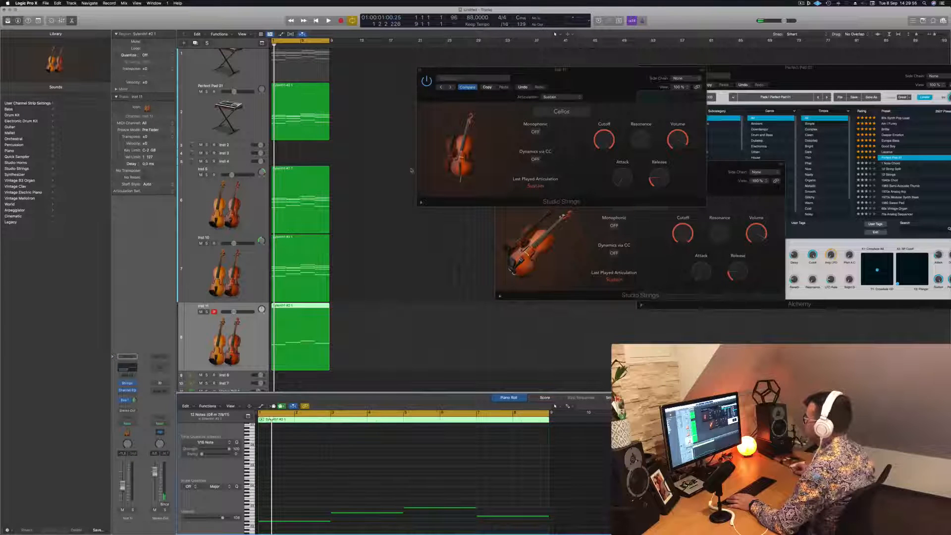
Lower the low cut in the Inst 11 Channel EQ to 20 Hz during playback and move the EQ window aside
click(124, 371)
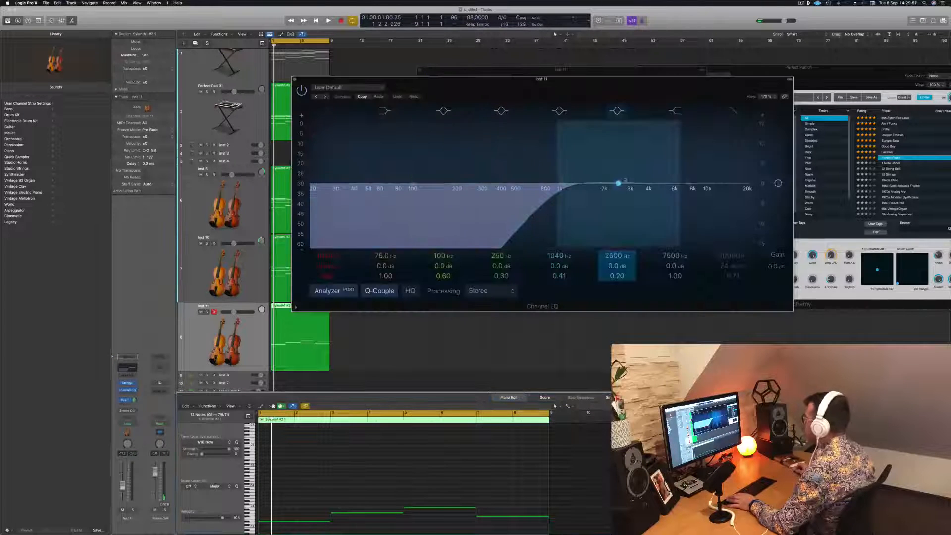
key(space)
drag(519, 84, 664, 73)
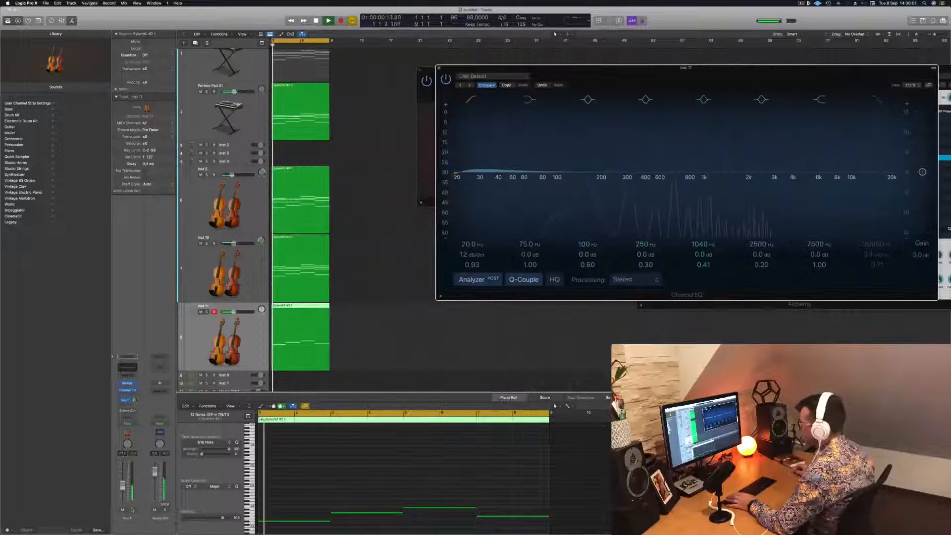
Listen to the Inst 11 cellos soloed, in the full mix, and soloed together with the Inst 5 and Inst 10 violins
key(s)
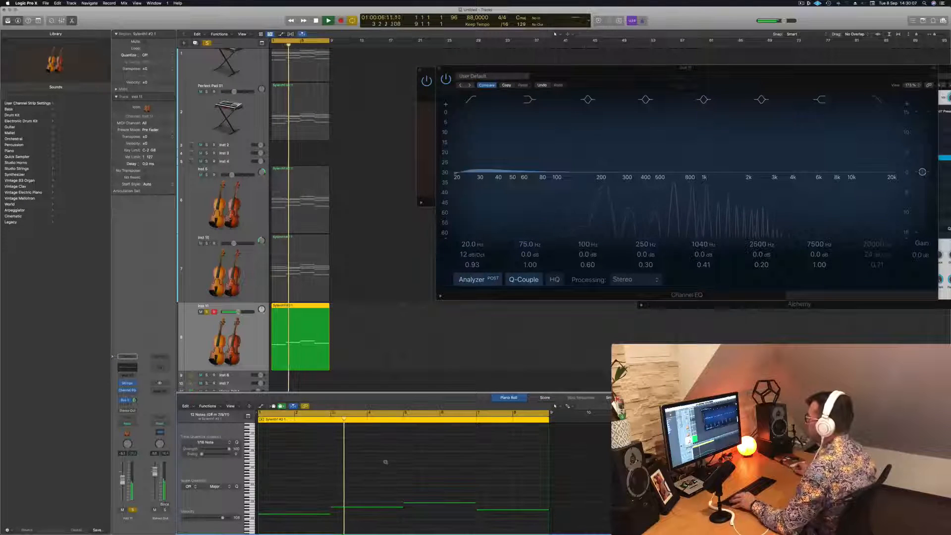
key(Return)
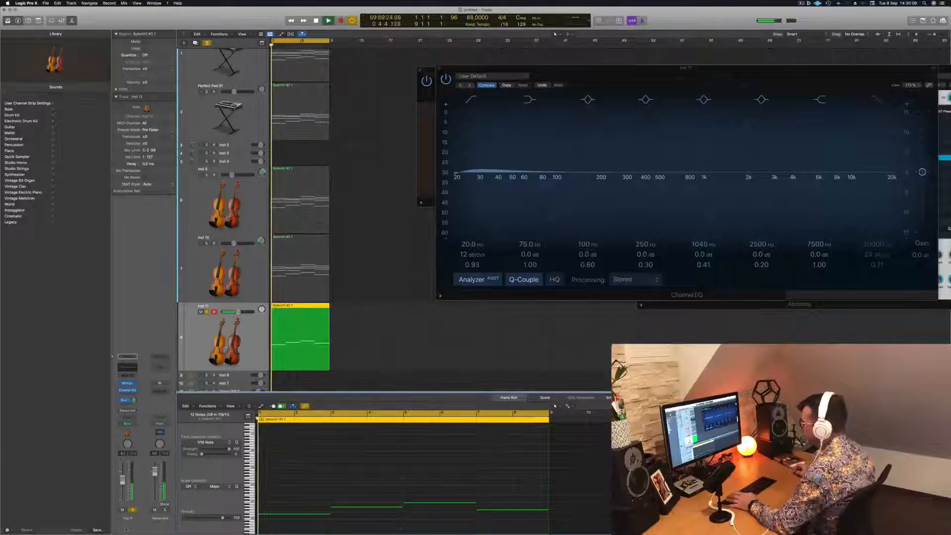
key(s)
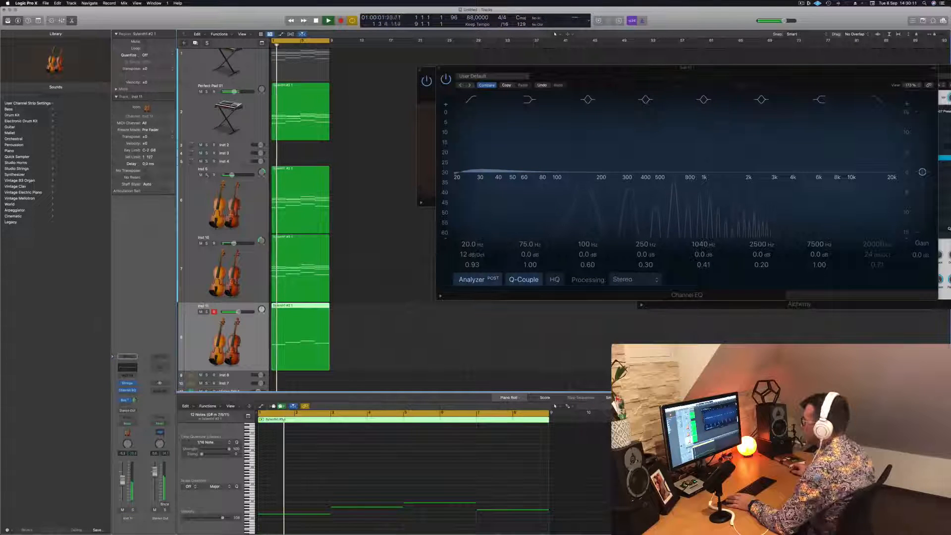
click(207, 175)
click(206, 243)
key(s)
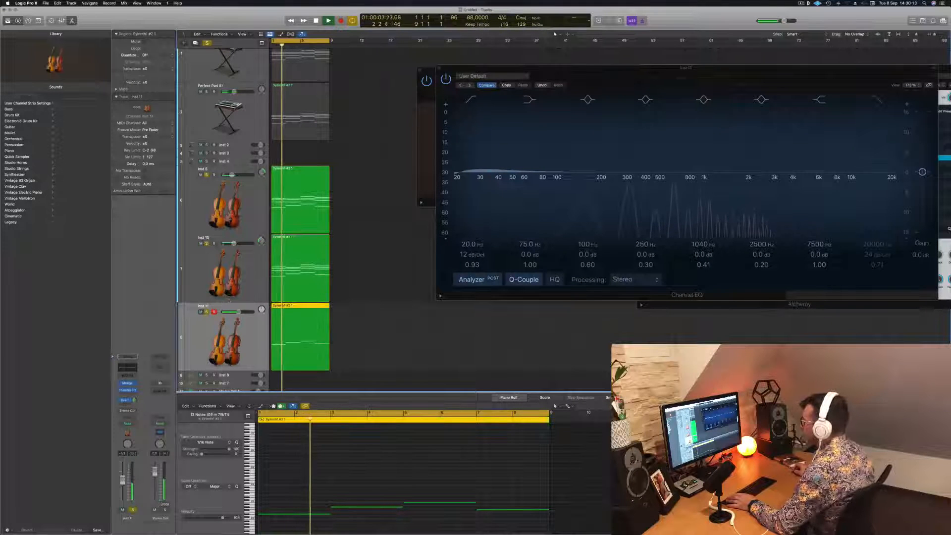
Fine-tune the Inst 11 cello volume against the soloed violins during playback, and stop playback
scroll(202, 339, down, 5)
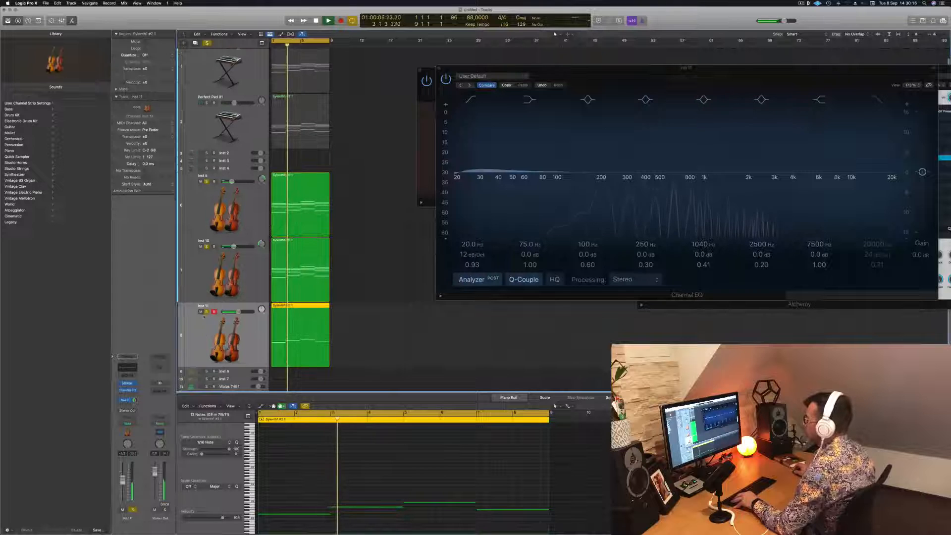
drag(238, 266, 236, 266)
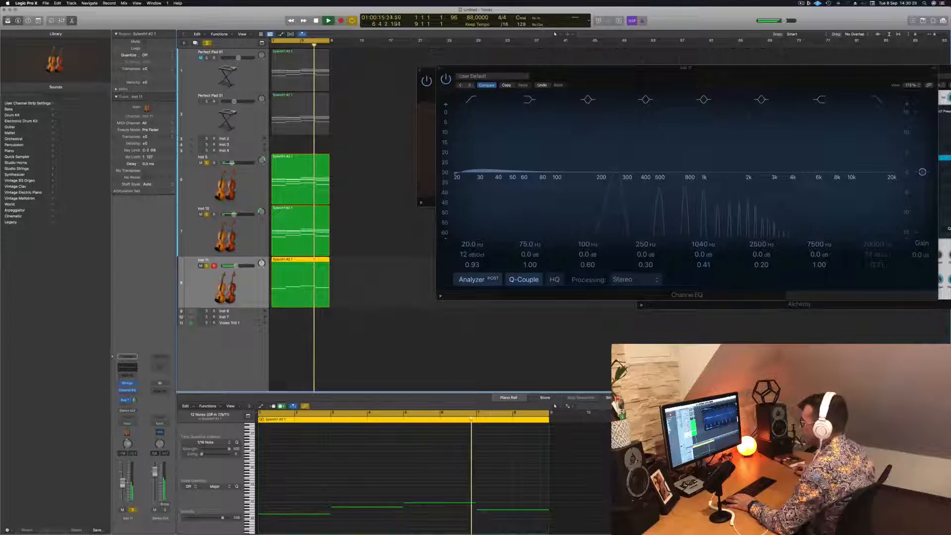
key(Return)
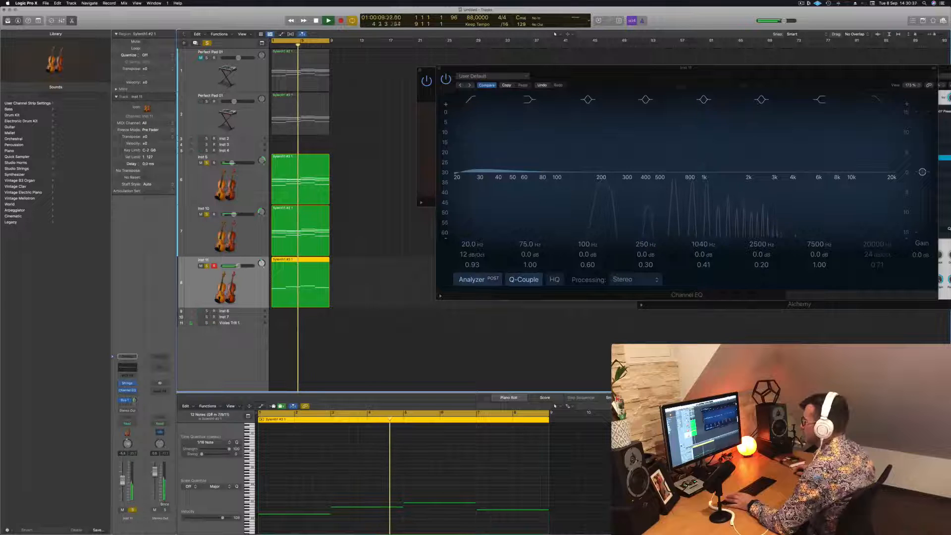
key(space)
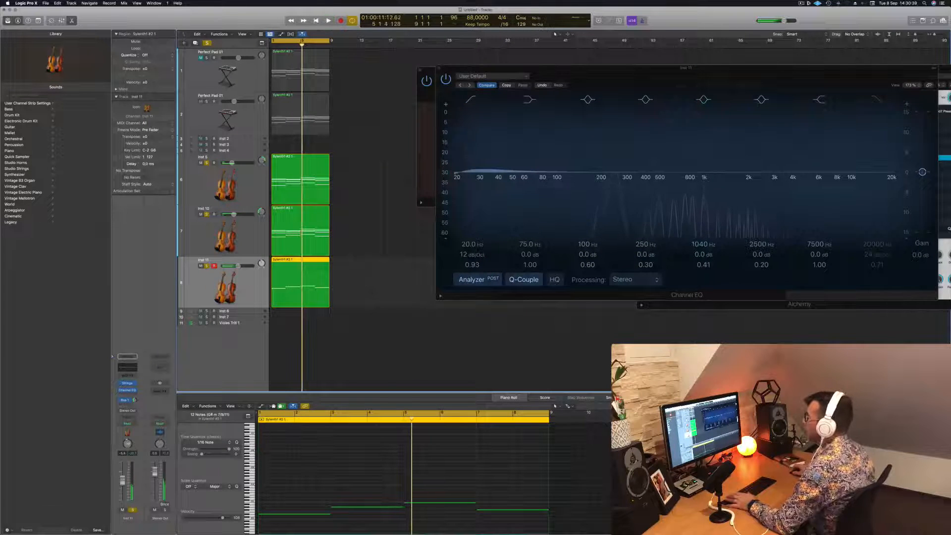
Duplicate the Inst 11 cello track, copy its region onto the new track, and transpose all the copied notes down one octave
key(super+d)
drag(294, 282, 292, 329)
click(317, 472)
key(super+a)
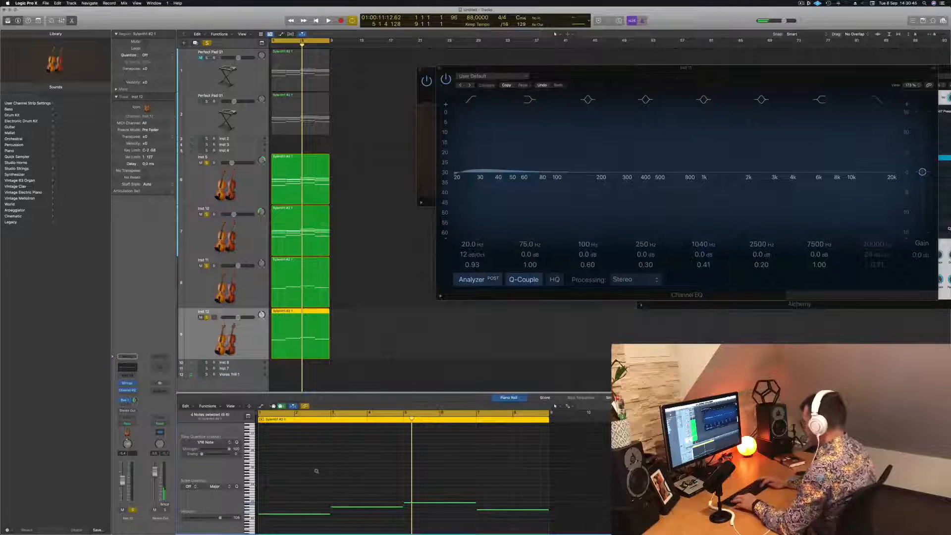
key(shift+alt+Down)
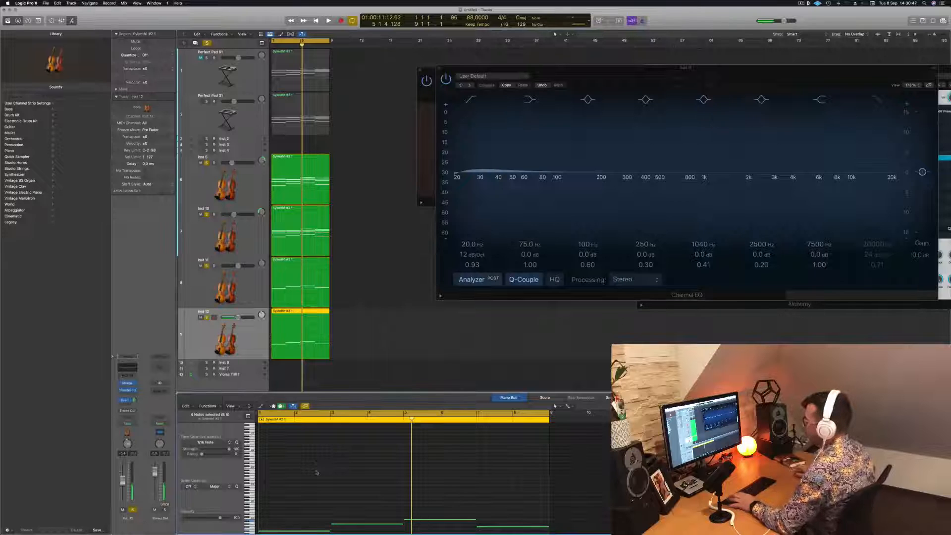
Listen to the lower-octave Inst 12 cellos together with the other soloed string layers, restarting from the beginning
click(252, 333)
key(space)
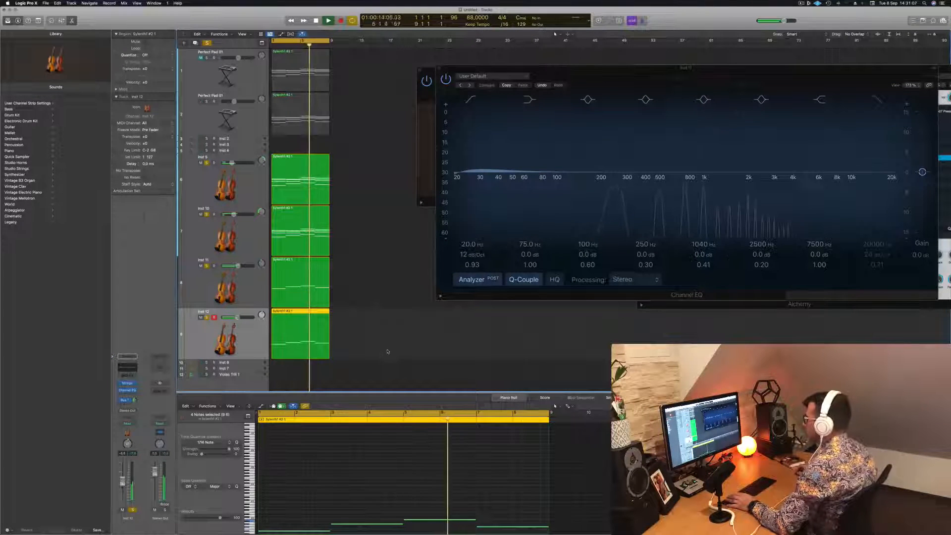
click(369, 334)
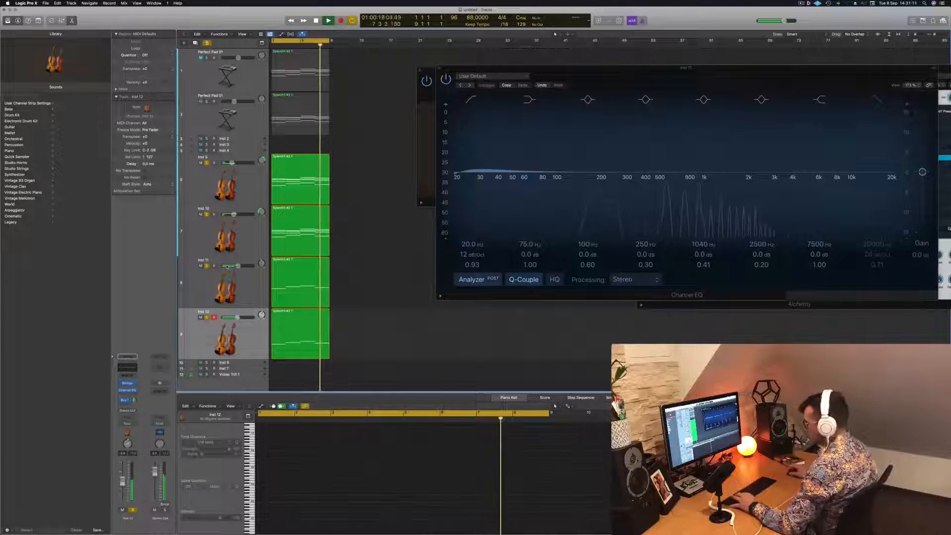
key(space)
key(Return)
key(space)
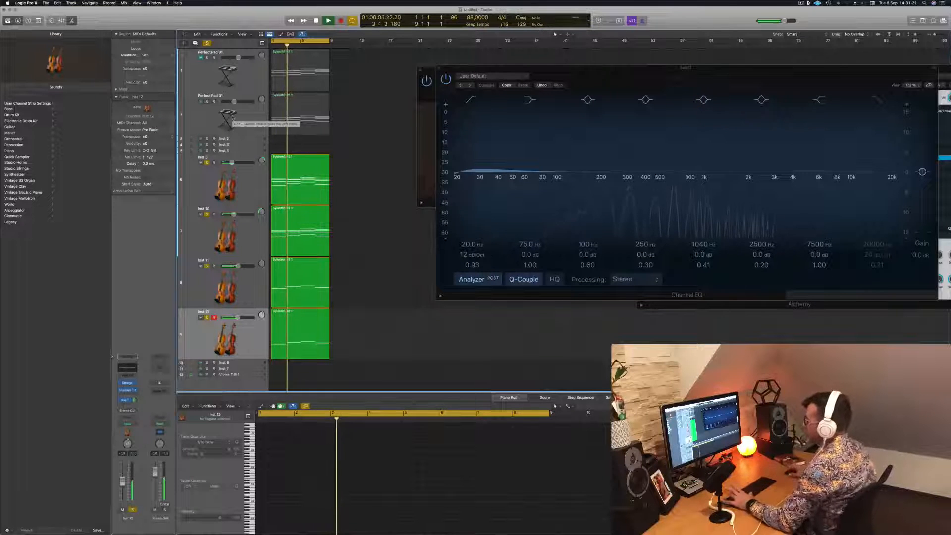
key(space)
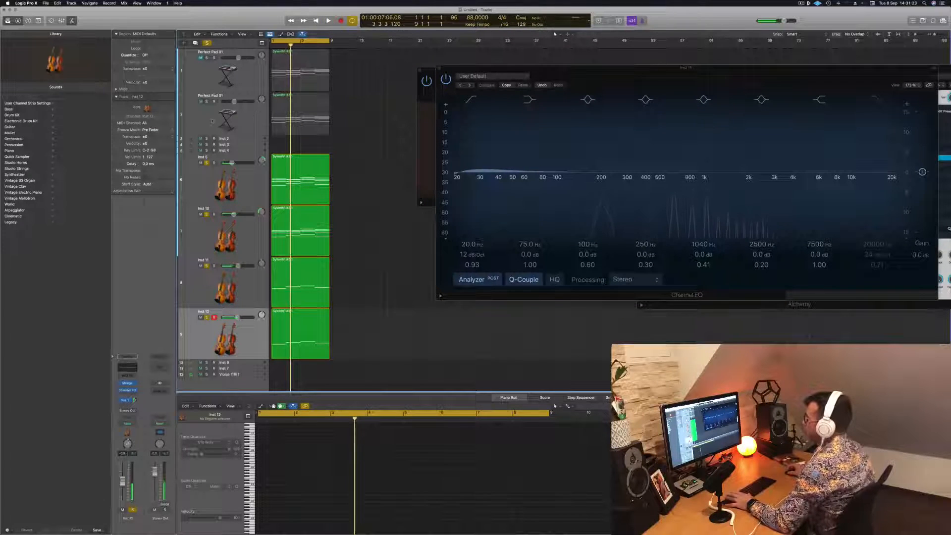
Unmute and solo the first Perfect Pad track during playback and bring its volume up underneath the strings
click(201, 117)
key(space)
click(199, 65)
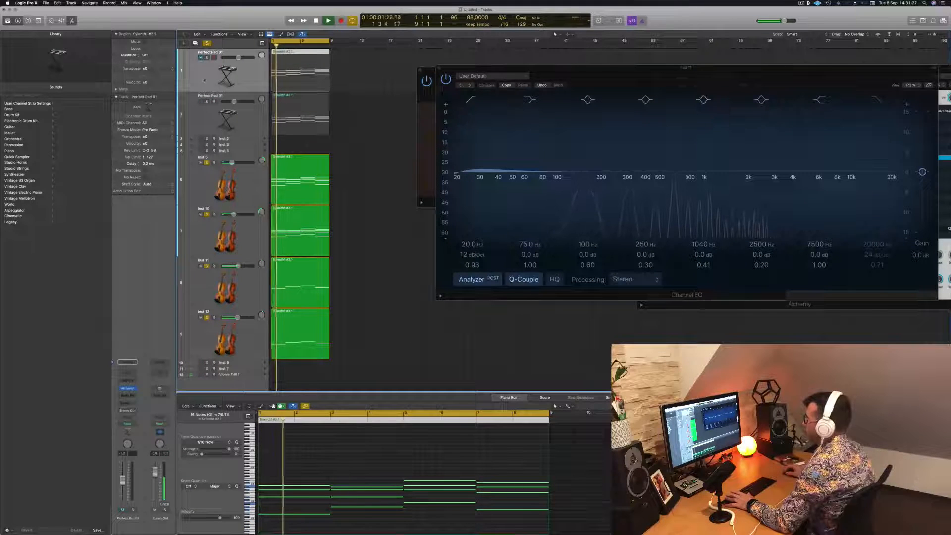
click(202, 58)
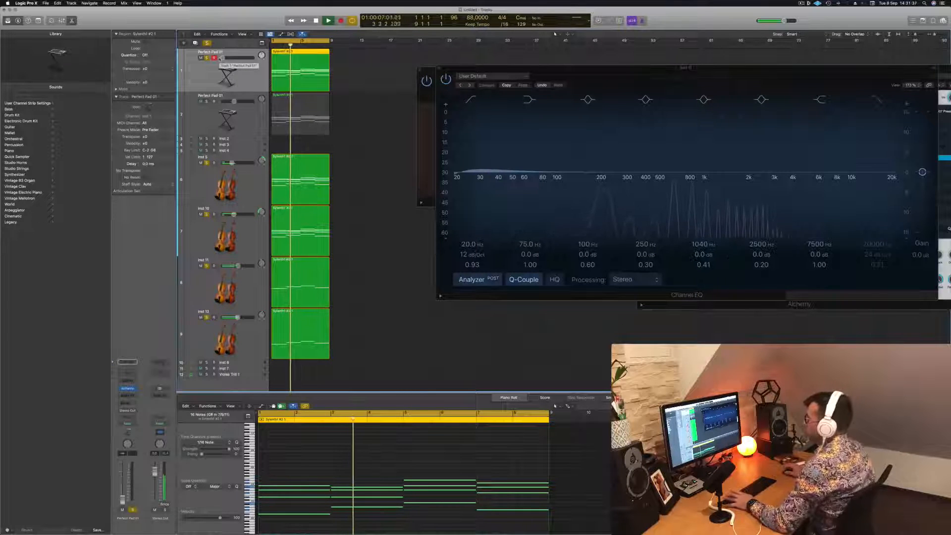
drag(220, 58, 232, 58)
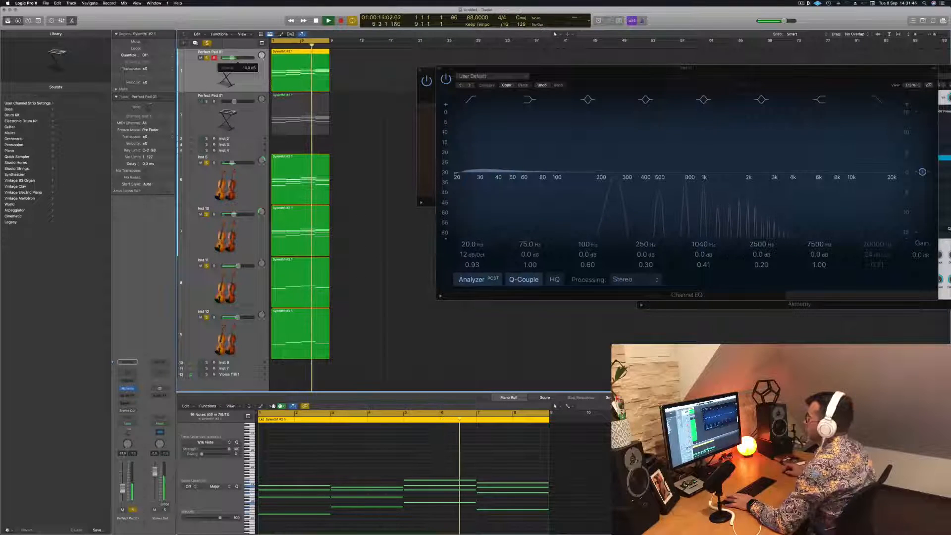
Solo the second Perfect Pad track, lower its volume to sit under the strings, and deselect its region
click(206, 106)
drag(235, 101, 223, 101)
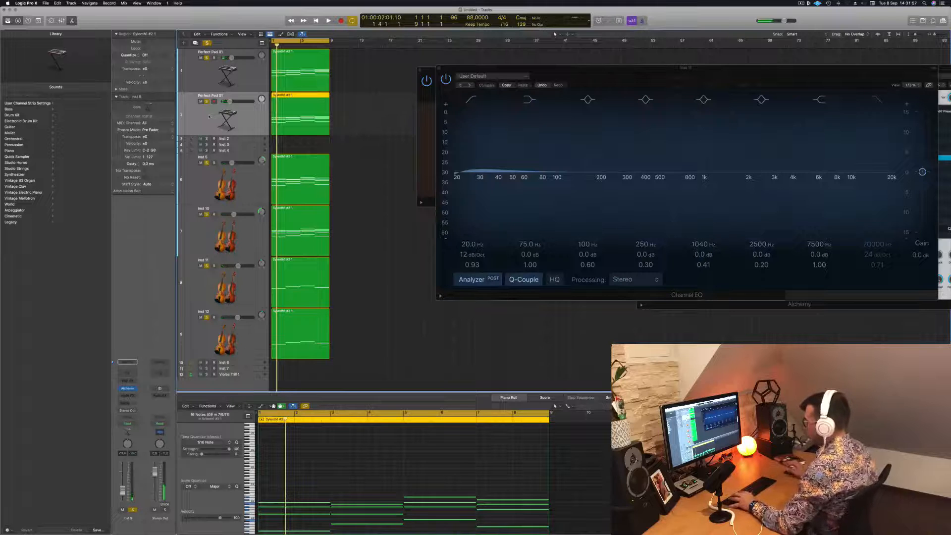
click(405, 282)
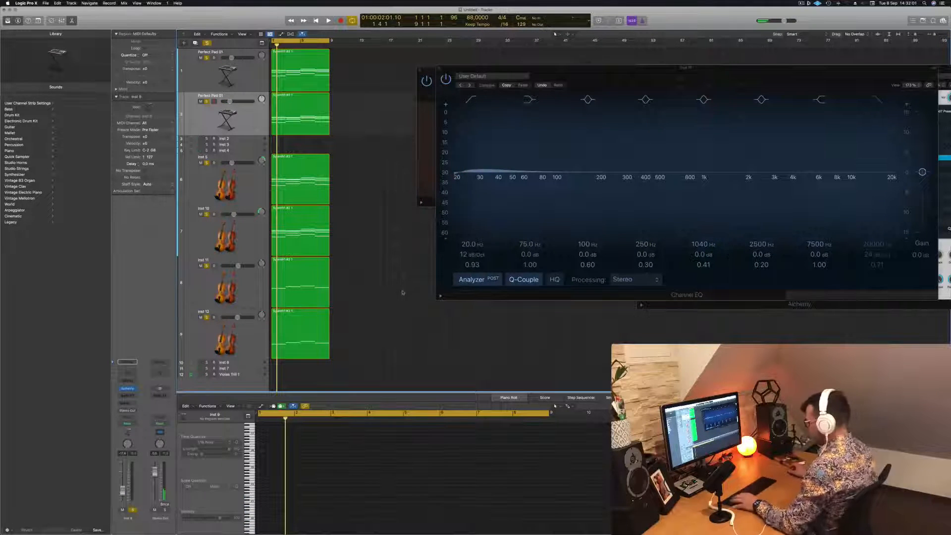
Show the mixer, move the Channel EQ window off the cello plug-in window, and clear all track solos
key(x)
key(space)
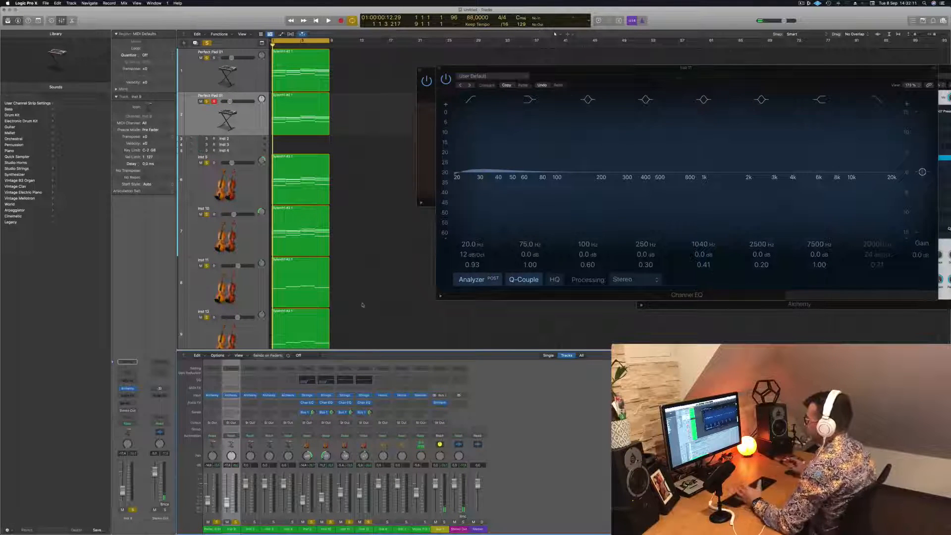
drag(627, 74, 607, 113)
key(space)
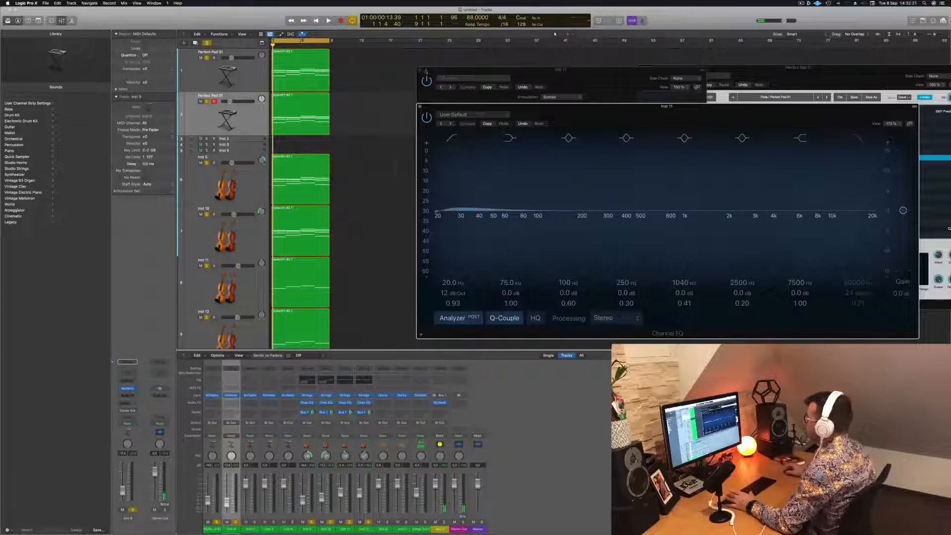
click(207, 44)
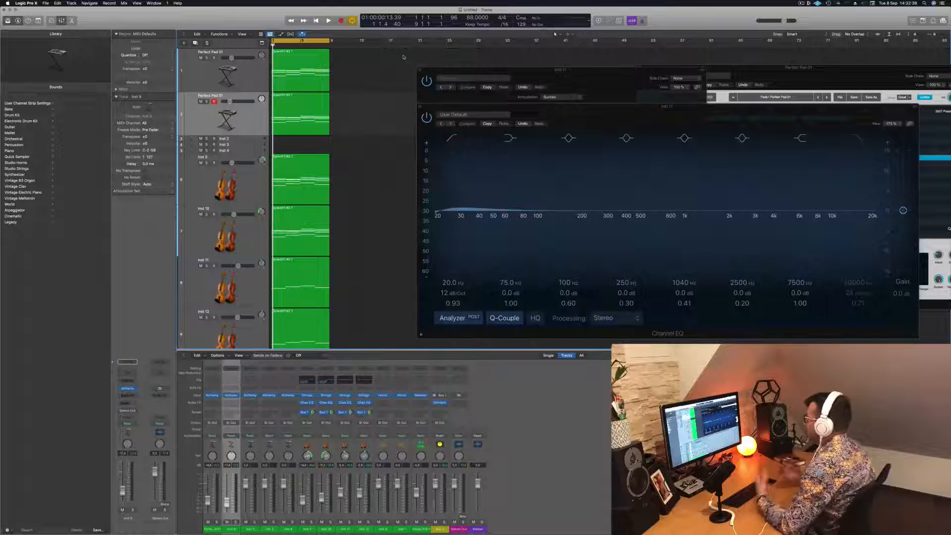
Play the full pads and strings arrangement and move the Channel EQ window further away from the regions
key(space)
key(super+Left)
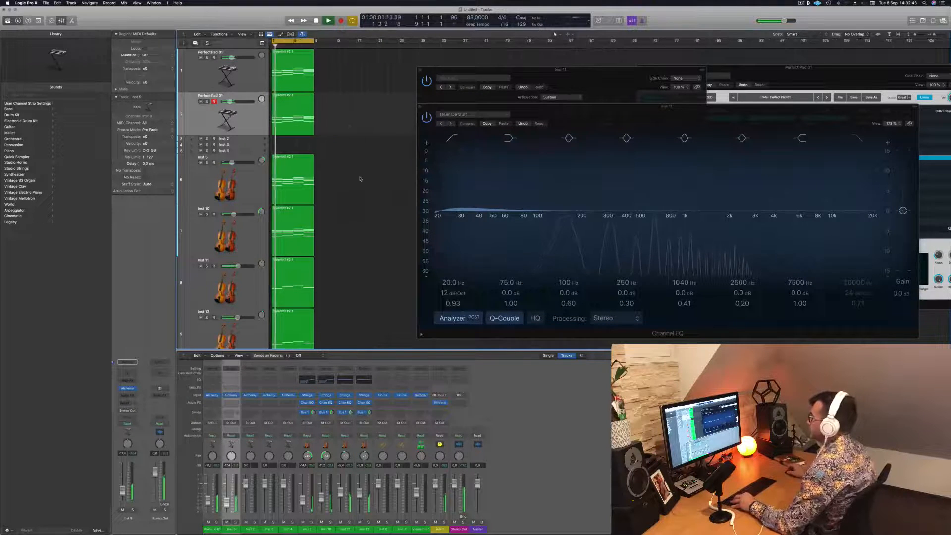
drag(569, 112, 677, 102)
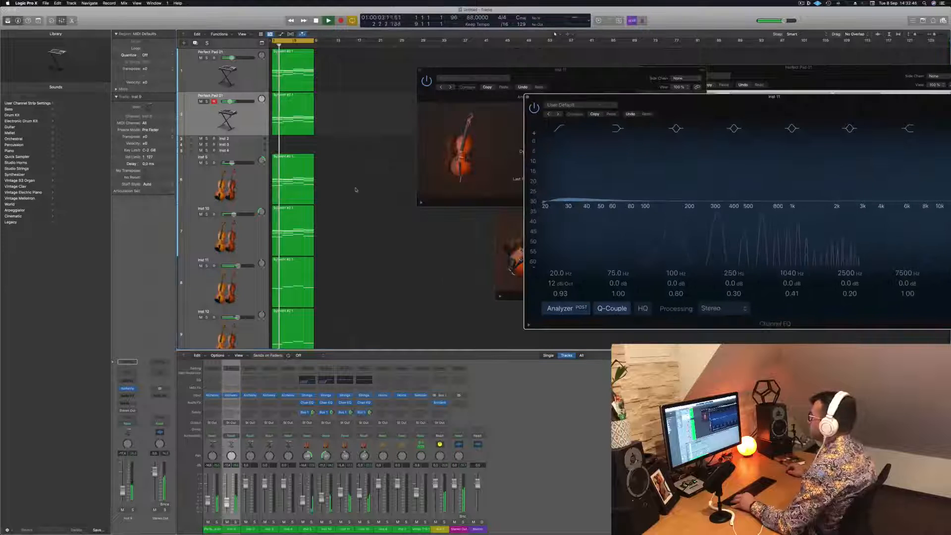
key(super+Up)
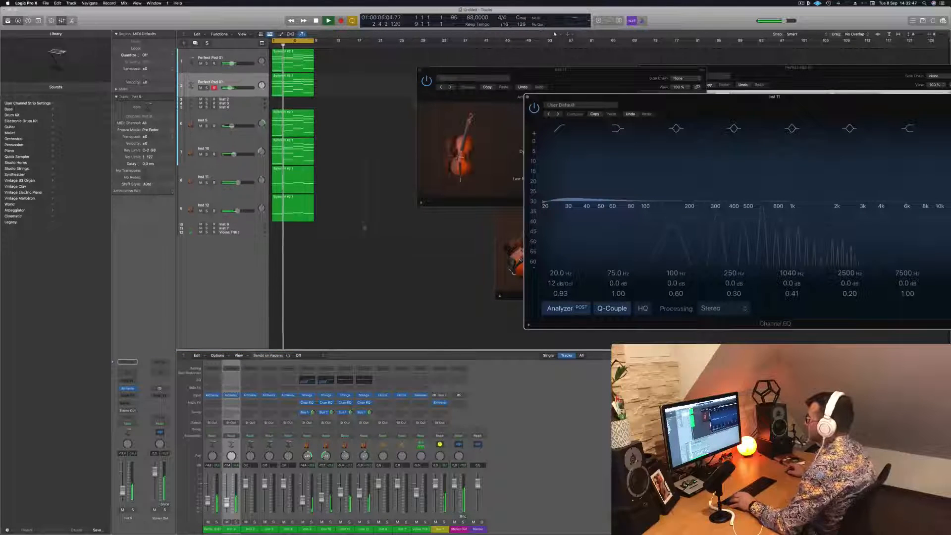
click(362, 212)
key(space)
Copy the Inst 5 violin region to the start of the Inst 6 track, select that track, and show the toolbar
drag(290, 118, 289, 225)
click(245, 224)
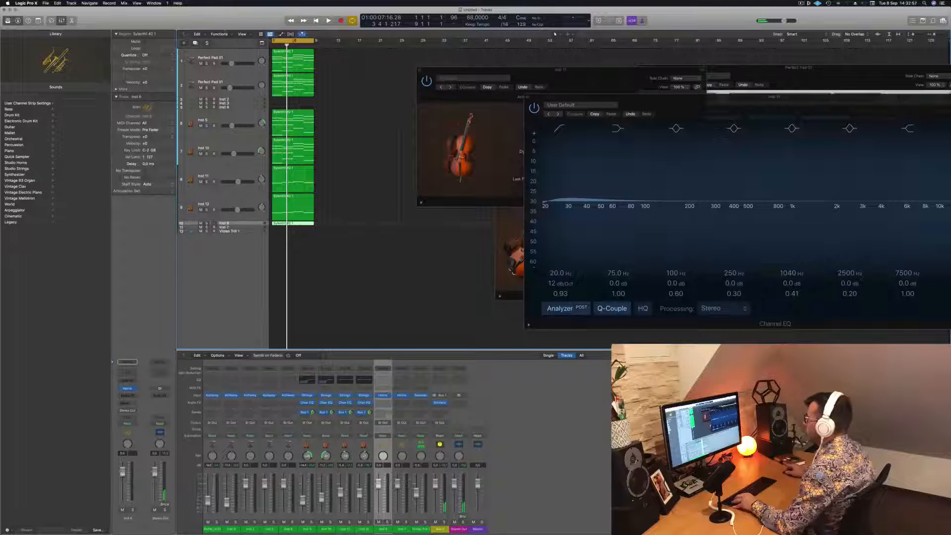
key(ctrl+alt+super+t)
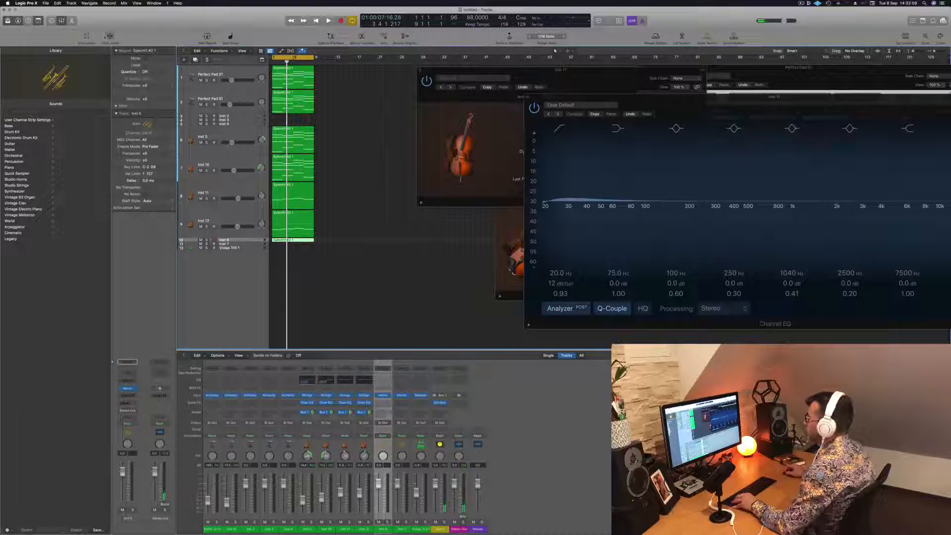
Enlarge the Inst 6 brass track and delete the surplus chord notes in its region, leaving a single-note line
key(ctrl+z)
drag(237, 255, 235, 333)
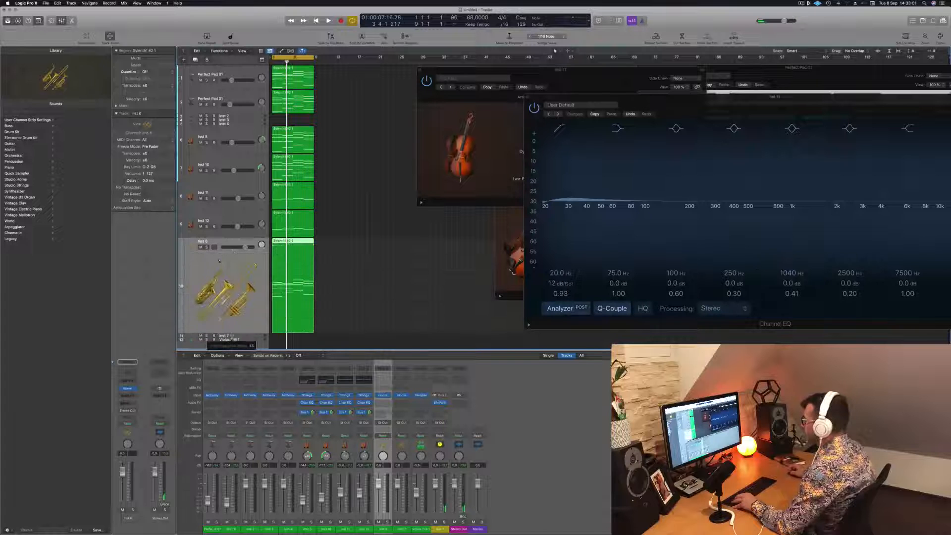
double_click(293, 240)
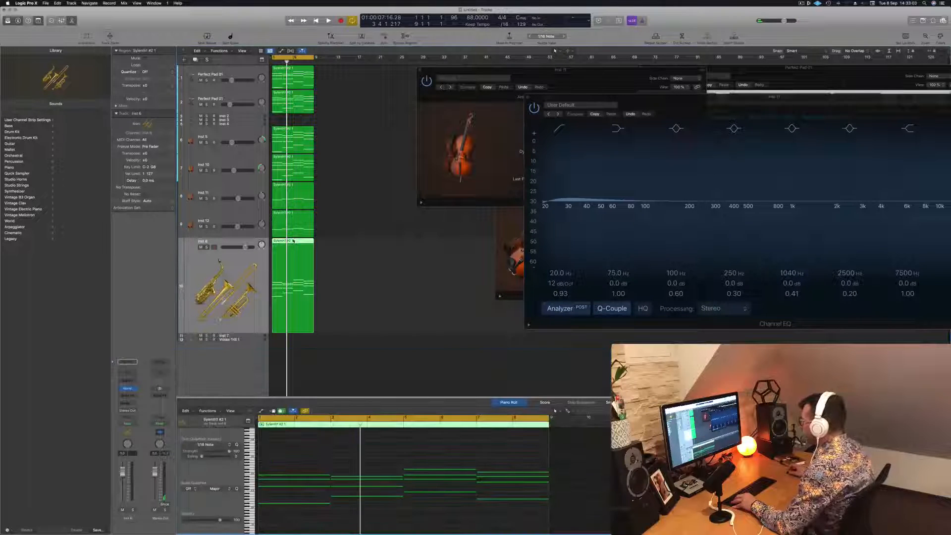
drag(532, 518, 281, 440)
key(Delete)
click(510, 434)
key(Delete)
scroll(443, 484, up, 4)
click(445, 459)
key(Delete)
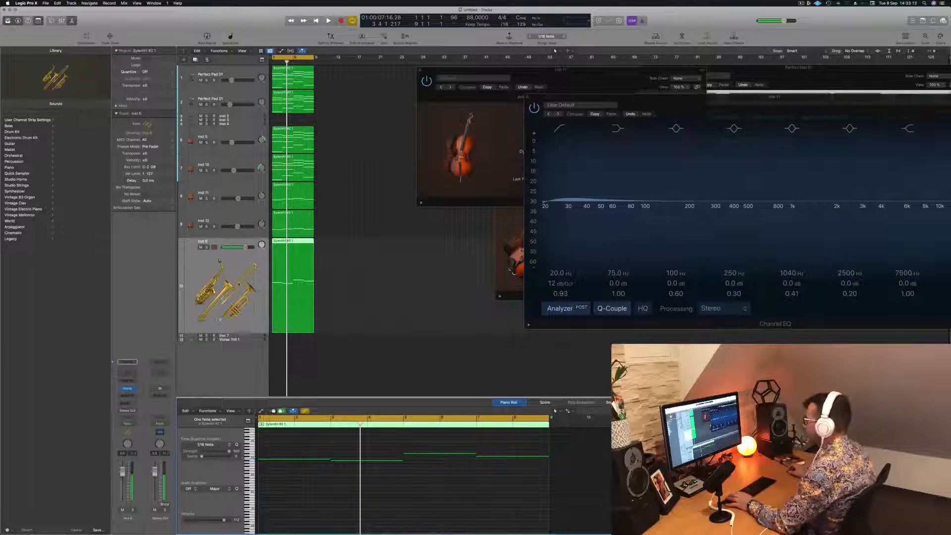
Play the arrangement with the Inst 6 line, examine the instrument choices in its Studio Horns plug-in, and move that window away from the regions
click(382, 269)
key(space)
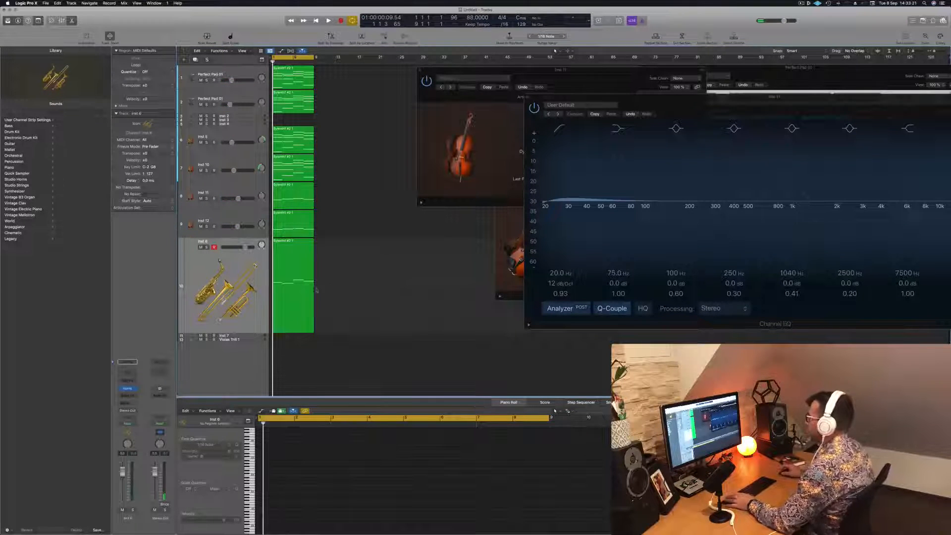
click(300, 286)
click(128, 389)
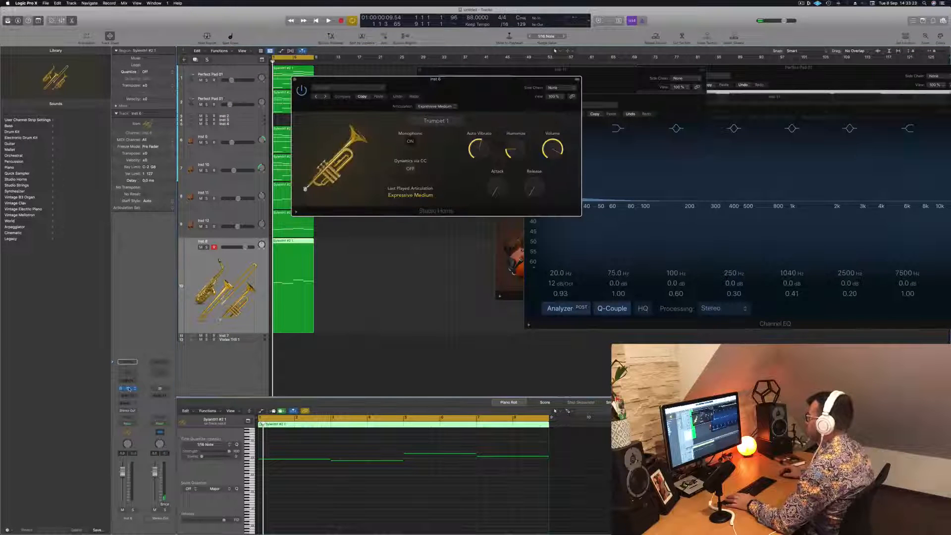
click(436, 121)
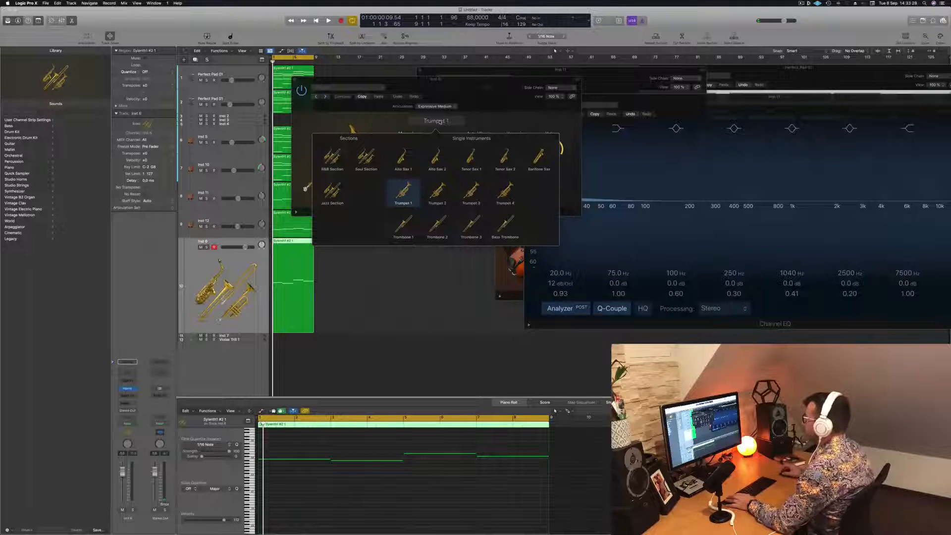
drag(491, 79, 796, 106)
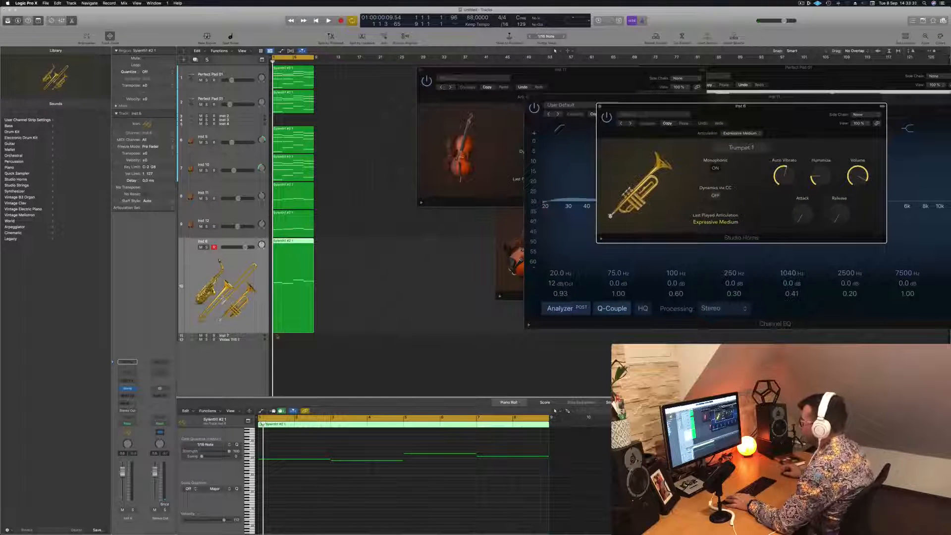
Move the single-note region from the Inst 6 track to the Violas Trill 1 track
click(241, 339)
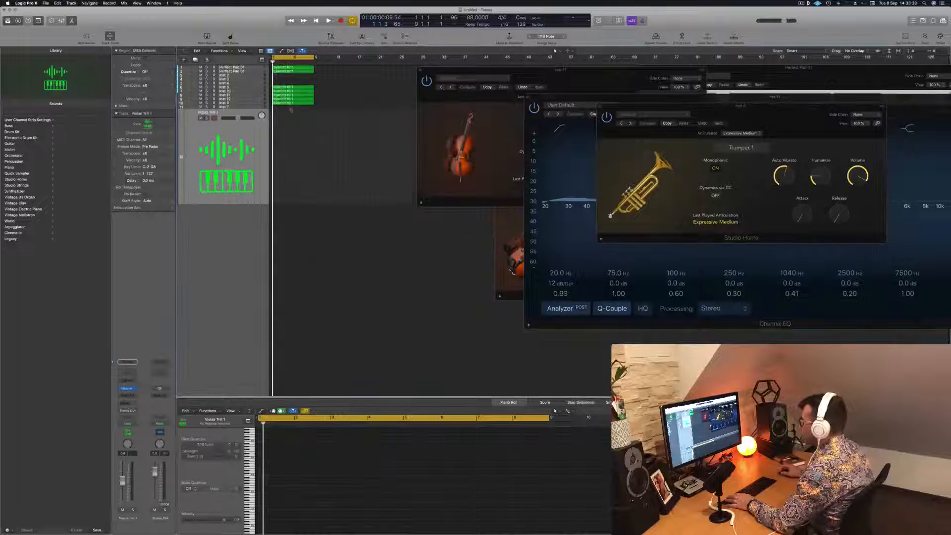
click(292, 103)
drag(294, 108, 290, 200)
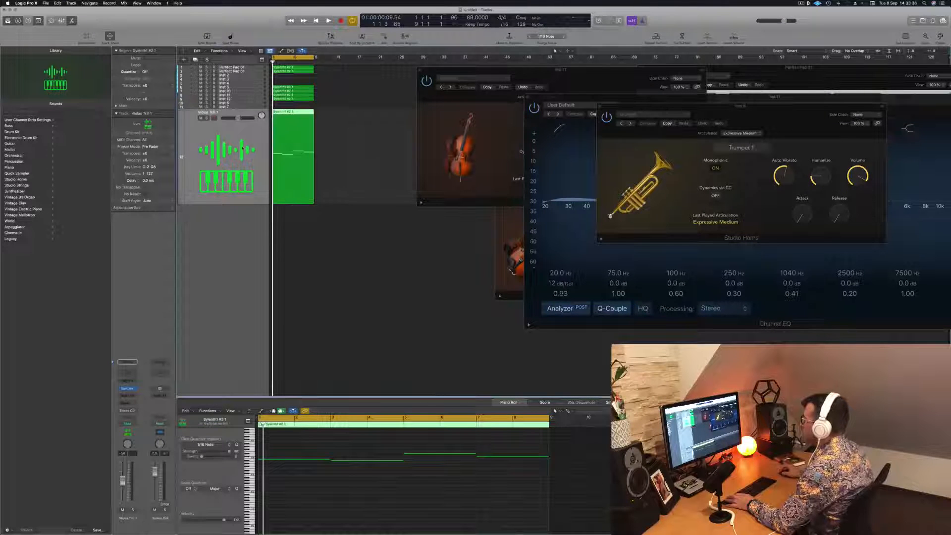
Load the orchestral brass preset Tuba Solo+ in the Violas Trill 1 track's Sampler and move the plug-in window away from the regions
click(127, 389)
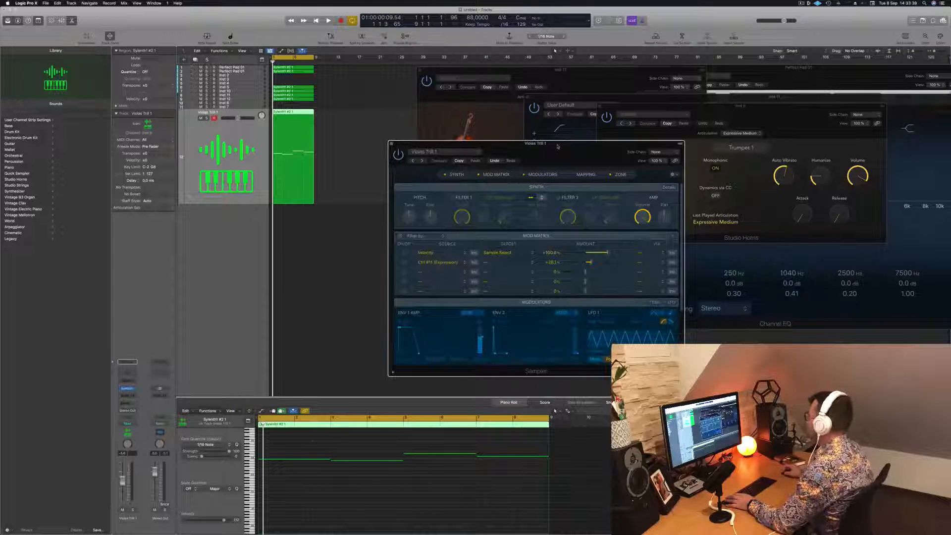
drag(460, 144, 409, 114)
click(406, 121)
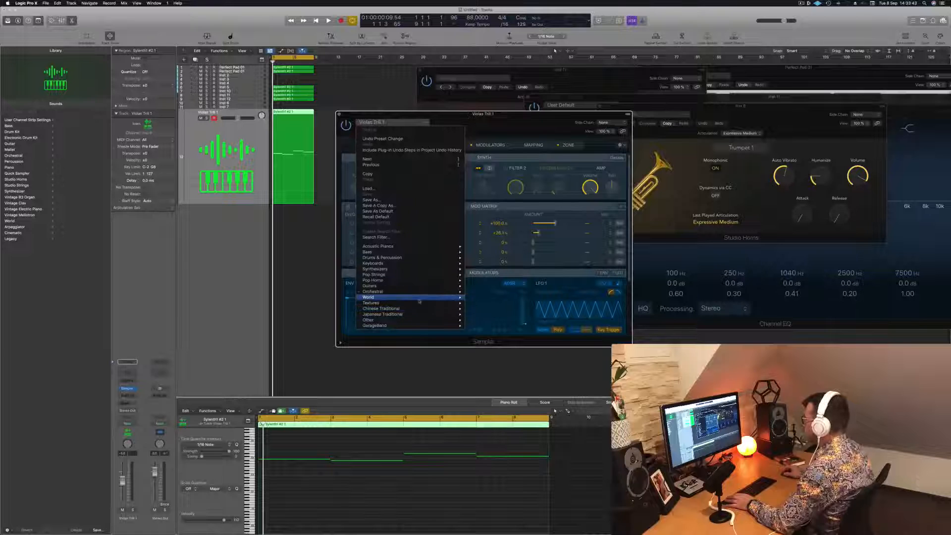
mouse_move(422, 292)
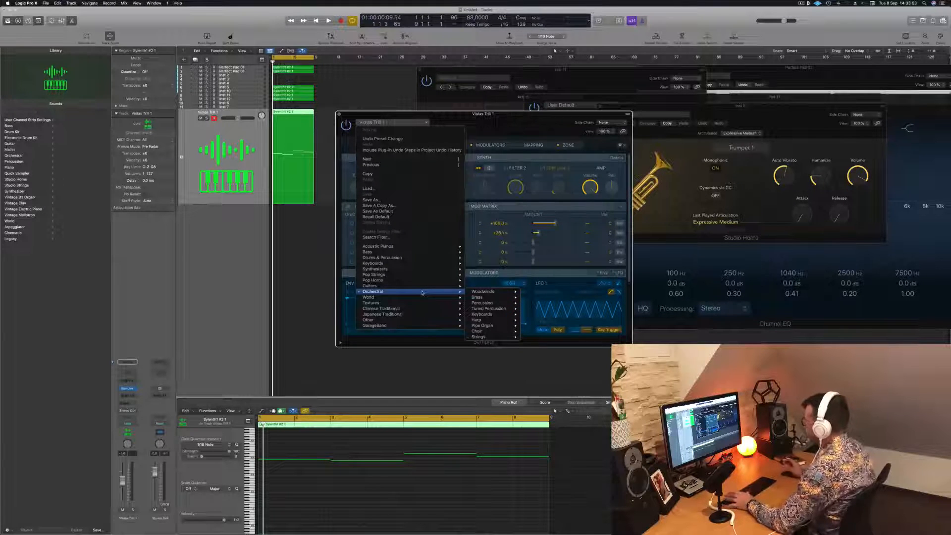
mouse_move(510, 327)
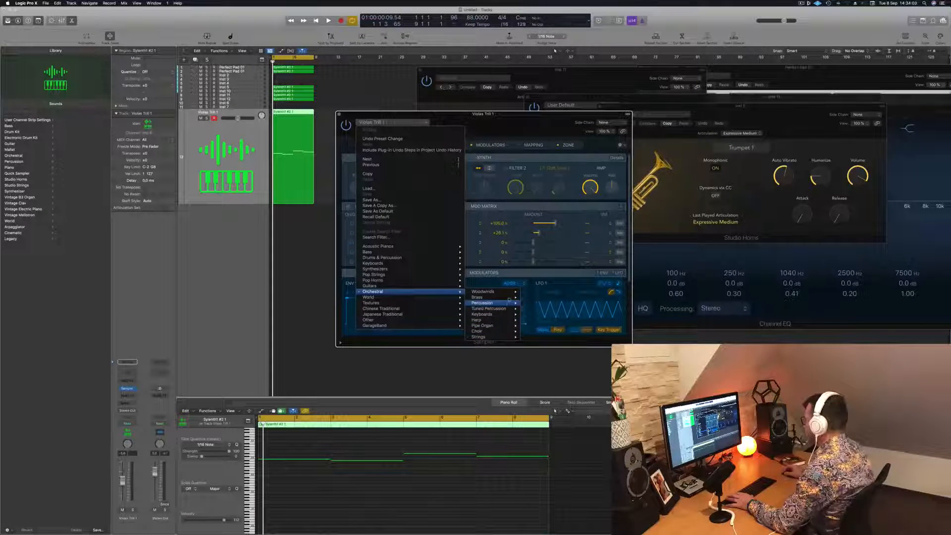
mouse_move(478, 297)
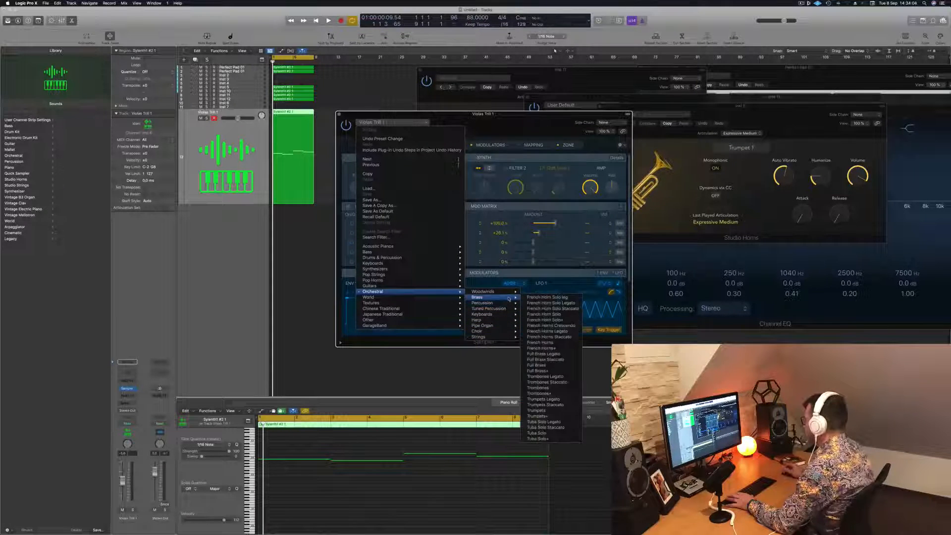
click(545, 439)
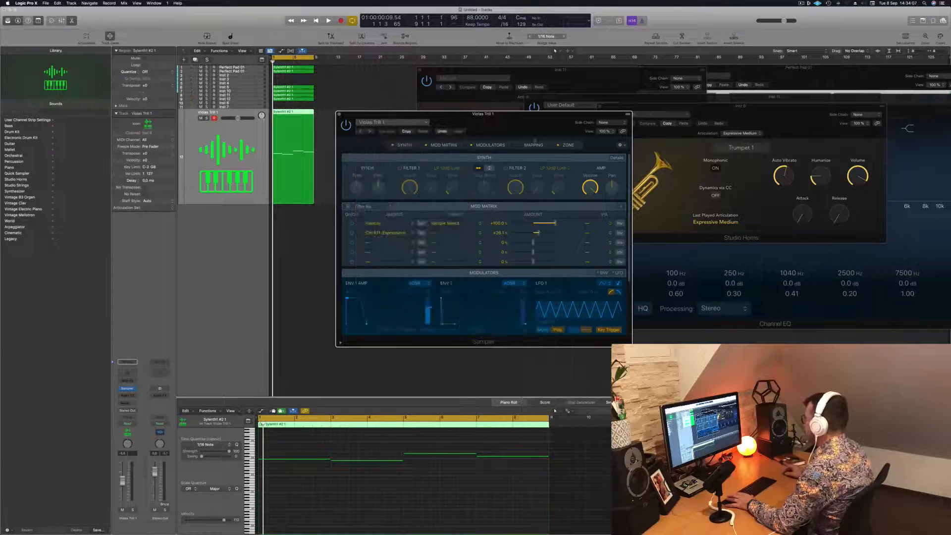
drag(514, 120, 636, 120)
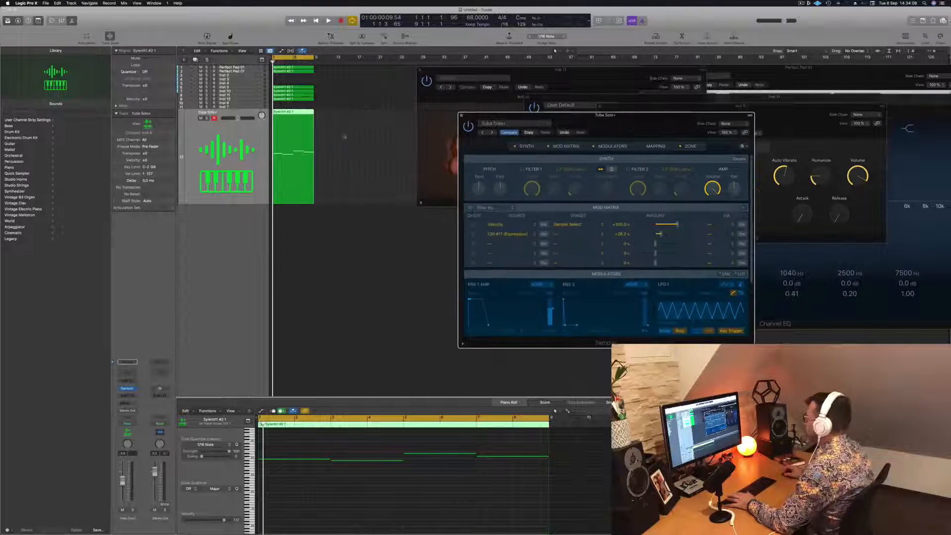
Audition the tuba line in the arrangement and add a send to Bus 1 on the tuba track
click(242, 138)
key(space)
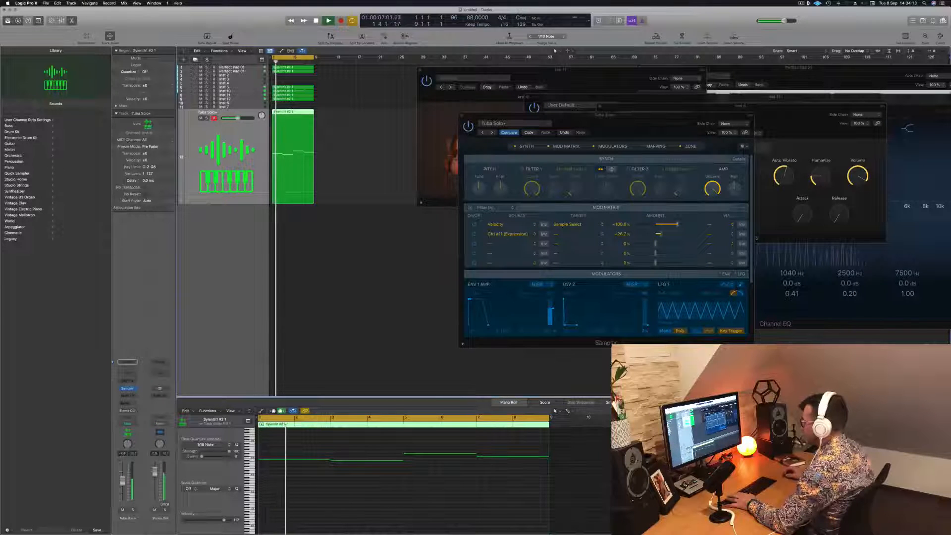
key(space)
click(128, 402)
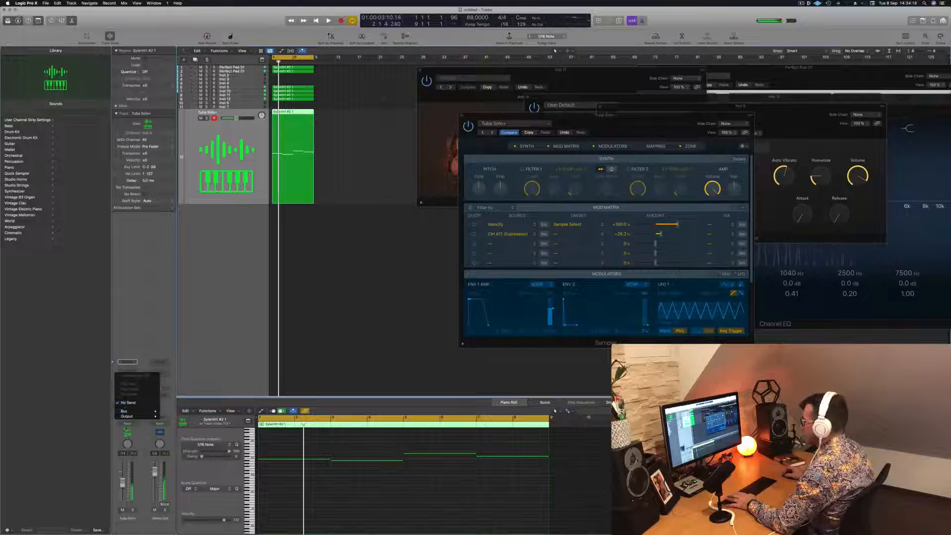
mouse_move(138, 411)
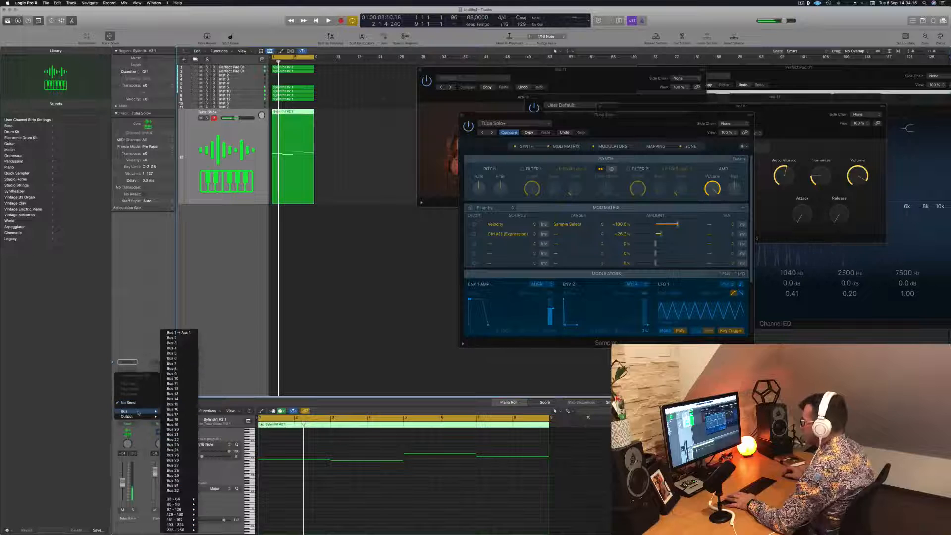
click(178, 332)
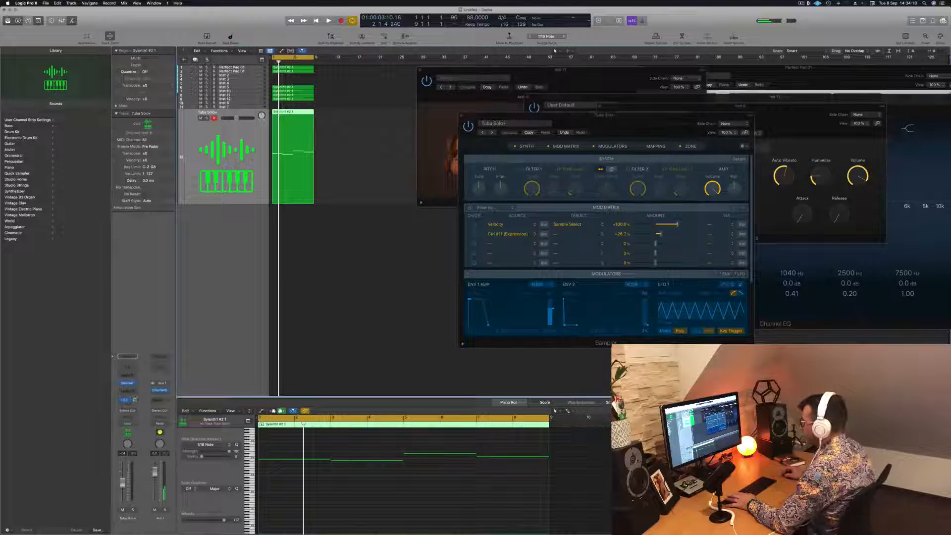
Listen to the tuba with its Bus 1 send, briefly soloed and within the full mix, and deselect its region
key(space)
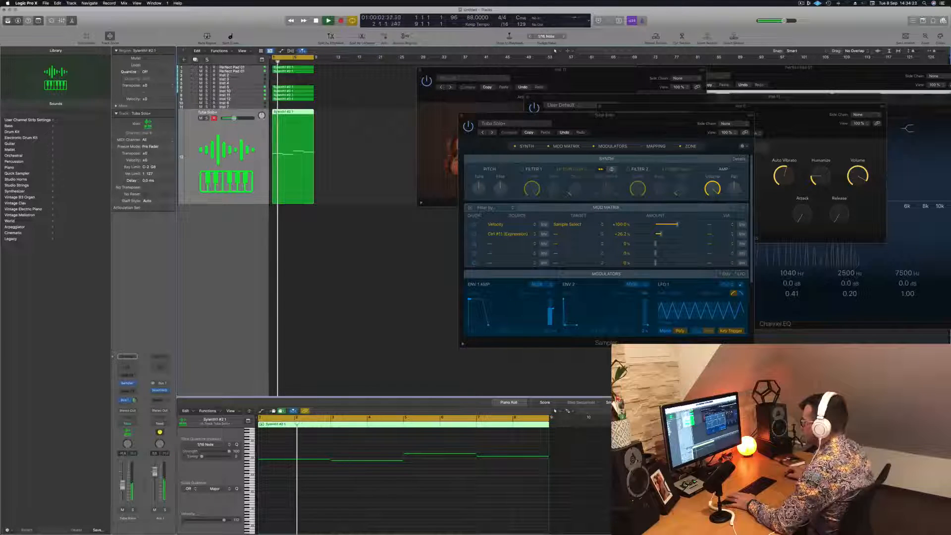
click(132, 510)
click(132, 510)
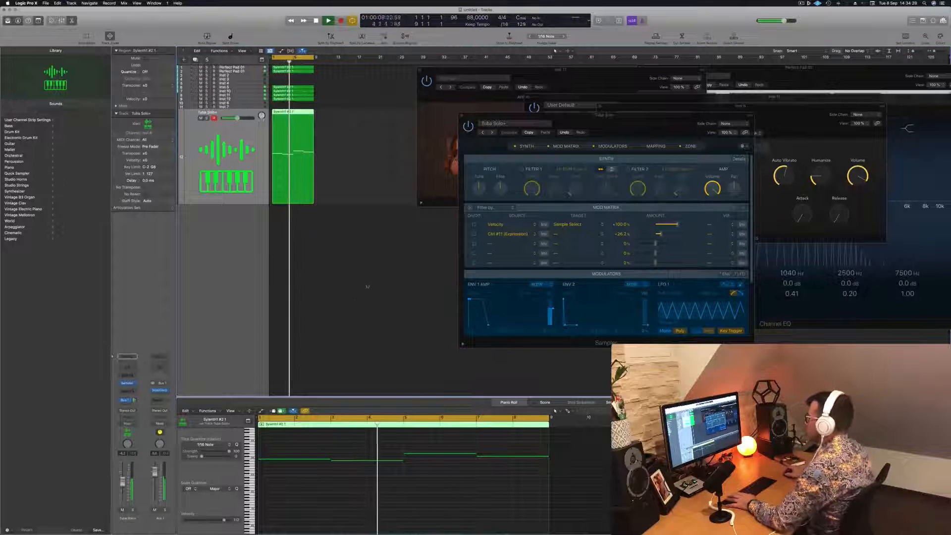
click(339, 233)
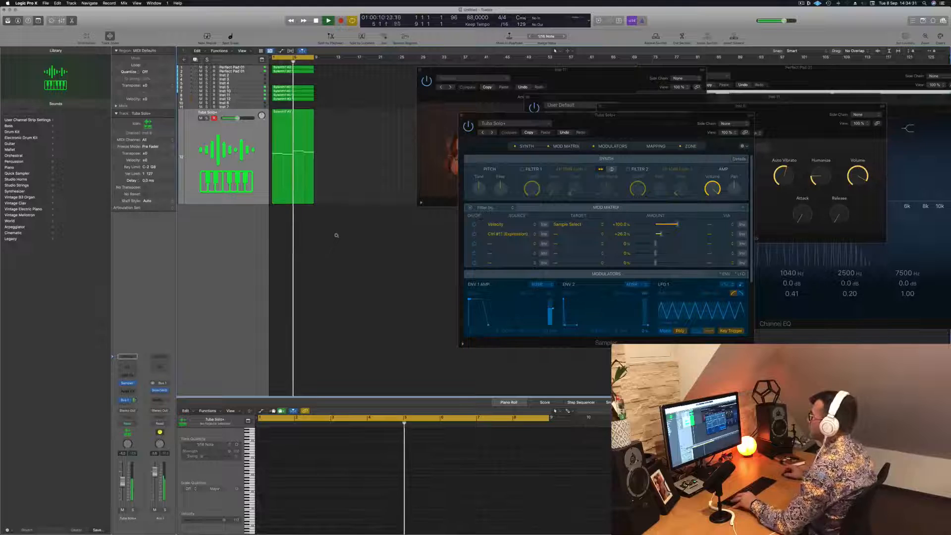
Restart the arrangement from the beginning, move the Inst 11 cello plug-in window away from the regions, and stop playback
scroll(336, 236, up, 2)
scroll(336, 235, up, 1)
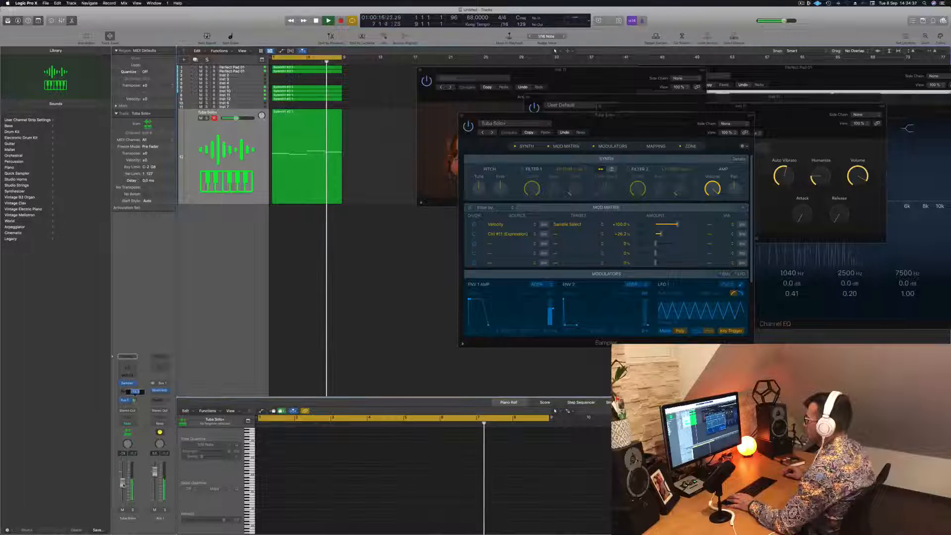
key(Return)
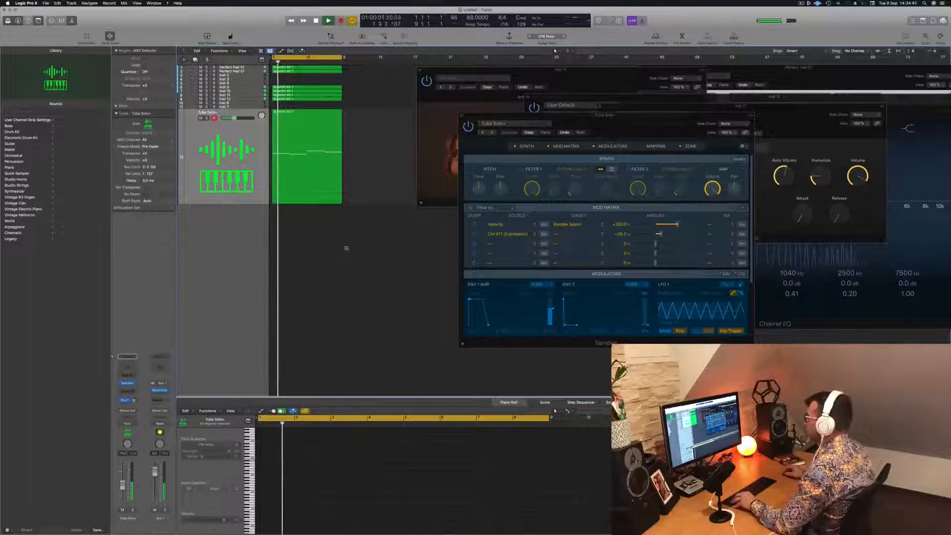
drag(490, 70, 620, 98)
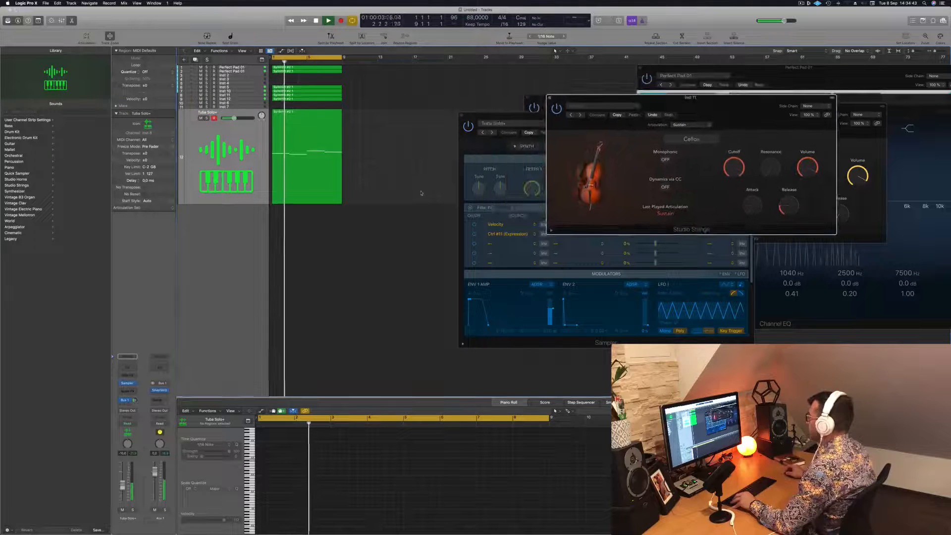
key(super+Right)
key(super+Right)
key(super+Right)
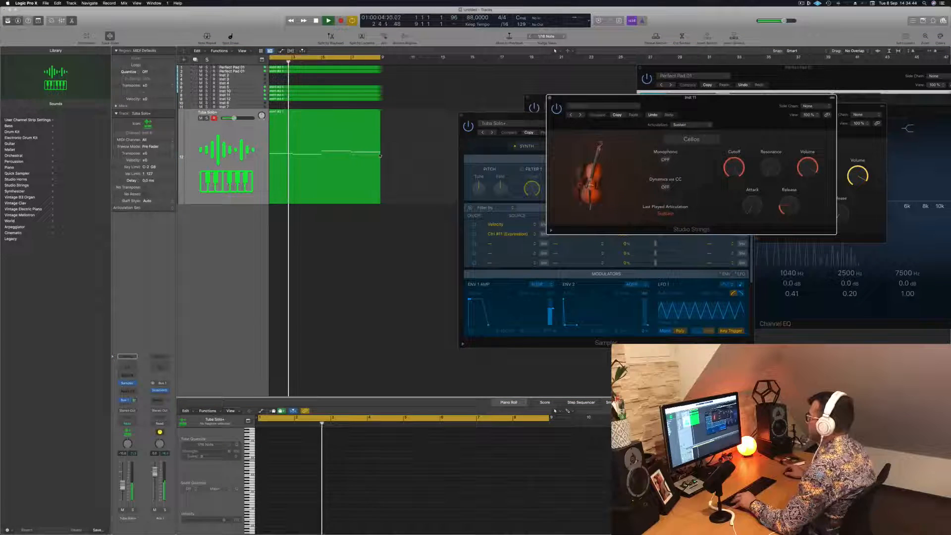
click(335, 249)
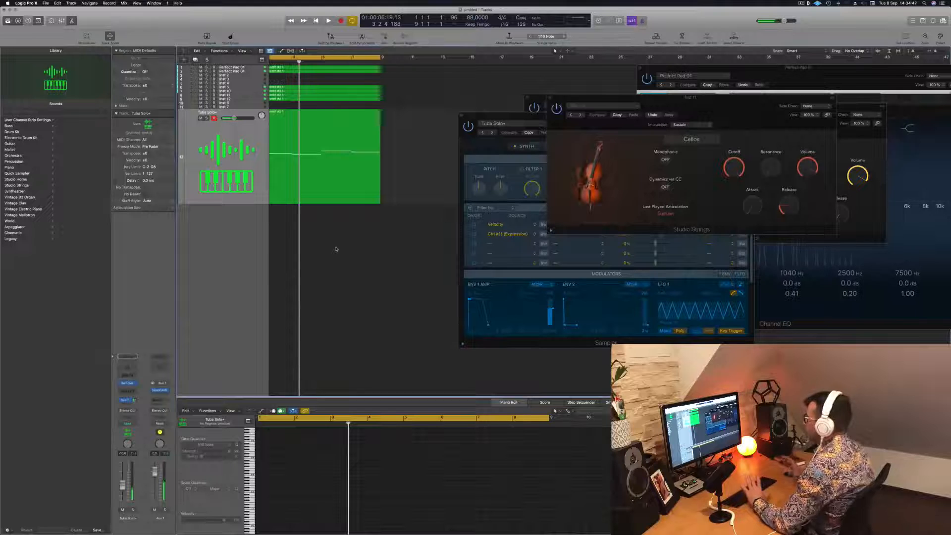
Replay the arrangement from the start, compare the tuba soloed and within the mix, and bring the Inst 11 cello plug-in window forward
scroll(357, 242, up, 4)
scroll(359, 243, right, 5)
scroll(359, 244, left, 4)
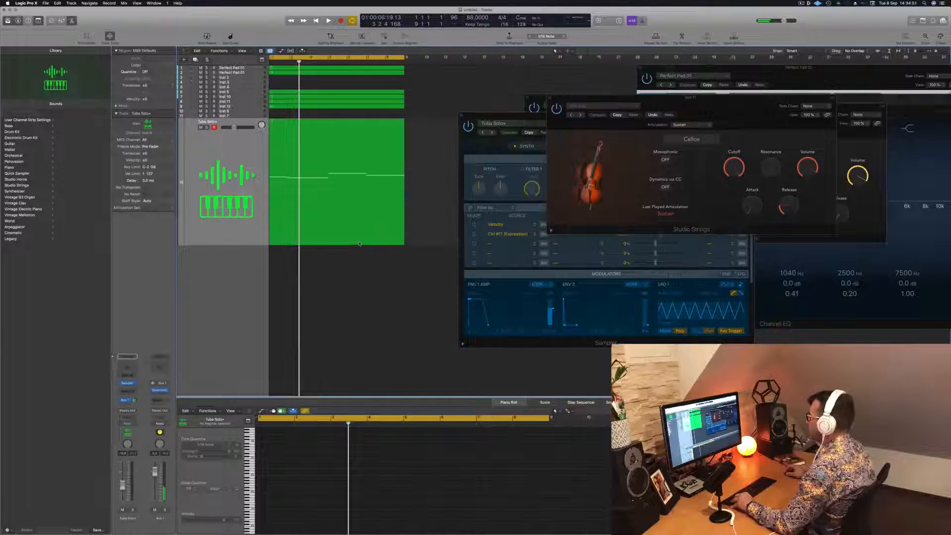
scroll(360, 243, left, 3)
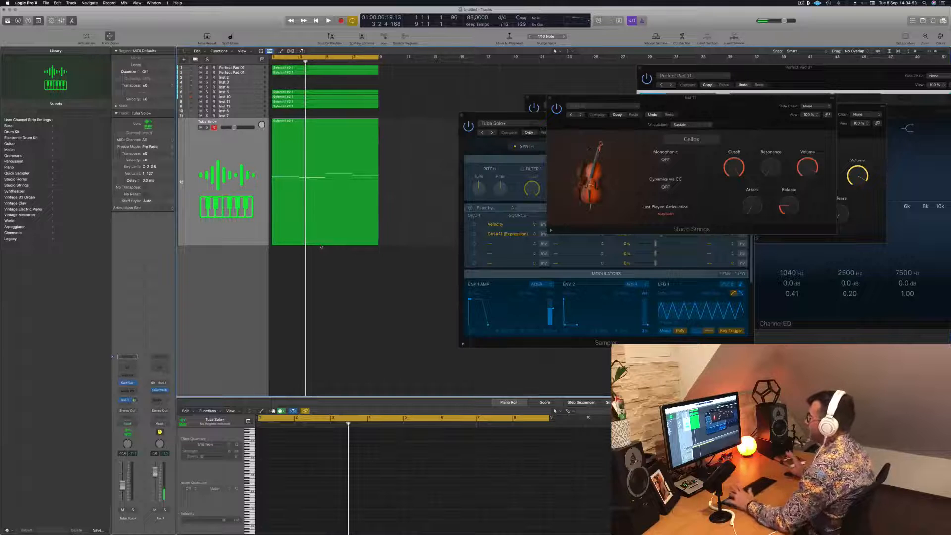
key(Return)
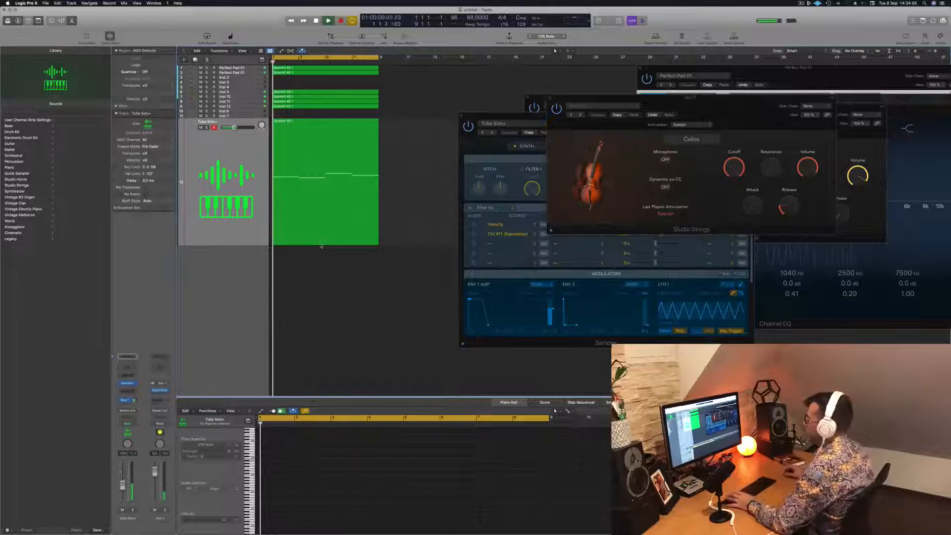
click(216, 147)
key(space)
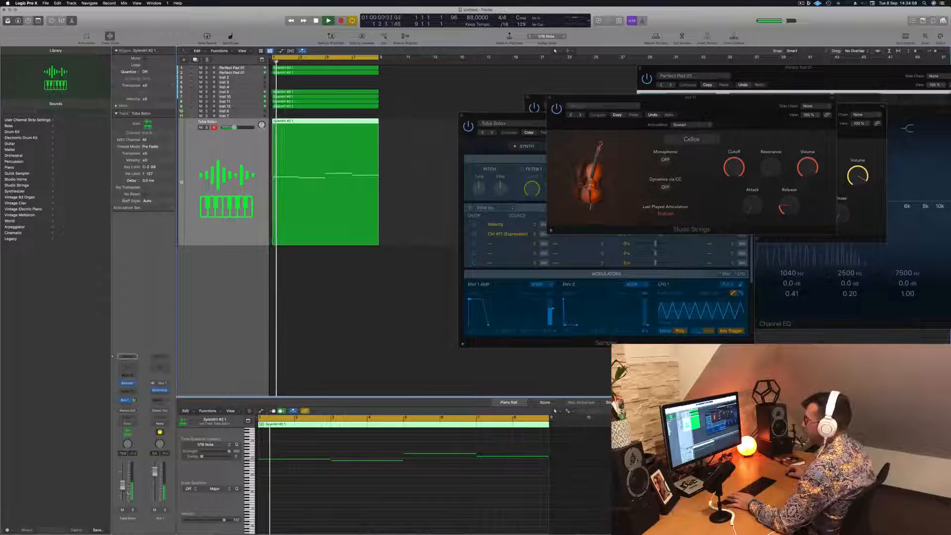
click(133, 509)
click(133, 510)
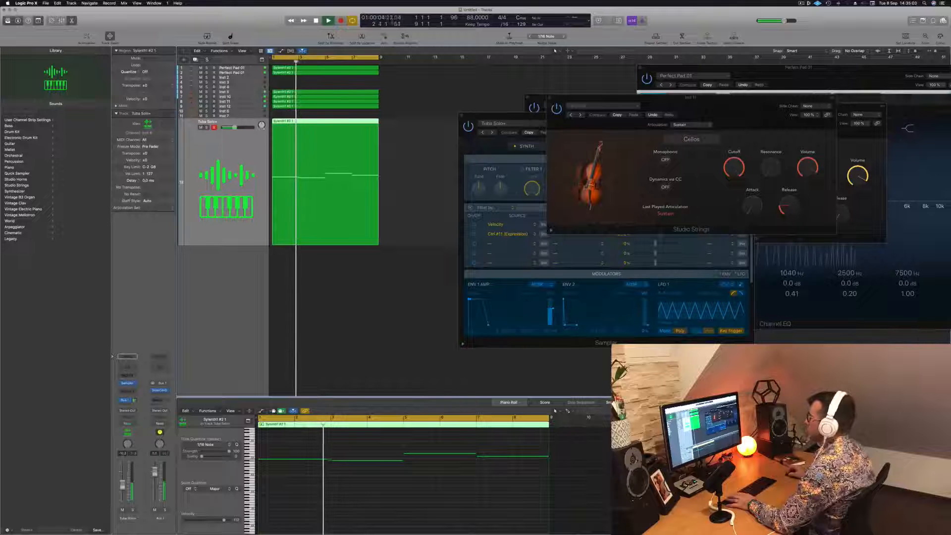
click(366, 302)
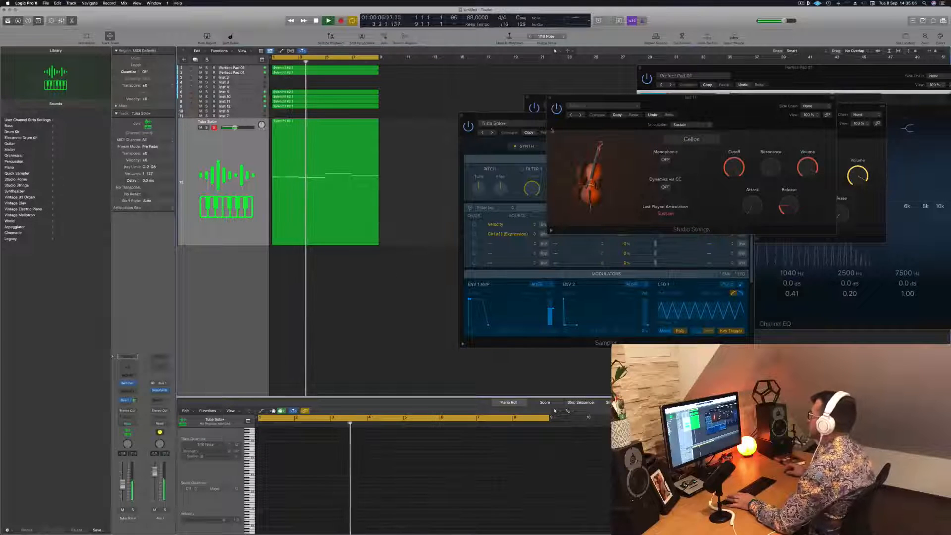
click(703, 108)
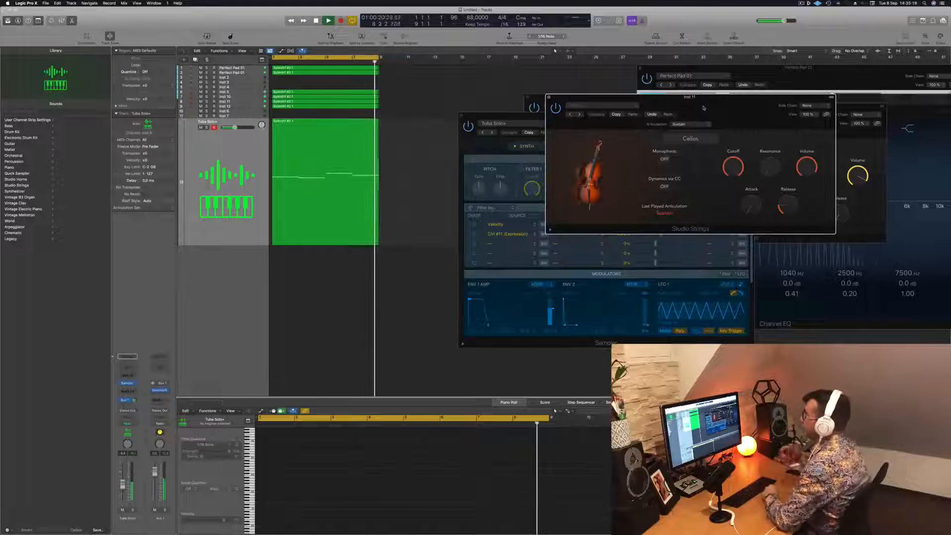
Close the Inst 11 cello plug-in window and compare the mix with the tuba track soloed and muted, ending playback on Inst 7
mouse_move(627, 93)
mouse_down()
mouse_move(573, 94)
mouse_move(663, 119)
mouse_move(622, 96)
mouse_up()
key(super+w)
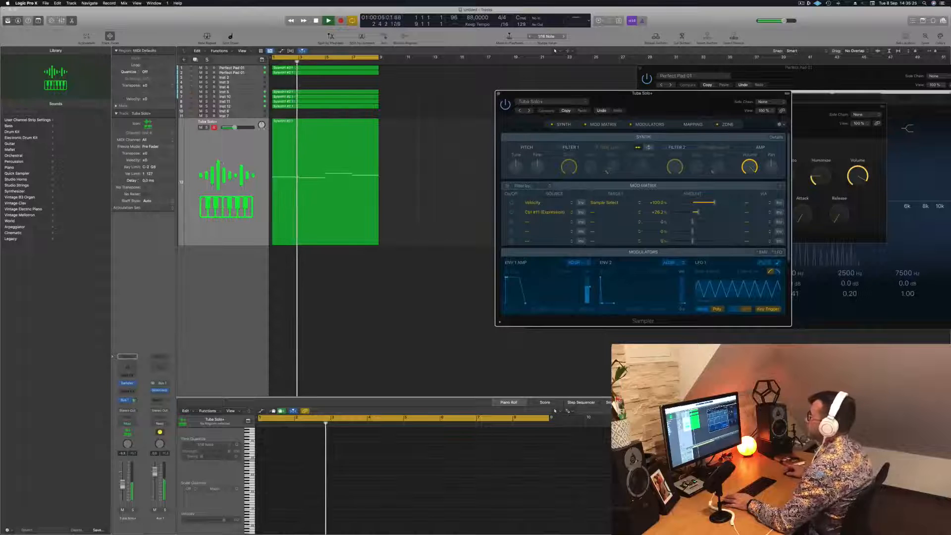
click(222, 162)
click(132, 510)
click(133, 510)
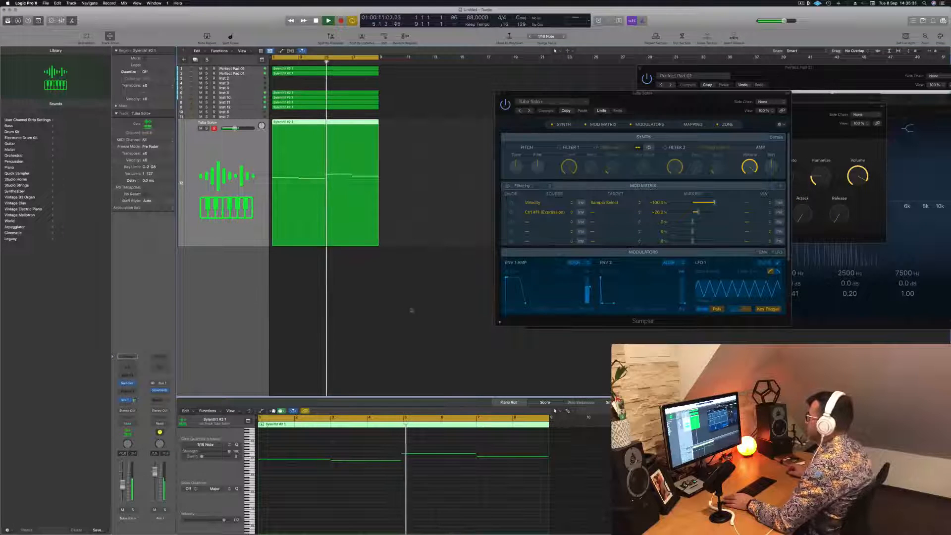
click(123, 510)
click(122, 510)
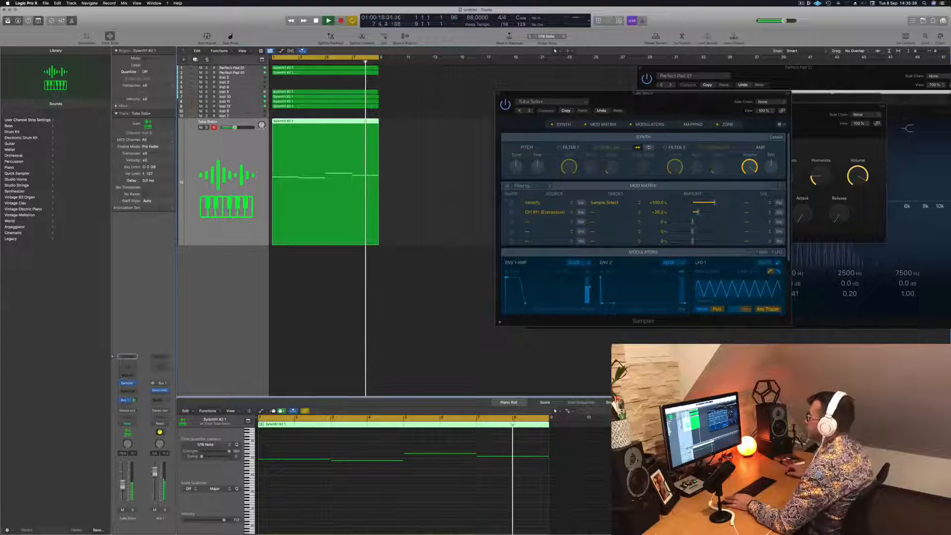
key(Up)
key(space)
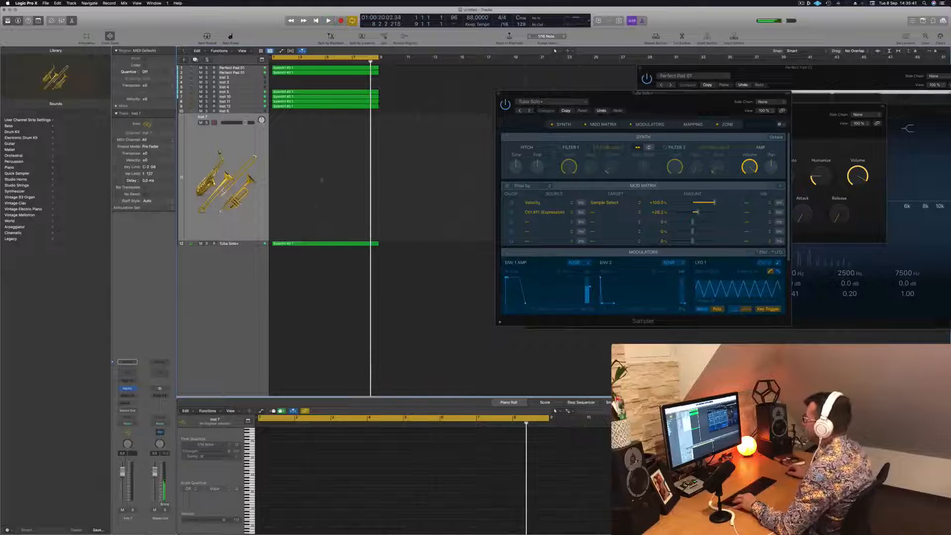
Move the single-note region from Inst 12 to the muted Inst 2 track and place a copy of the Inst 11 line on Inst 7
click(315, 107)
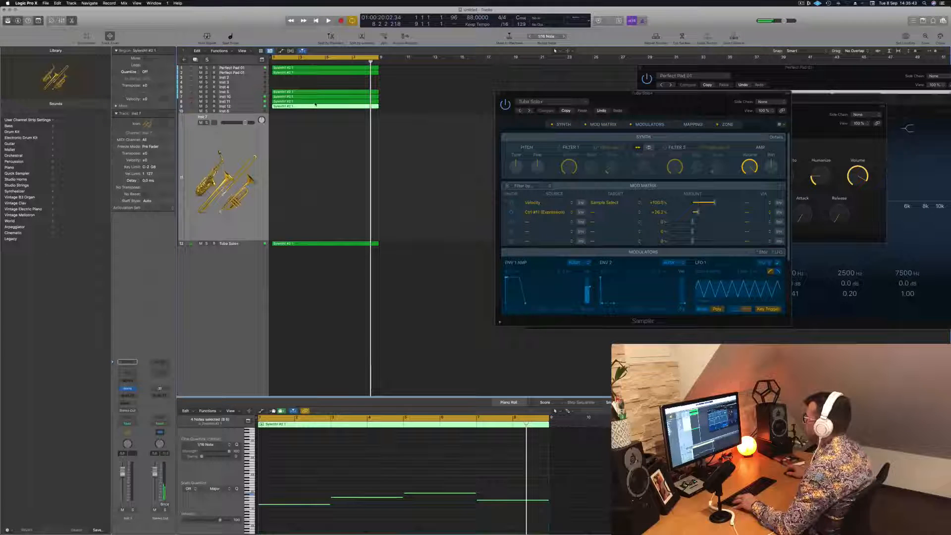
click(316, 102)
click(315, 107)
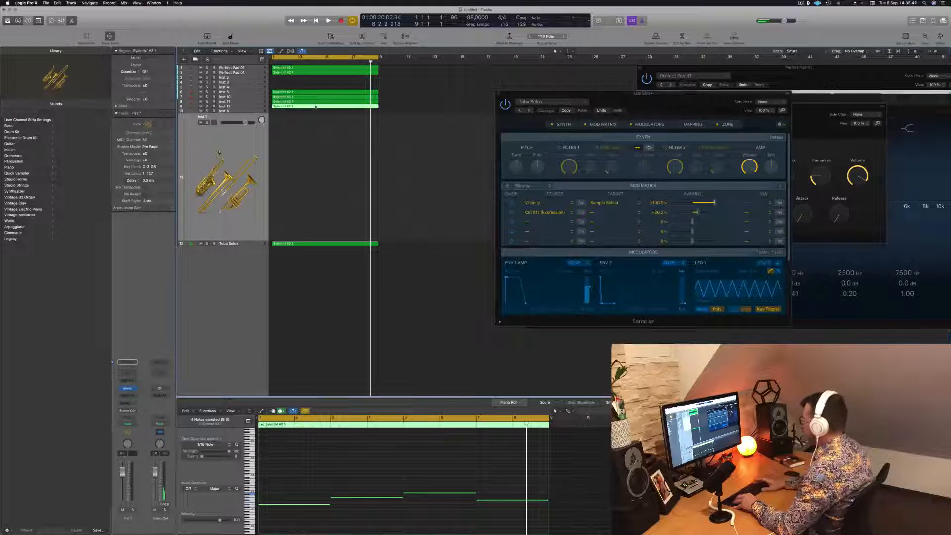
drag(315, 106, 295, 144)
click(292, 103)
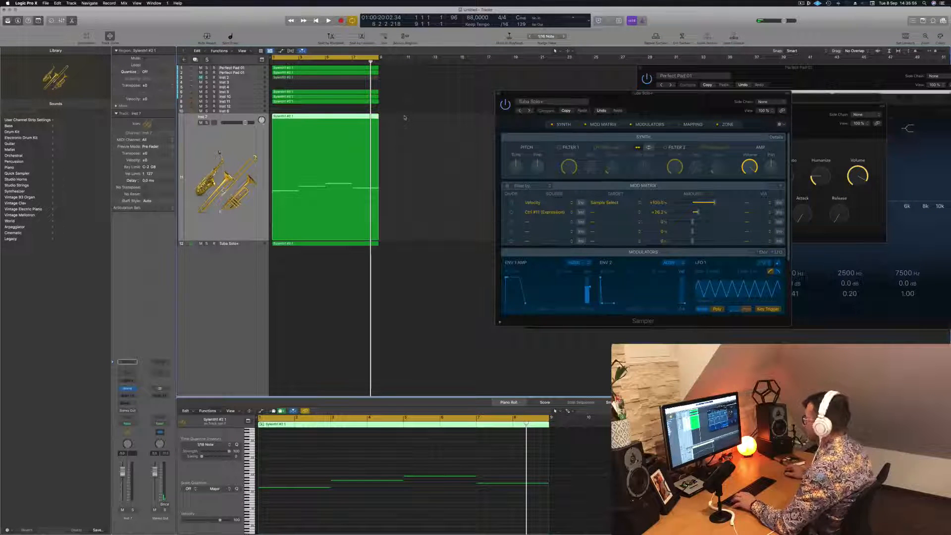
Replace the single-note region on Inst 7 with a combined copy of the Inst 10 and Inst 11 regions
key(Delete)
click(303, 101)
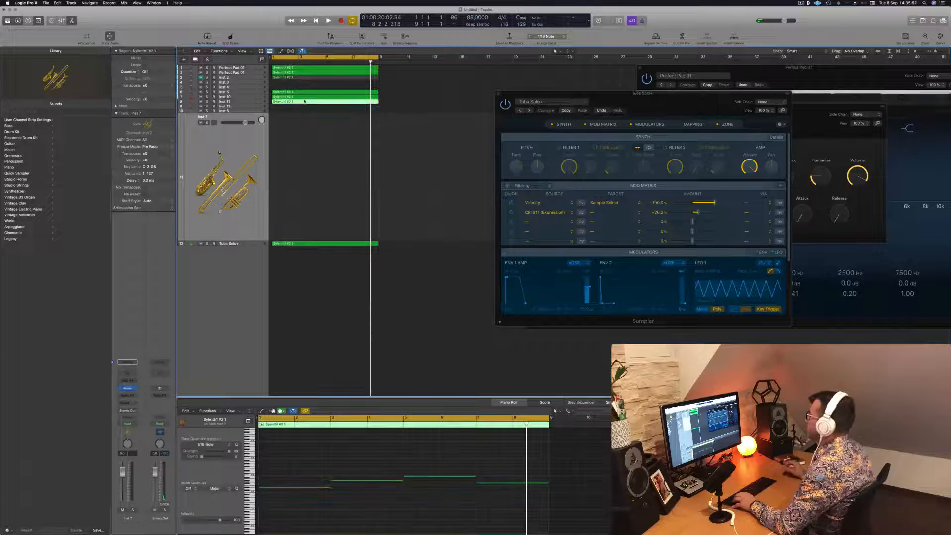
shift+click(308, 96)
drag(308, 97, 304, 144)
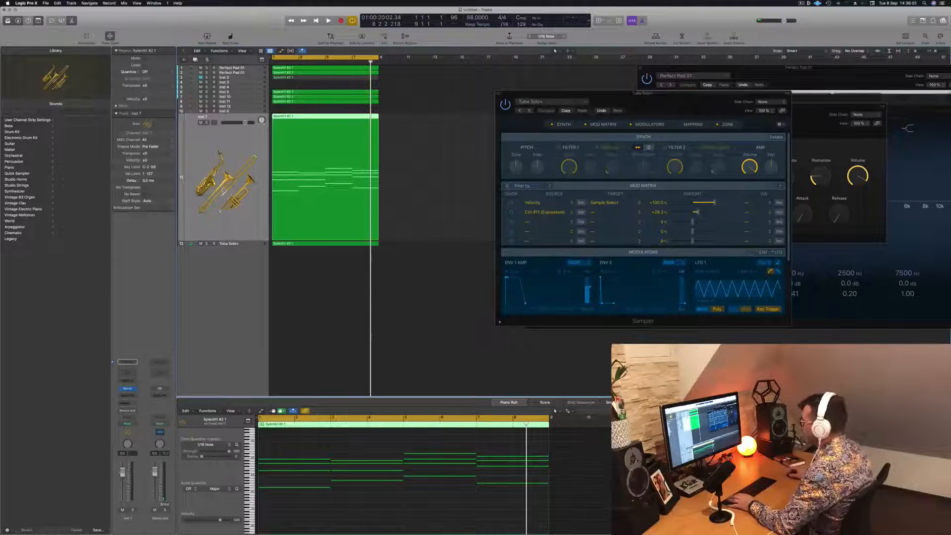
Play the arrangement with the chord region on the Inst 7 horns and restart it from the beginning
key(space)
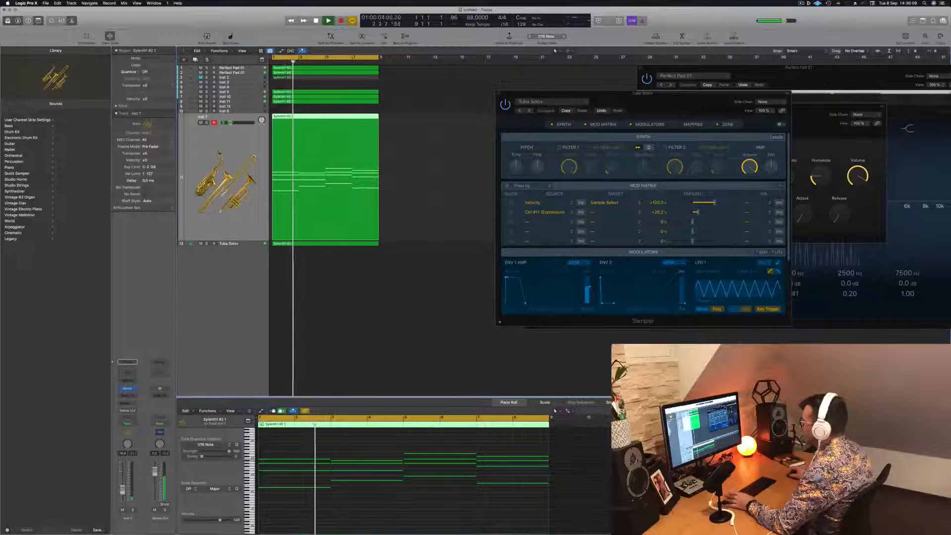
key(space)
key(Return)
key(space)
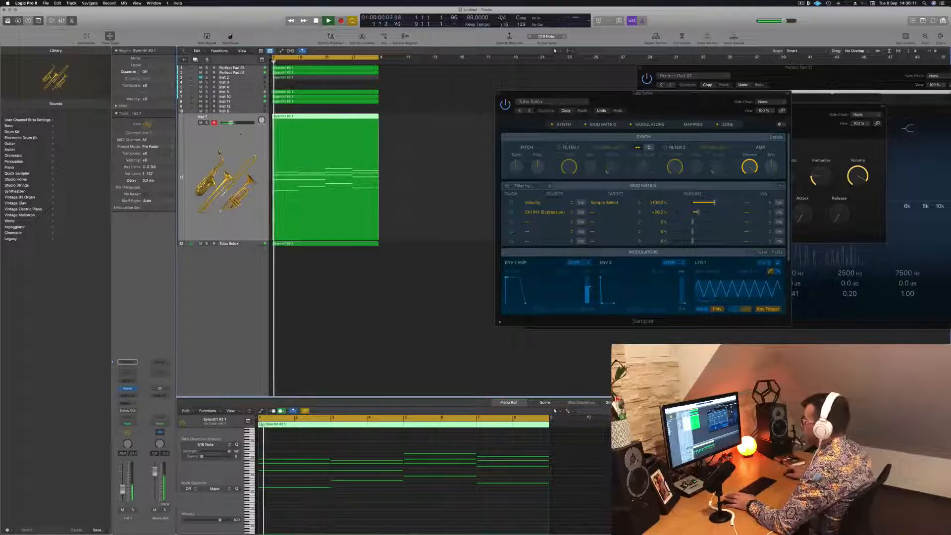
Change the Inst 7 Studio Horns instrument to Trombone 3, move its window off the regions, and listen to the track soloed
click(128, 389)
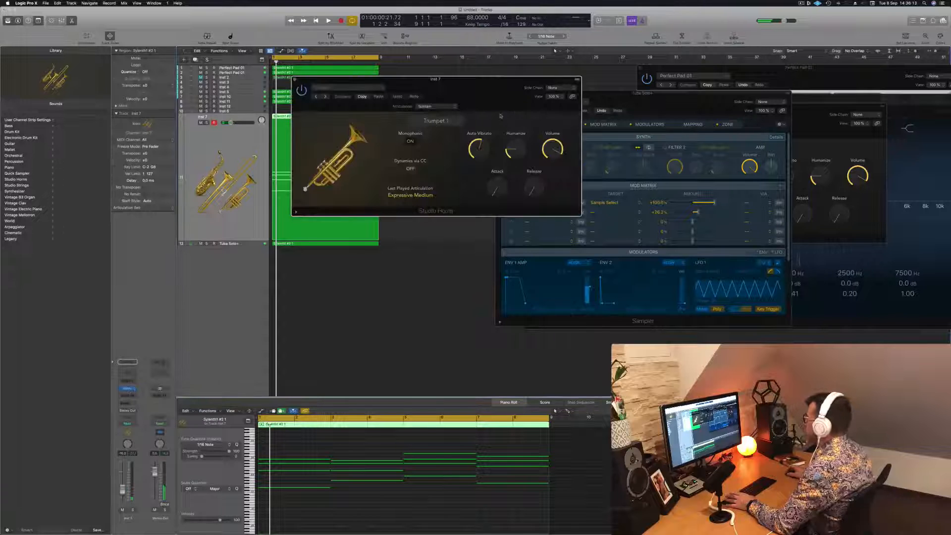
click(442, 122)
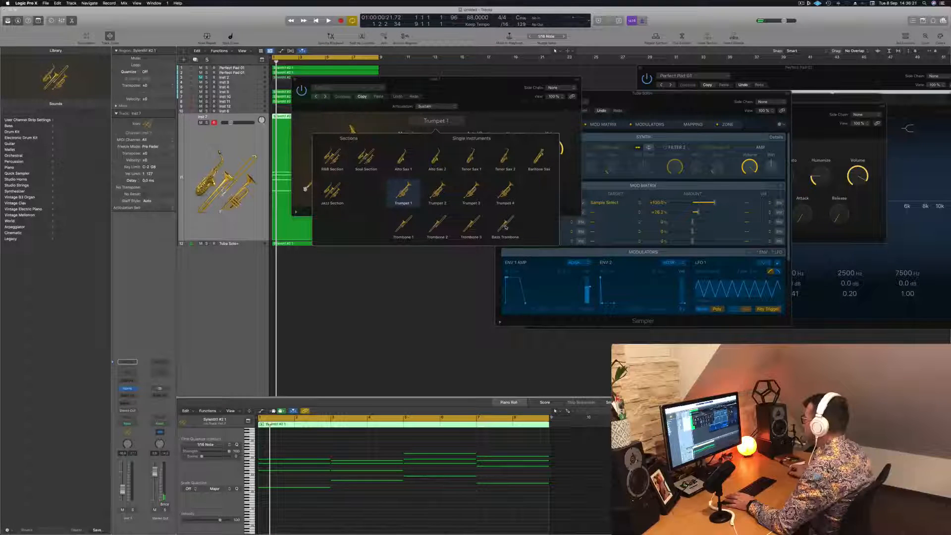
click(466, 225)
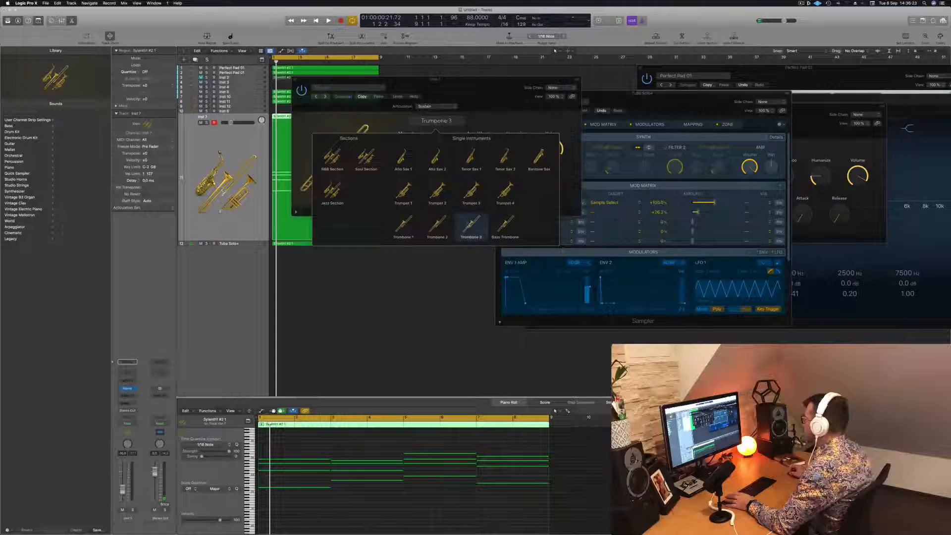
key(space)
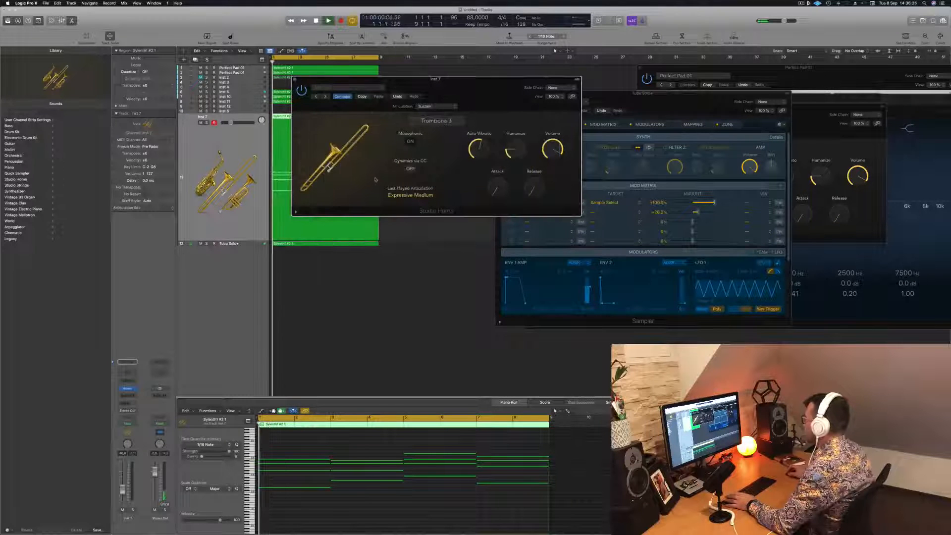
drag(469, 89, 553, 100)
key(space)
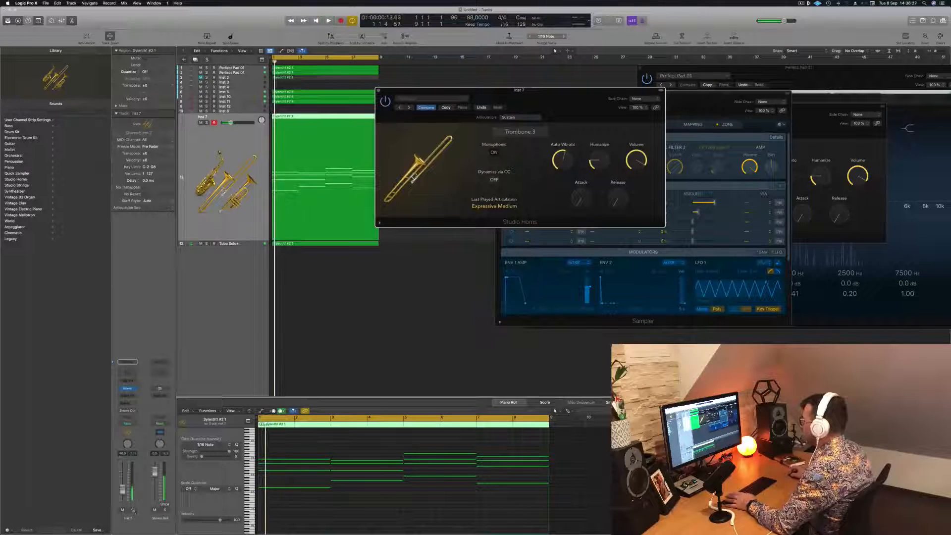
click(132, 510)
key(space)
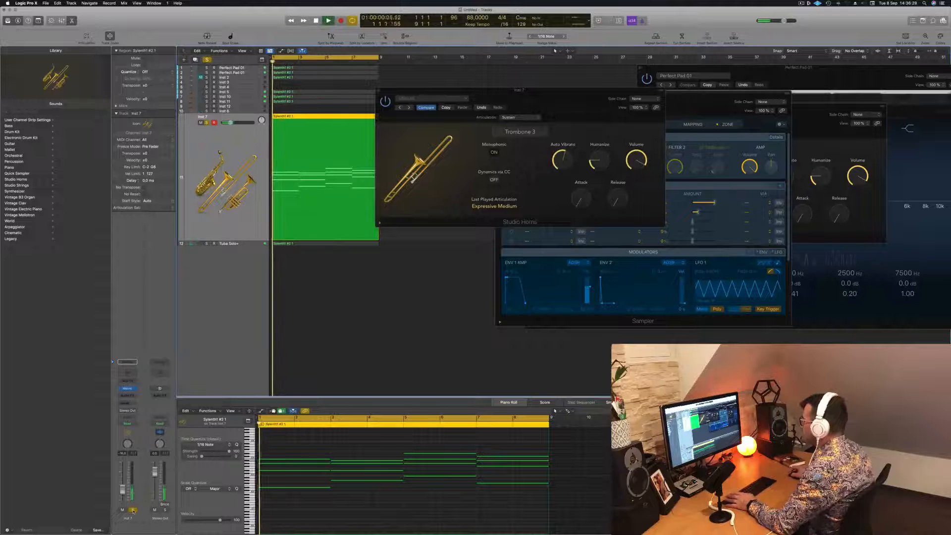
key(space)
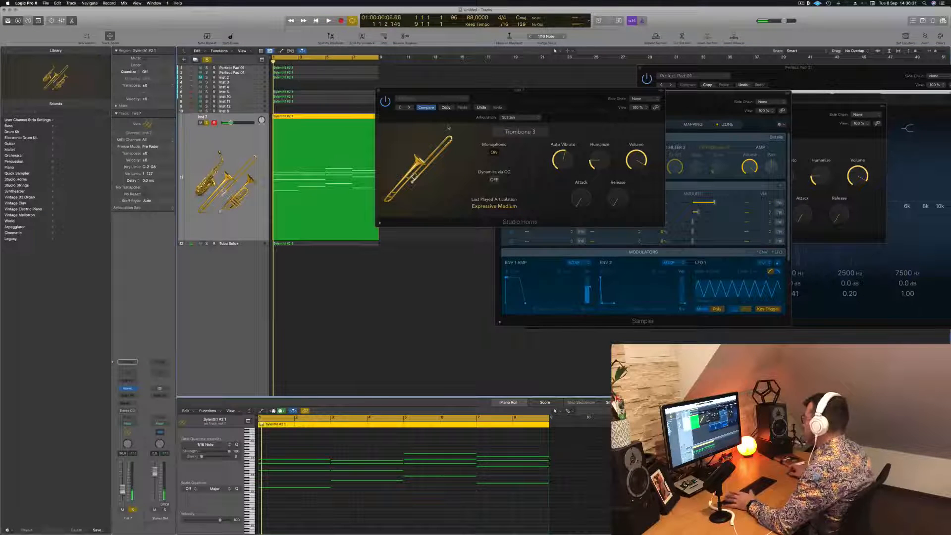
Audition the Soul Section on Inst 7 and switch the instrument to R&B Section
click(533, 134)
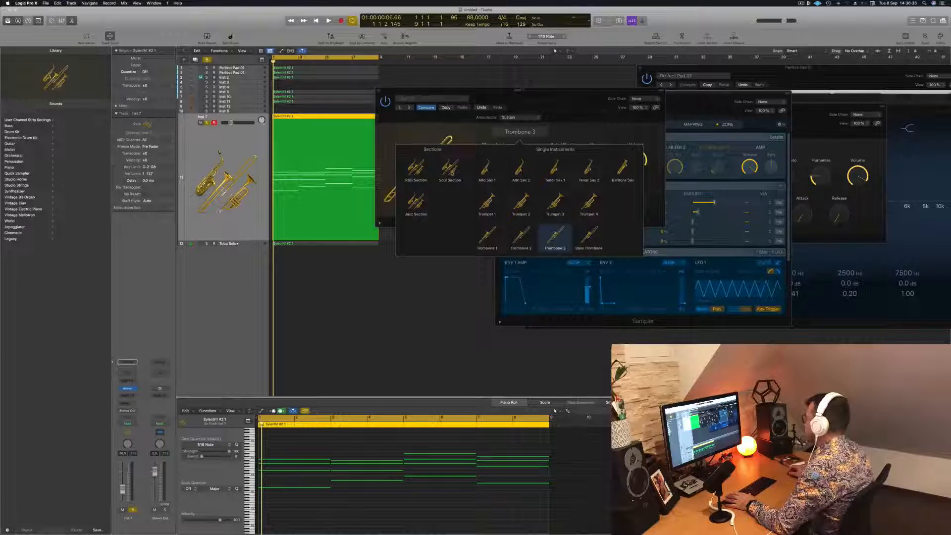
click(449, 169)
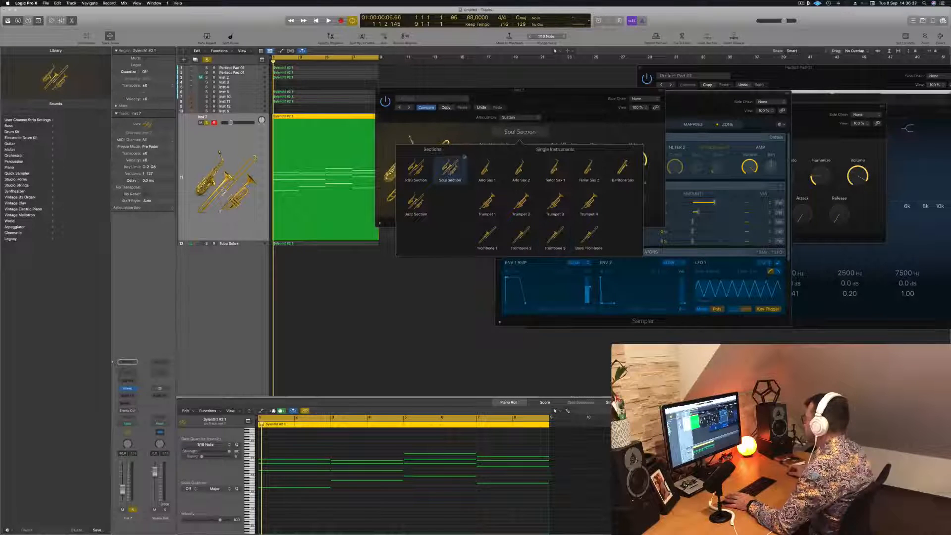
key(space)
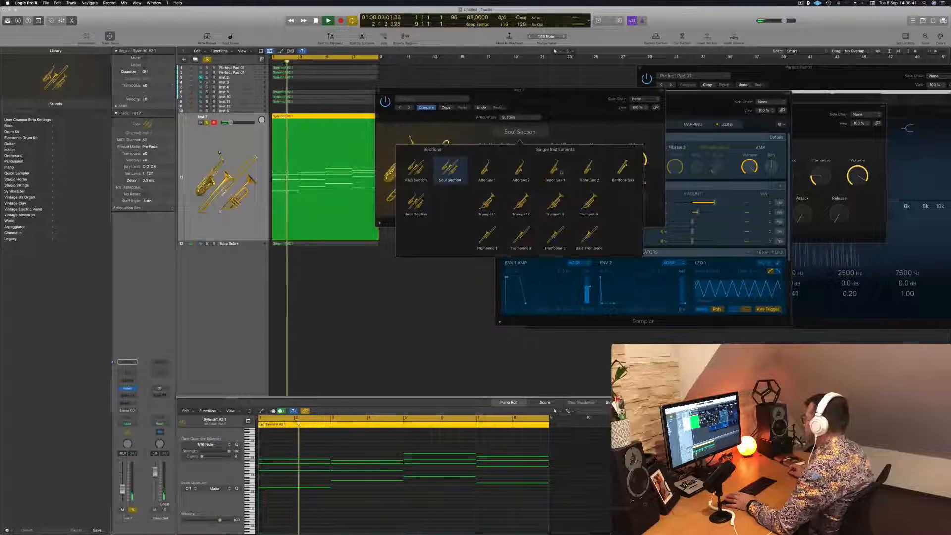
click(417, 170)
key(space)
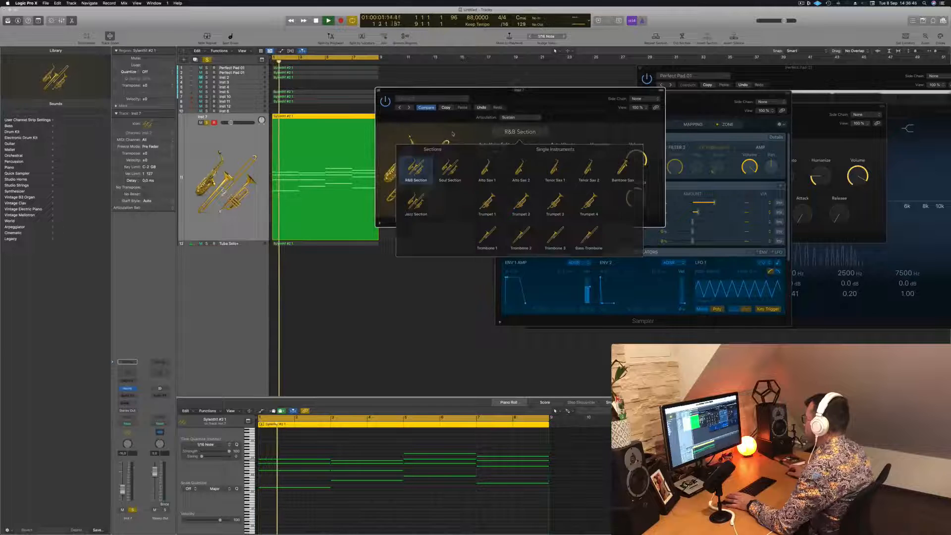
click(437, 133)
key(space)
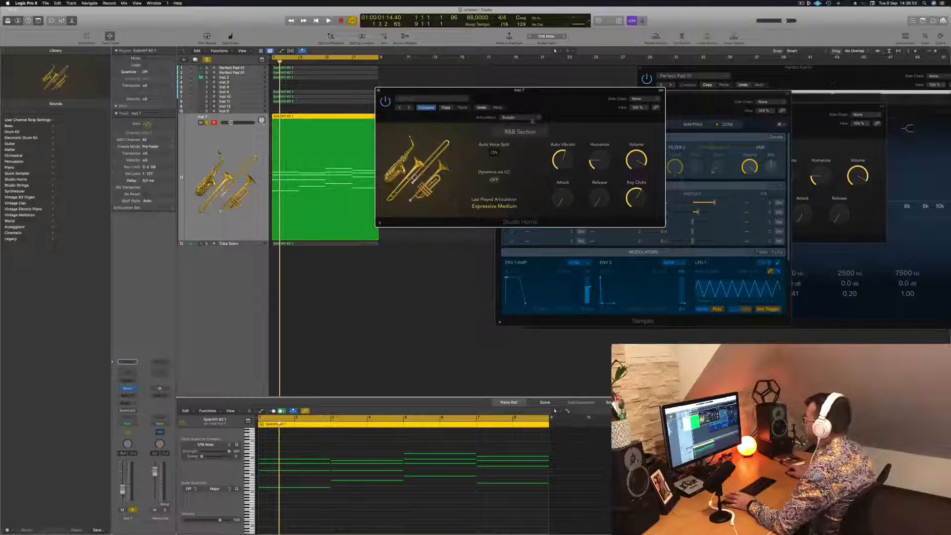
Set the R&B Section's articulation to Fall Long and play the soloed track briefly
click(532, 119)
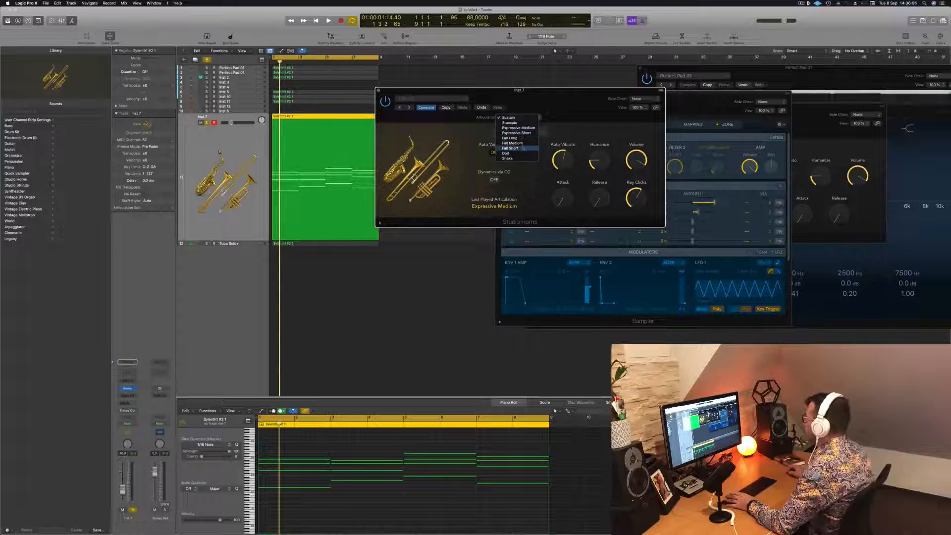
click(510, 138)
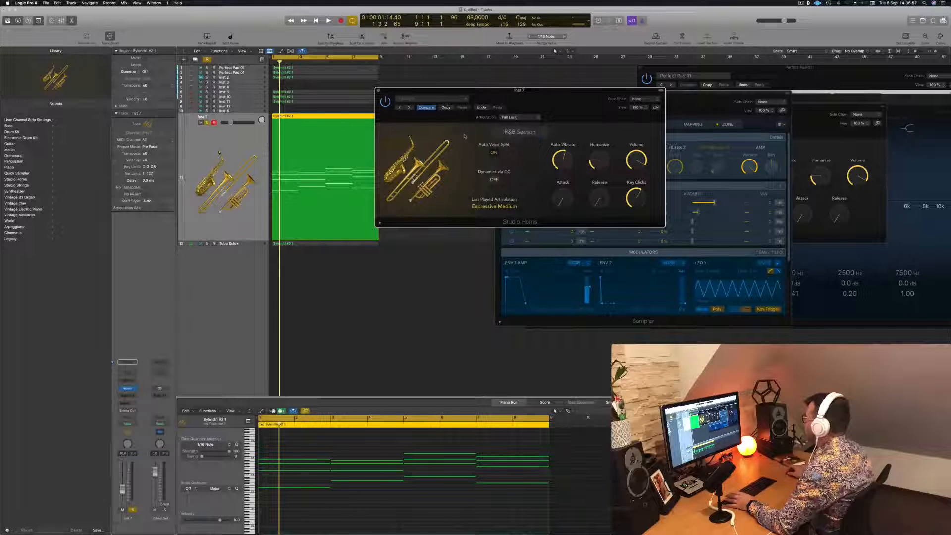
key(space)
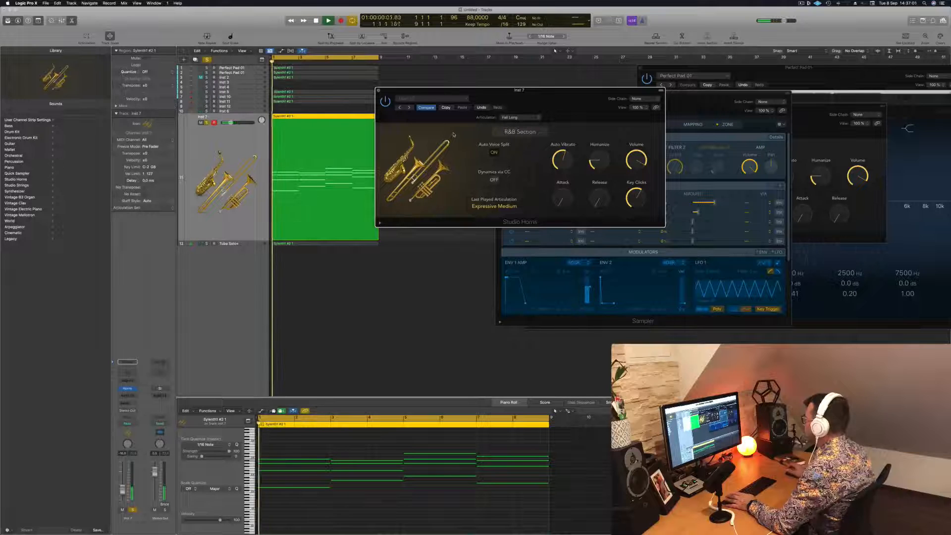
key(space)
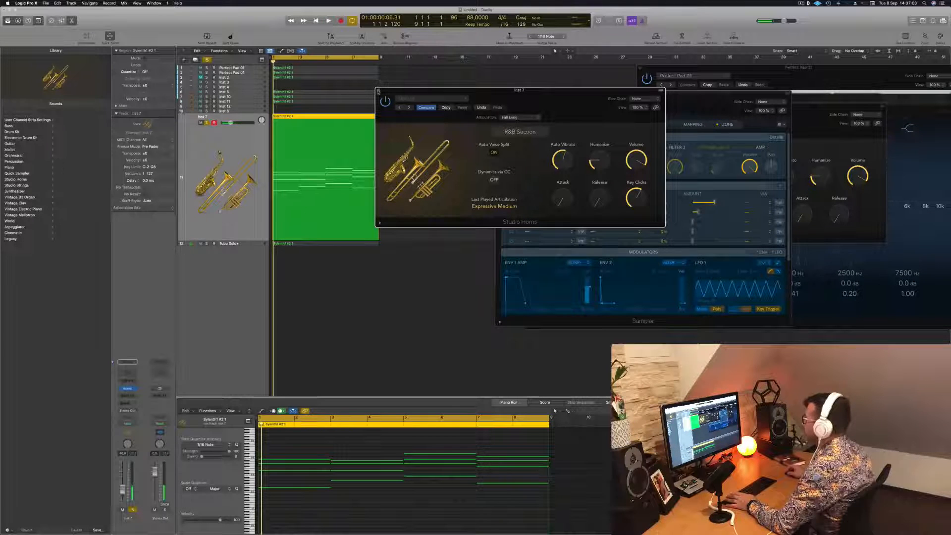
Close the Inst 7 plug-in window, delete the chord region from the track, and unsolo it
key(super+w)
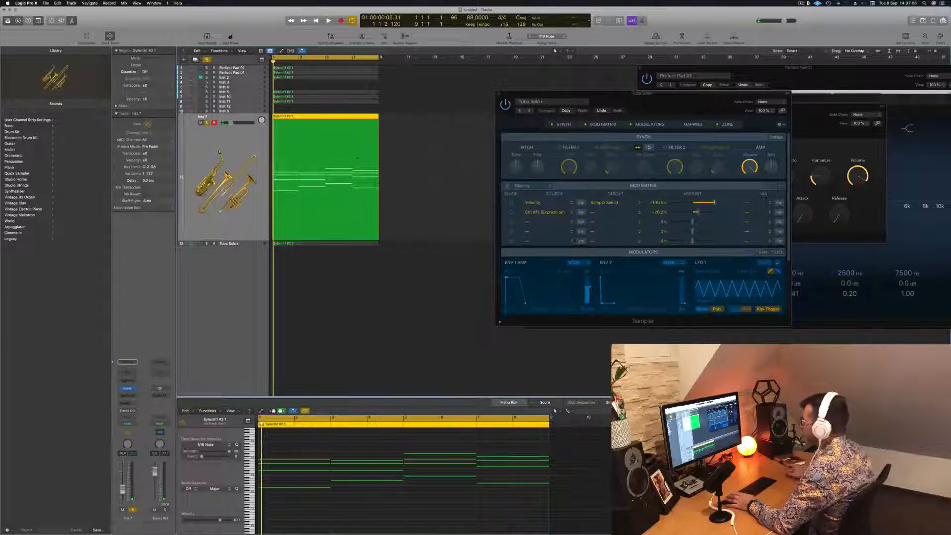
key(Delete)
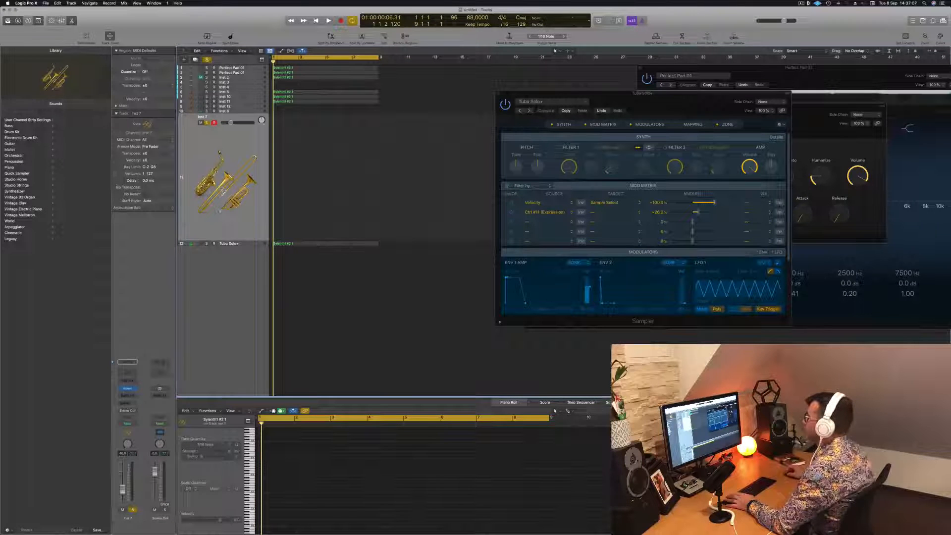
key(s)
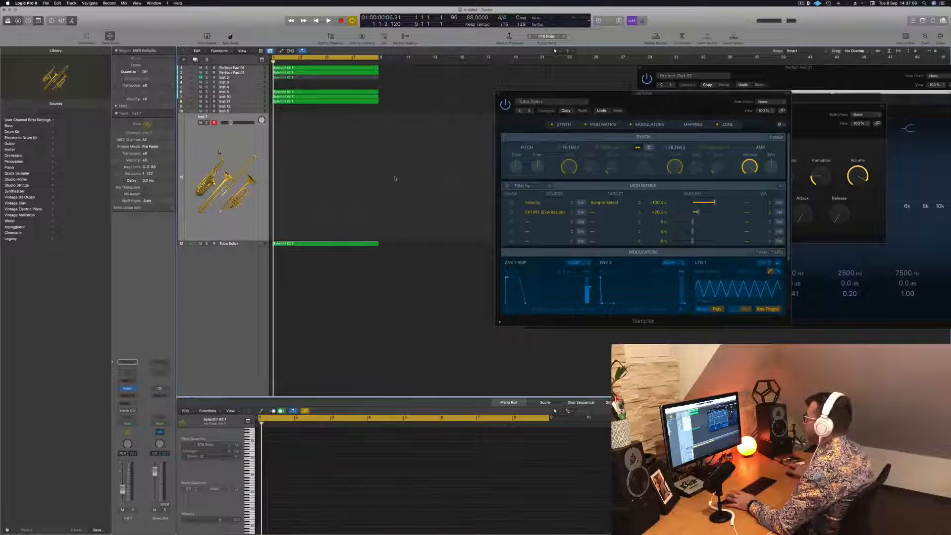
Replay the mix briefly, select the single-note region on Inst 2, and unmute that track
key(space)
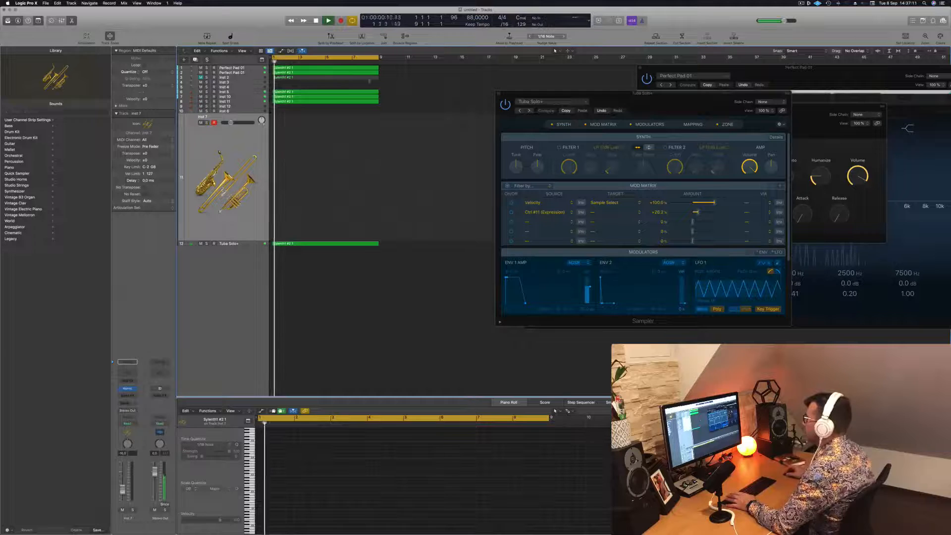
key(super+z)
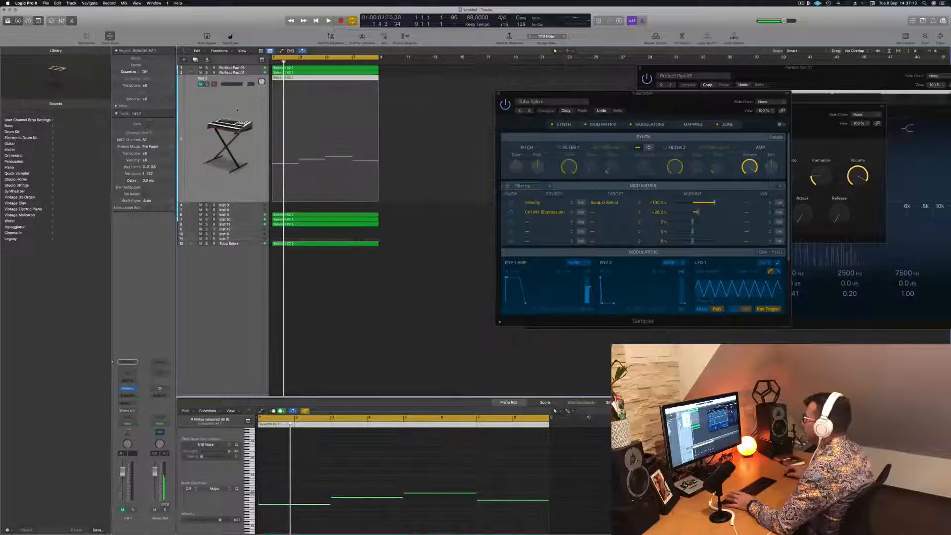
click(202, 84)
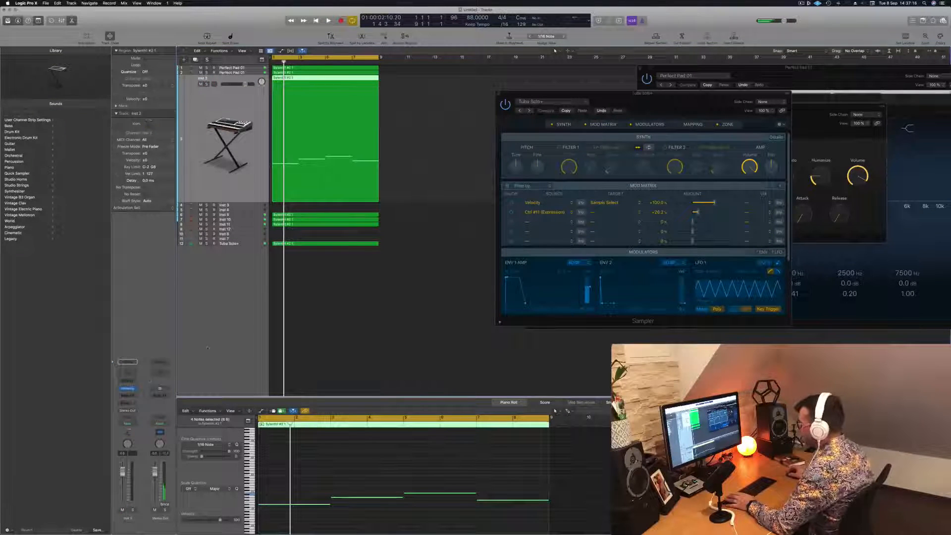
Open Alchemy on Inst 2, move its window off the regions, choose the Motion Pad sound, and play the line
click(127, 389)
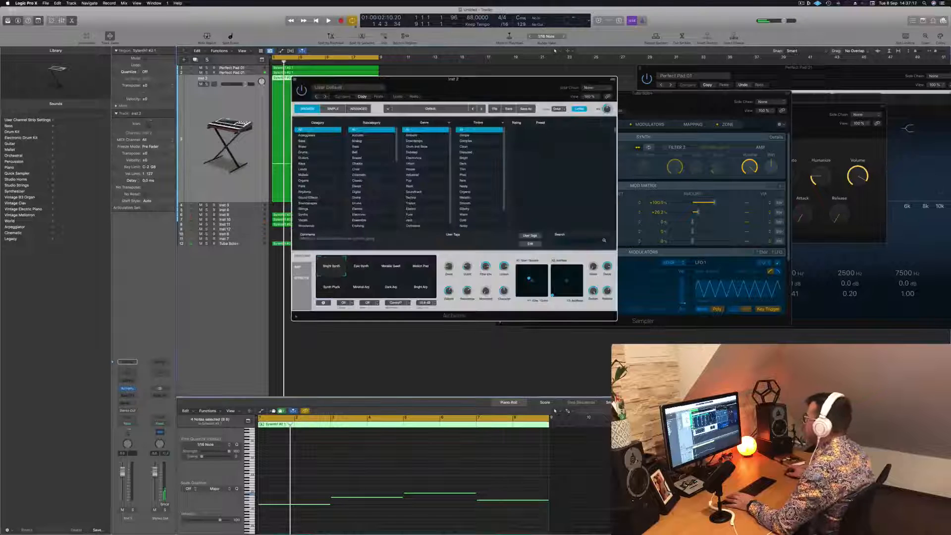
click(391, 471)
drag(567, 220, 483, 188)
click(529, 266)
click(396, 468)
key(space)
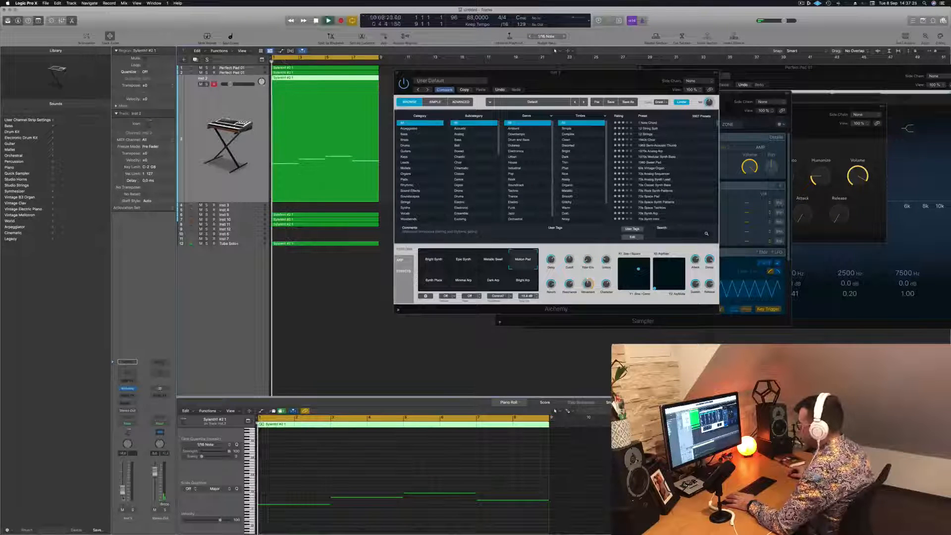
Play the Alchemy track soloed, try the Synth Pluck and Minimal Arp sounds, and move the plug-in window further off the regions
click(132, 510)
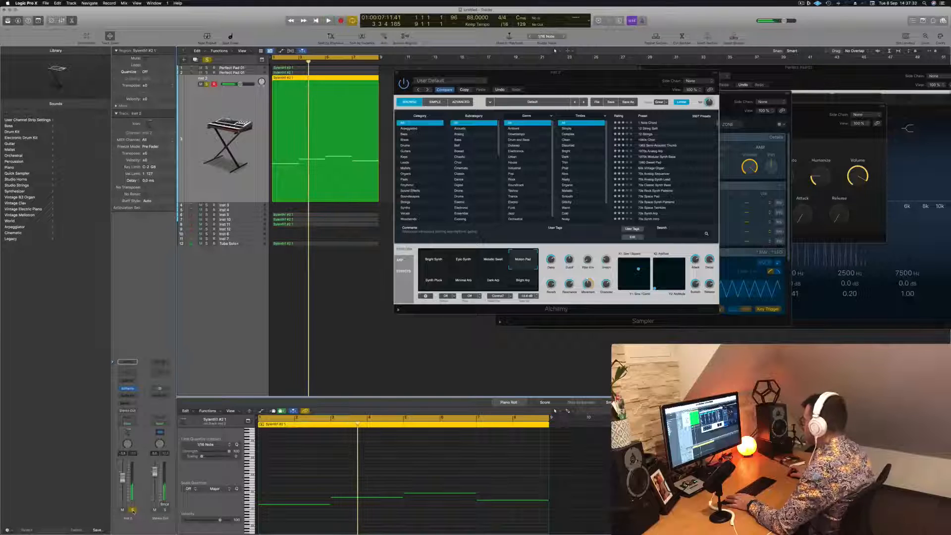
key(space)
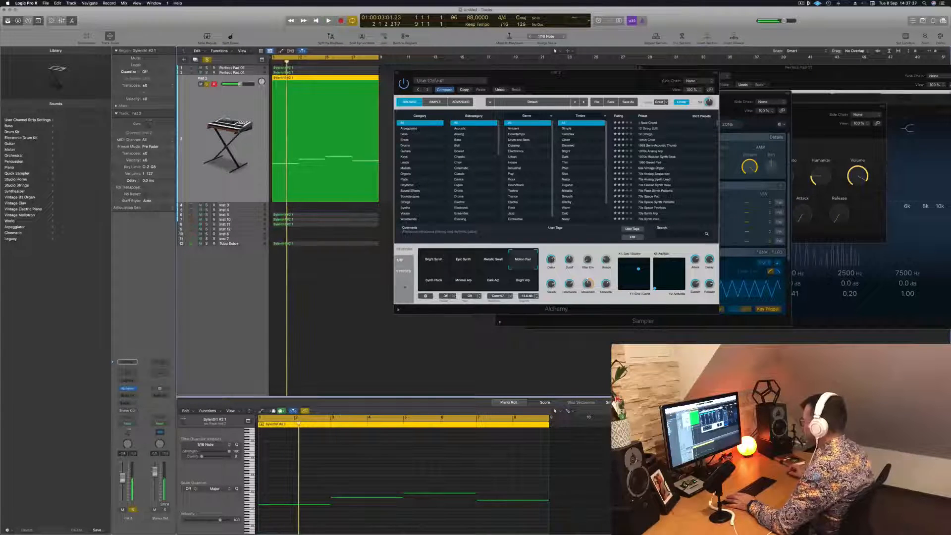
key(space)
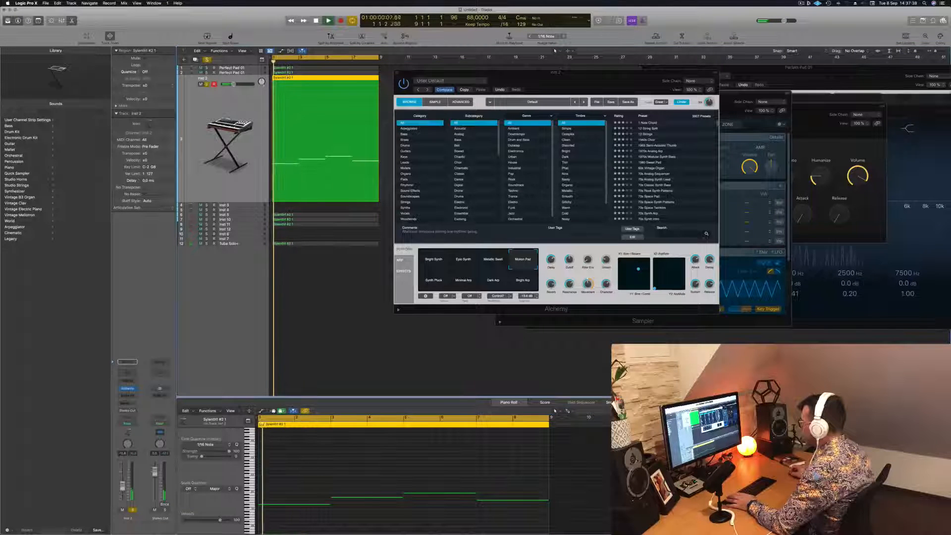
click(442, 282)
key(space)
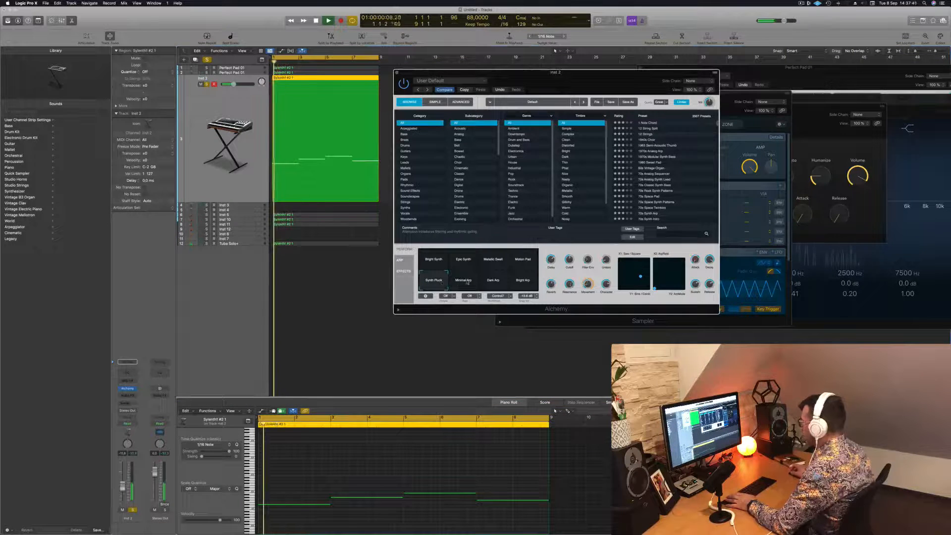
click(464, 281)
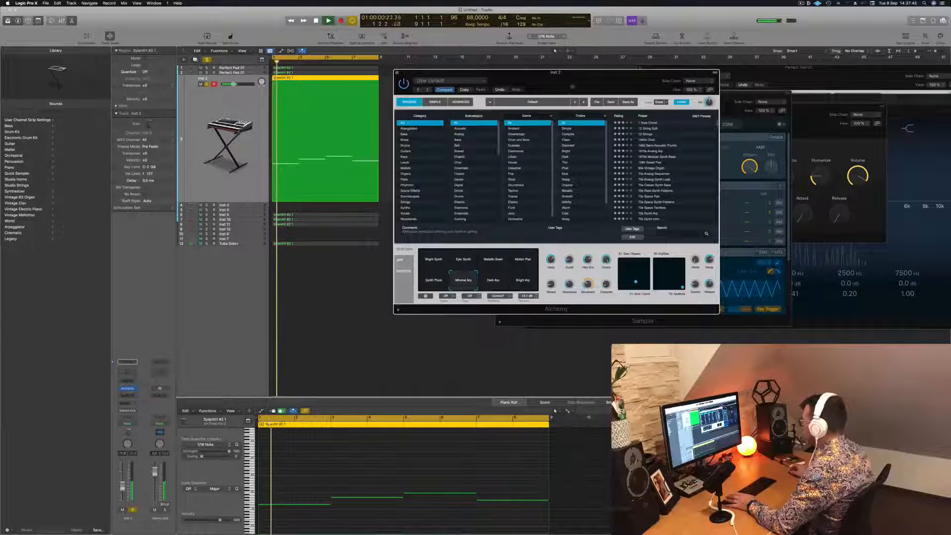
drag(556, 93, 624, 99)
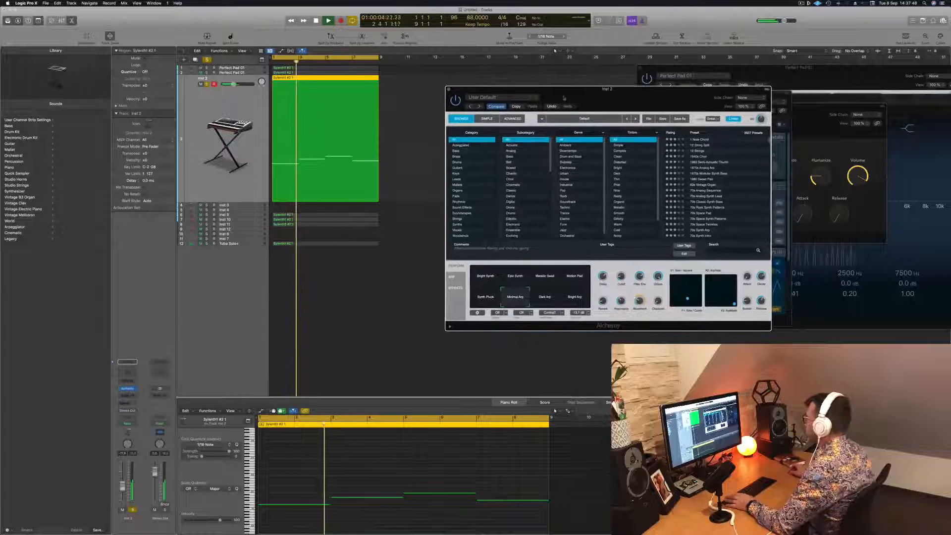
Unsolo the track and try the Dark Arp, Motion Pad, Metallic Swell and Bright Synth sounds within the mix
click(207, 84)
key(space)
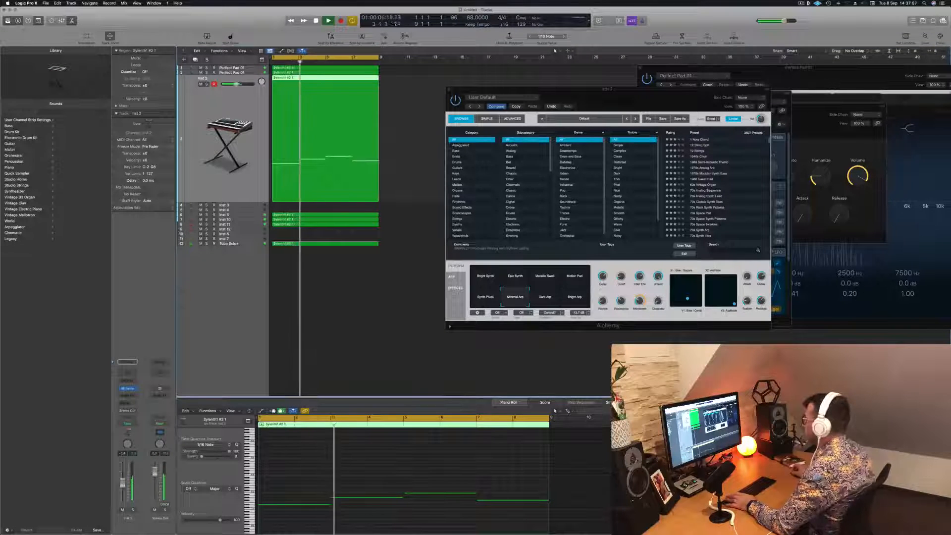
click(544, 297)
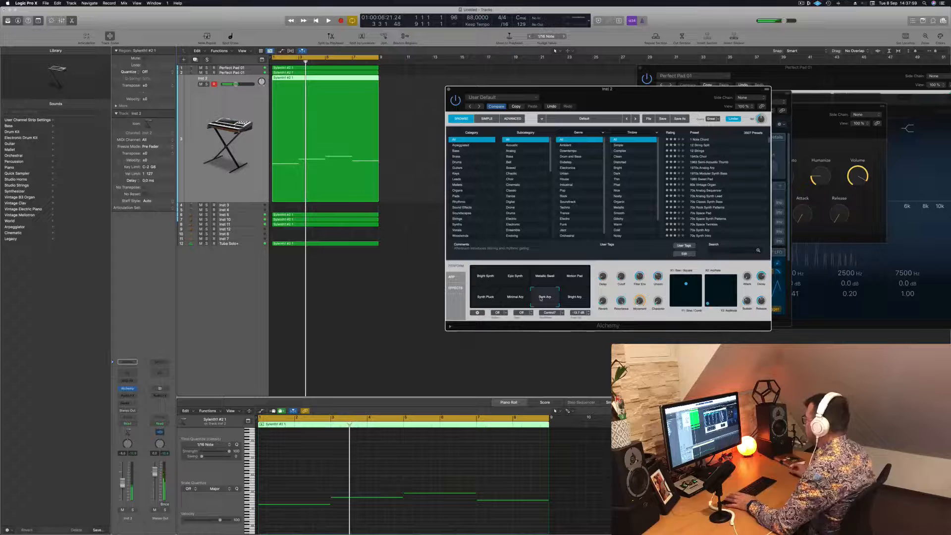
click(570, 278)
click(544, 277)
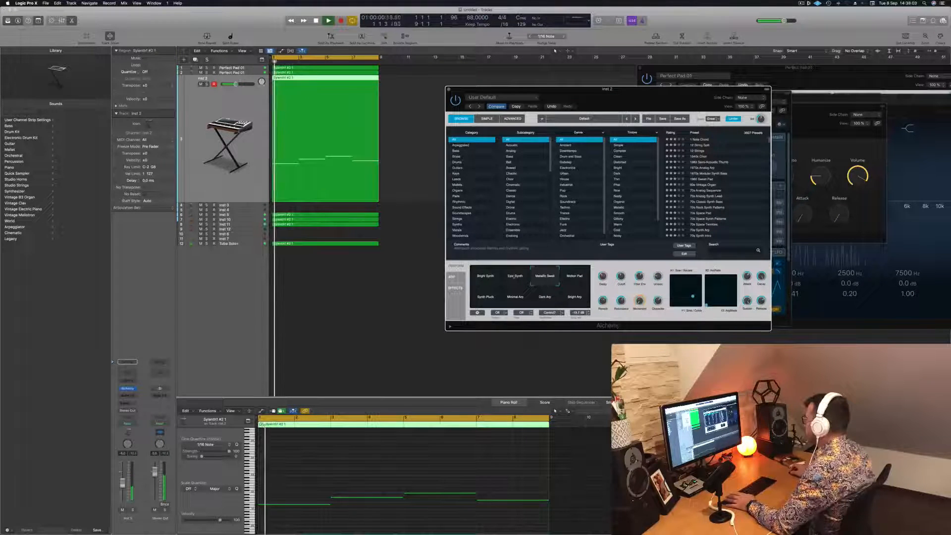
click(486, 278)
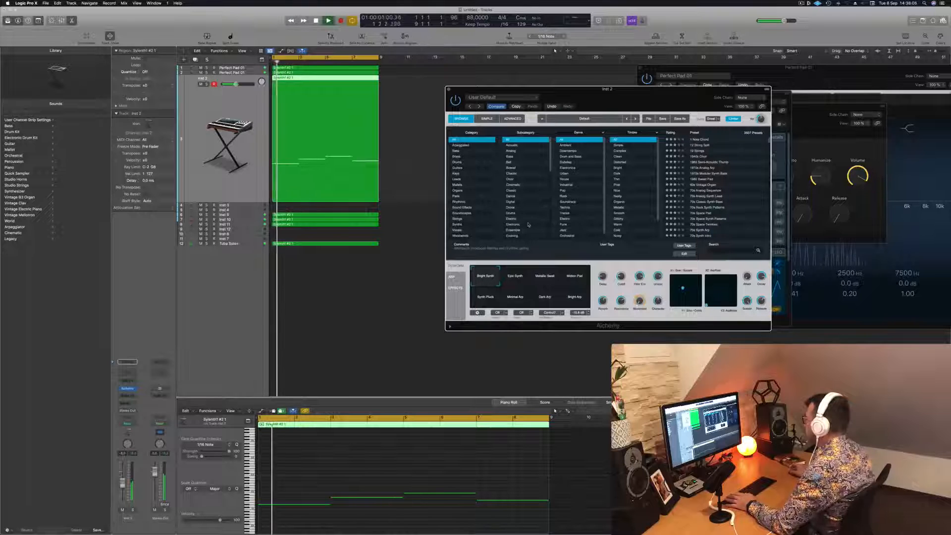
key(space)
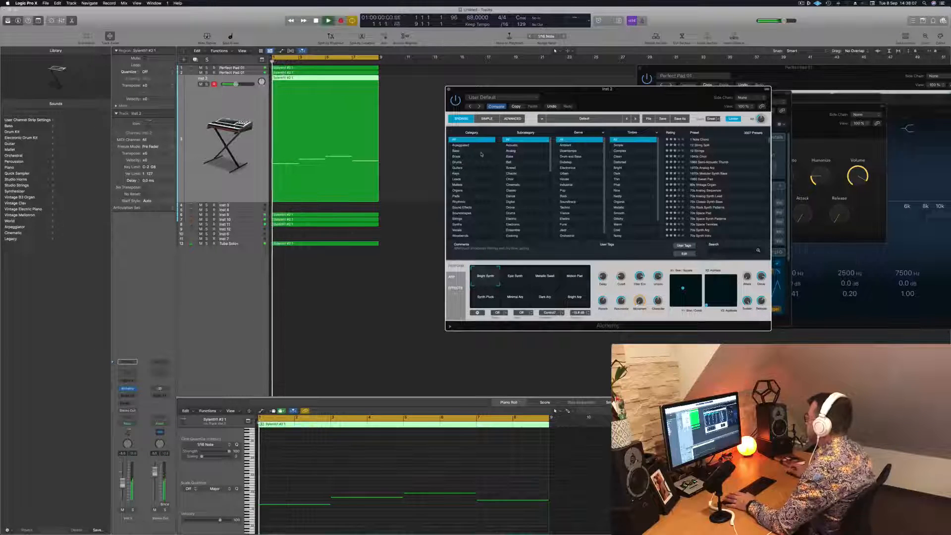
key(space)
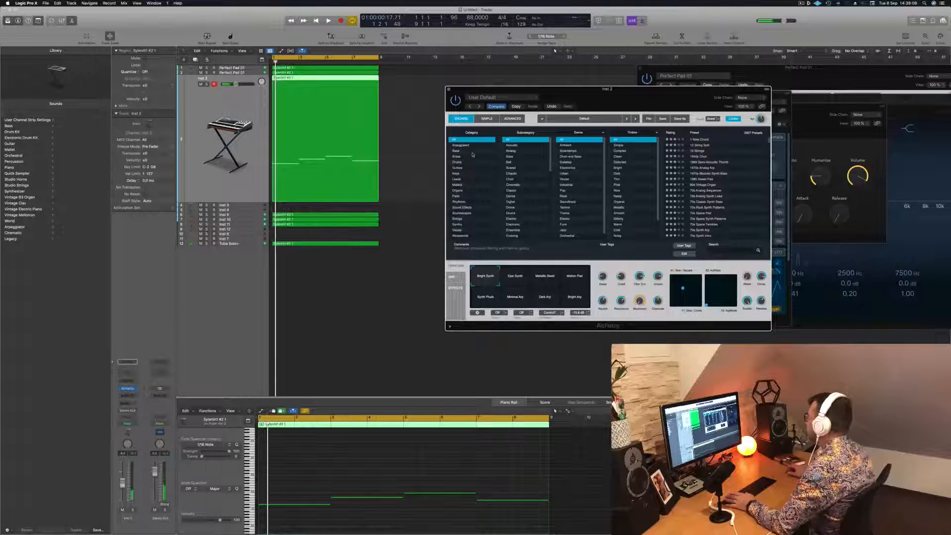
Load the 90s Luscious Pad preset from Alchemy's Pads category, solo the track, and shift the Alchemy window aside
click(461, 197)
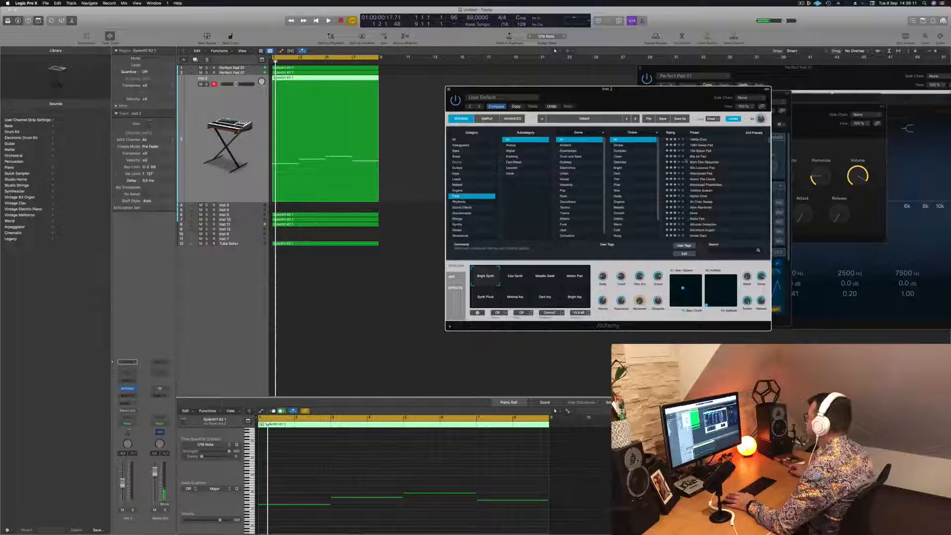
click(712, 168)
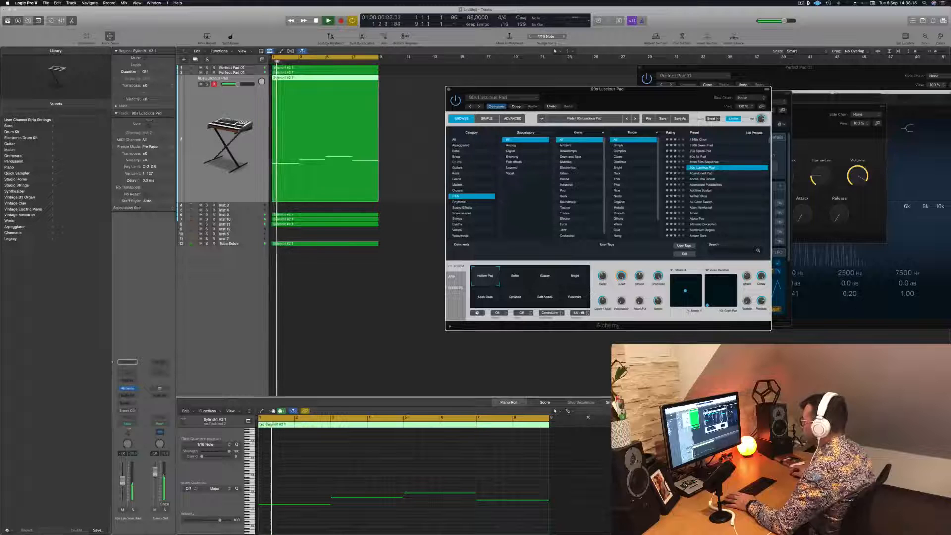
click(132, 510)
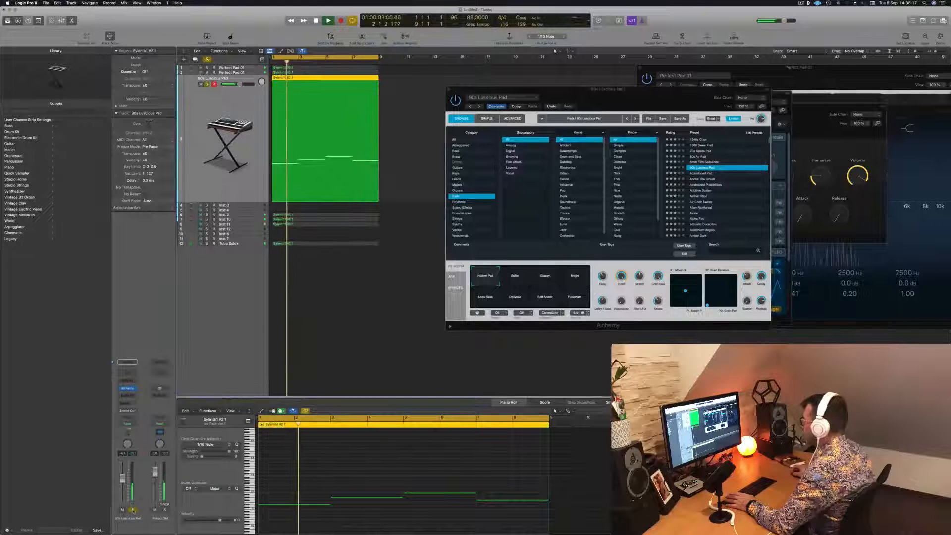
drag(702, 99, 710, 76)
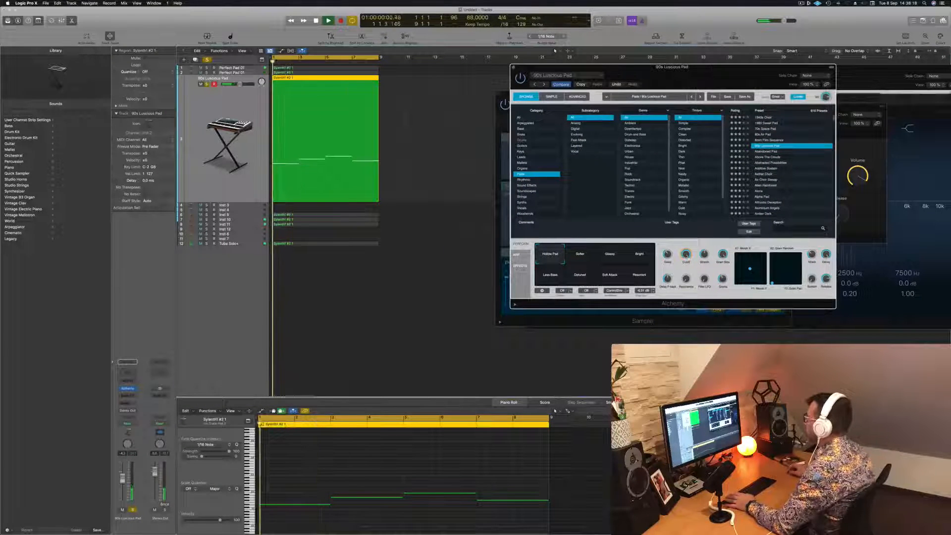
Add a Channel EQ to the pad track, enable its high cut filter, and bring the cutoff down to about 174 Hz
click(129, 367)
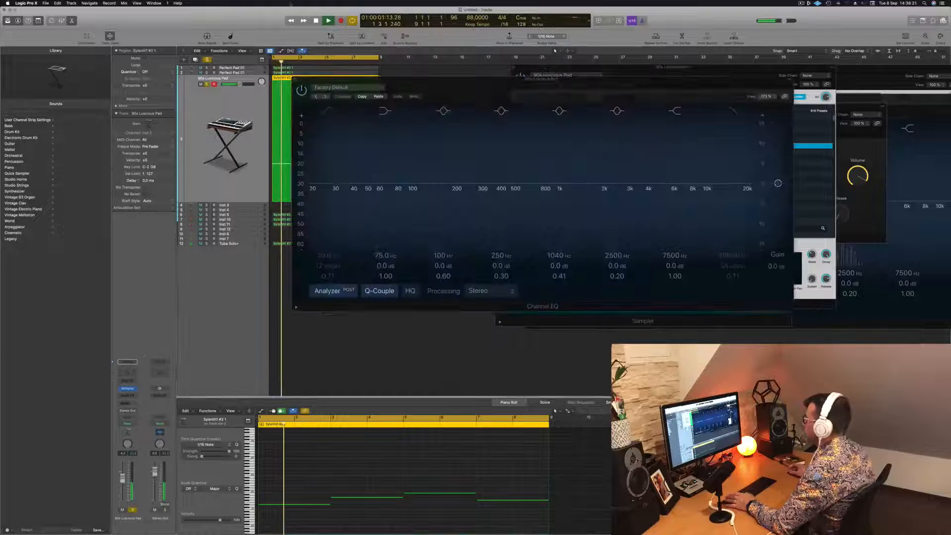
click(731, 113)
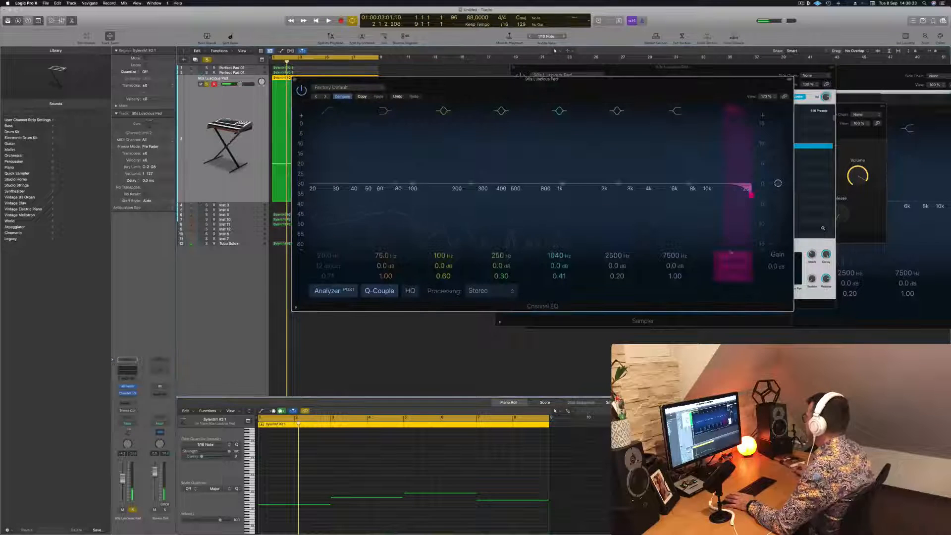
drag(750, 195, 443, 194)
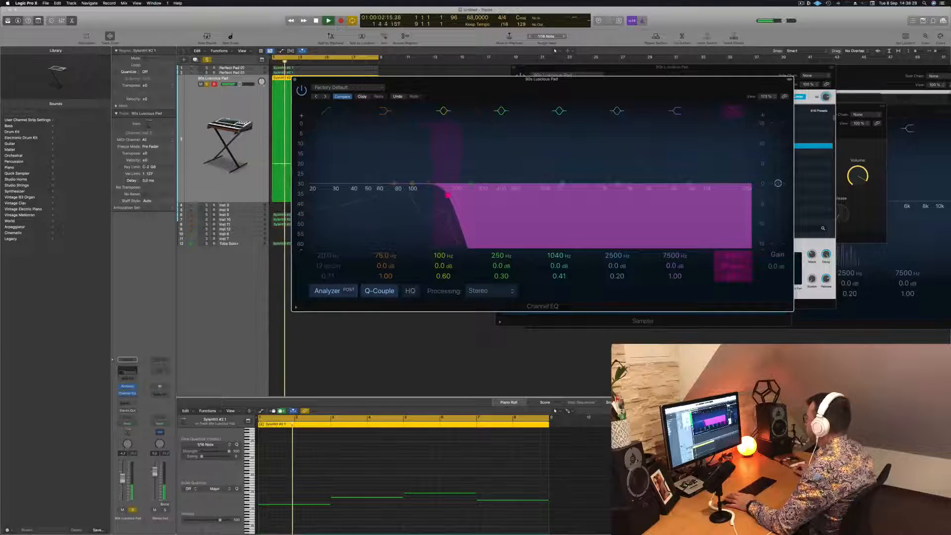
Replay the filtered pad, unsolo its track, and play it together with the full mix
key(space)
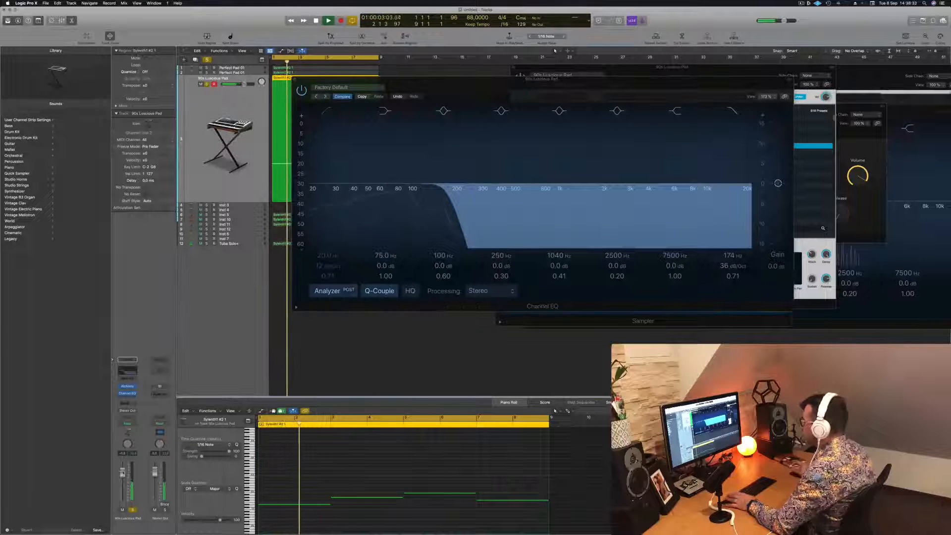
key(s)
key(space)
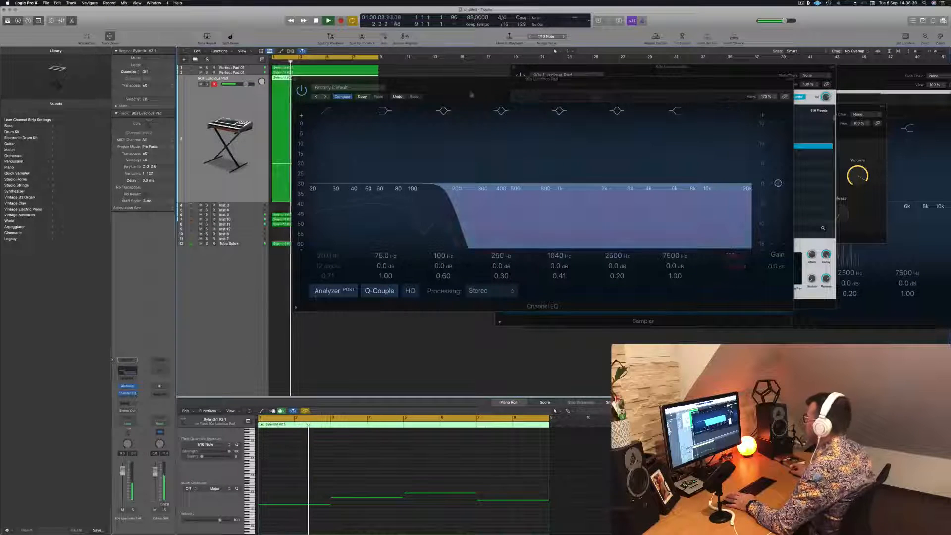
Move the Channel EQ off Alchemy, try the Softer variation, and load the Abandoned Pad preset, playing from the start
drag(493, 85, 750, 311)
click(582, 256)
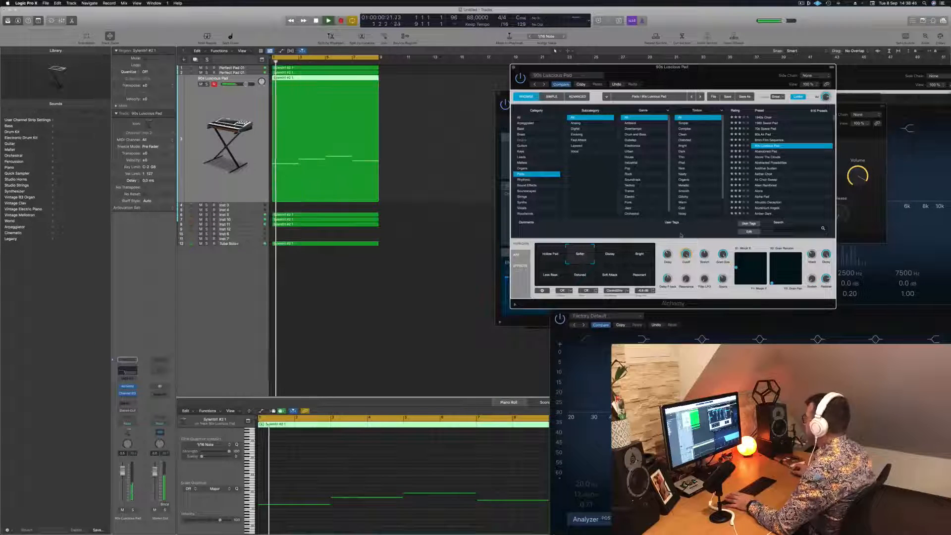
click(767, 151)
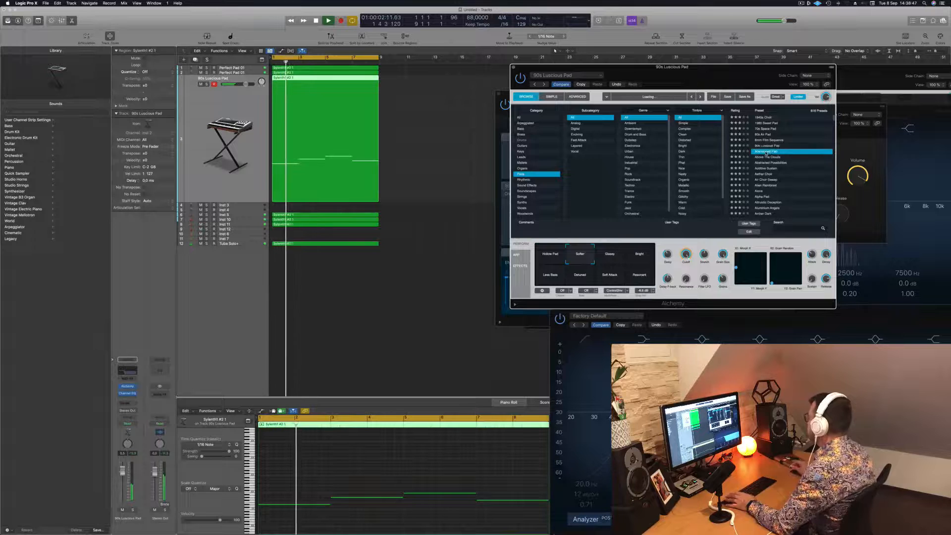
key(Return)
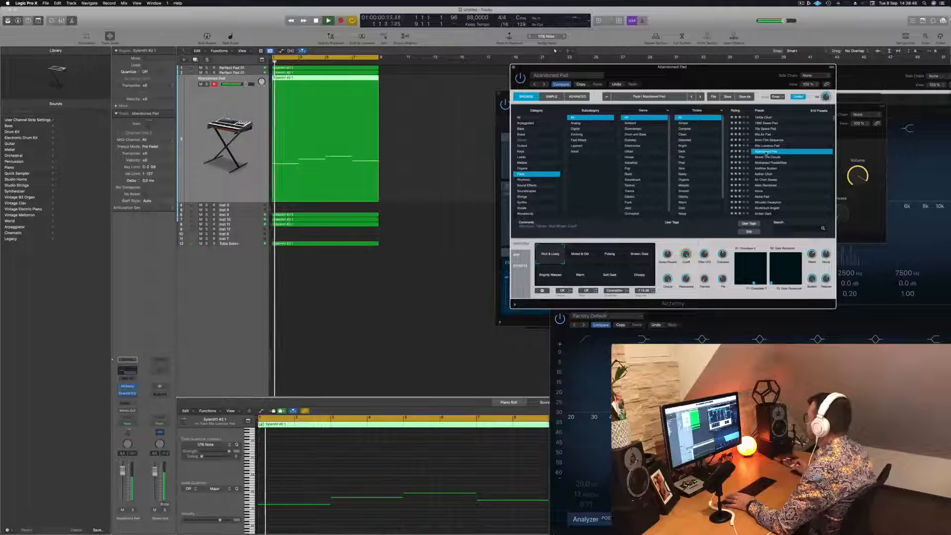
Bring the Channel EQ window back over Alchemy and compare Abandoned Pad soloed, muted and in the mix, restarting playback several times
drag(864, 316, 573, 190)
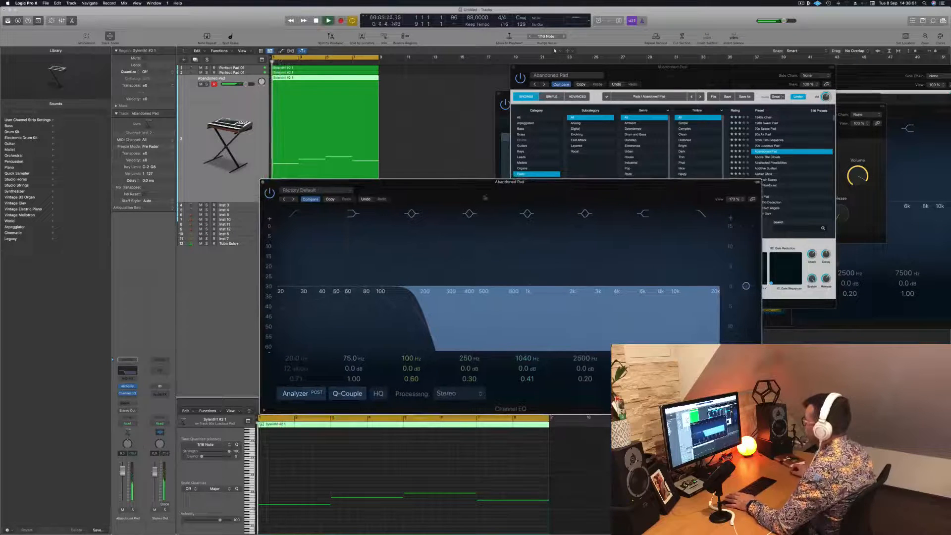
click(133, 510)
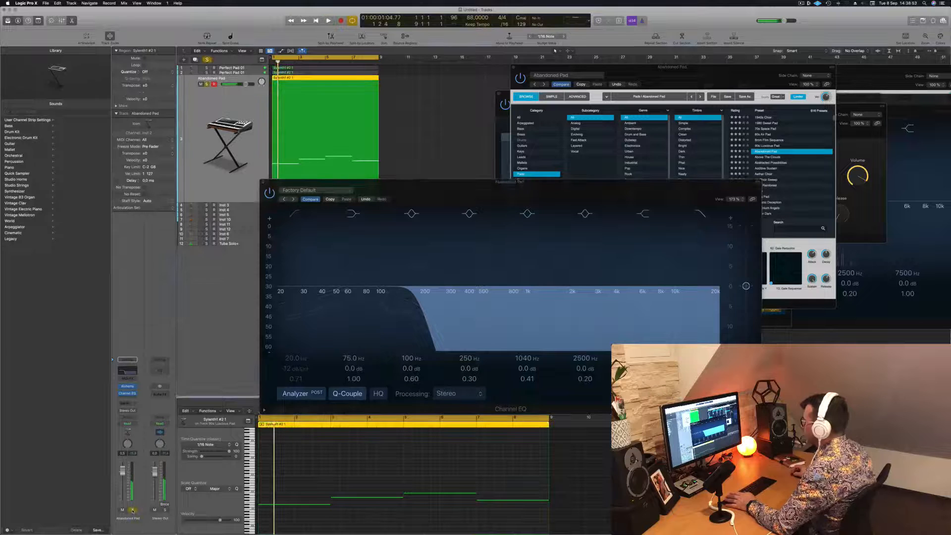
click(132, 510)
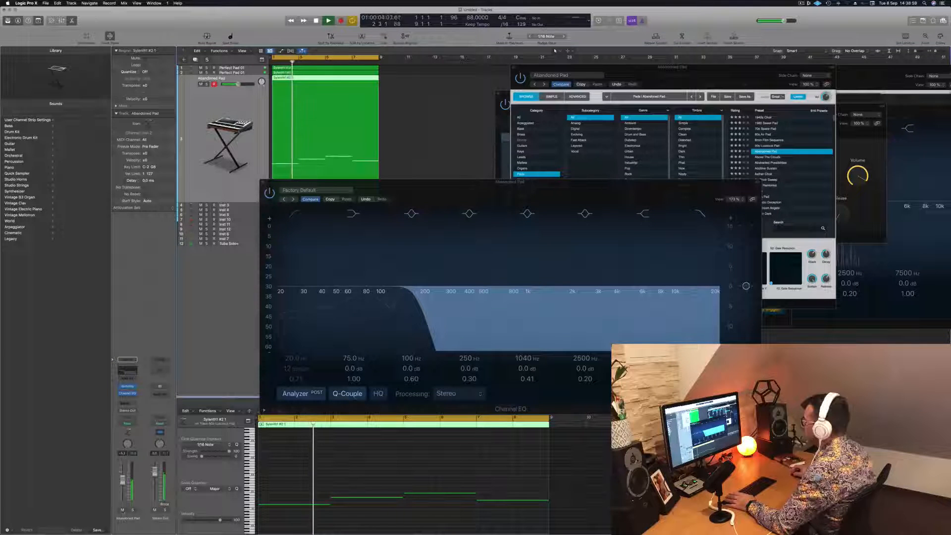
click(122, 510)
click(122, 510)
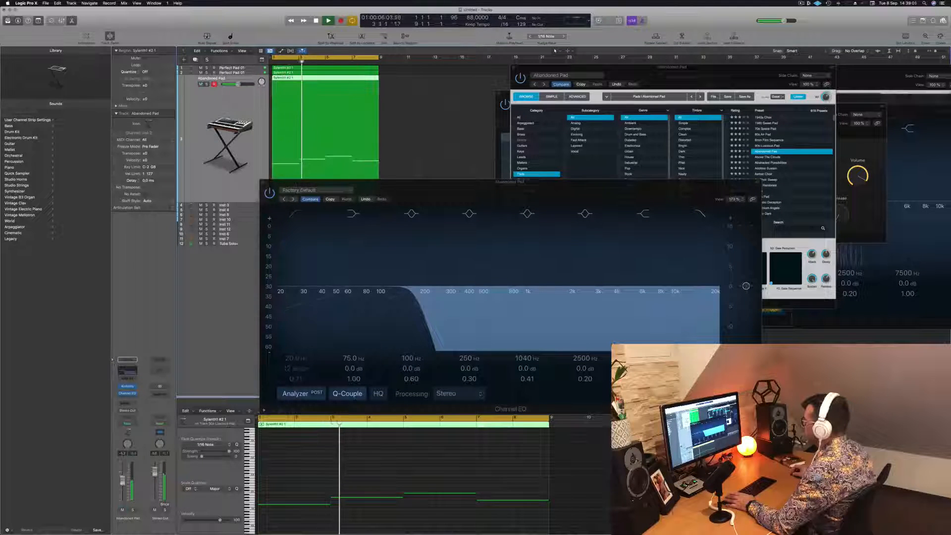
key(space)
key(space)
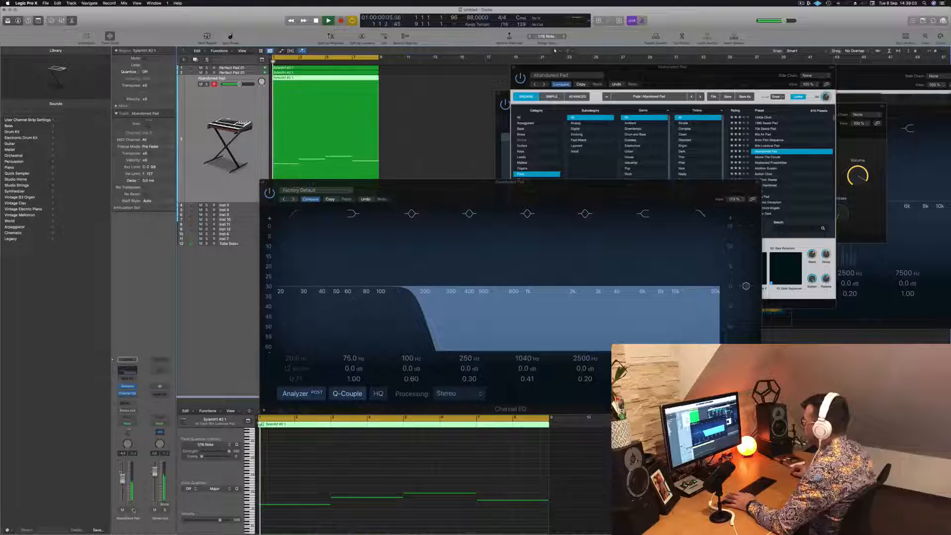
key(space)
key(space)
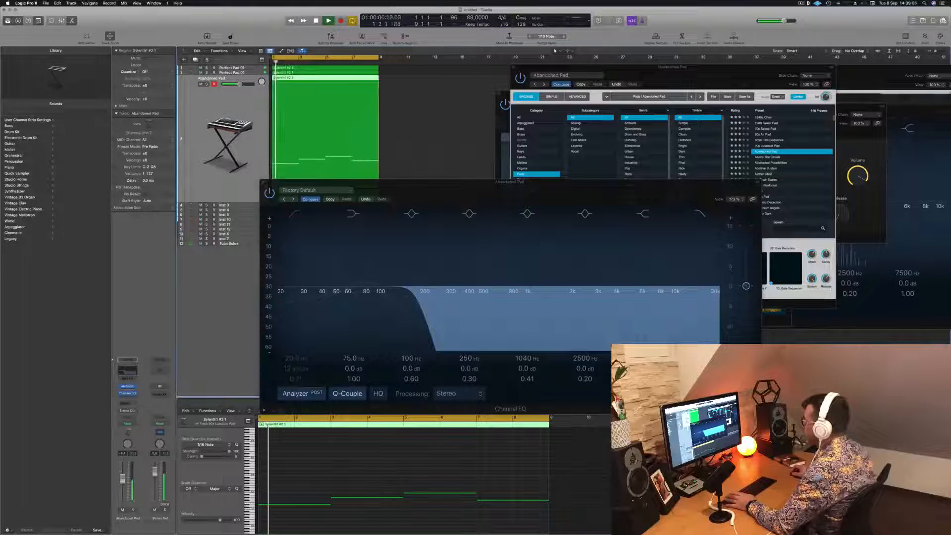
Raise the pad's high cut to just above 1 kHz and reposition the Channel EQ window over Alchemy's lower edge
drag(450, 296, 551, 302)
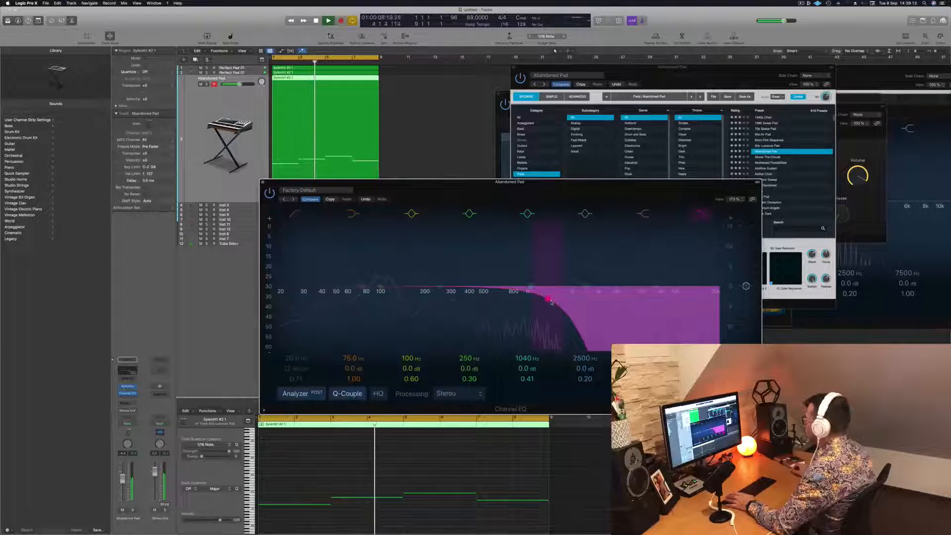
drag(600, 181, 677, 342)
click(683, 295)
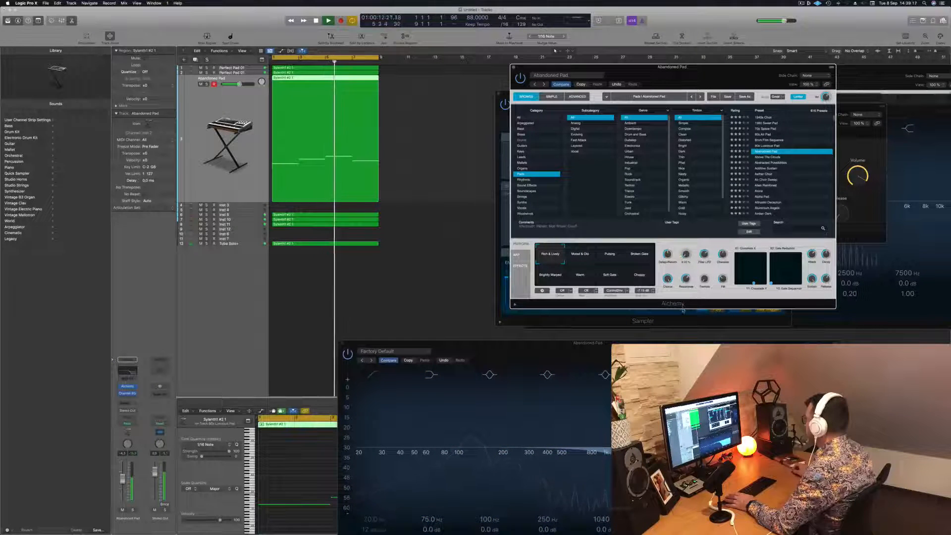
drag(655, 343, 665, 301)
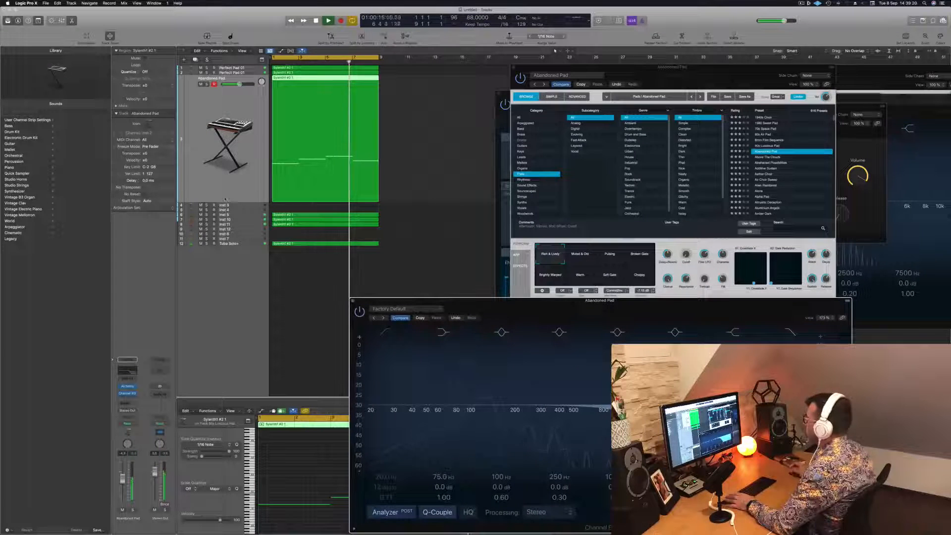
Solo the Abandoned Pad track and lower its high cut frequency to just under 200 Hz
click(207, 84)
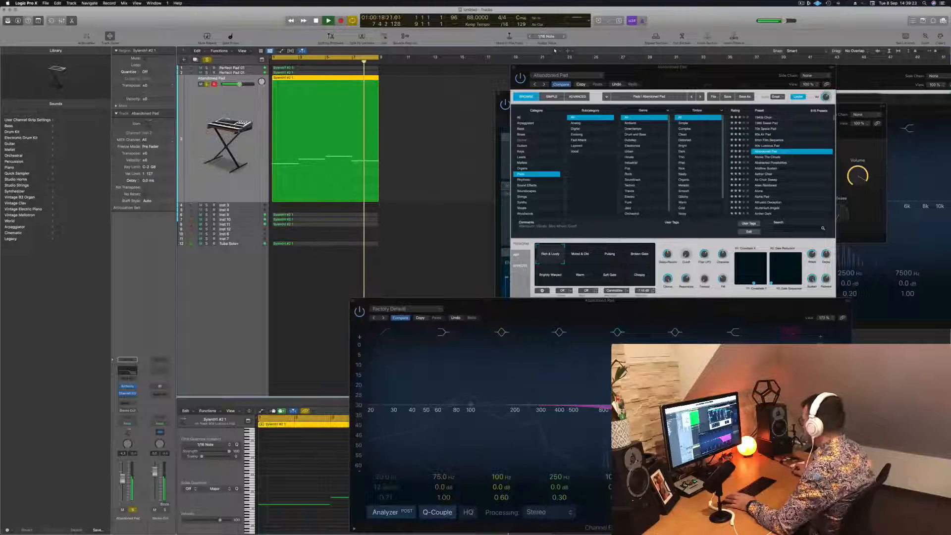
drag(636, 418, 502, 418)
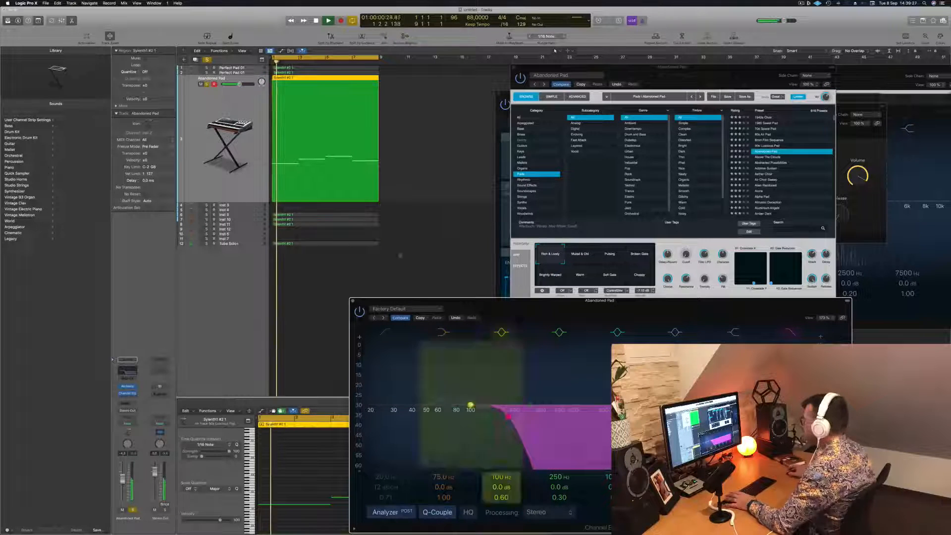
Lower the Abandoned Pad's high cut to just above 100 Hz, then compare the pad soloed and in the full mix
key(super+a)
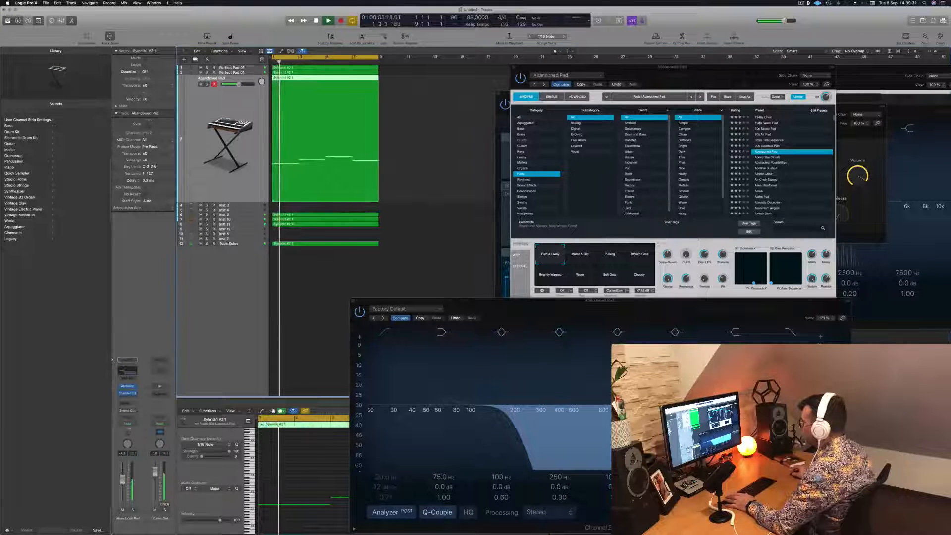
drag(504, 418, 483, 416)
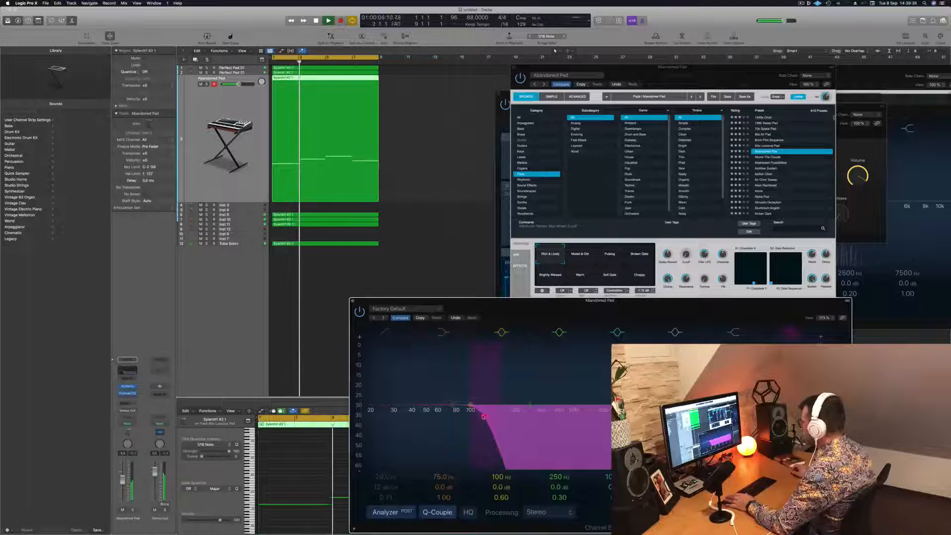
key(space)
key(space)
click(133, 510)
click(133, 510)
key(space)
key(space)
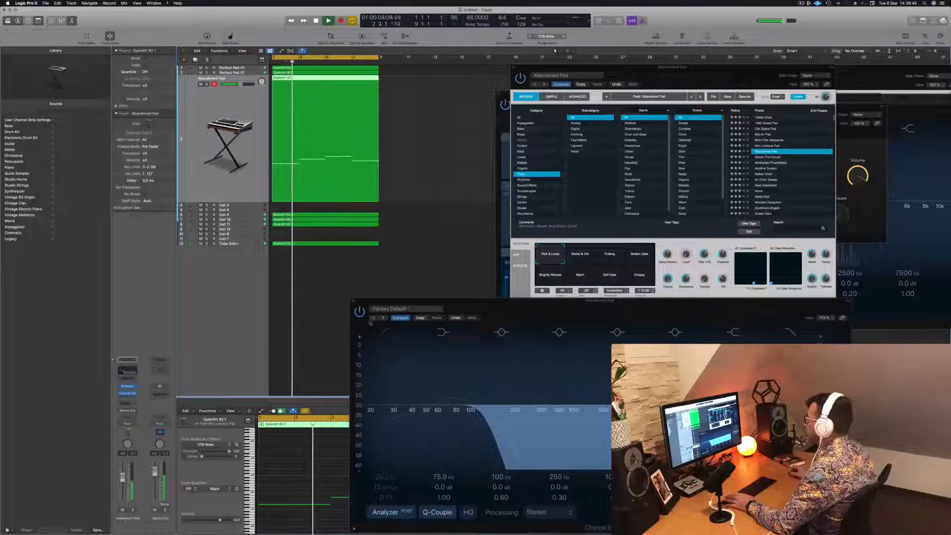
Close the Abandoned Pad's Channel EQ and Alchemy windows
click(353, 301)
drag(685, 66, 557, 85)
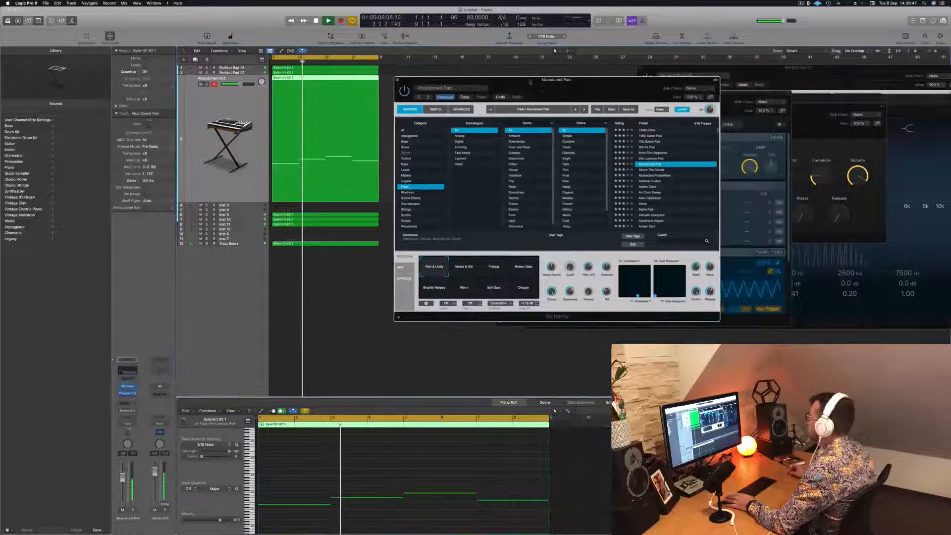
click(397, 80)
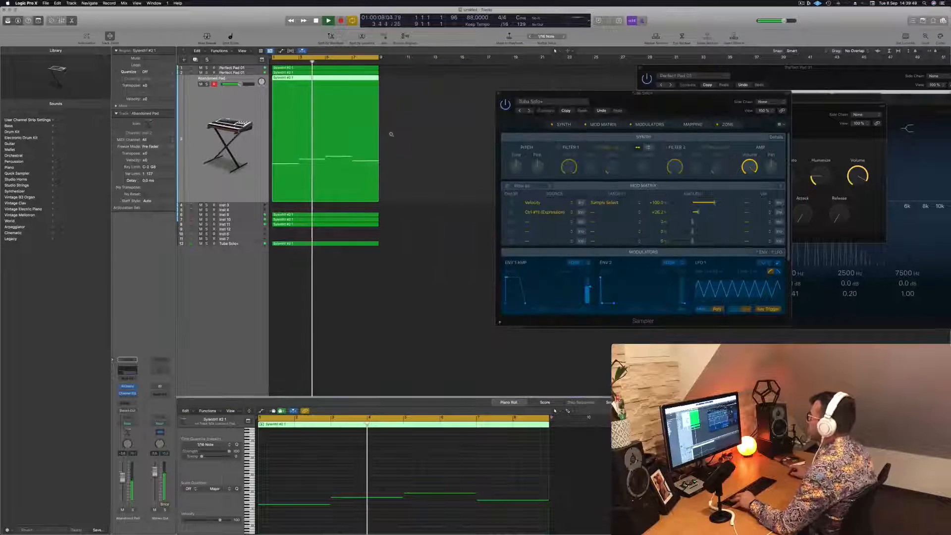
scroll(413, 139, up, 1)
scroll(414, 138, down, 3)
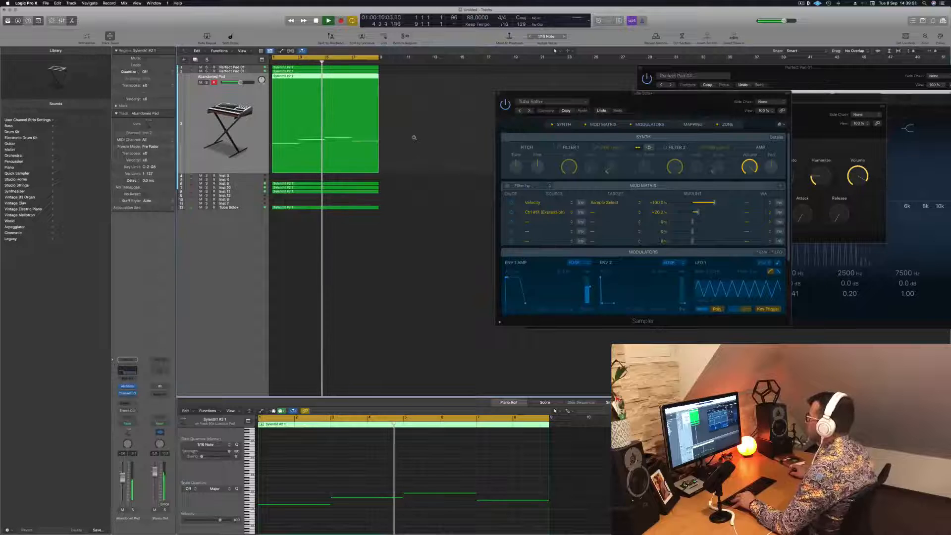
scroll(414, 138, up, 1)
scroll(414, 138, up, 2)
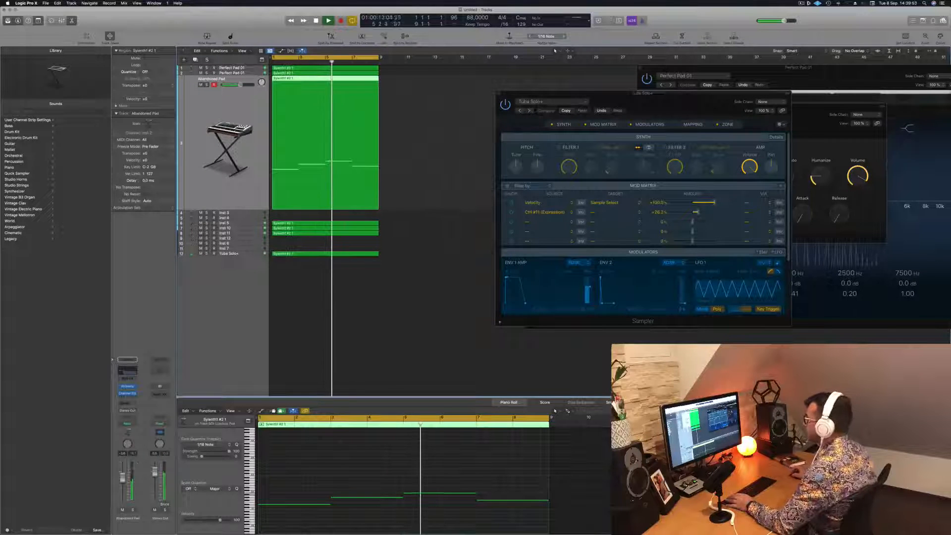
Try the Abandoned Pad notes one octave lower while playing the arrangement from the start
click(339, 476)
key(space)
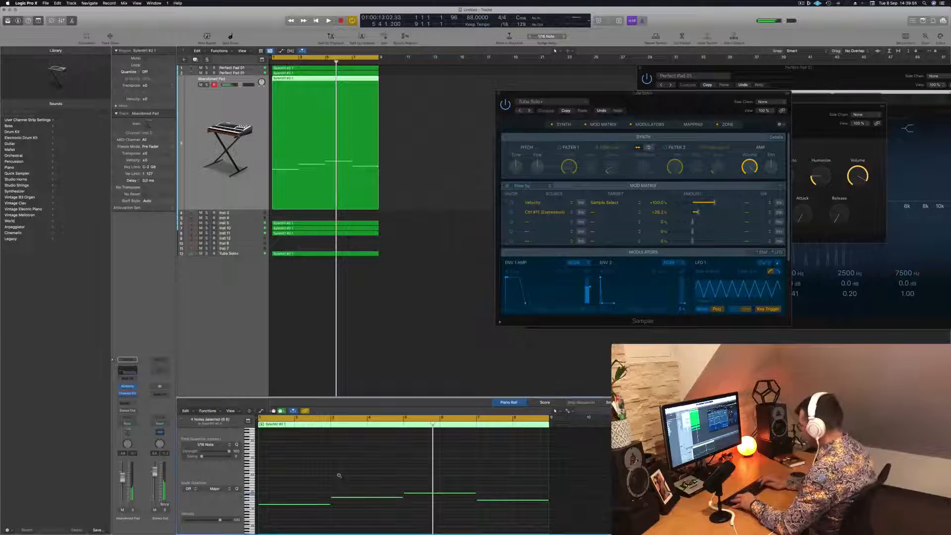
key(Return)
key(space)
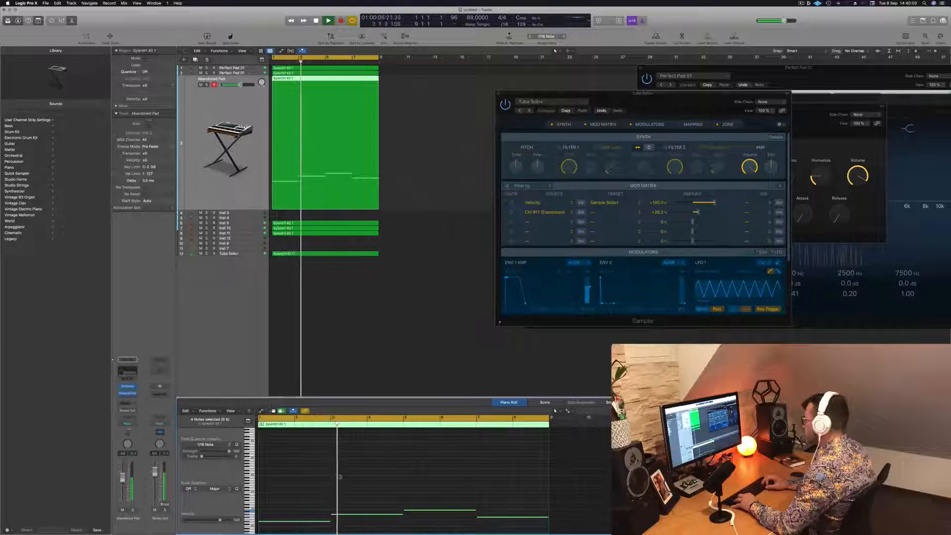
key(Return)
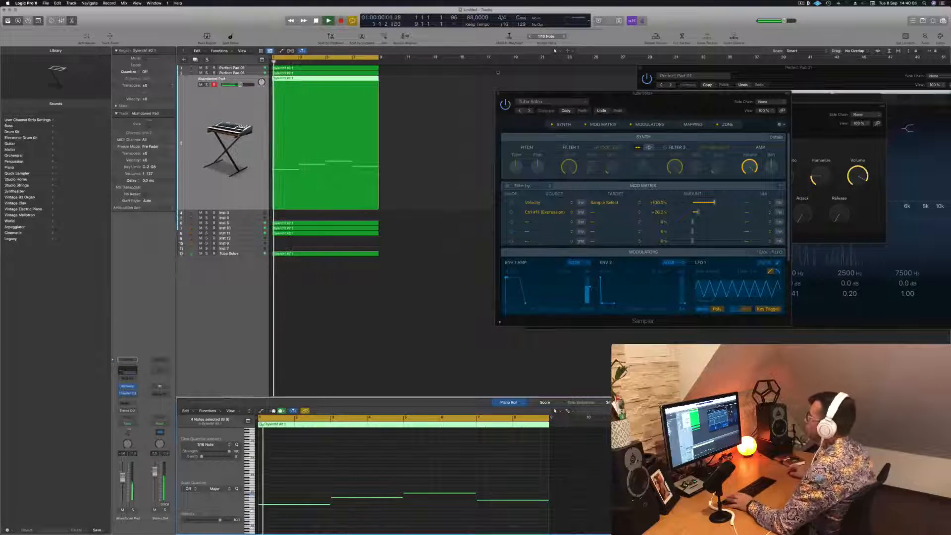
Move the Tuba Solo+ Sampler window down and clear the region selection in the tracks area
scroll(439, 125, up, 2)
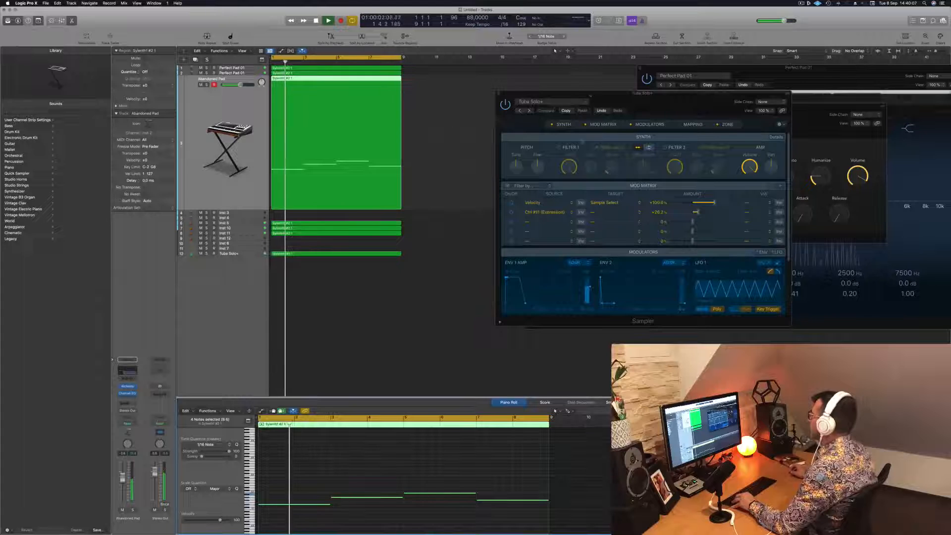
drag(560, 94, 546, 211)
scroll(432, 102, down, 3)
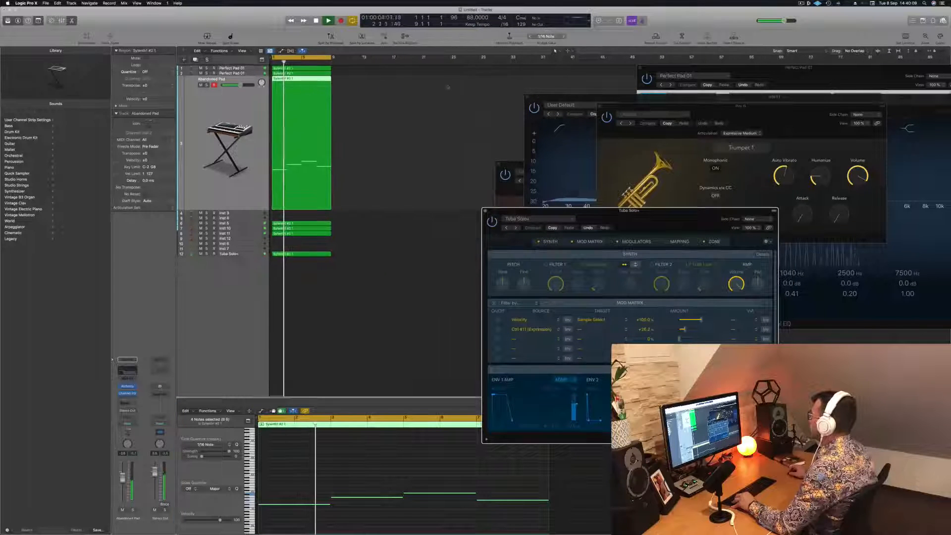
scroll(432, 101, up, 3)
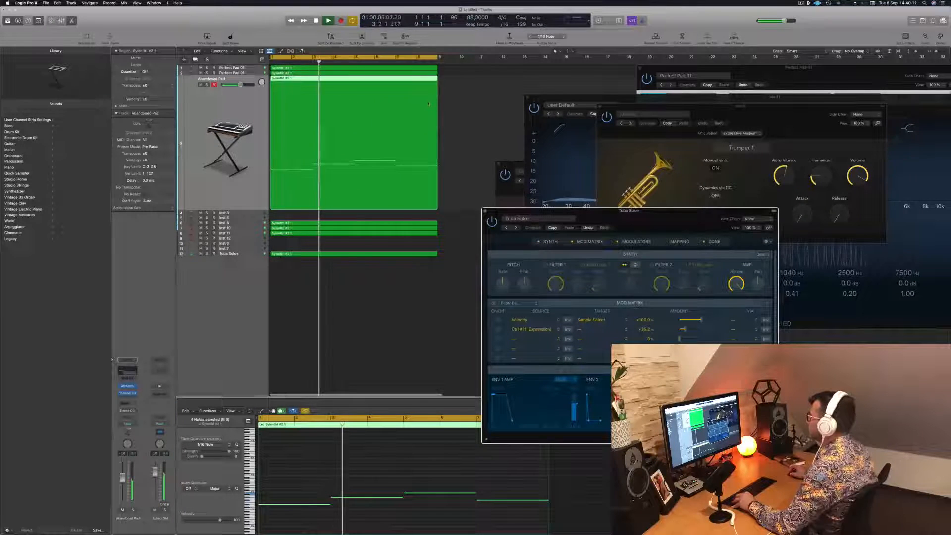
scroll(429, 103, up, 3)
scroll(446, 101, down, 1)
click(472, 100)
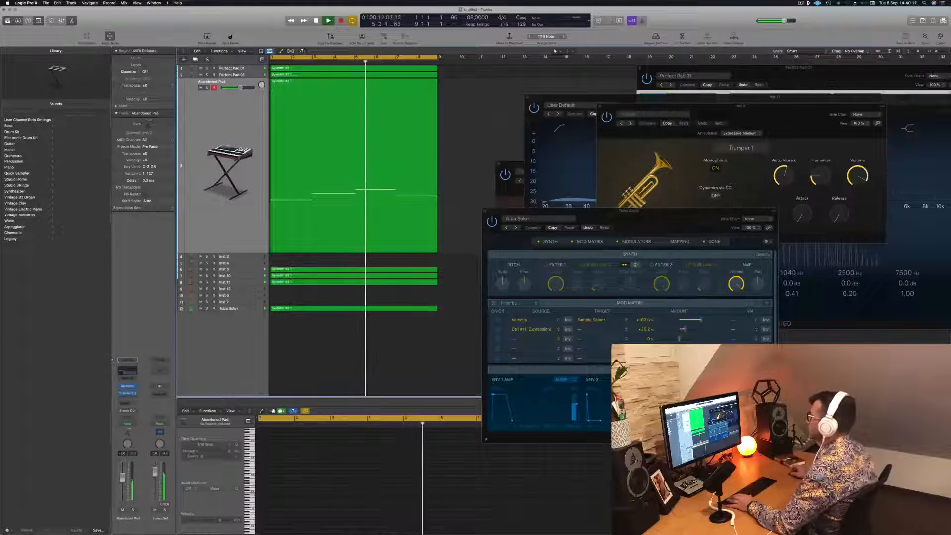
Duplicate the Tuba Solo+ track and copy its region onto the new track
click(224, 308)
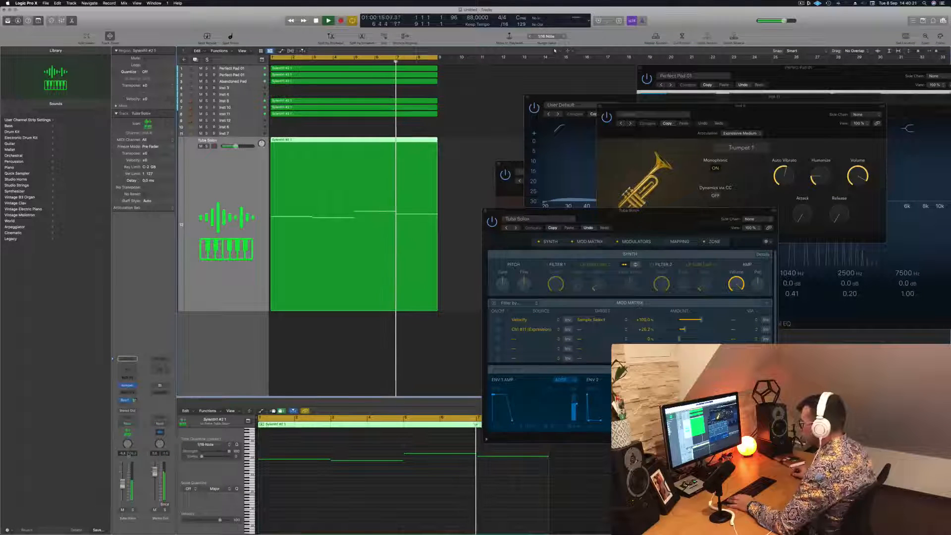
key(space)
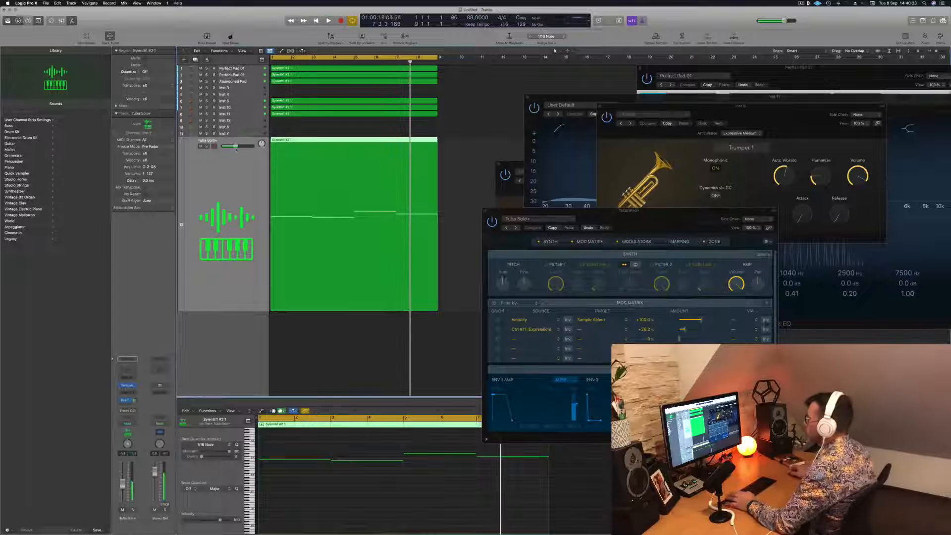
key(super+d)
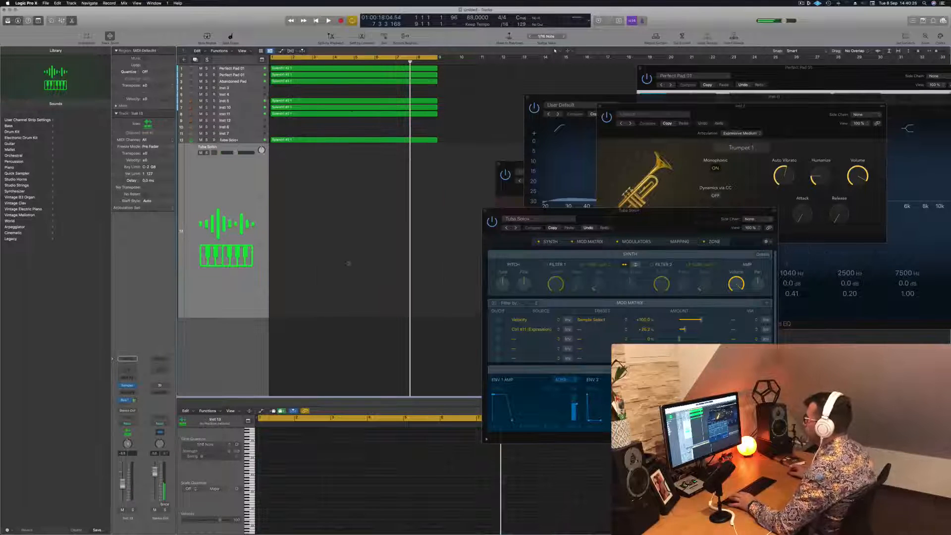
drag(332, 143, 327, 168)
drag(326, 319, 326, 320)
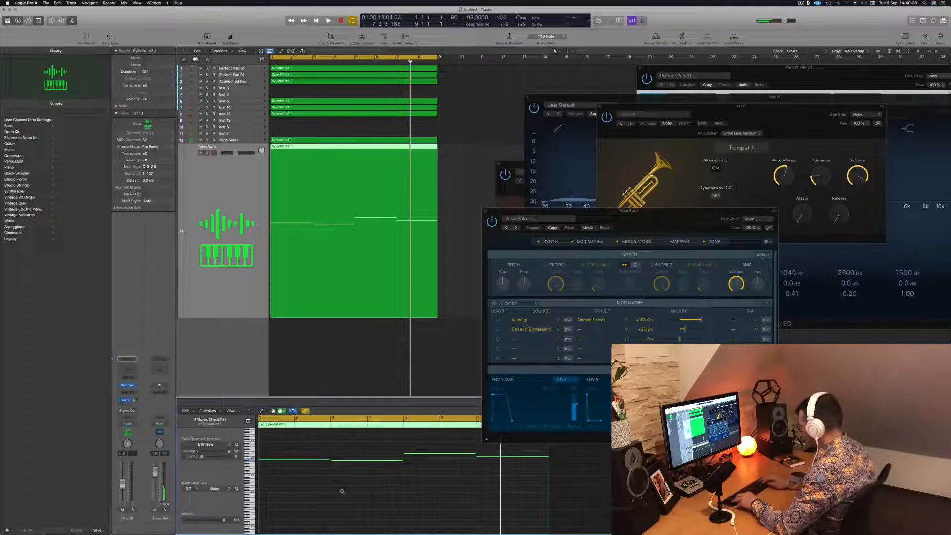
Transpose the duplicated tuba notes down one octave and play them from the start
key(alt+shift+Down)
key(space)
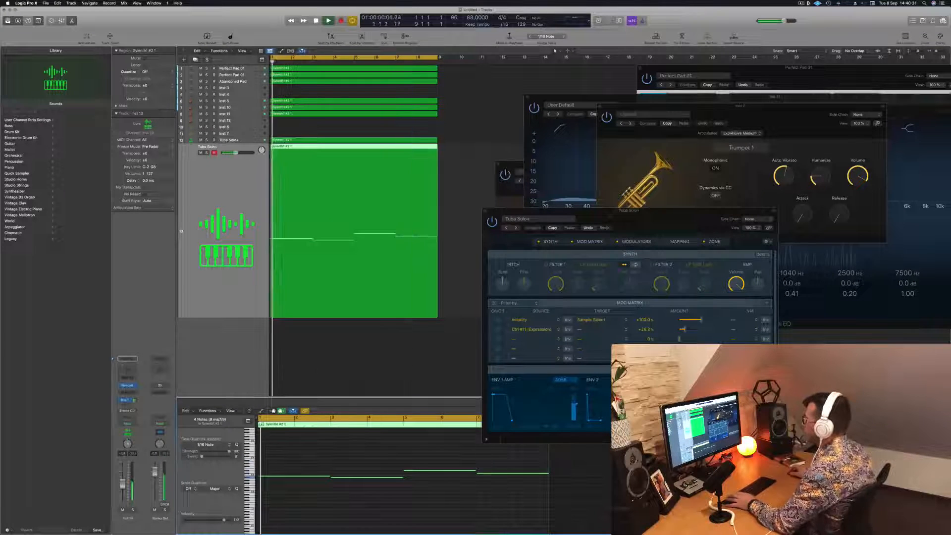
key(space)
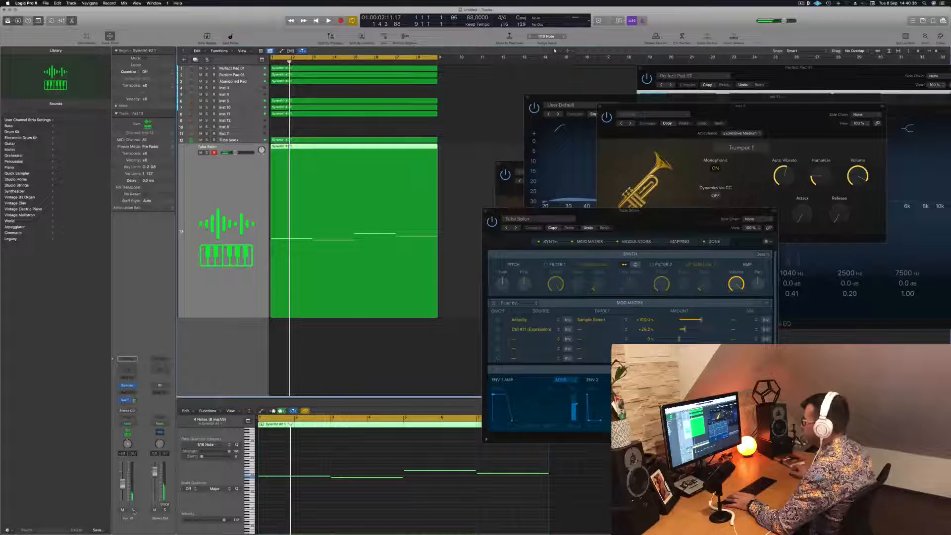
key(space)
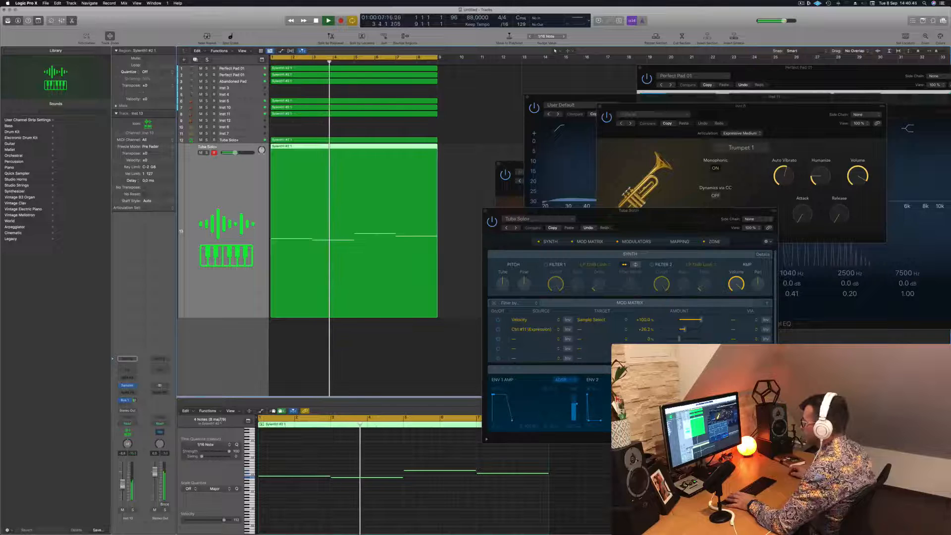
Add a Channel EQ to the duplicated tuba with an 80.5 Hz, +1.2 dB low shelf and a 222 Hz, 18 dB/Oct low cut
click(127, 370)
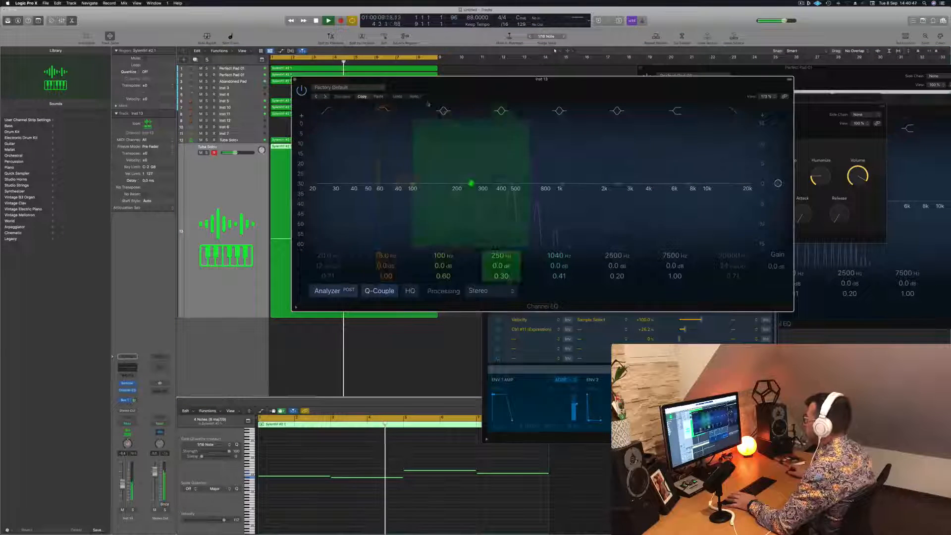
click(328, 111)
drag(394, 184, 399, 181)
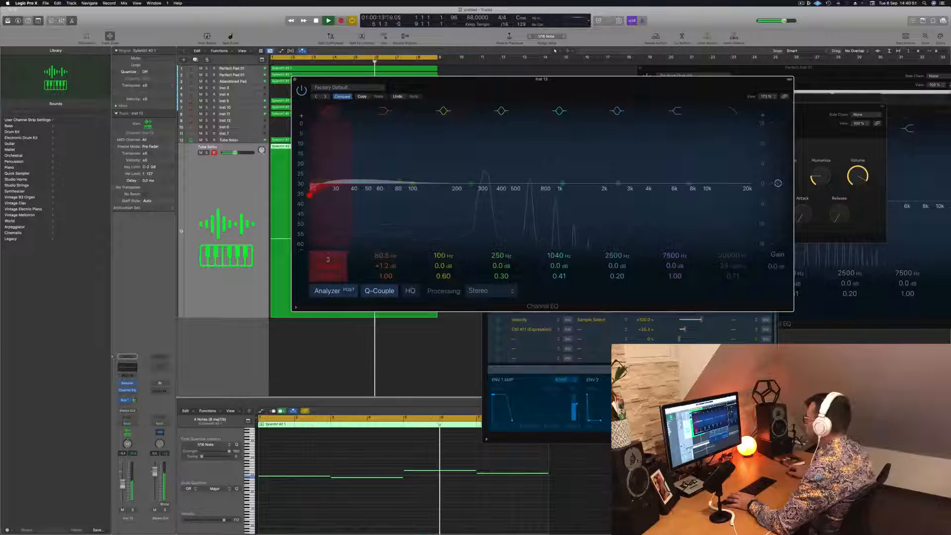
drag(310, 194, 464, 195)
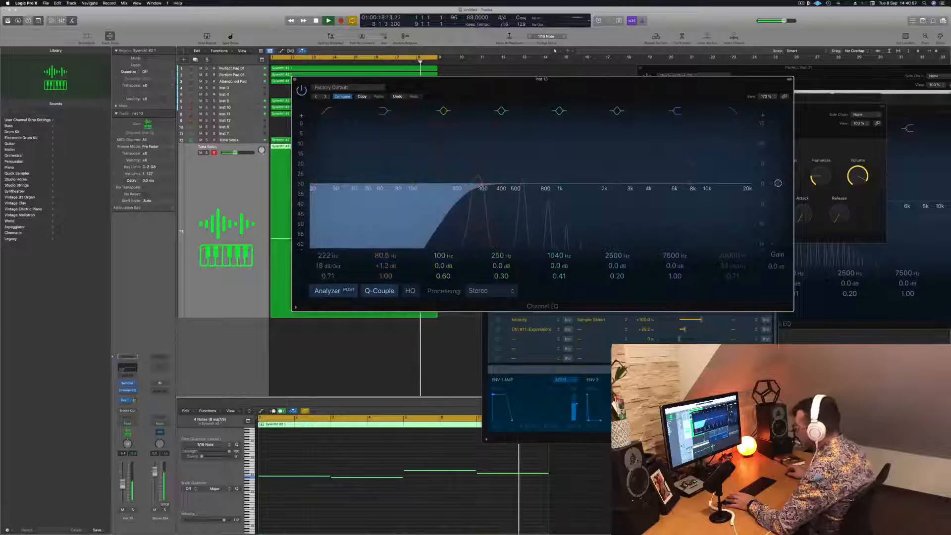
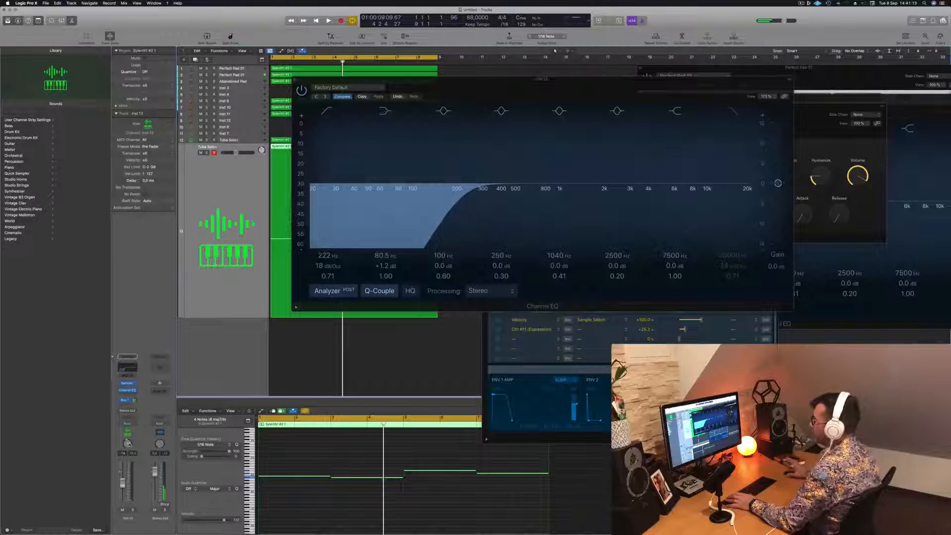
Move the duplicated tuba's Channel EQ window down, play the arrangement from the start, and close the window
key(Return)
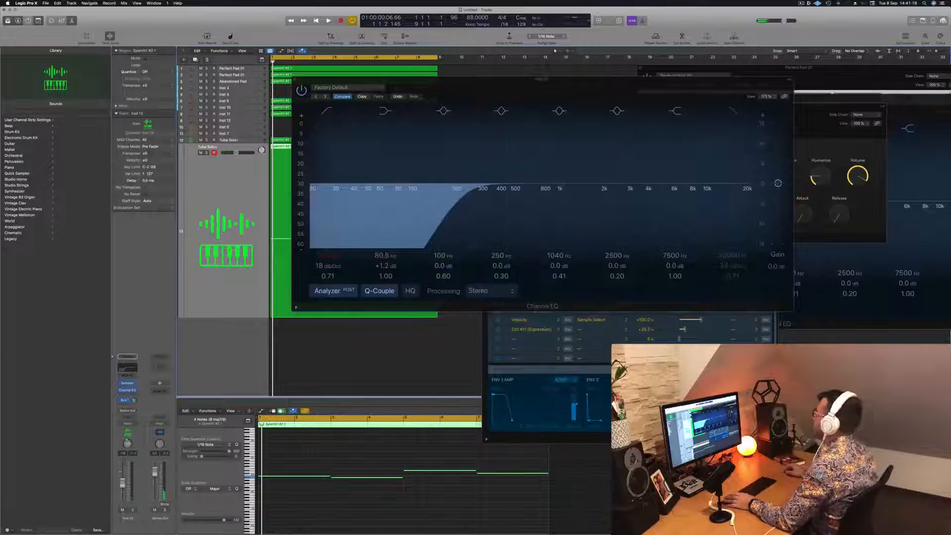
drag(587, 86, 567, 171)
key(space)
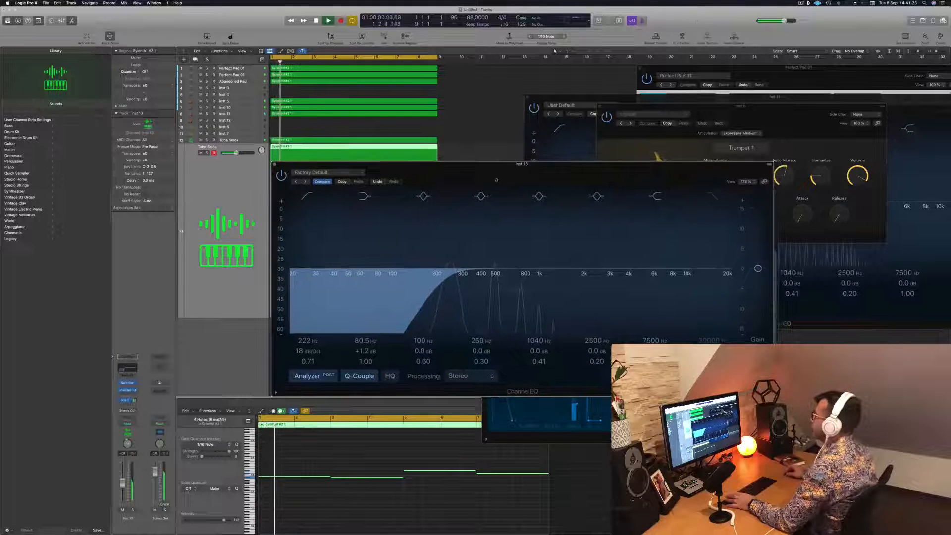
click(276, 164)
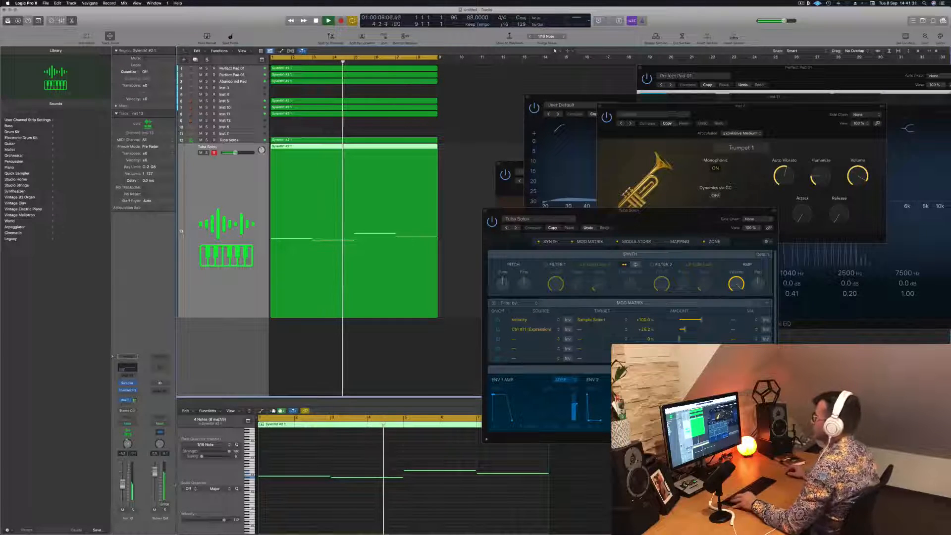
Compare the mix with the original Tuba Solo+ muted and unmuted, then select the duplicated tuba and replay from the start
scroll(372, 355, down, 3)
scroll(389, 310, down, 3)
click(298, 320)
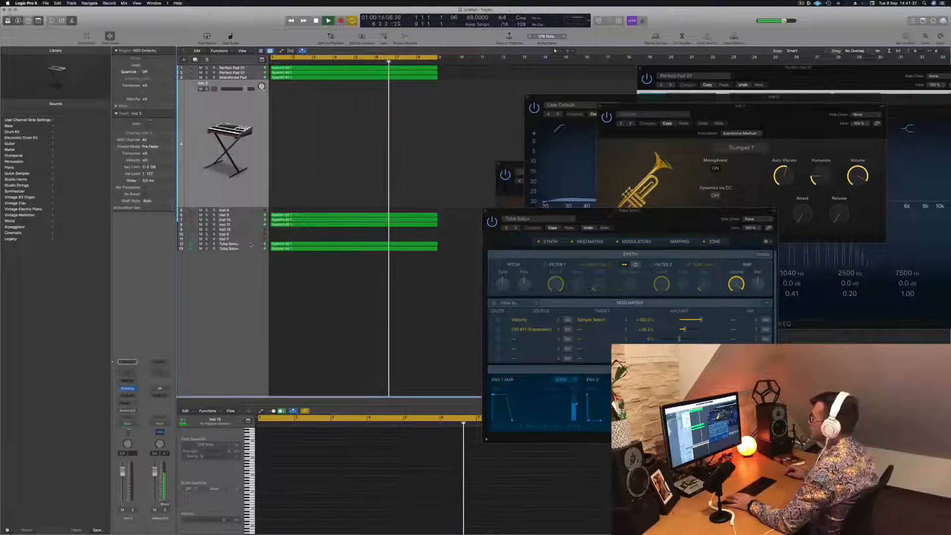
click(233, 244)
click(123, 511)
click(123, 510)
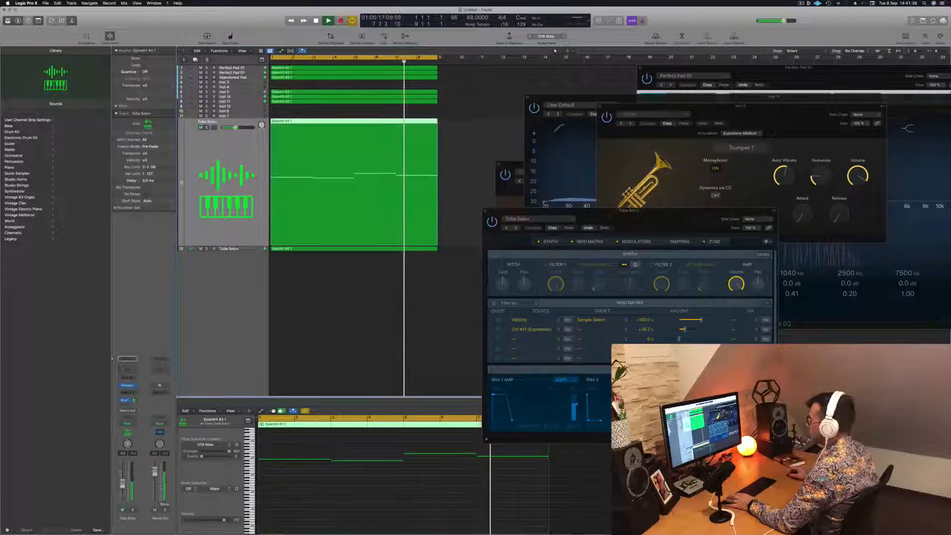
click(252, 249)
key(Return)
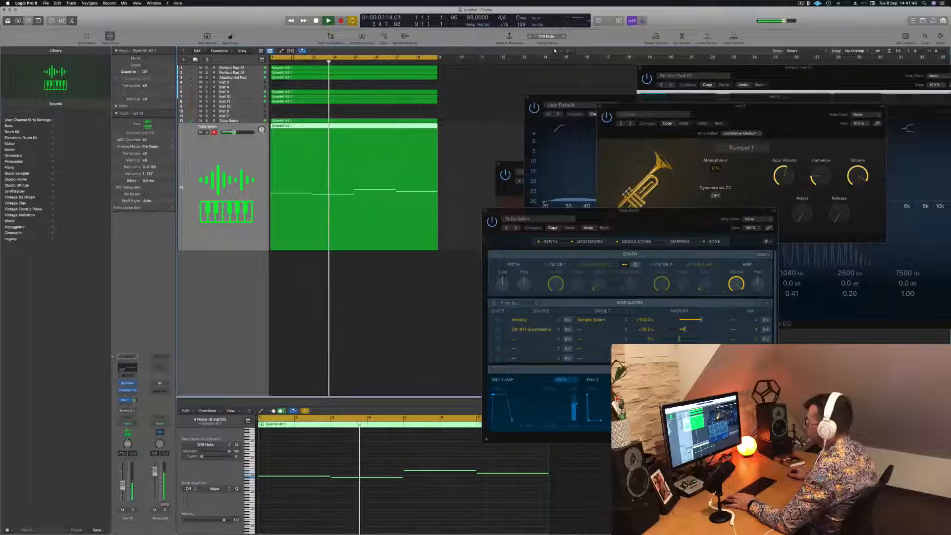
Stop playback and copy the first Perfect Pad 01 track's chord region onto the Inst 3 track
scroll(318, 318, down, 3)
scroll(320, 321, up, 4)
scroll(320, 321, up, 1)
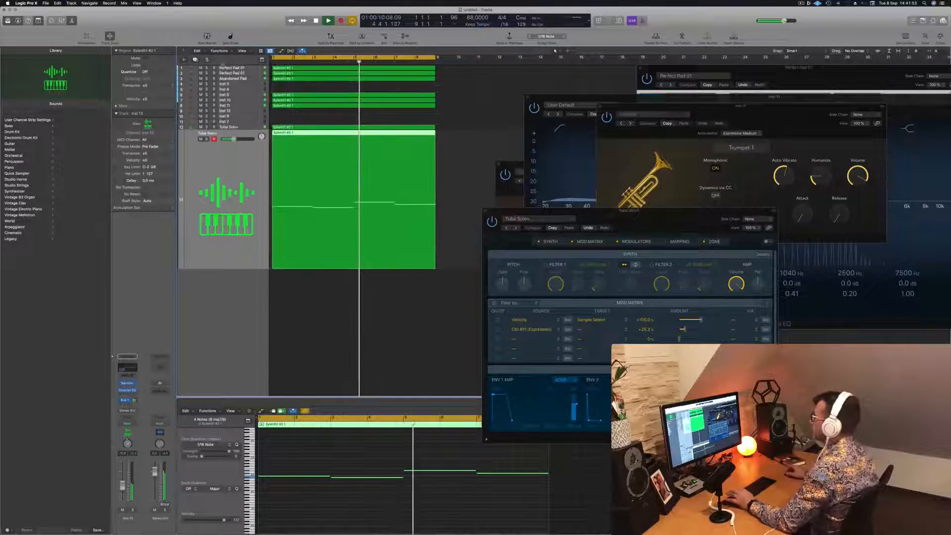
click(255, 84)
key(space)
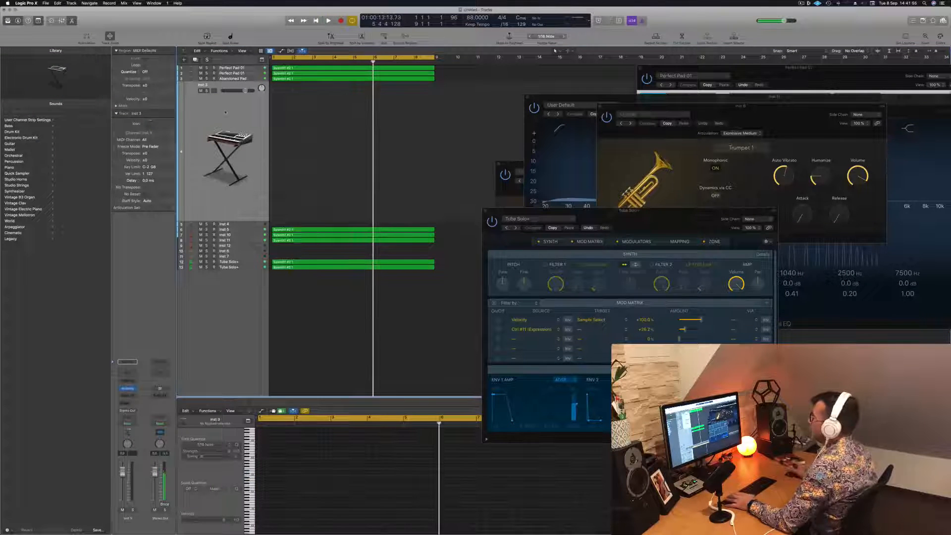
drag(334, 70, 333, 121)
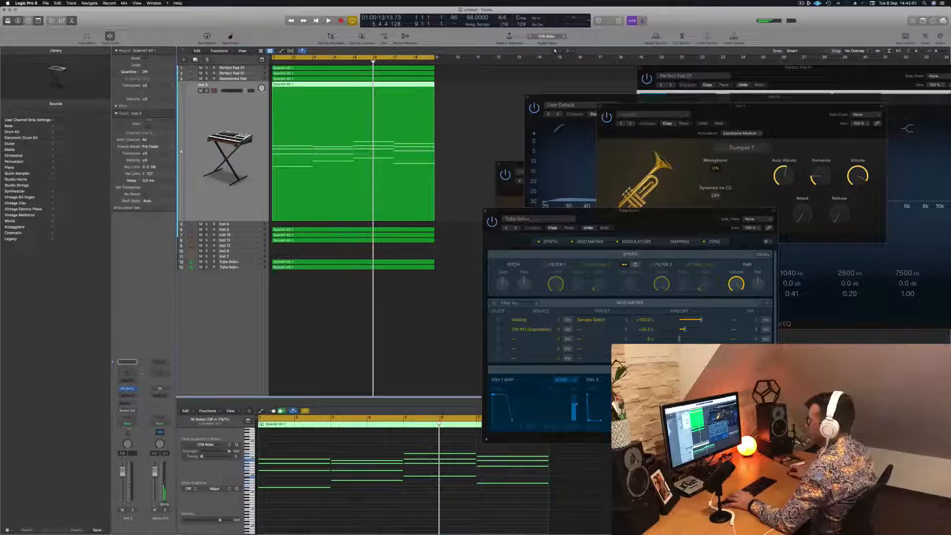
Add an Arpeggiator MIDI effect to Inst 3, open its Alchemy instrument, and arrange both plug-in windows
click(135, 380)
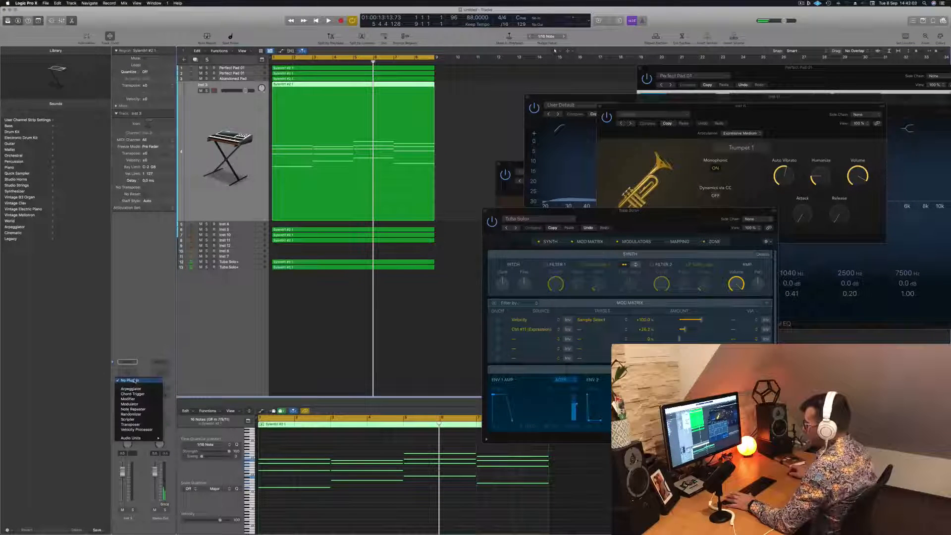
click(136, 389)
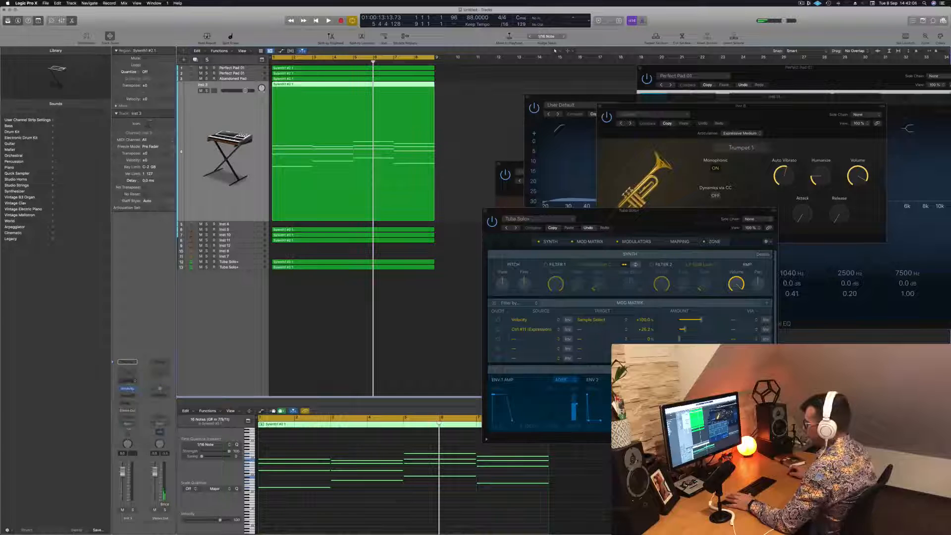
click(131, 389)
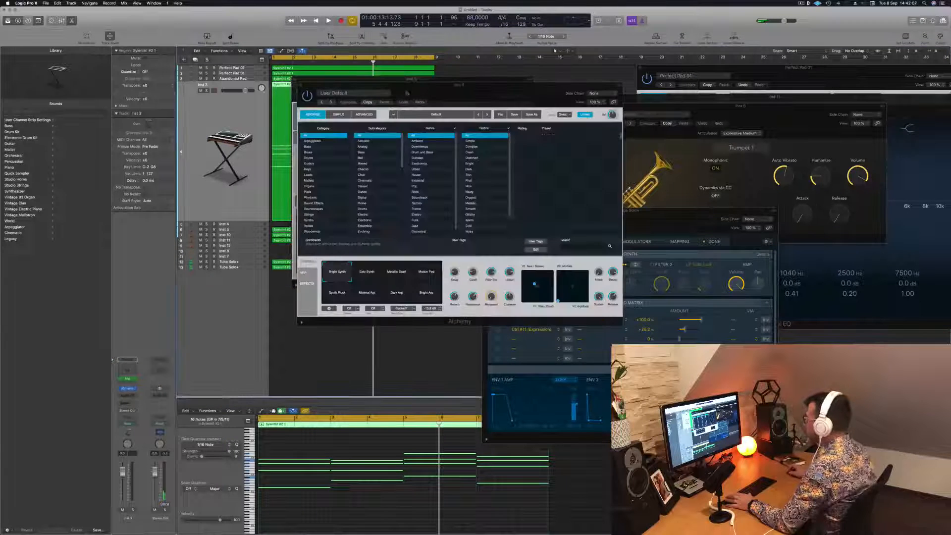
drag(430, 84, 874, 96)
drag(469, 116, 673, 105)
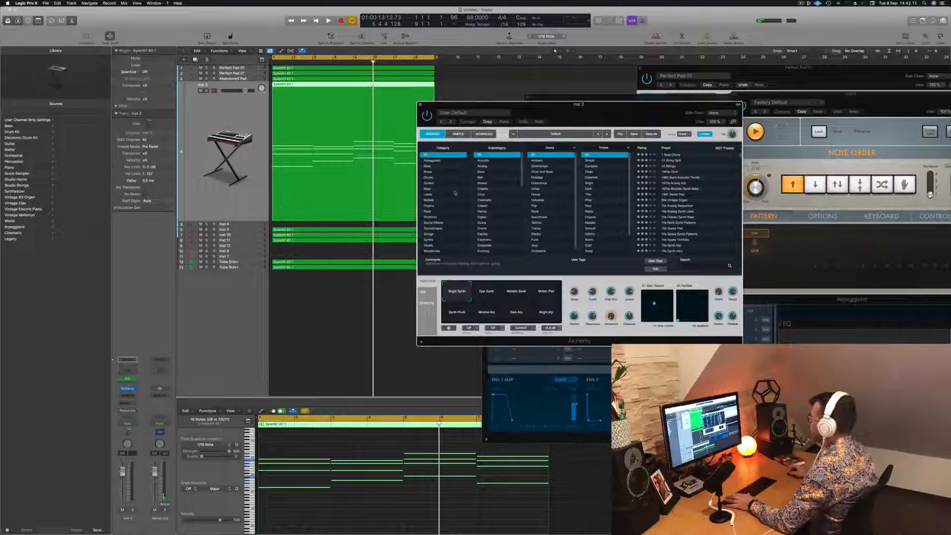
Audition Alchemy's 80s Digital Piano preset from the Keys category with the track volume lowered, and shift the Alchemy window
click(428, 189)
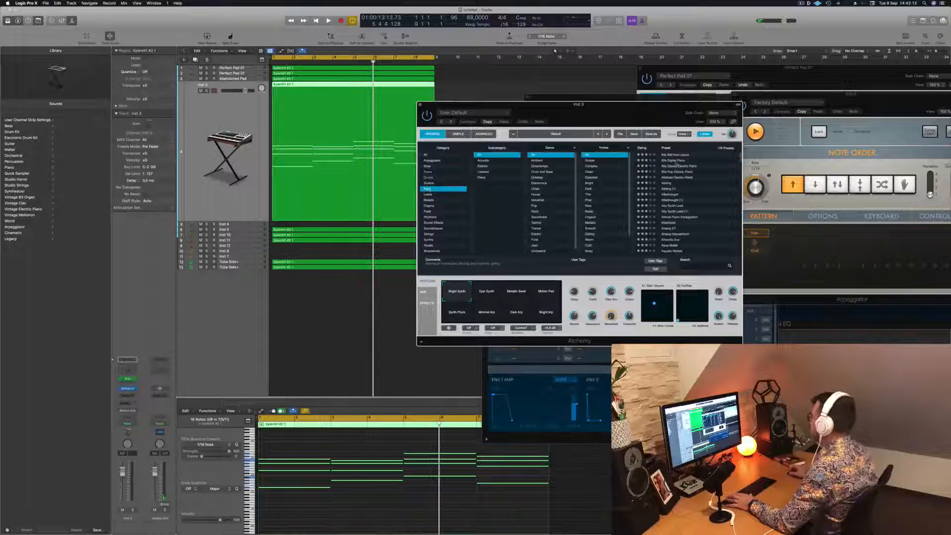
click(674, 161)
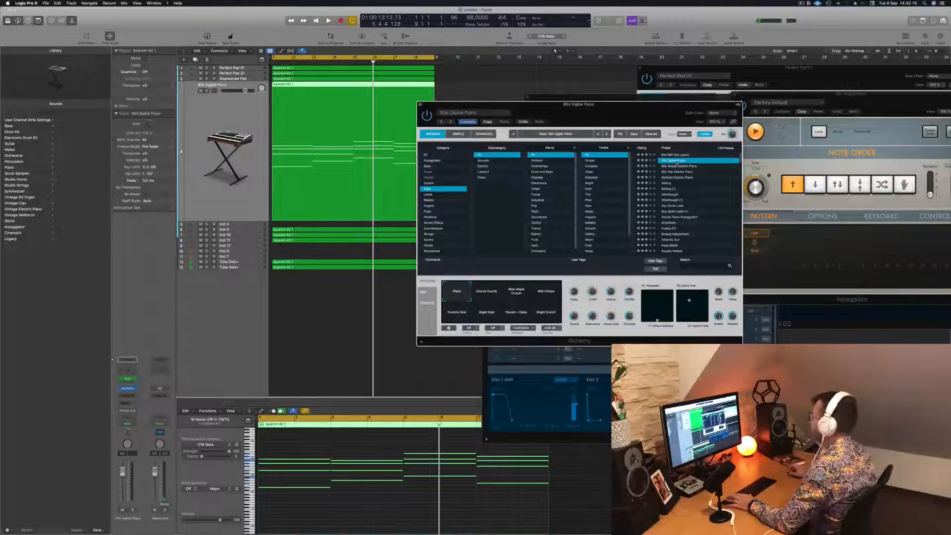
drag(233, 91, 231, 91)
key(space)
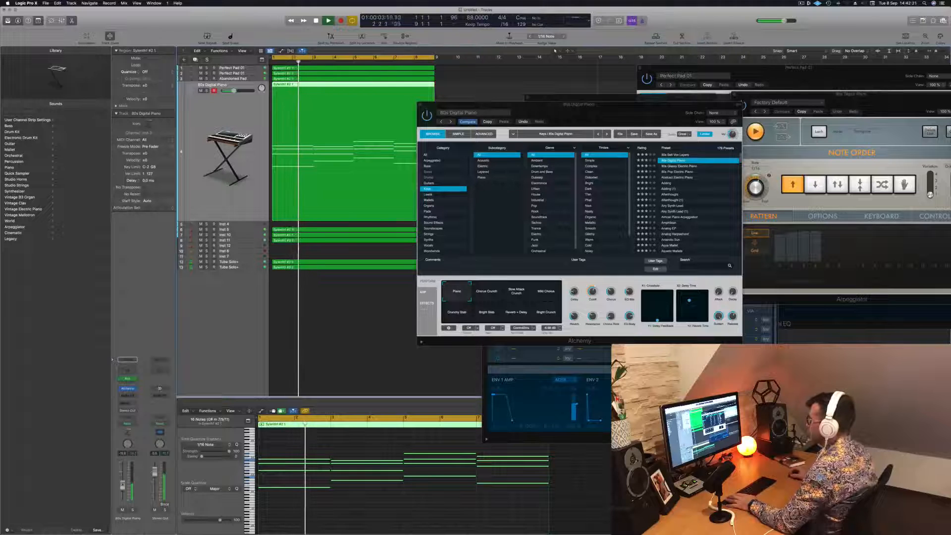
drag(641, 110, 578, 87)
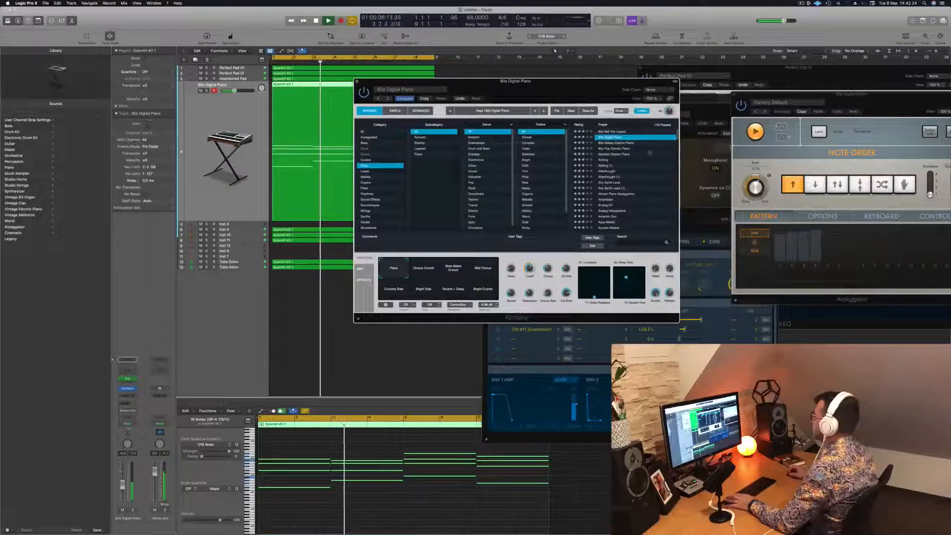
Load Alchemy's 80s Glassy Electric Piano preset, replay from the start, adjust the track volume, and choose the Chorus EP snapshot
click(618, 143)
key(Return)
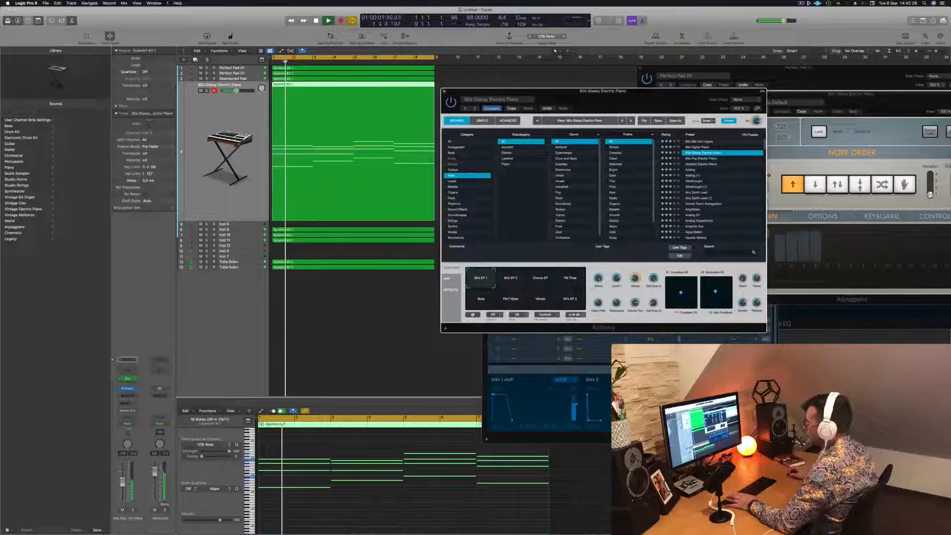
drag(236, 91, 238, 90)
click(548, 279)
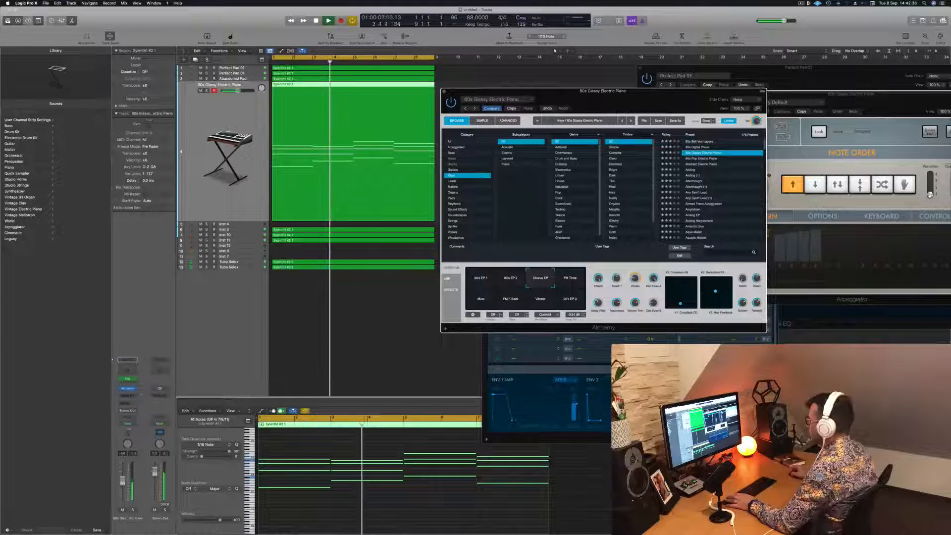
Add a Channel EQ to the electric piano with a 446 Hz, 12 dB/Oct low cut and a 4640 Hz, -7.4 dB high shelf
click(127, 369)
click(326, 114)
drag(325, 161, 480, 158)
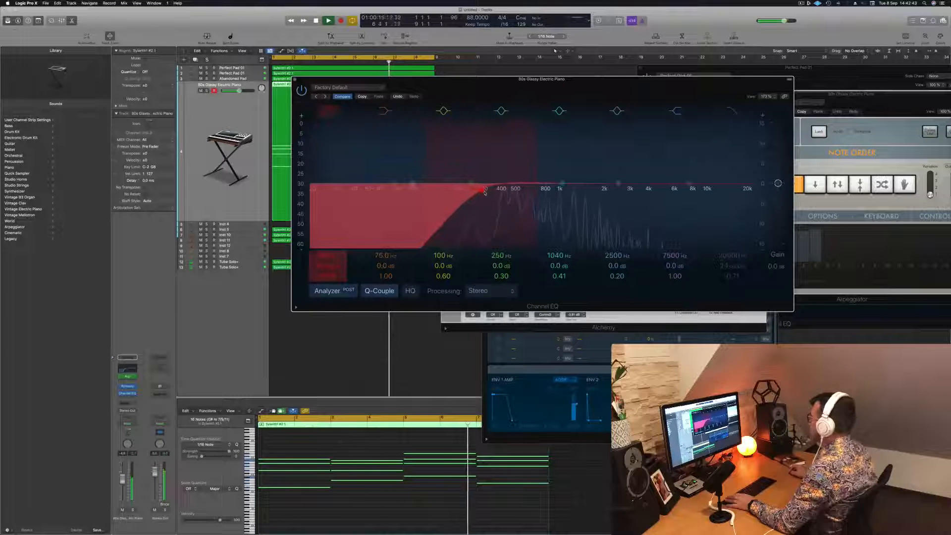
drag(688, 183, 658, 197)
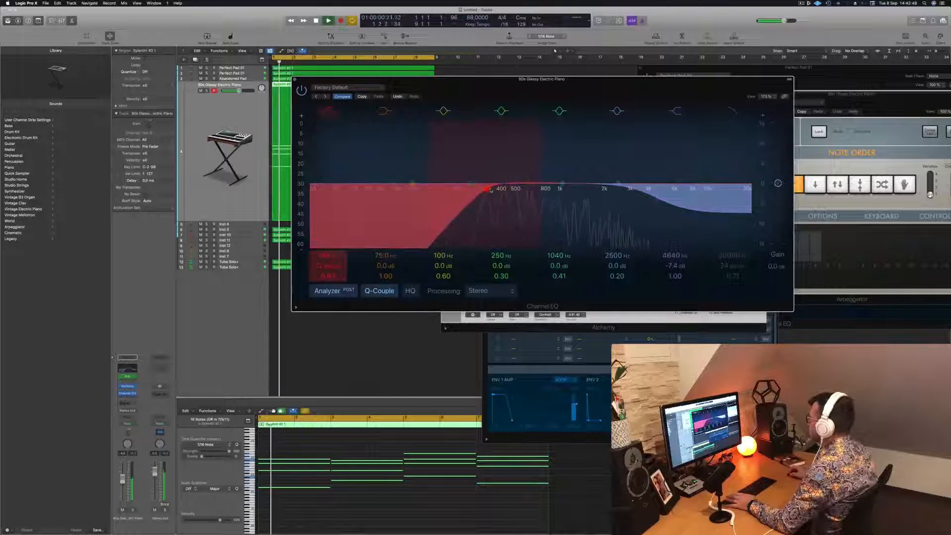
click(490, 188)
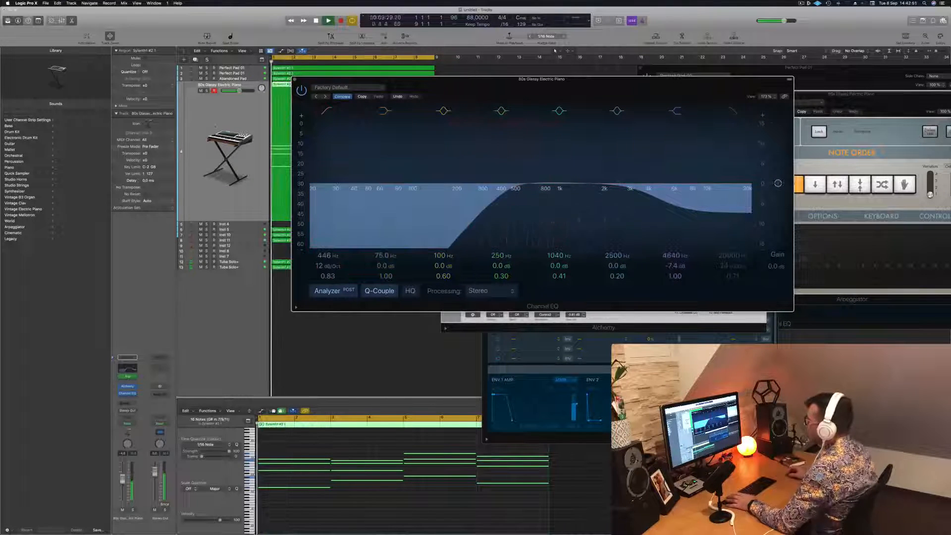
Transpose the electric piano region's notes down an octave and replay the arrangement
key(space)
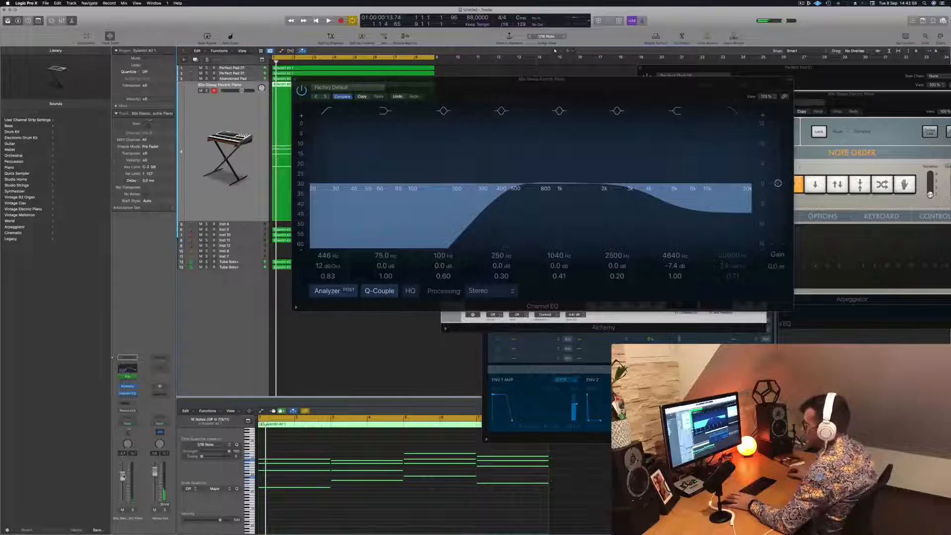
key(space)
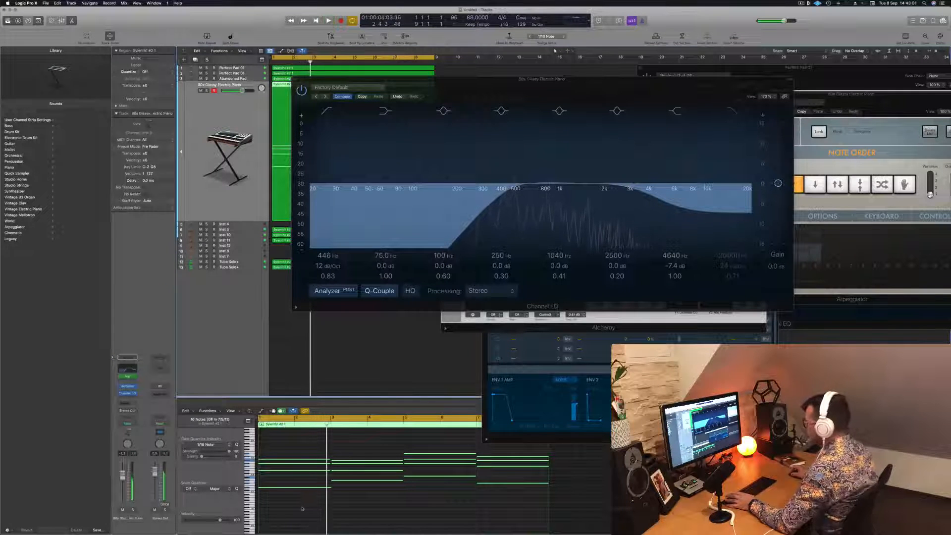
key(space)
key(alt+shift+Down)
key(space)
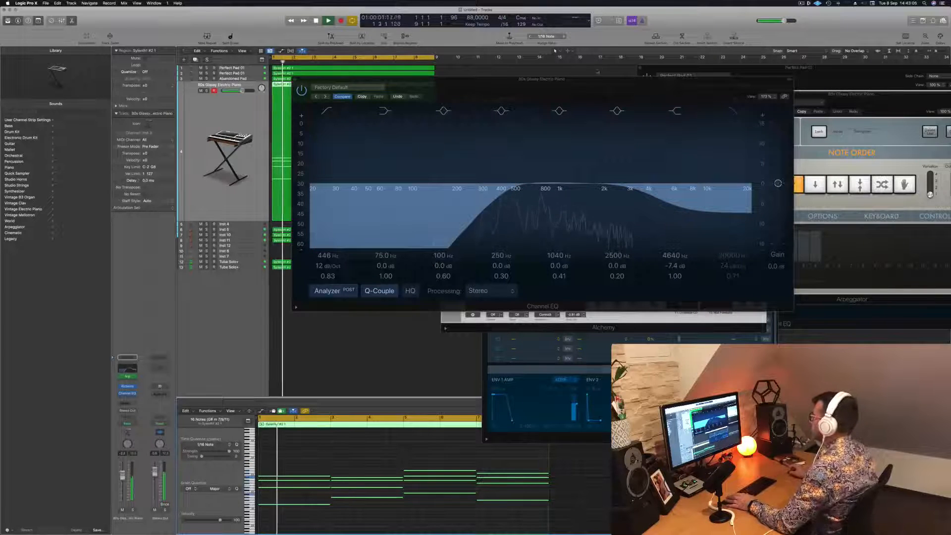
Move the Channel EQ window down, audition Alchemy's electric piano snapshots during playback, and settle on 80s EP 3
drag(604, 78, 571, 231)
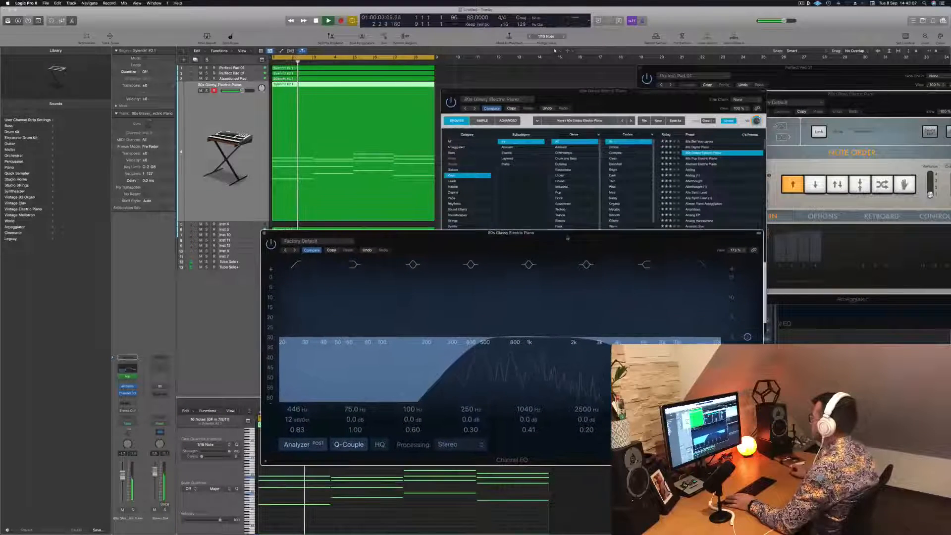
click(653, 106)
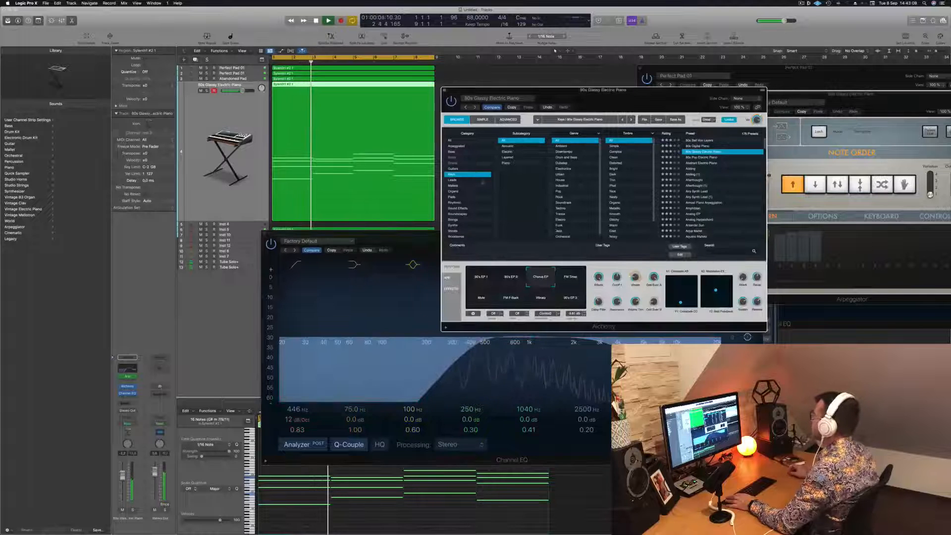
click(569, 279)
click(481, 297)
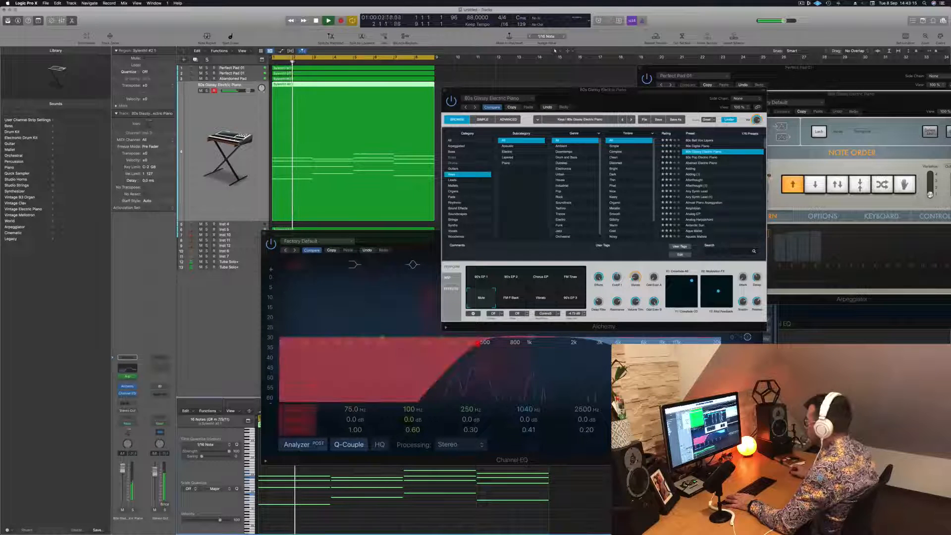
click(511, 299)
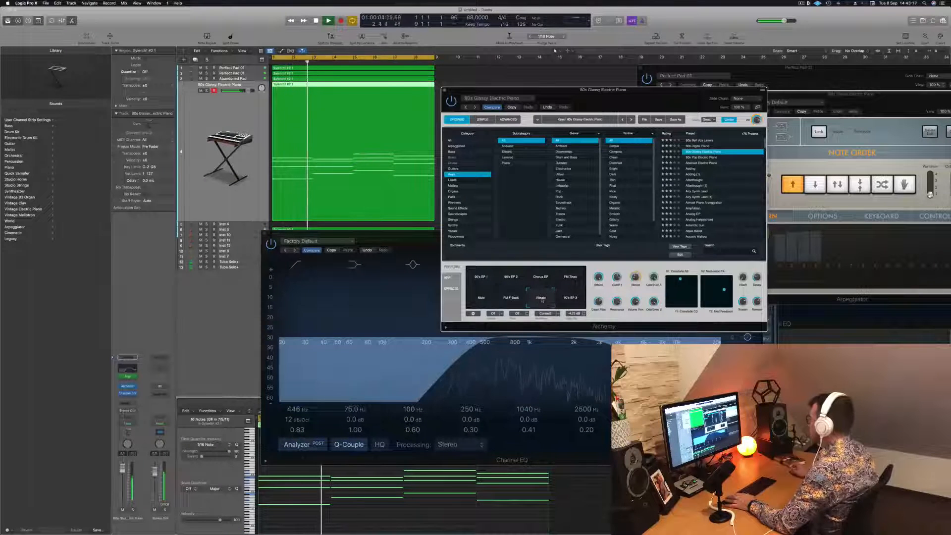
click(572, 299)
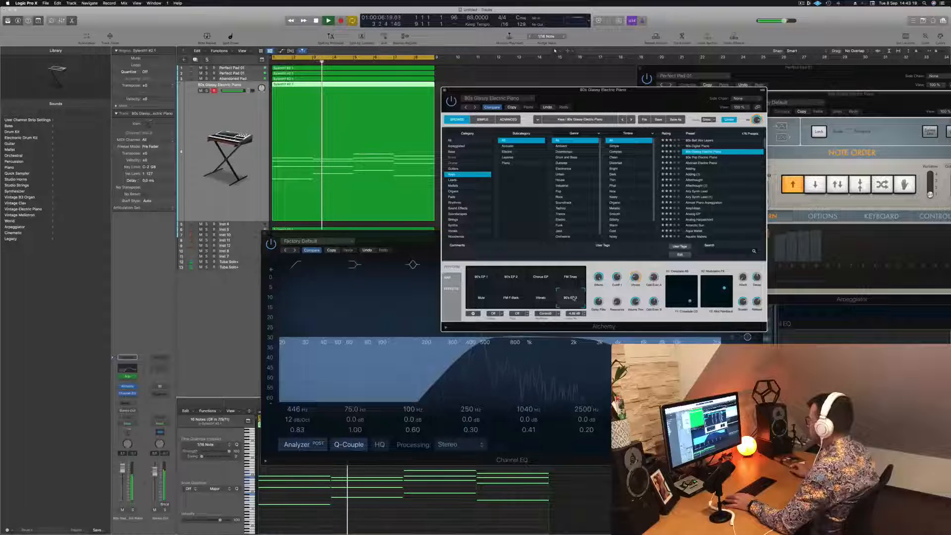
drag(636, 109, 668, 99)
Listen to the electric piano soloed while repositioning the Arpeggiator window, unsolo it, and replay the mix from the start
click(207, 91)
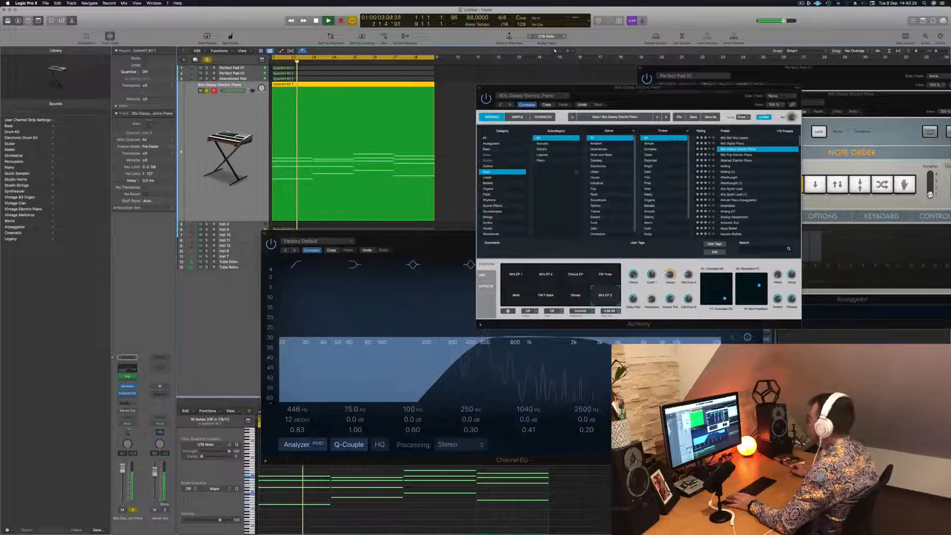
drag(881, 94, 757, 90)
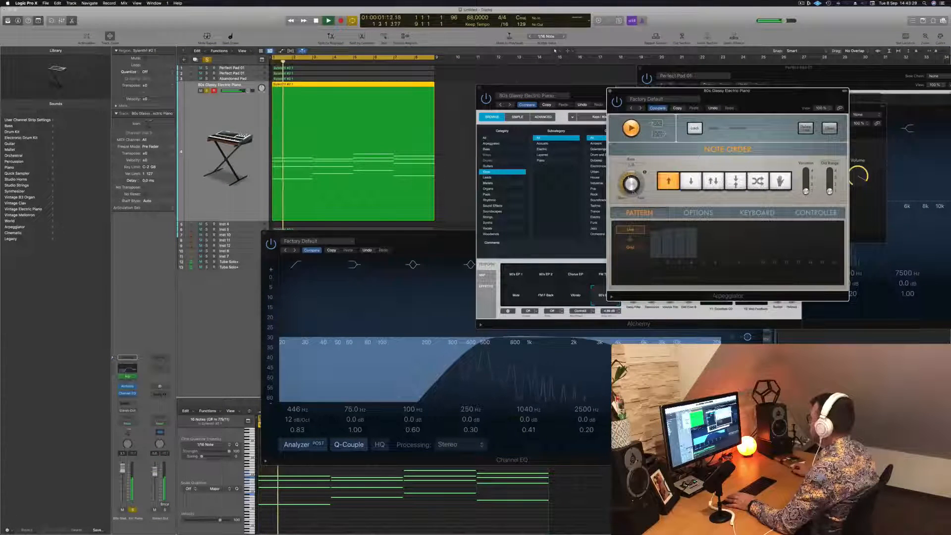
drag(770, 98, 757, 98)
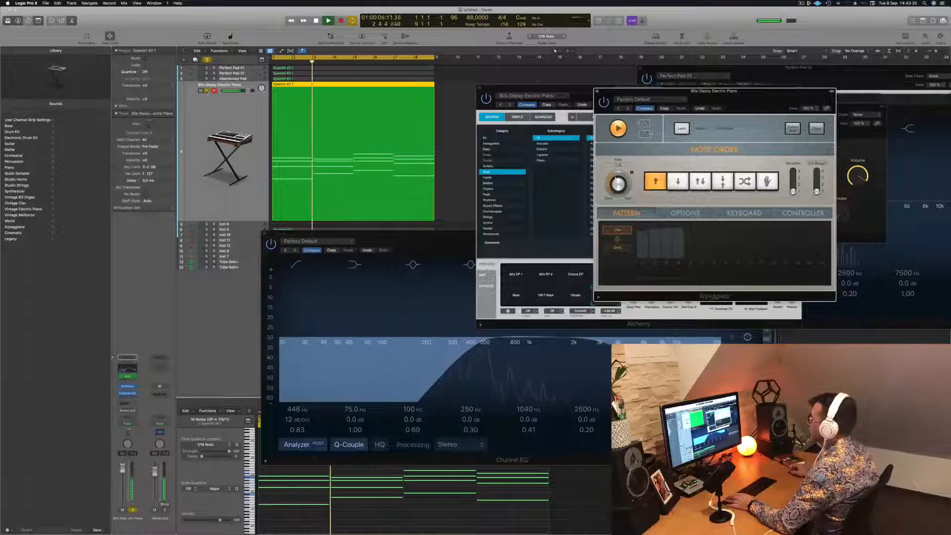
click(207, 91)
key(Return)
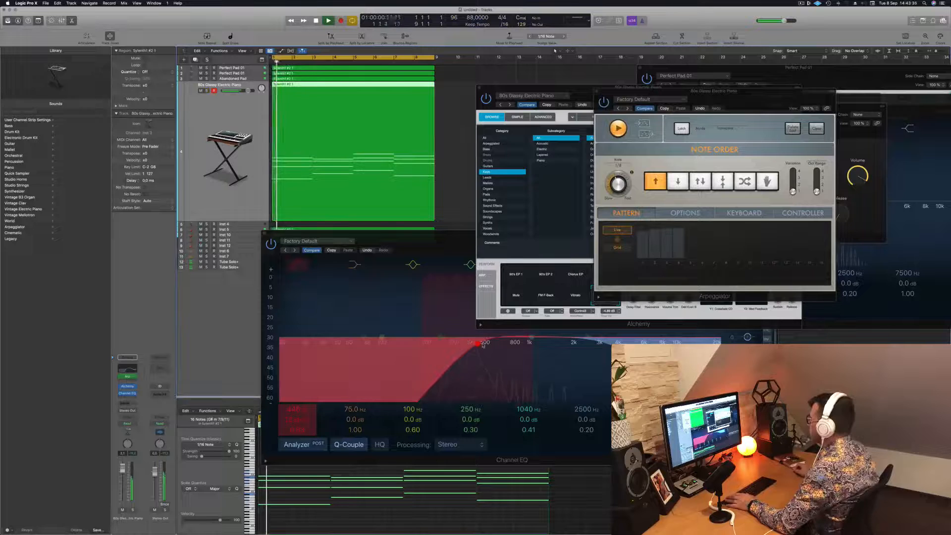
Lower the electric piano's EQ low cut to 175 Hz, adjust the track volume, and close the Channel EQ window
drag(480, 344, 430, 346)
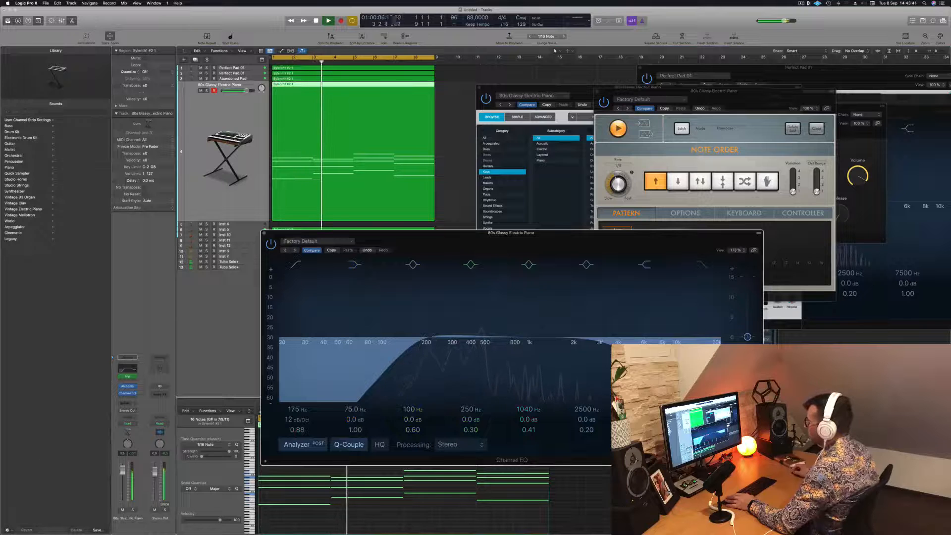
click(246, 91)
drag(441, 246, 473, 244)
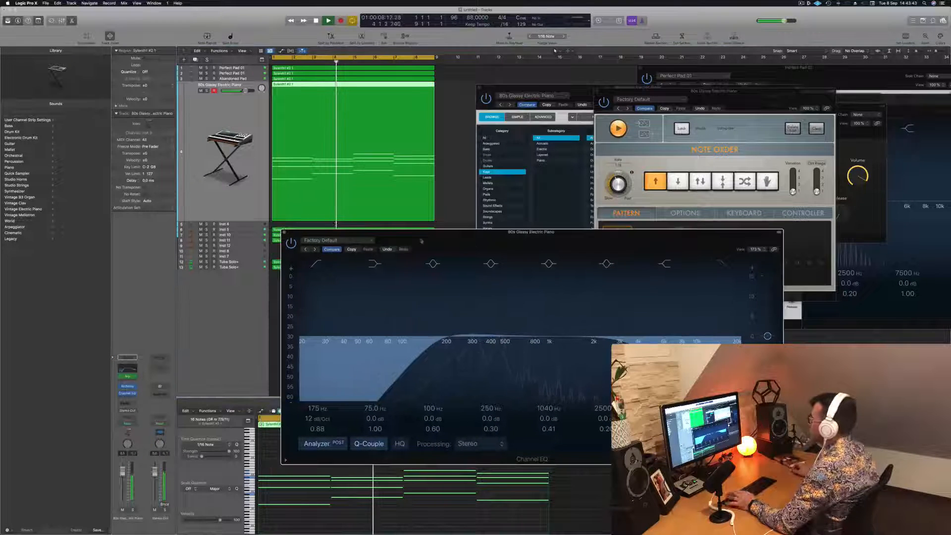
click(285, 233)
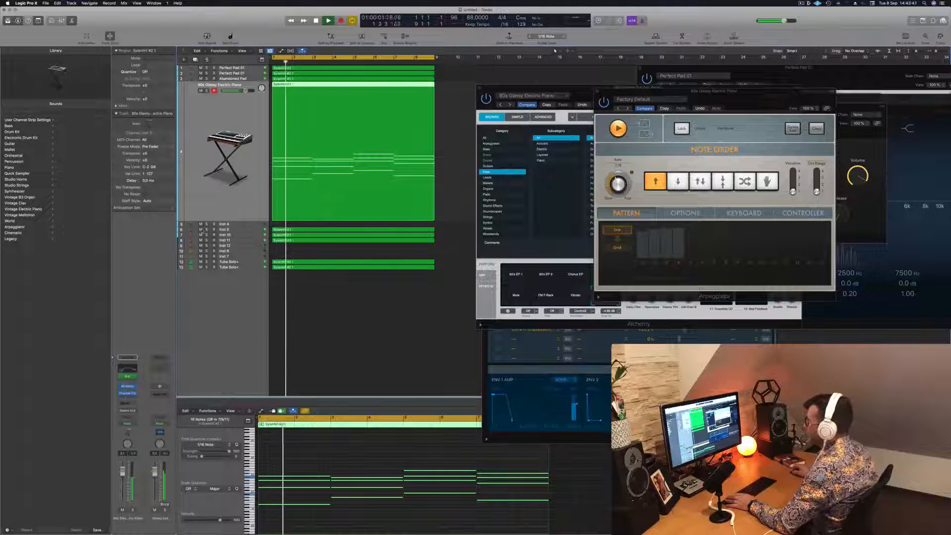
Mute the three layered chord tracks directly below Inst 4
drag(200, 229, 200, 240)
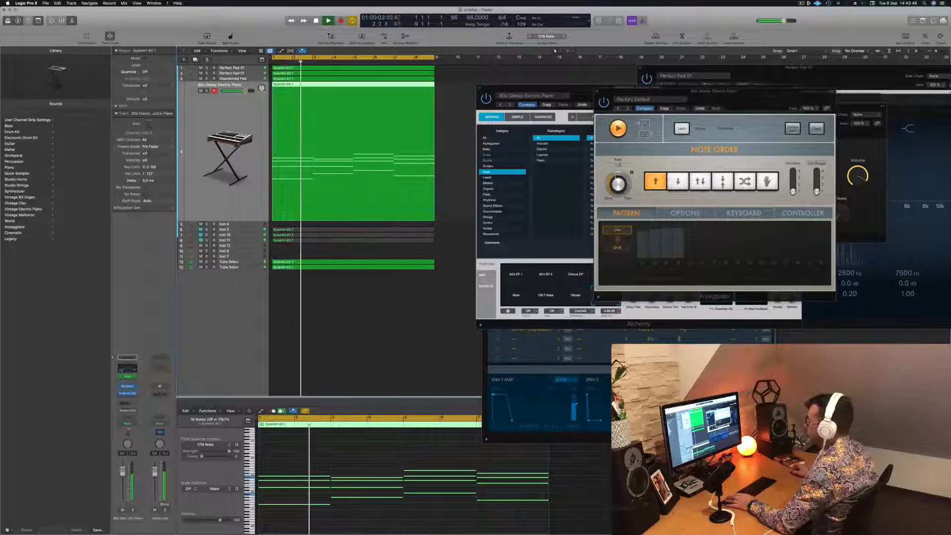
key(super+Left)
scroll(235, 192, down, 3)
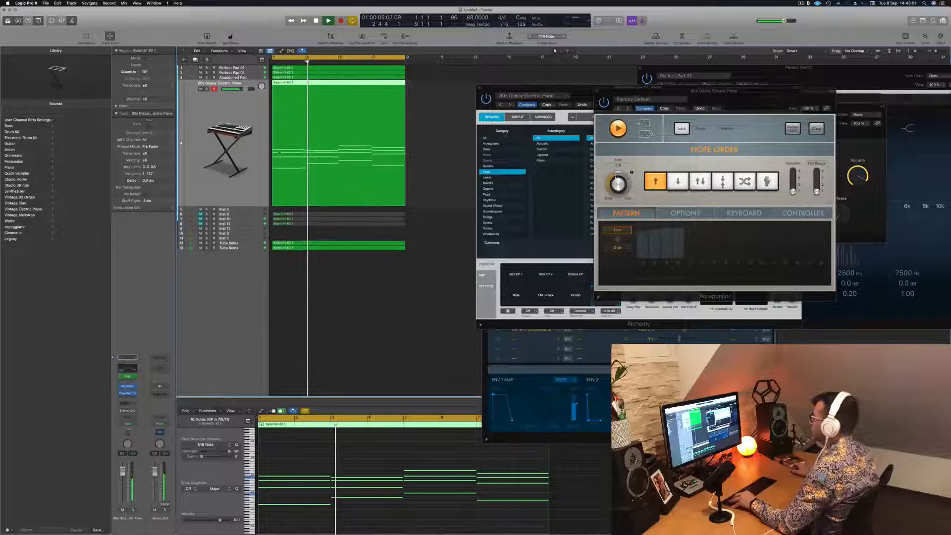
Close the electric piano's Arpeggiator and Alchemy windows and stop playback
drag(732, 98, 720, 181)
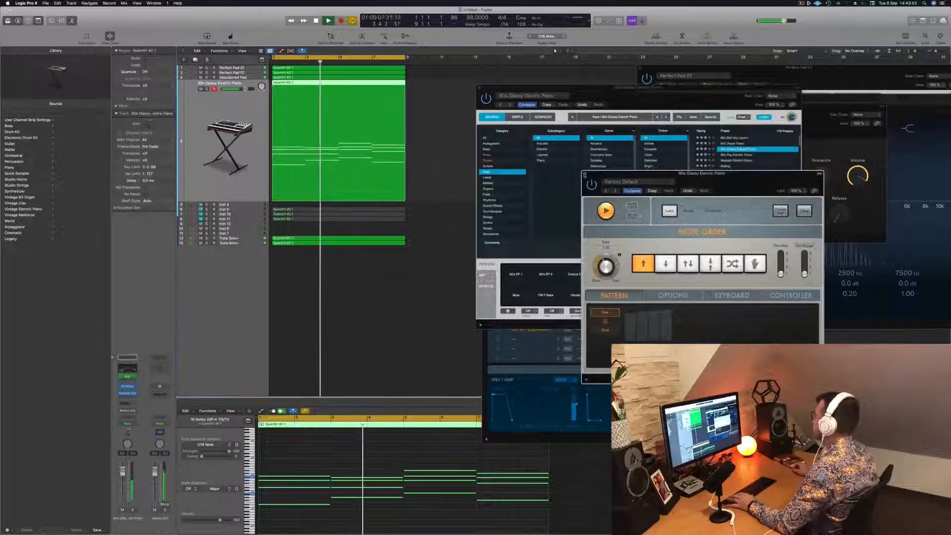
click(589, 101)
drag(589, 100, 583, 114)
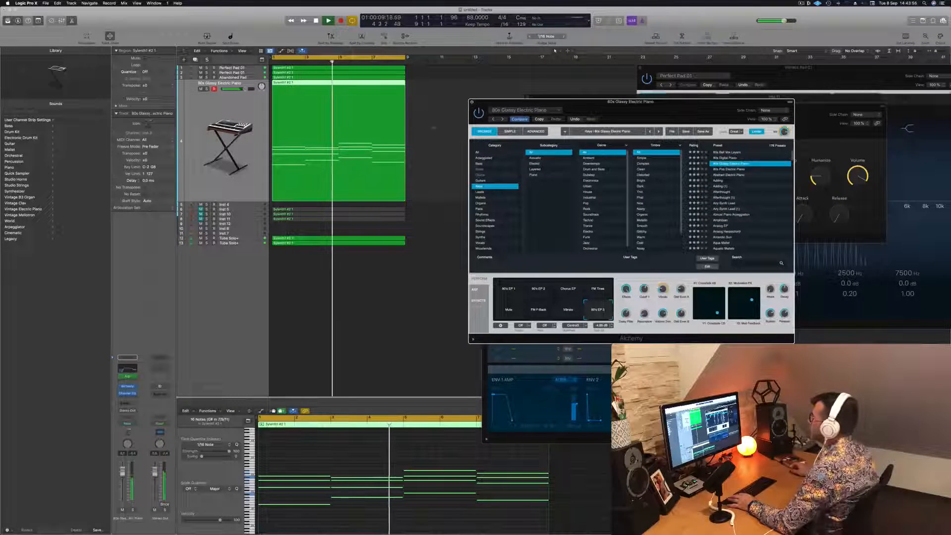
click(471, 101)
scroll(472, 178, up, 2)
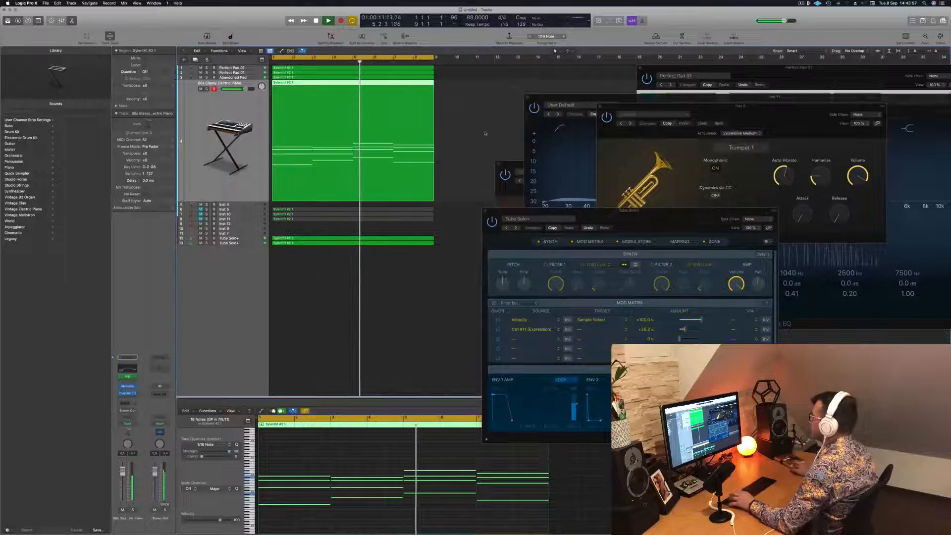
key(space)
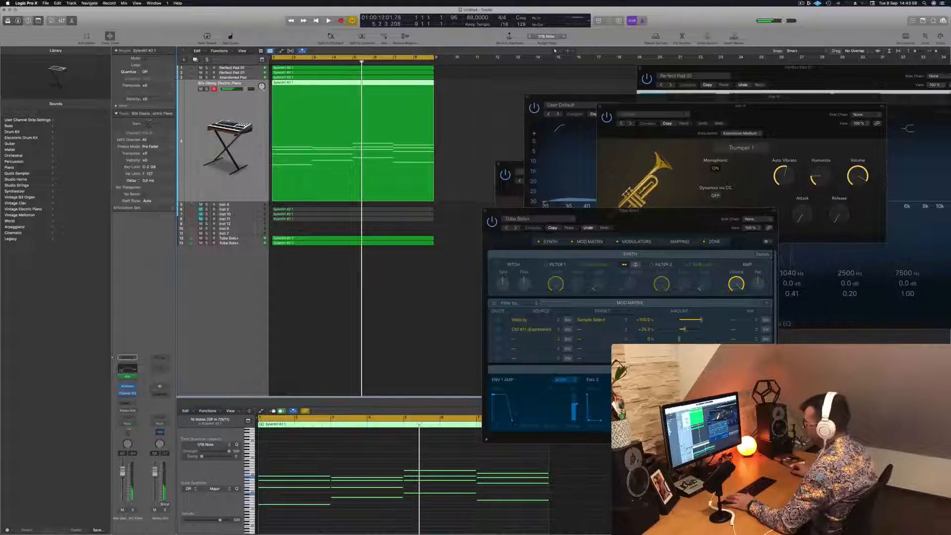
Reopen the electric piano's Arpeggiator, play briefly from the start, and move the window beside the tracks
click(128, 378)
key(Return)
key(space)
drag(730, 176, 671, 181)
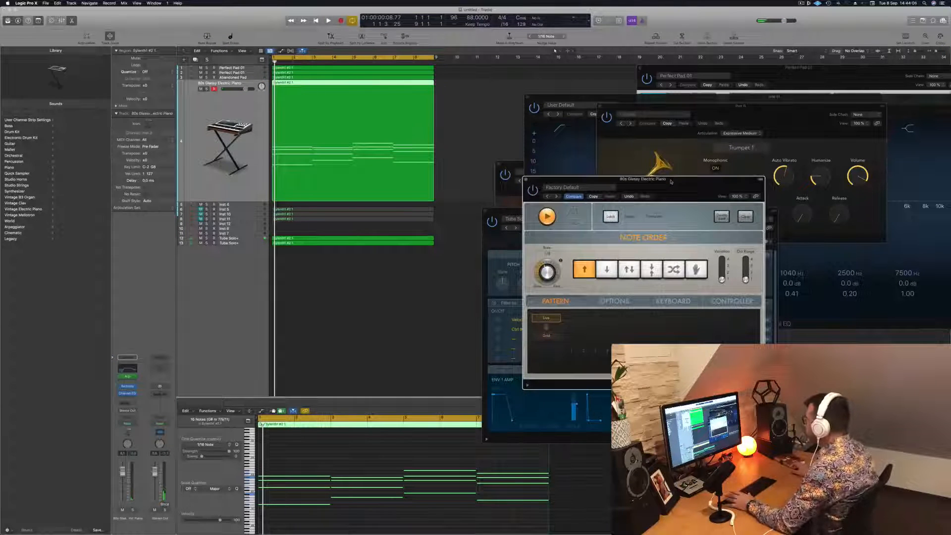
Play the arrangement to check the arpeggiated electric piano, moving its Arpeggiator window beside the tracks
drag(667, 182, 661, 180)
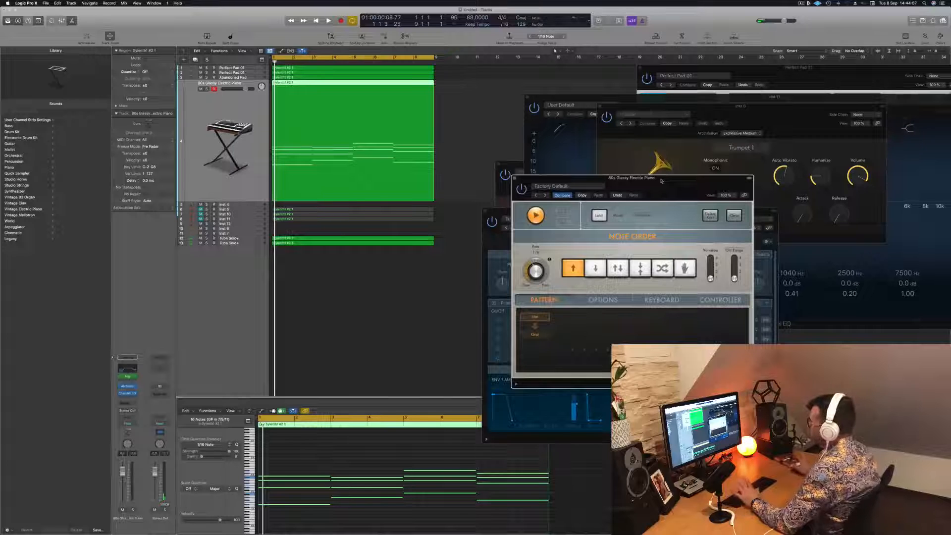
drag(661, 180, 656, 181)
key(space)
key(space)
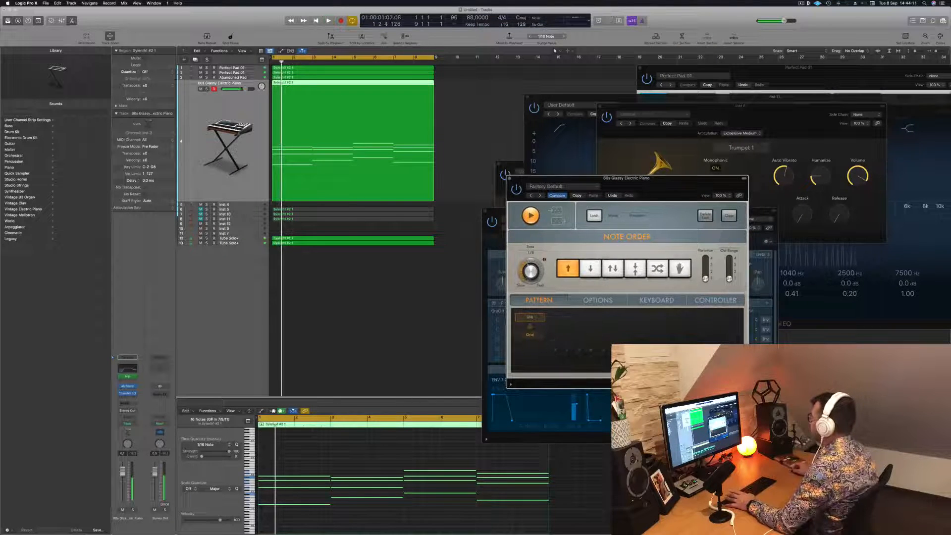
key(space)
drag(652, 190, 637, 264)
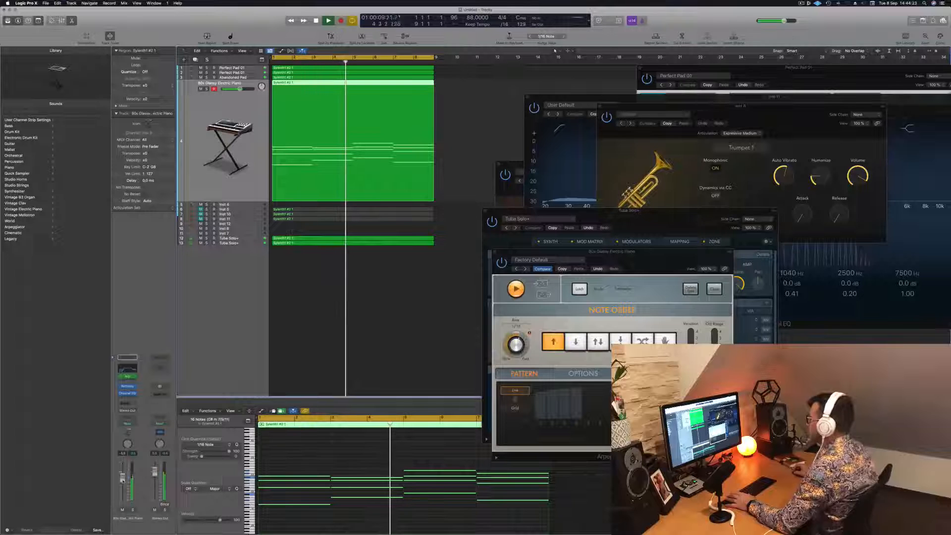
drag(638, 259, 627, 266)
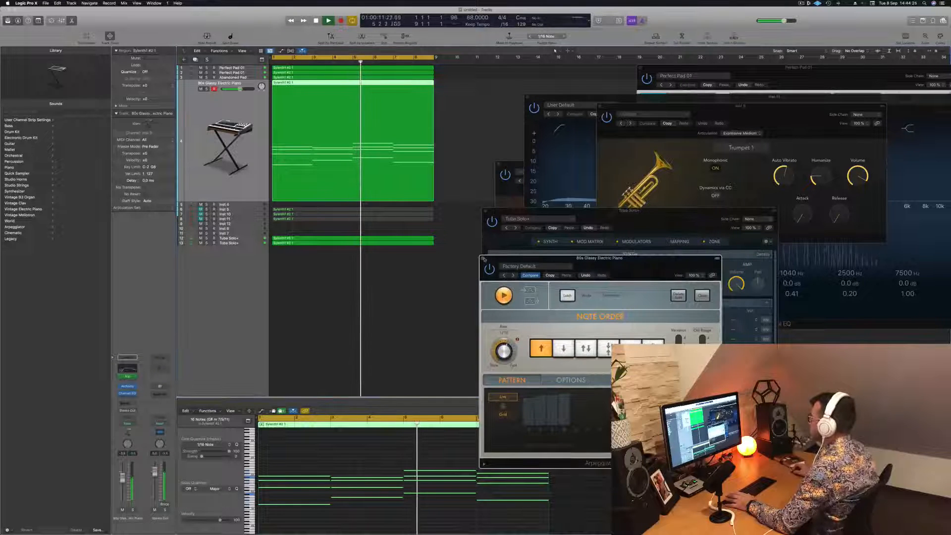
Close the Arpeggiator and Tuba Solo+ Alchemy windows and stop playback
click(483, 258)
drag(485, 212, 479, 213)
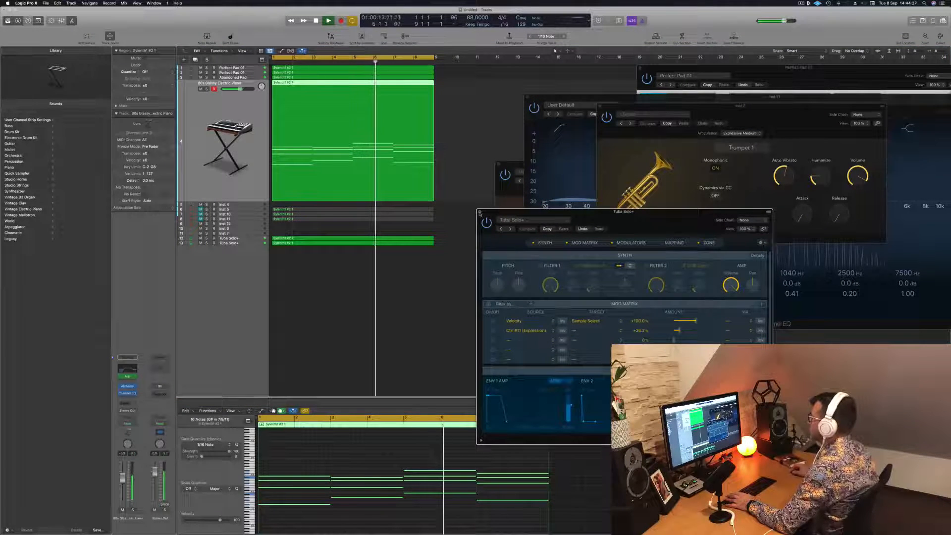
click(480, 212)
key(space)
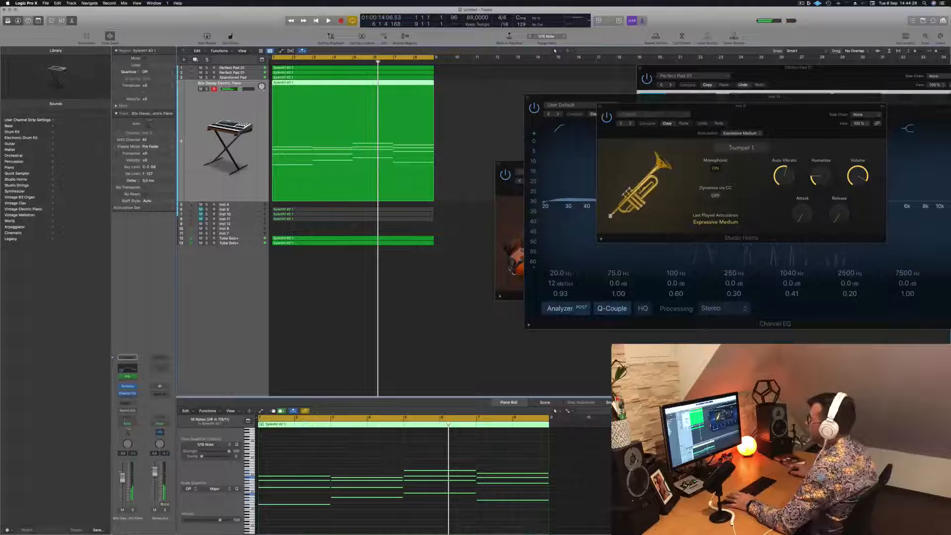
Copy the electric piano's chord region onto the Inst 4 track
drag(375, 84, 343, 210)
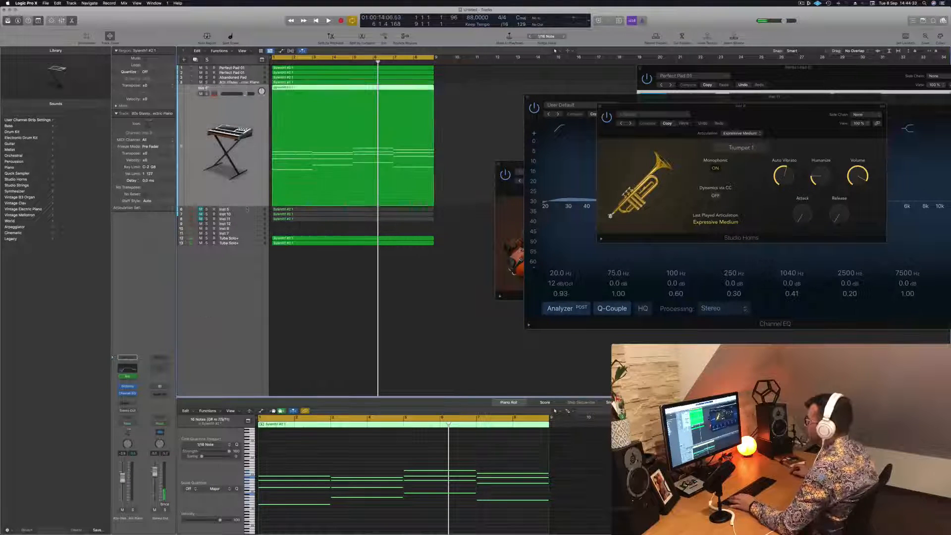
drag(247, 206, 247, 232)
Shorten all chord notes in the Inst 4 region to brief stabs and duplicate the chords one bar further on
drag(307, 462, 519, 532)
drag(547, 445, 485, 457)
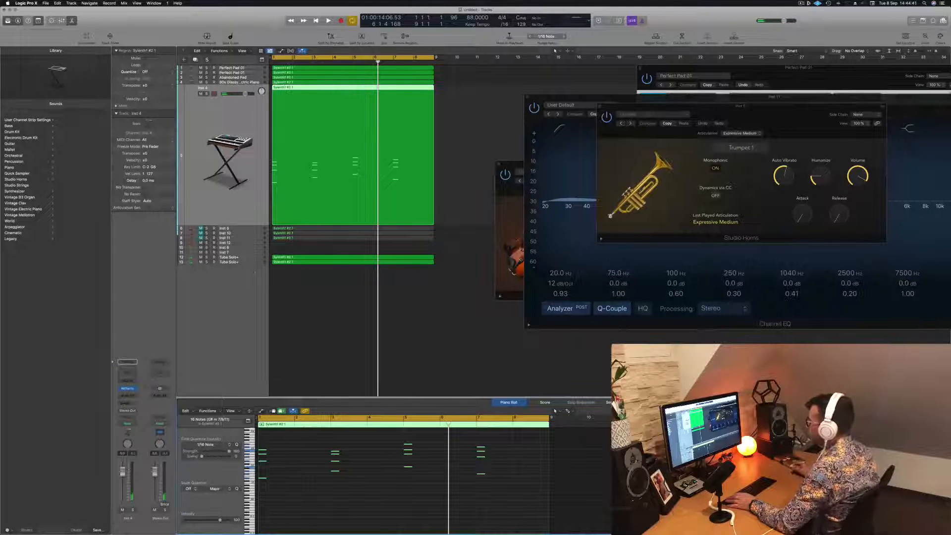
drag(263, 452, 300, 454)
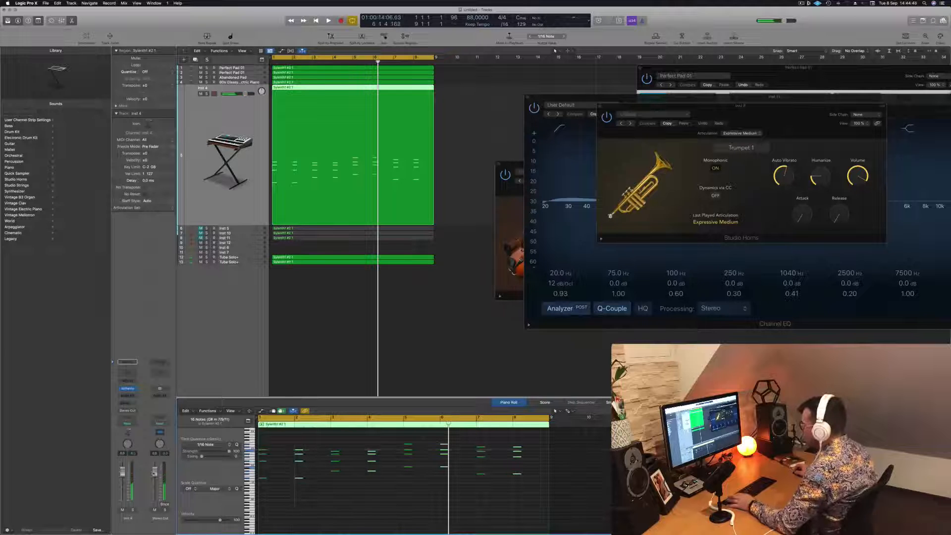
Lower the Inst 4 volume and load the Brassy Jazz Ensemble pad preset in its Alchemy instrument
key(space)
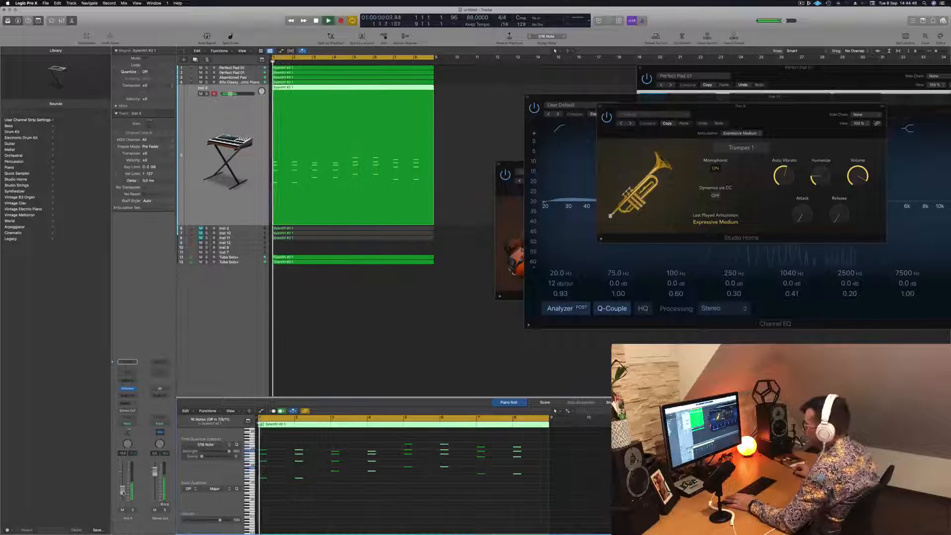
click(128, 388)
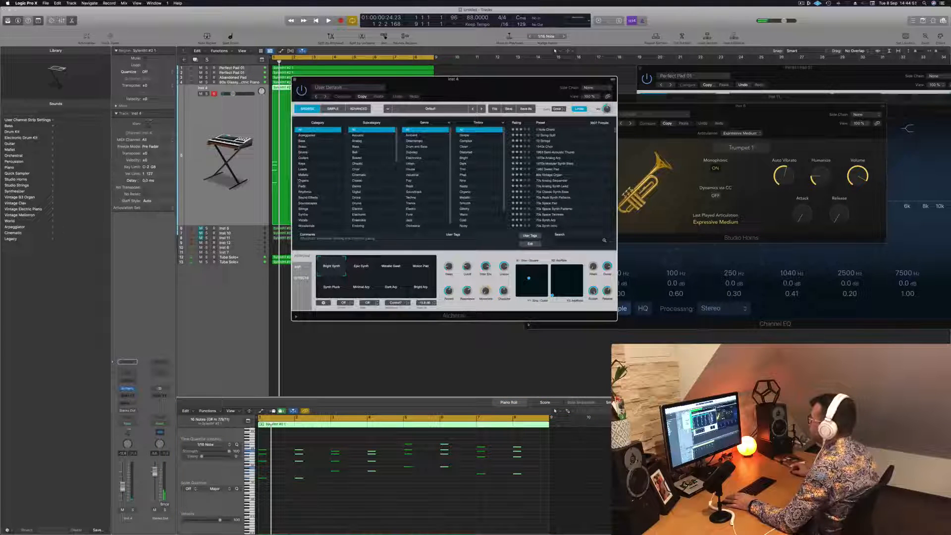
click(301, 186)
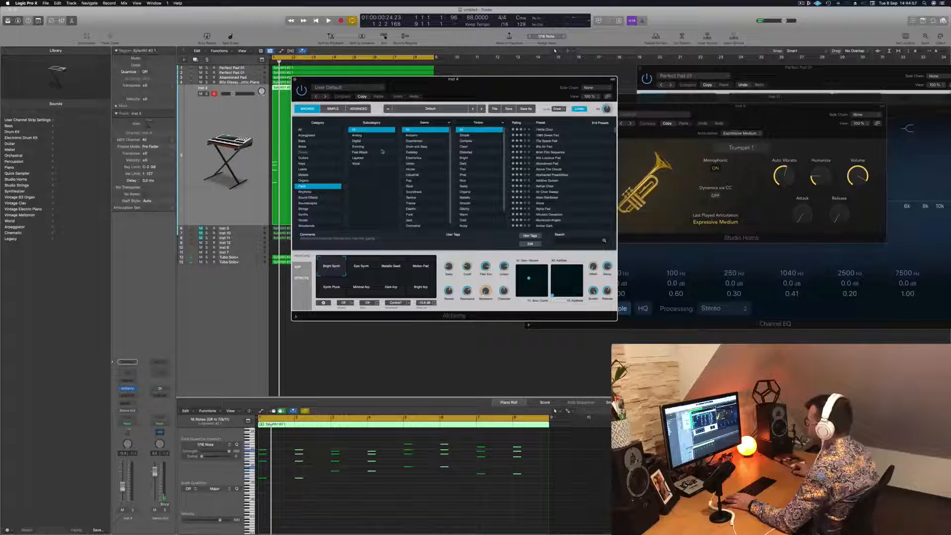
click(359, 153)
click(549, 152)
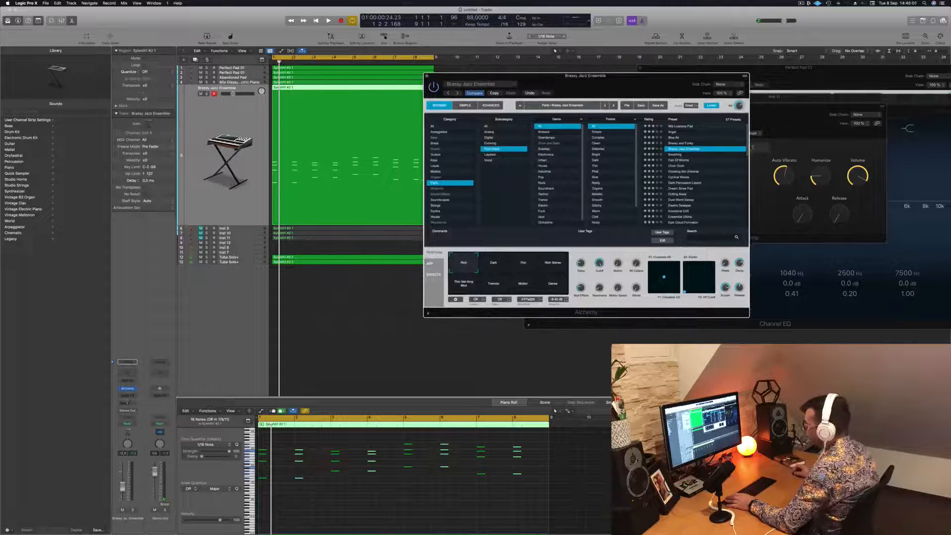
Add a Bus 1 send to the Brassy Jazz Ensemble track and adjust the send level during playback
click(128, 401)
mouse_move(124, 411)
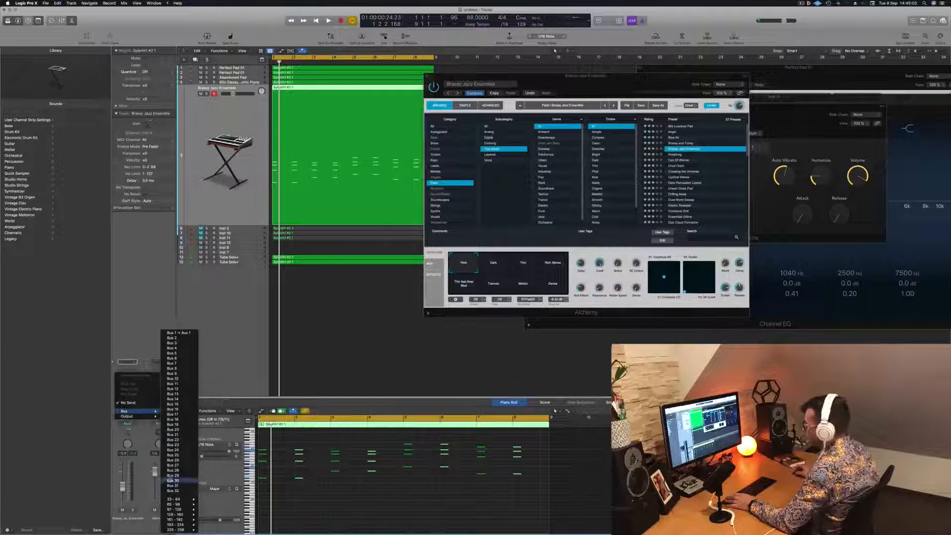
click(178, 332)
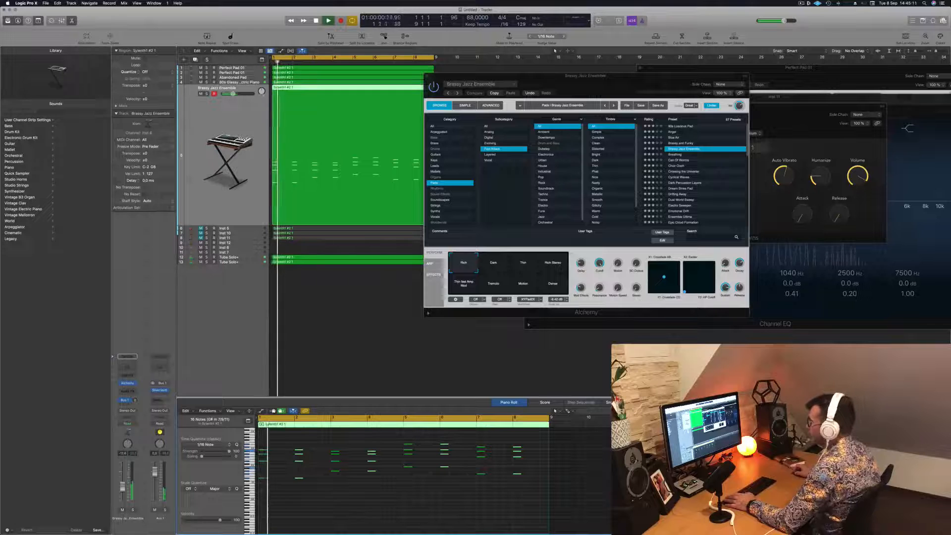
key(space)
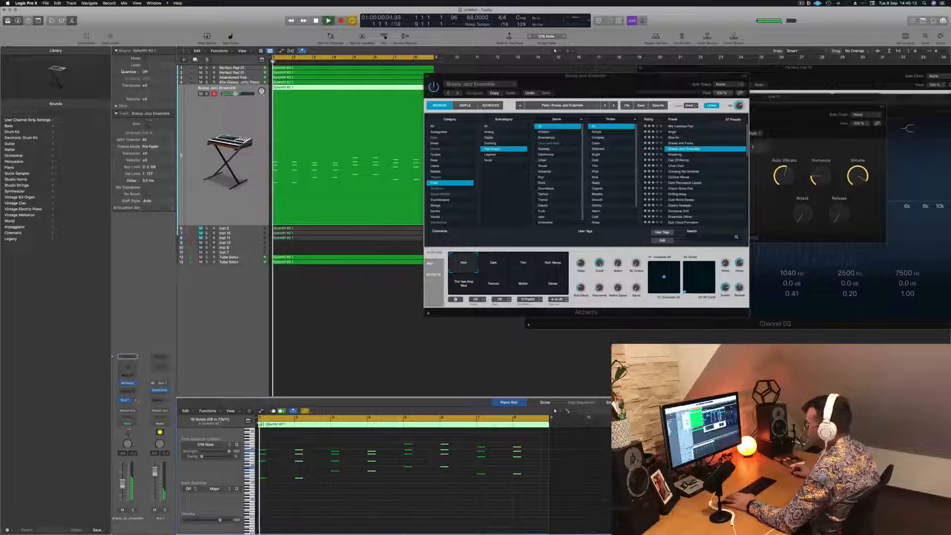
key(space)
key(space)
drag(134, 400, 134, 399)
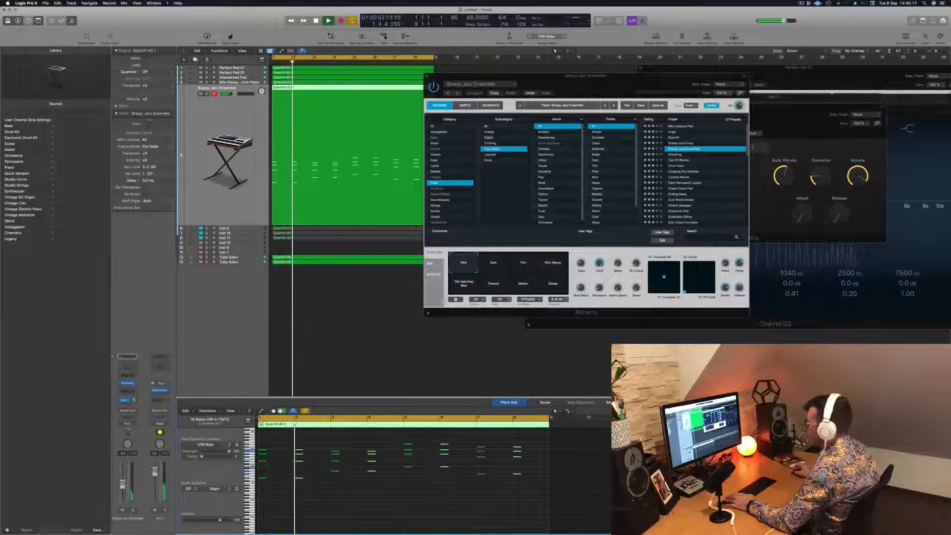
Restart playback and switch the Brassy Jazz Ensemble preset to its Dark performance variation
key(space)
key(space)
click(492, 263)
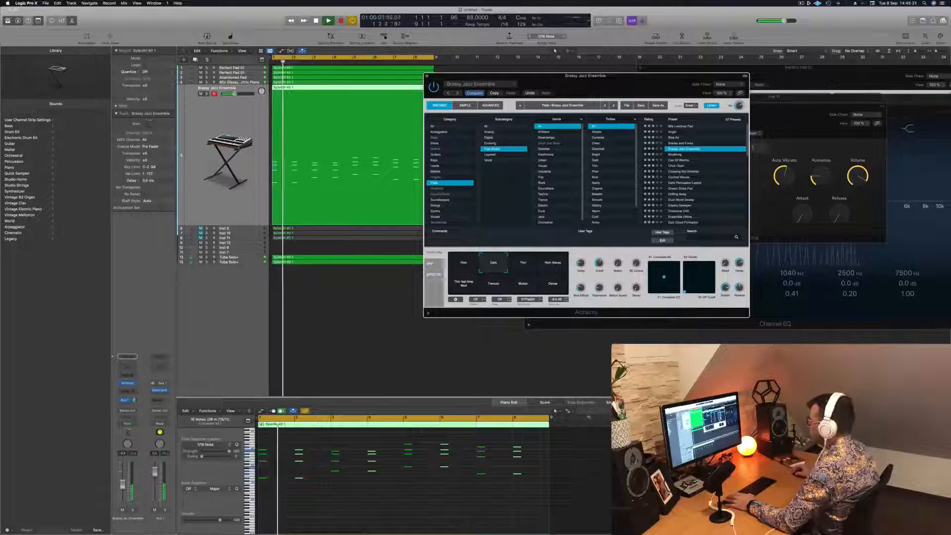
Audition the Brassy Jazz Ensemble preset's performance variations, including Thin, Dense and Tremolo, against the playing chords, ending on Dark
click(123, 483)
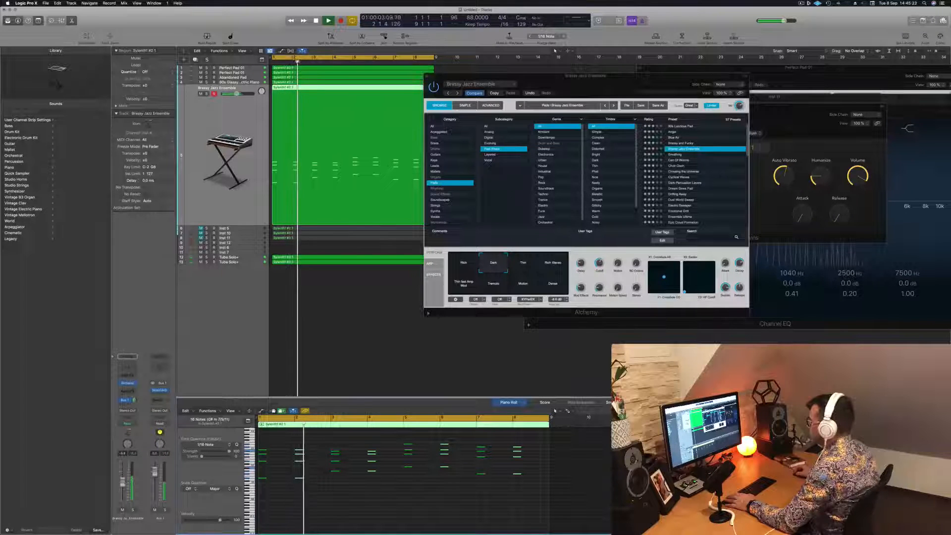
key(space)
key(space)
click(525, 264)
click(555, 265)
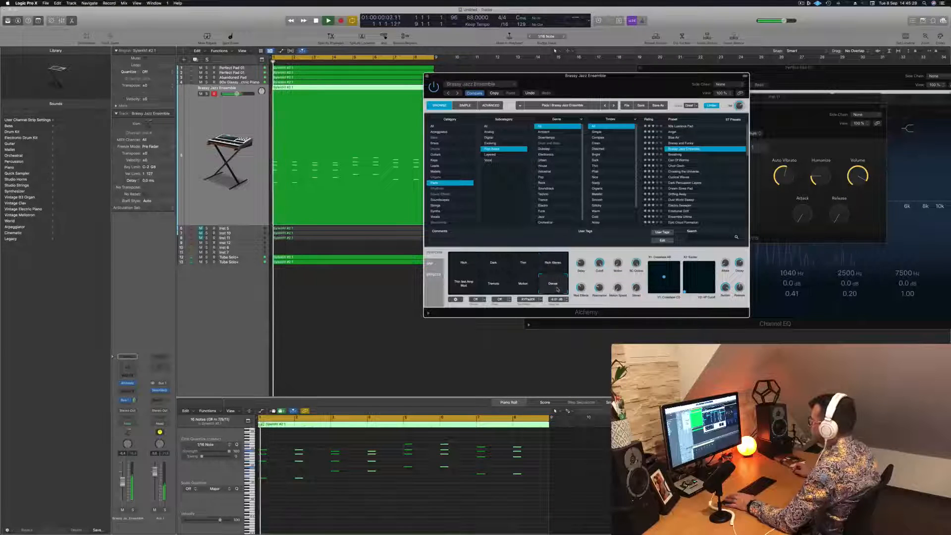
click(463, 286)
key(space)
click(488, 292)
click(496, 266)
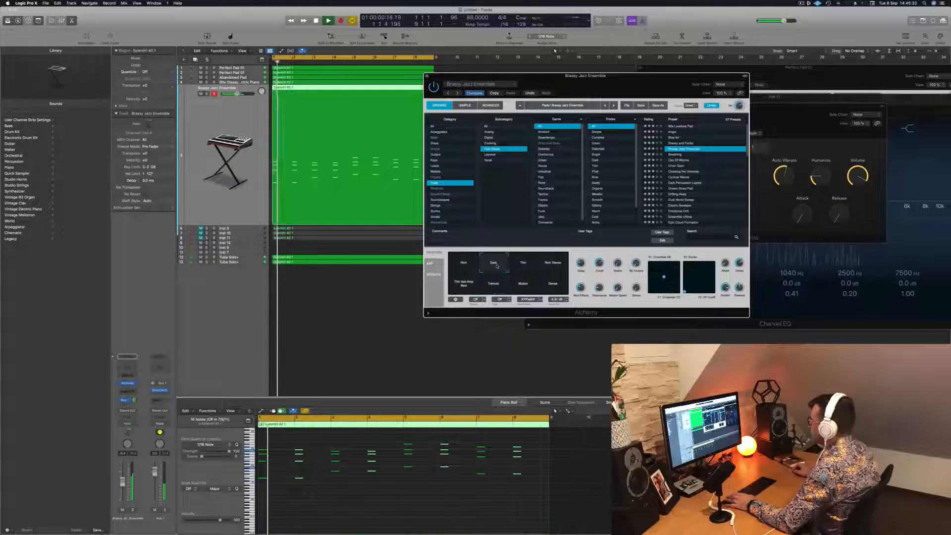
key(space)
Lower the Brassy Jazz Ensemble track's volume slightly and replay the chords
drag(604, 88, 600, 86)
key(space)
drag(123, 485, 122, 488)
key(space)
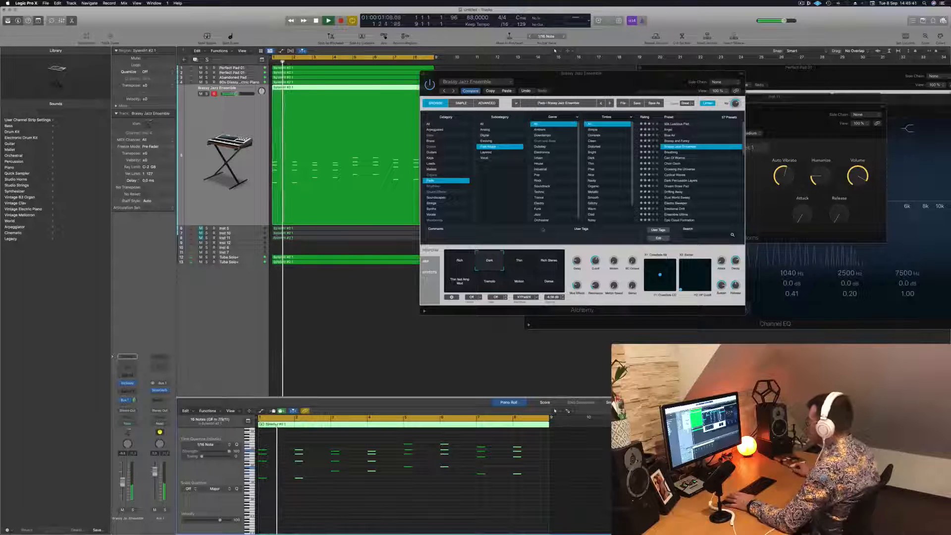
Audition the Breathing and Can Of Worms presets and the one listed after them, restarting playback for each
click(671, 154)
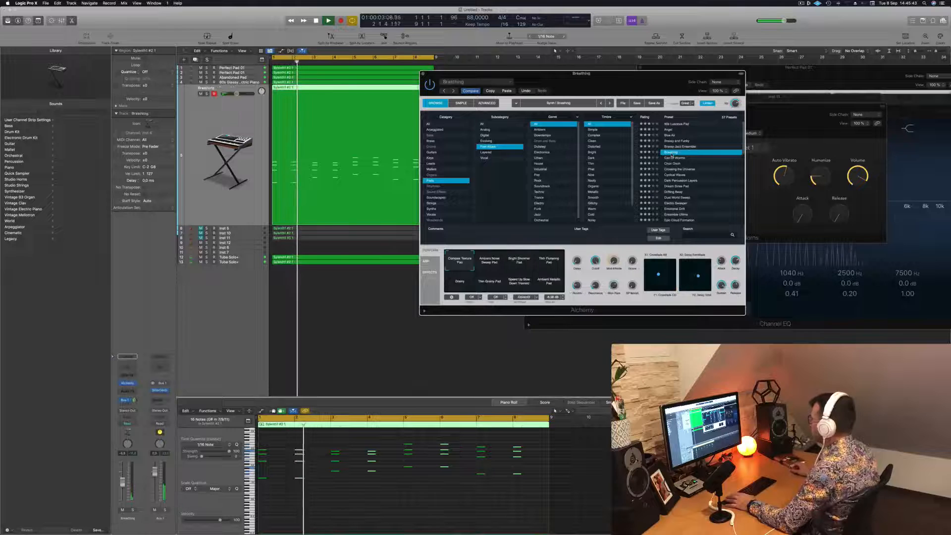
key(Return)
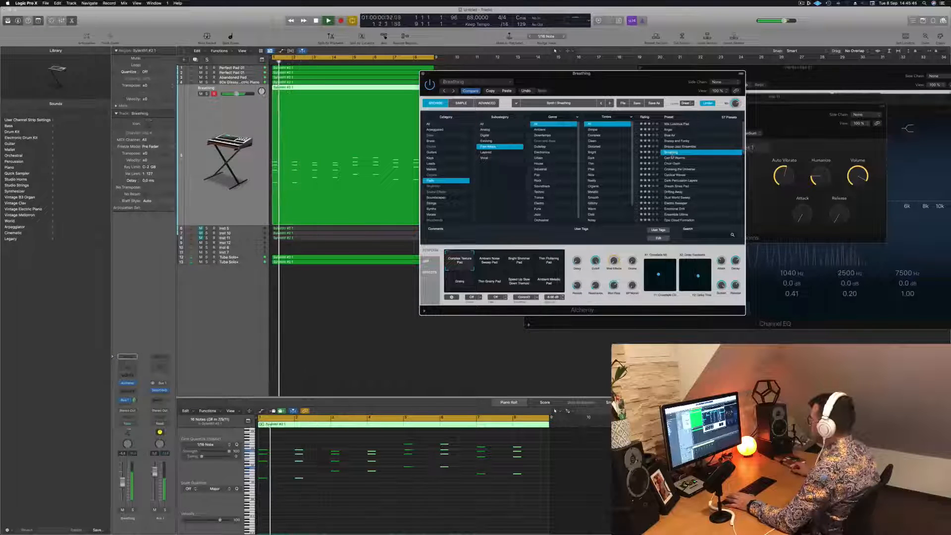
click(672, 158)
key(Return)
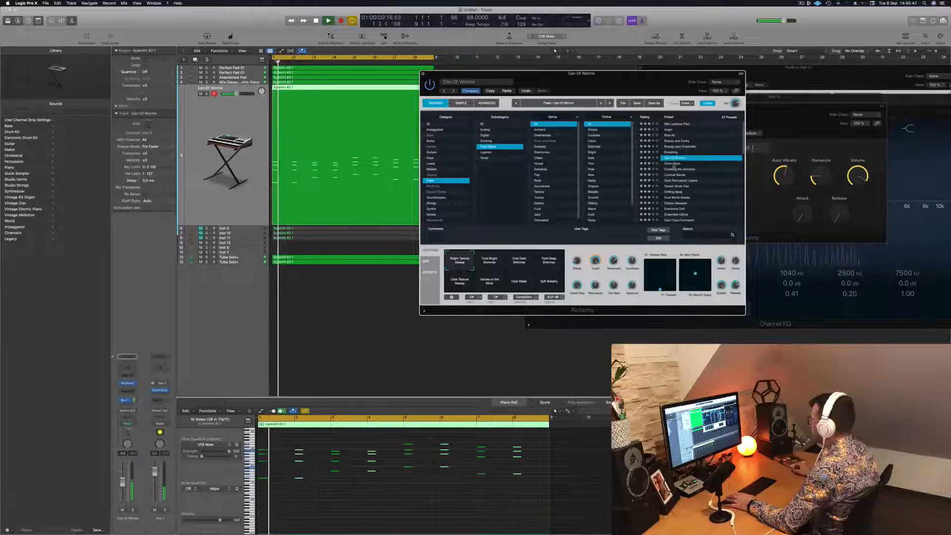
click(674, 164)
key(Return)
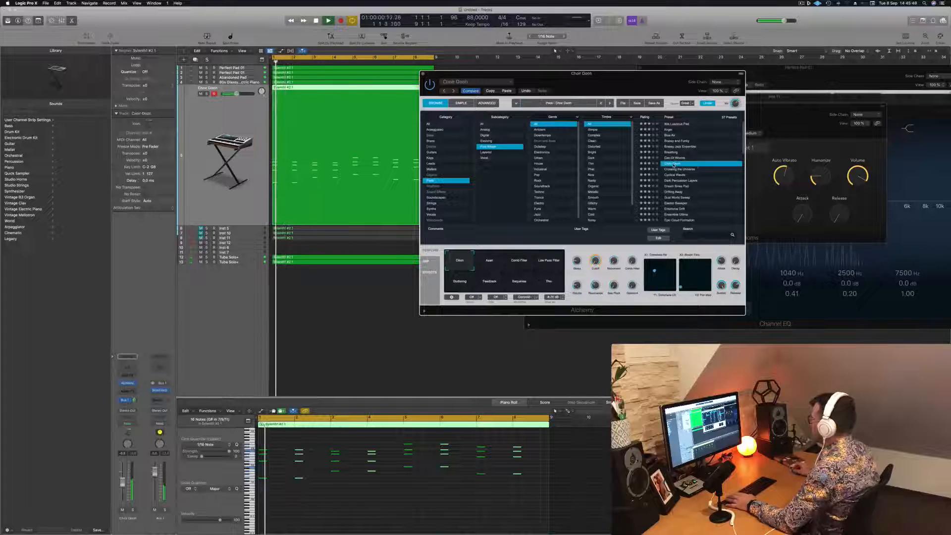
key(Return)
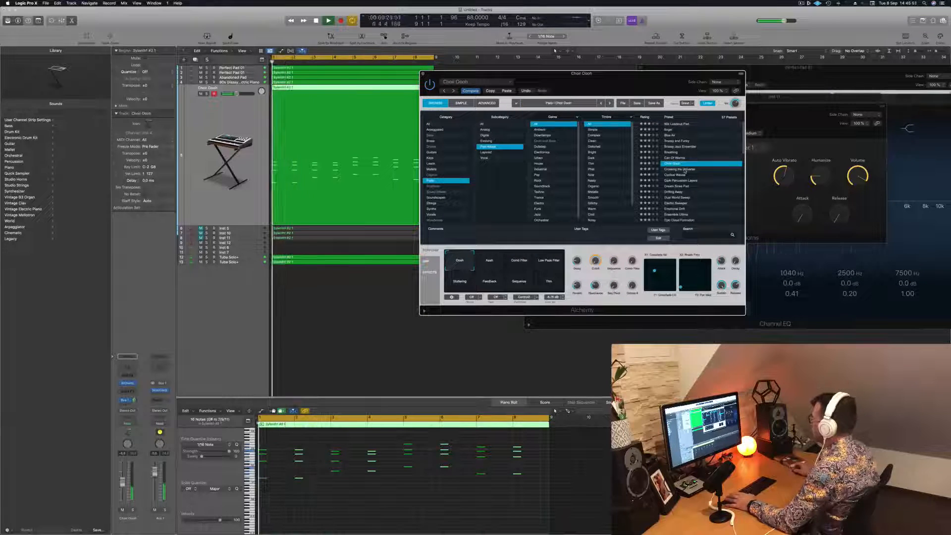
Audition the pad presets from Crossing the Universe to Dark Percussion Layers and Drifting Away, replaying the chords from the start
click(685, 169)
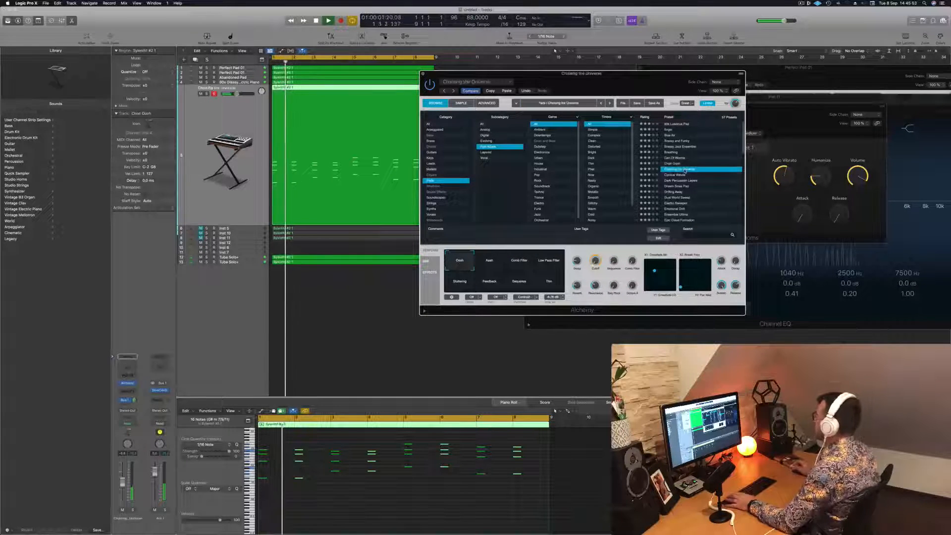
key(Return)
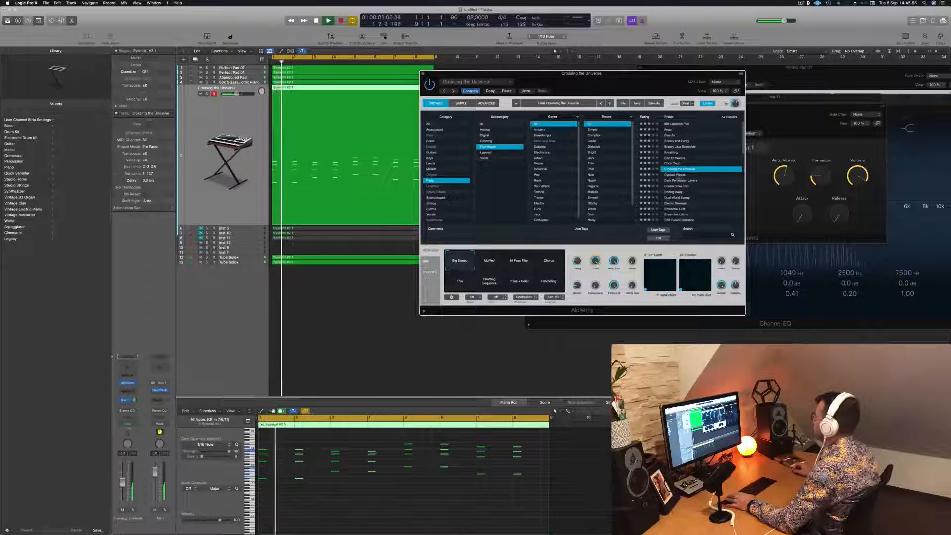
click(685, 175)
key(Return)
click(686, 181)
key(Return)
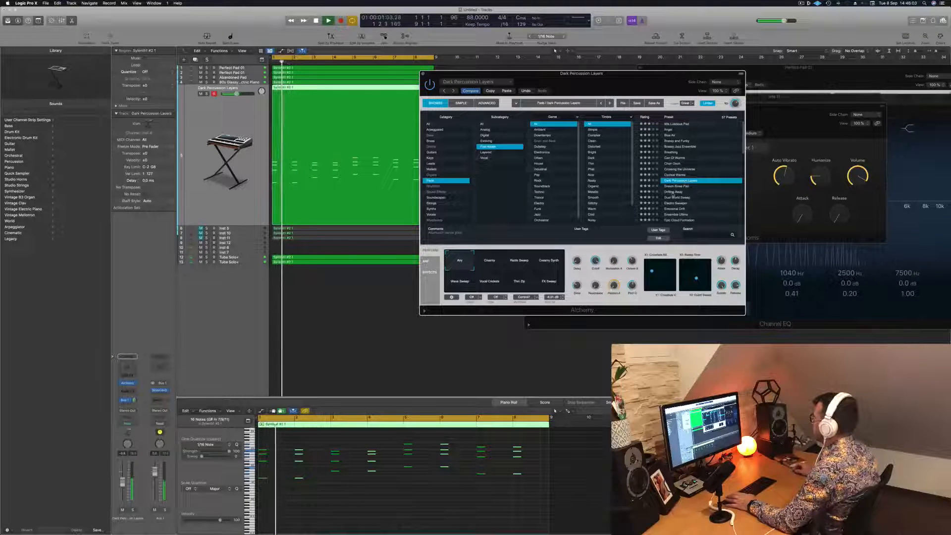
click(673, 192)
key(Return)
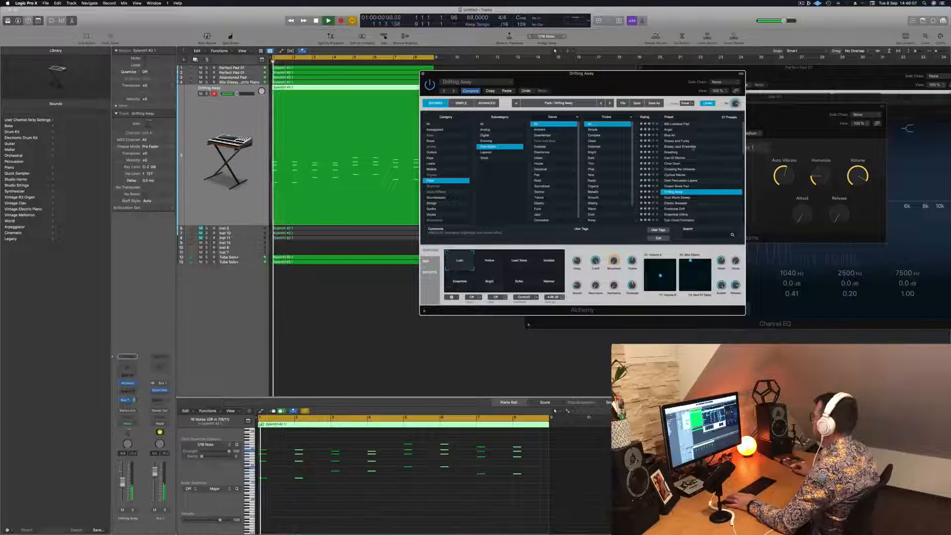
Audition the Breathing, 80s Luscious Pad, Angel and Blue Air presets with the chord part
click(673, 152)
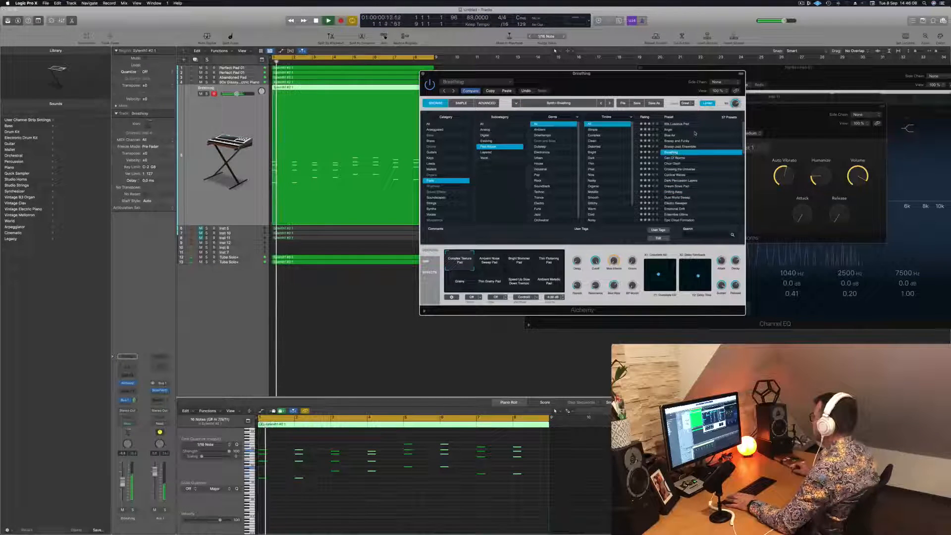
click(679, 124)
key(space)
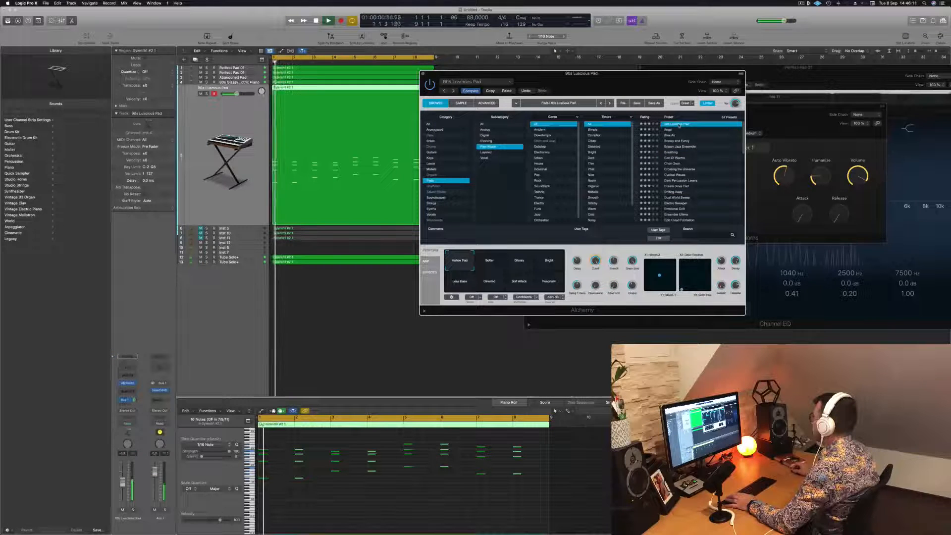
click(671, 130)
key(Return)
key(space)
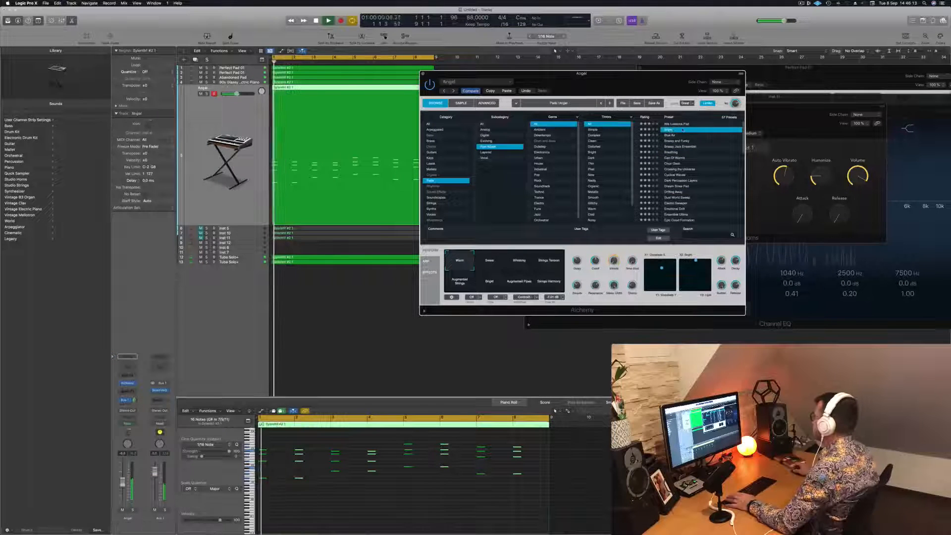
click(673, 135)
key(Return)
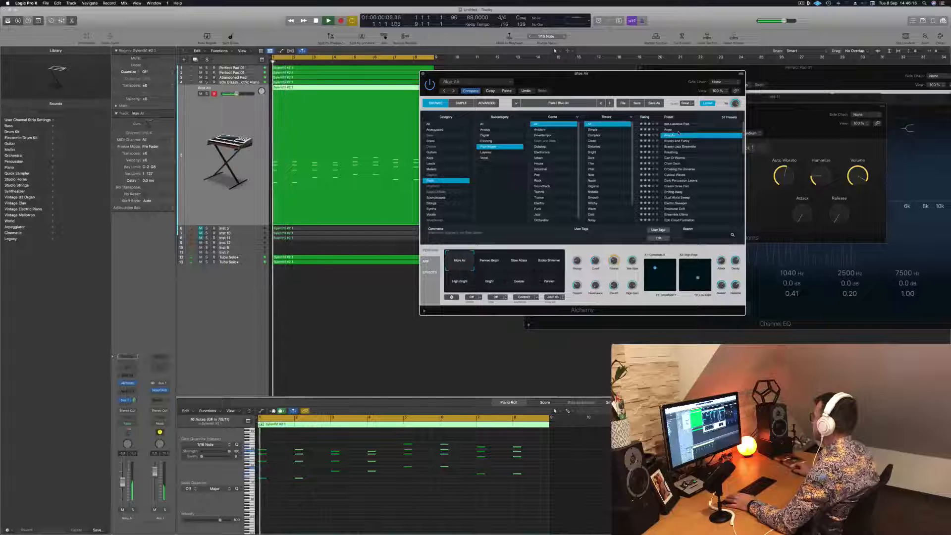
Compare the Brassy and Funky preset's Warm, Rich and other variations with Brassy Jazz Ensemble's Dark variation
click(685, 141)
key(space)
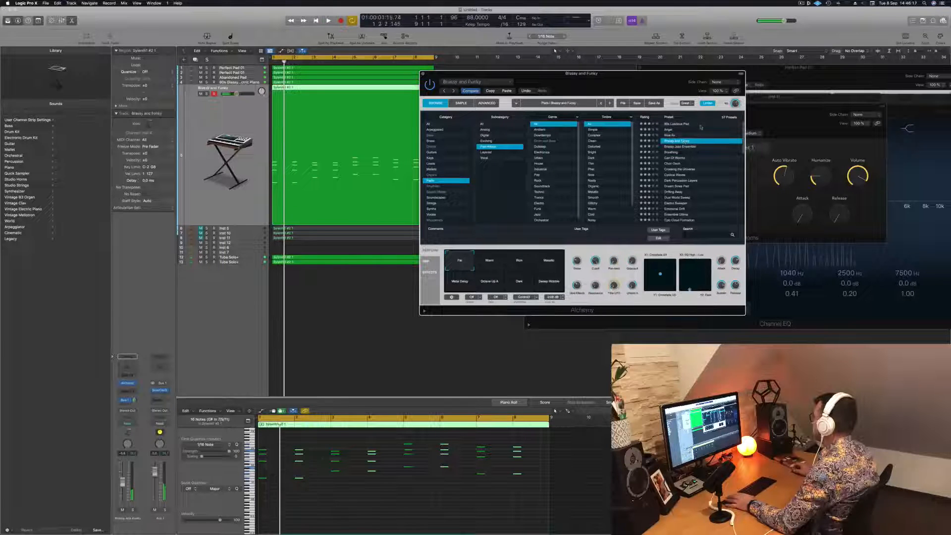
click(499, 263)
click(528, 263)
click(552, 263)
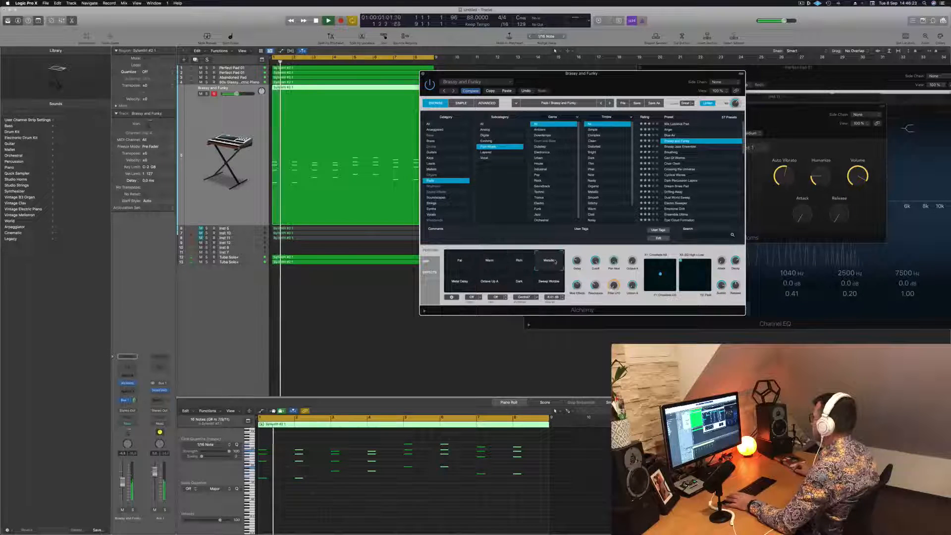
click(550, 281)
click(492, 261)
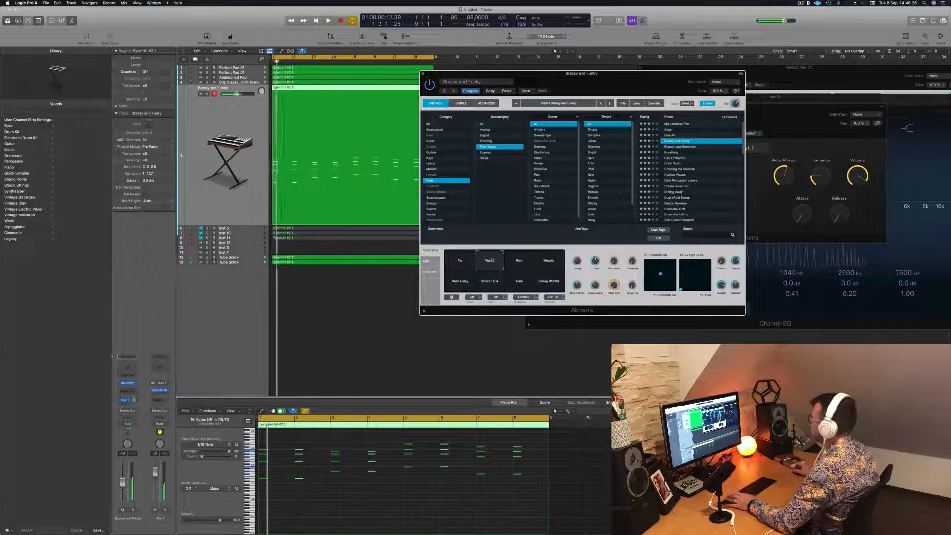
click(680, 146)
click(494, 265)
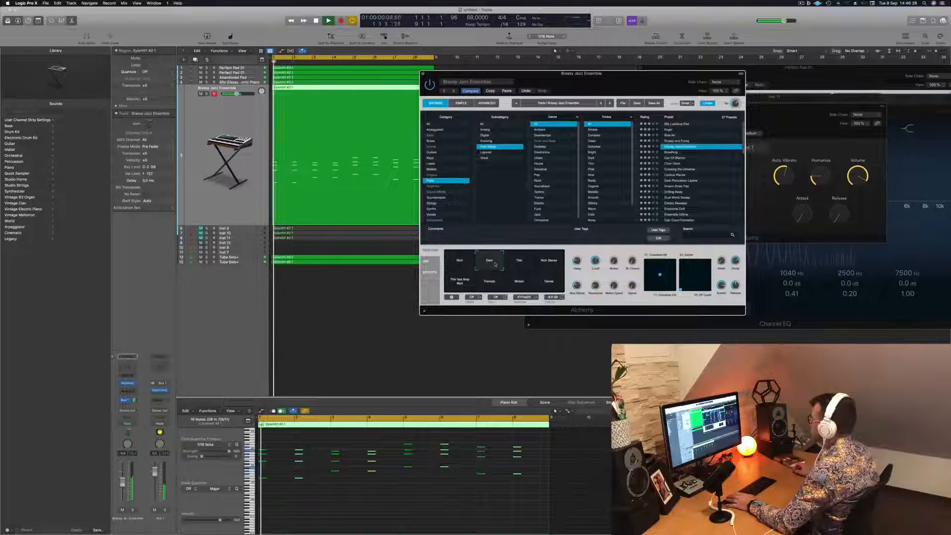
Load the Brassy and Funky preset with its Warm variation, close the Alchemy window and replay the arrangement from the start
click(688, 141)
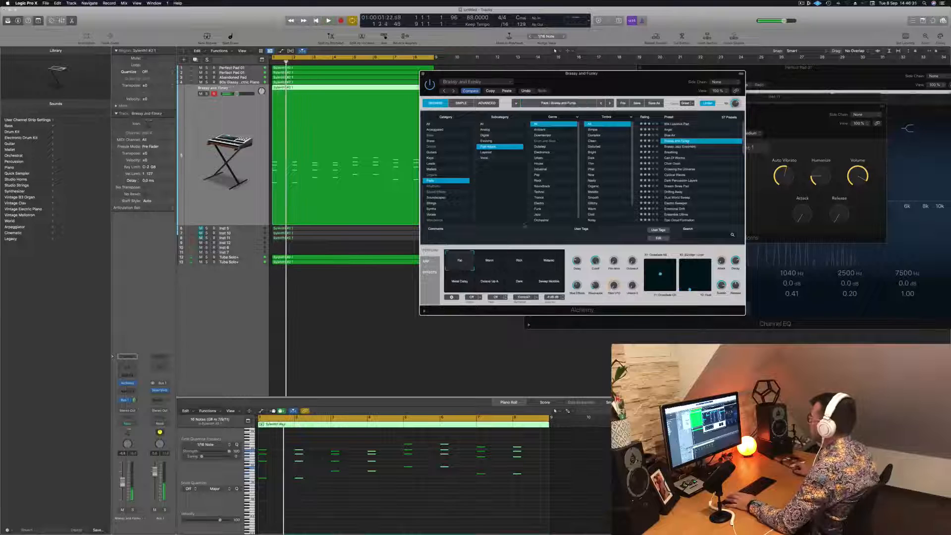
click(485, 261)
key(space)
drag(586, 83, 580, 84)
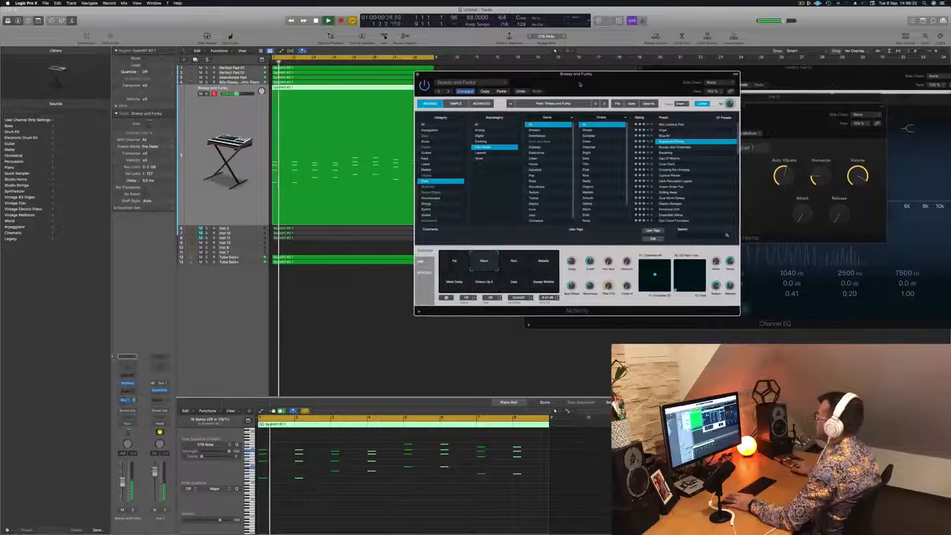
click(419, 74)
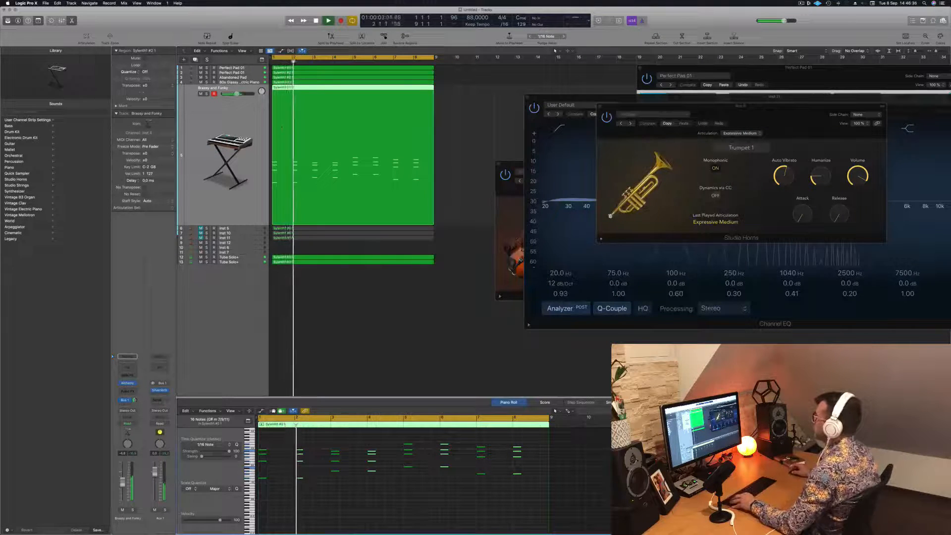
key(Return)
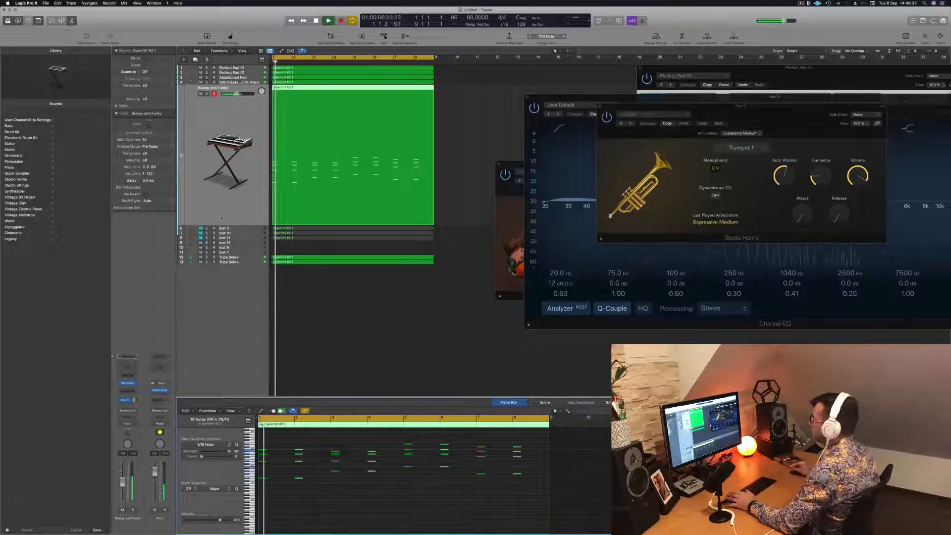
key(Return)
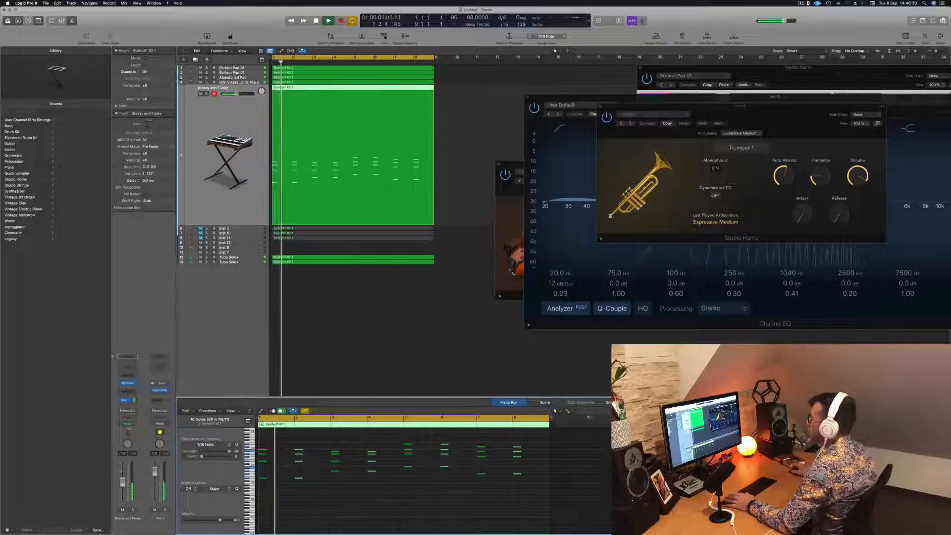
Open the Channel EQ of the 80s Glossy Electric Piano track and set the track's automation mode to Touch
key(Up)
key(Return)
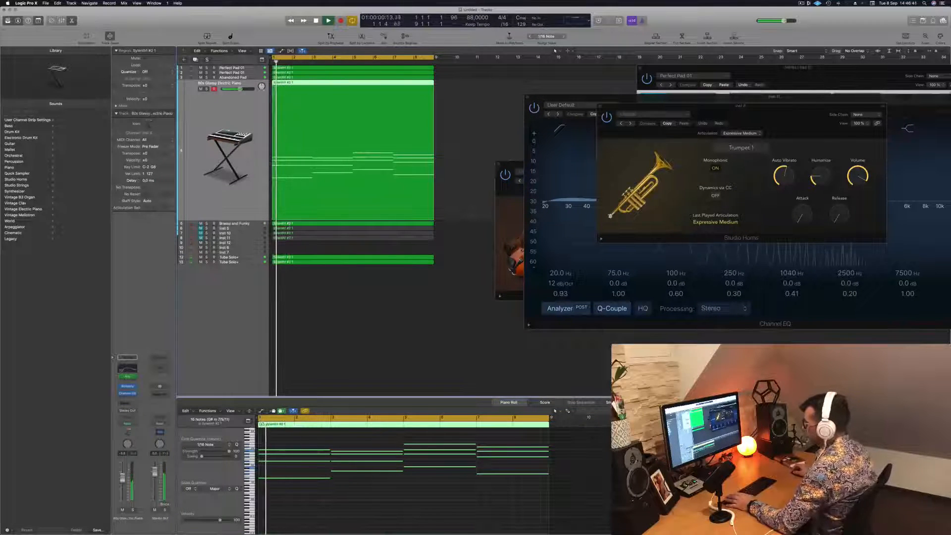
click(132, 370)
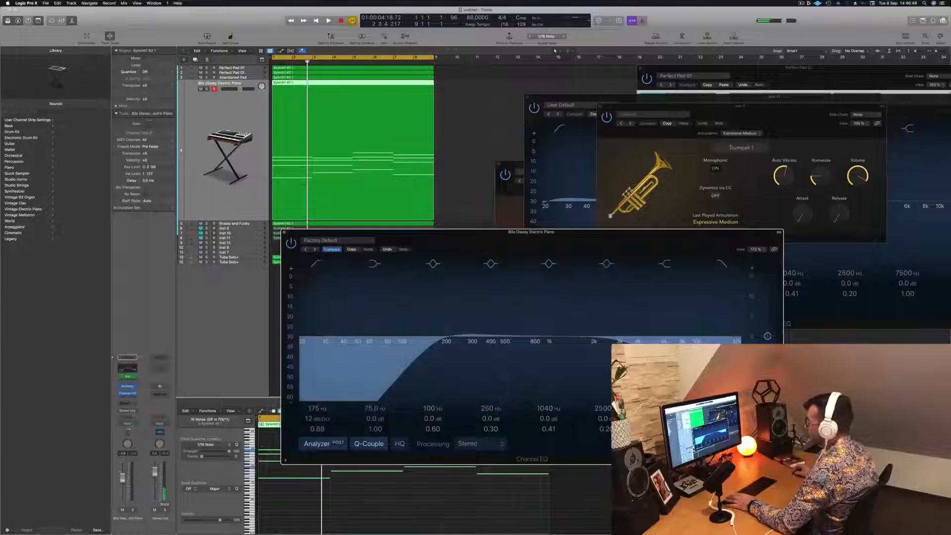
click(131, 425)
click(130, 430)
key(space)
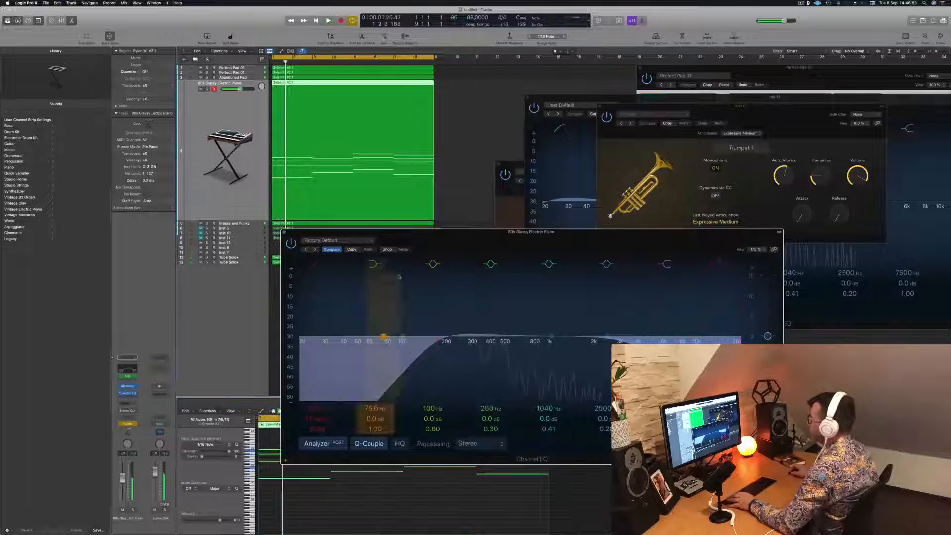
Show track automation, choose the Channel EQ's High Cut Frequency for the electric piano lane and set the mode to Read
key(a)
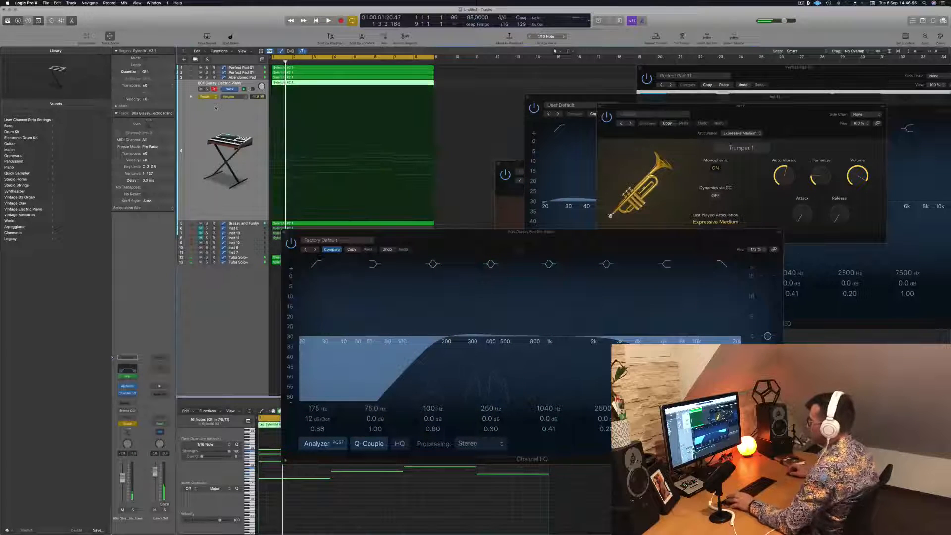
click(229, 97)
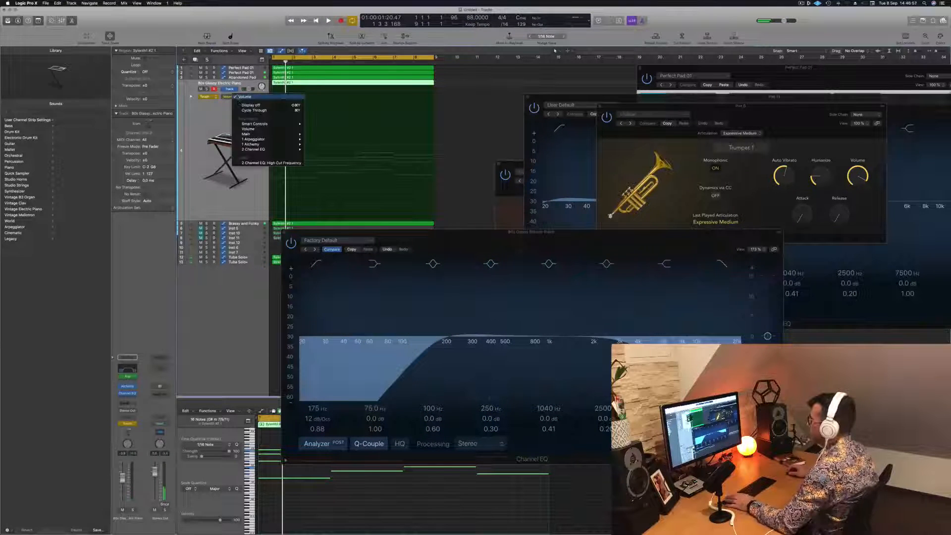
click(265, 163)
click(208, 97)
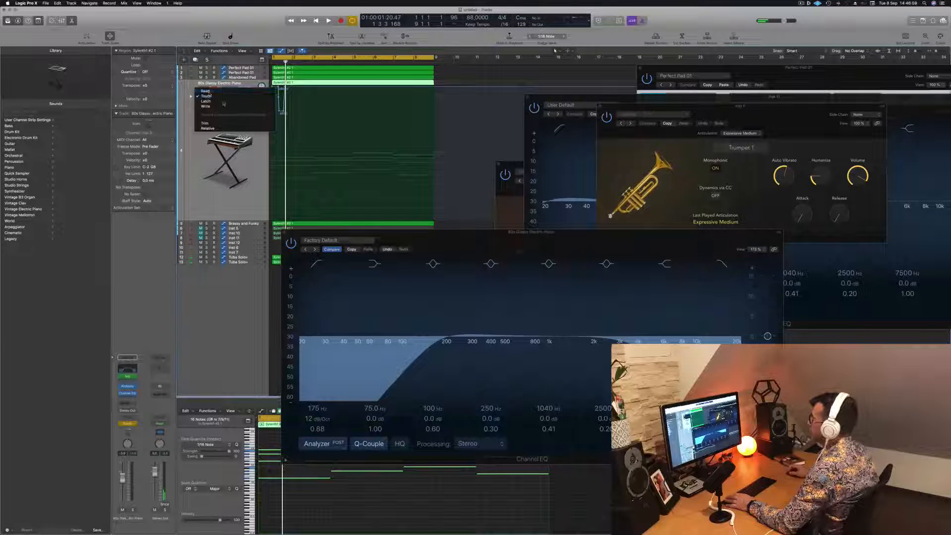
click(208, 92)
Lower the electric piano's high-cut automation and shape it into a rising ramp from bar 1 to bar 5, checking it in playback
drag(286, 87, 272, 166)
key(space)
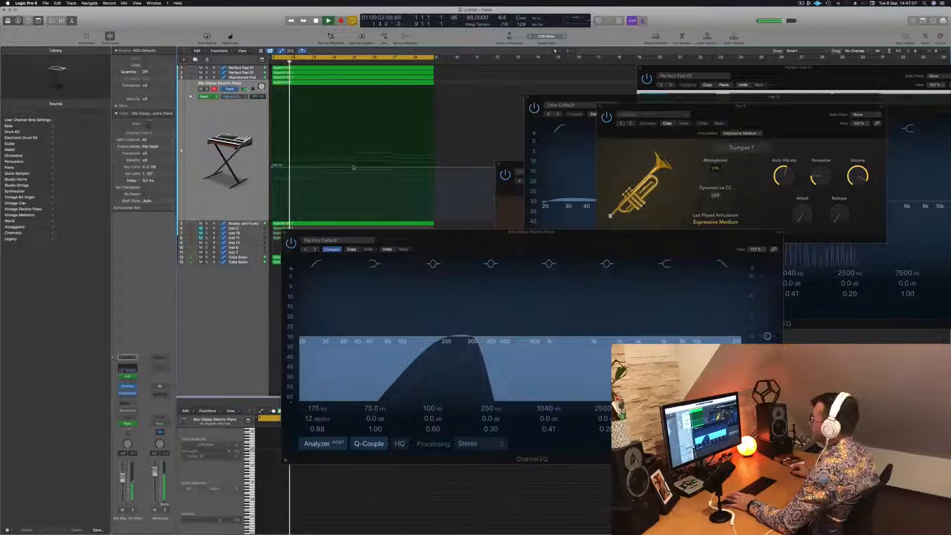
drag(353, 168, 353, 162)
key(Return)
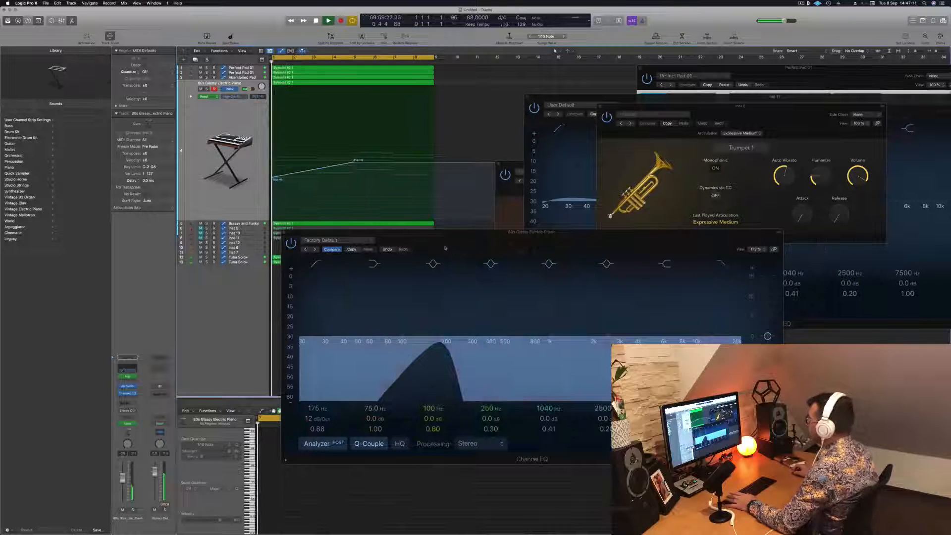
drag(446, 246, 754, 204)
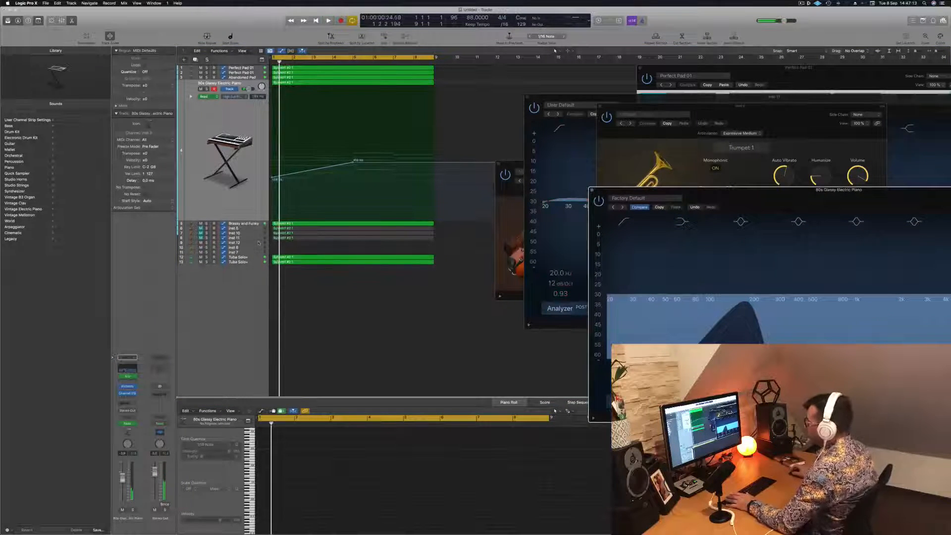
Audition the first Tuba Solo track and create a summing track stack from it
click(257, 258)
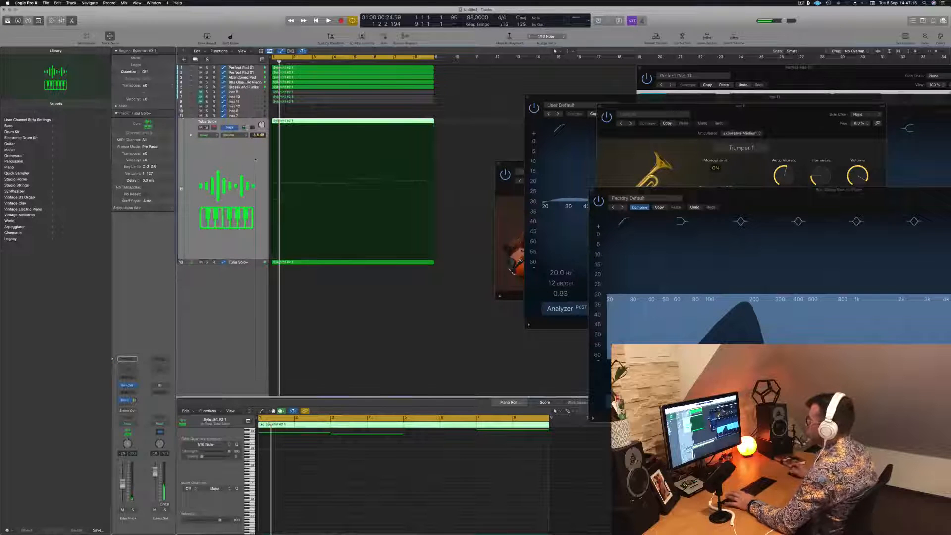
key(space)
key(space)
right_click(253, 157)
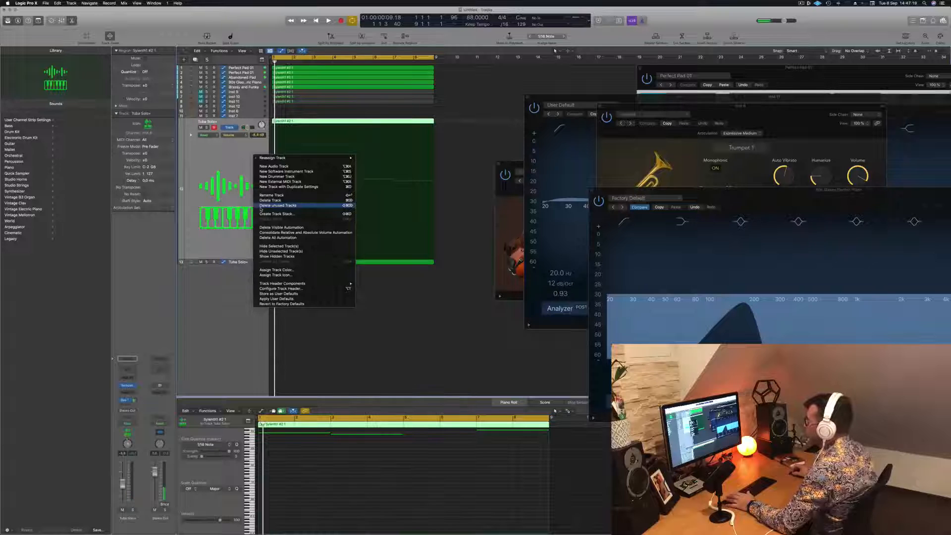
click(262, 213)
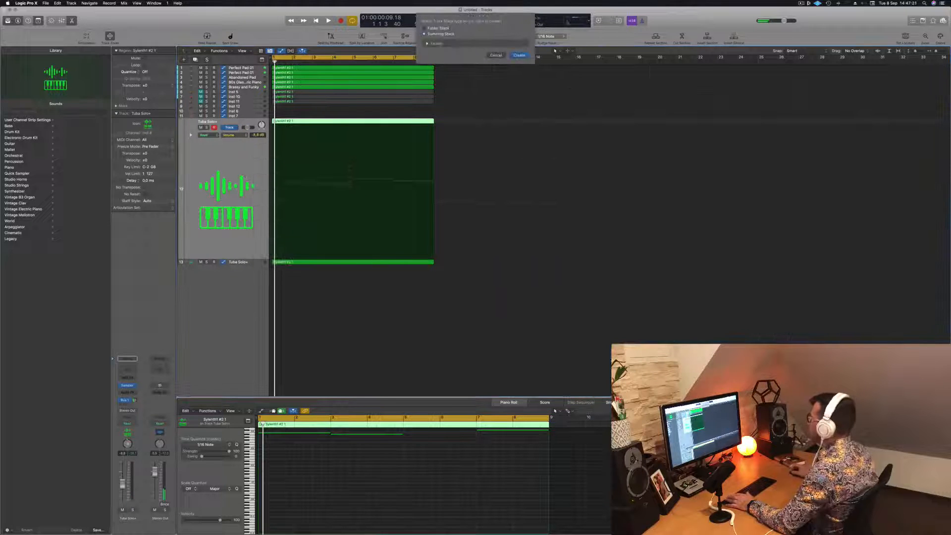
click(519, 55)
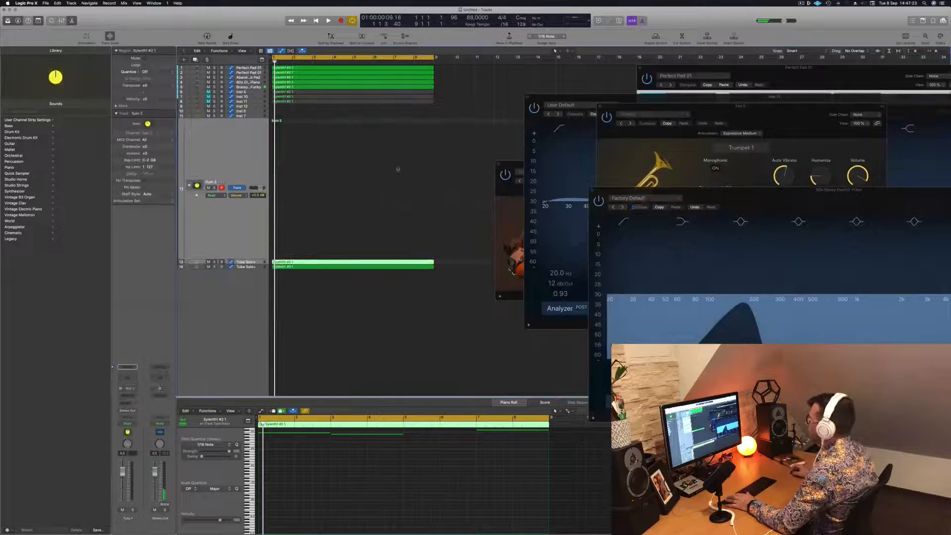
Place the second Tuba Solo track inside the tuba summing stack, then select the stack and check it in playback
drag(258, 267, 261, 123)
key(space)
click(256, 121)
key(space)
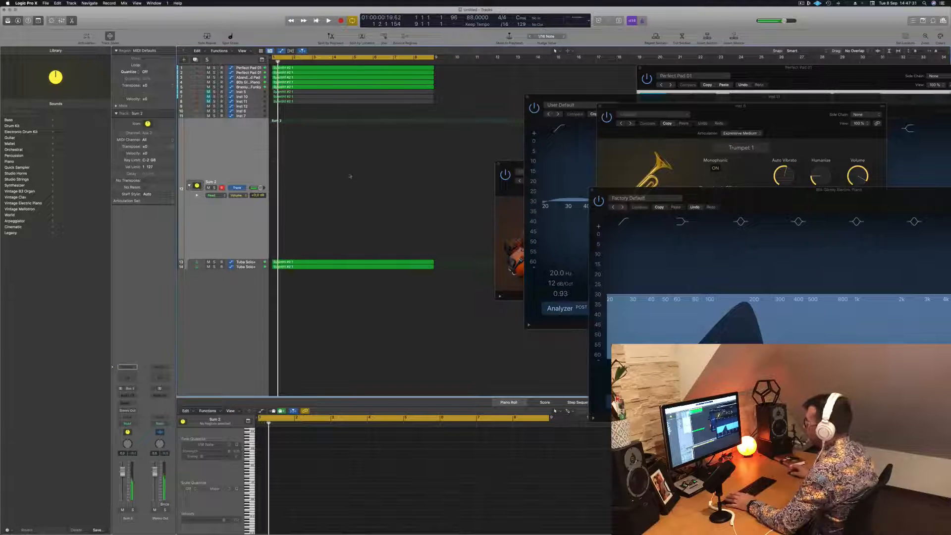
Draw a volume automation ramp on the tuba summing stack, rising from about -12 dB at bar 1 to bar 5
click(351, 165)
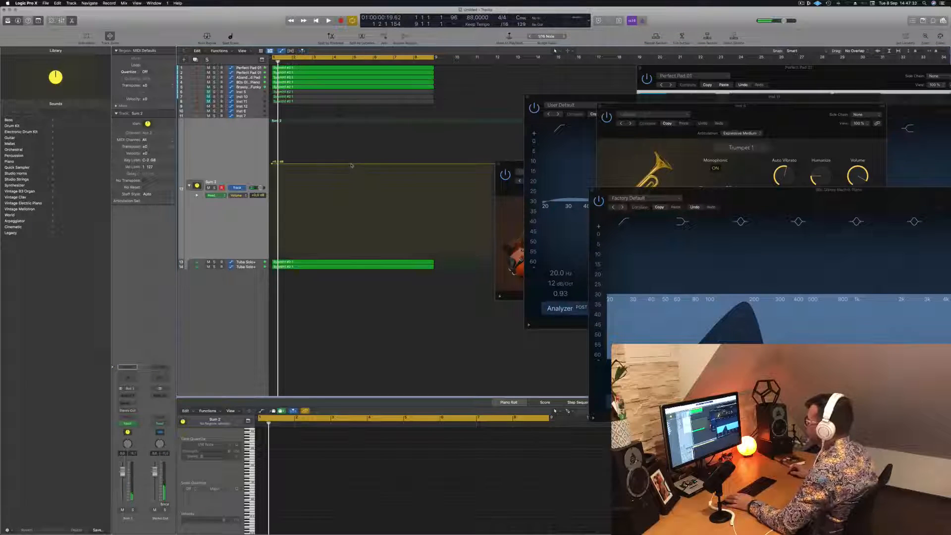
drag(272, 164, 271, 261)
key(space)
key(space)
key(super+Right)
key(super+Up)
key(super+Up)
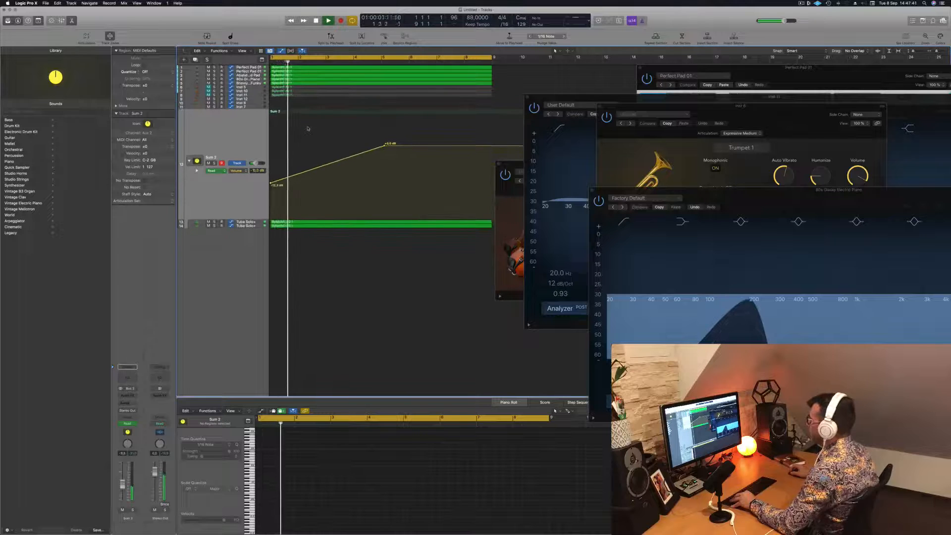
Reduce the tuba stack's volume peak at bar 5, drop it there to -13.2 dB and add a second rise up to bar 9
drag(385, 146, 381, 185)
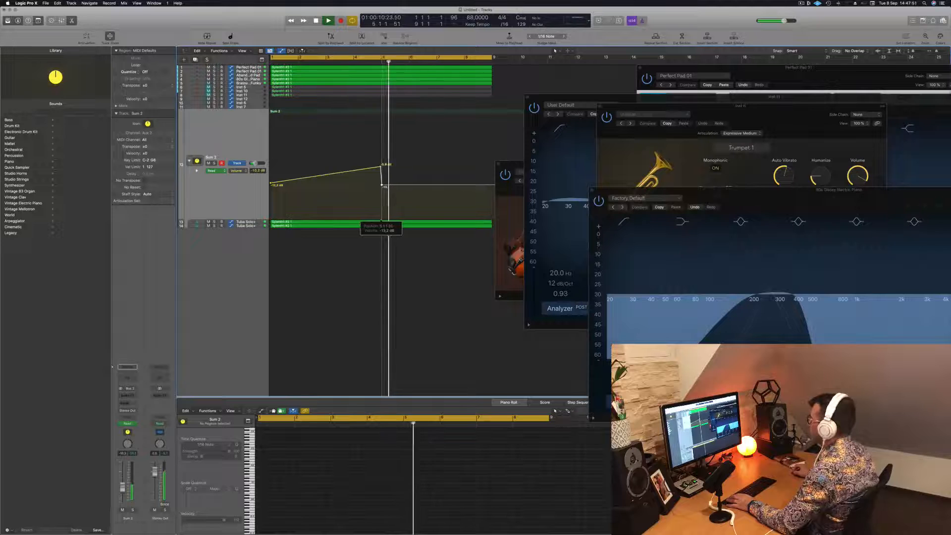
drag(518, 164, 683, 166)
drag(492, 185, 492, 162)
key(z)
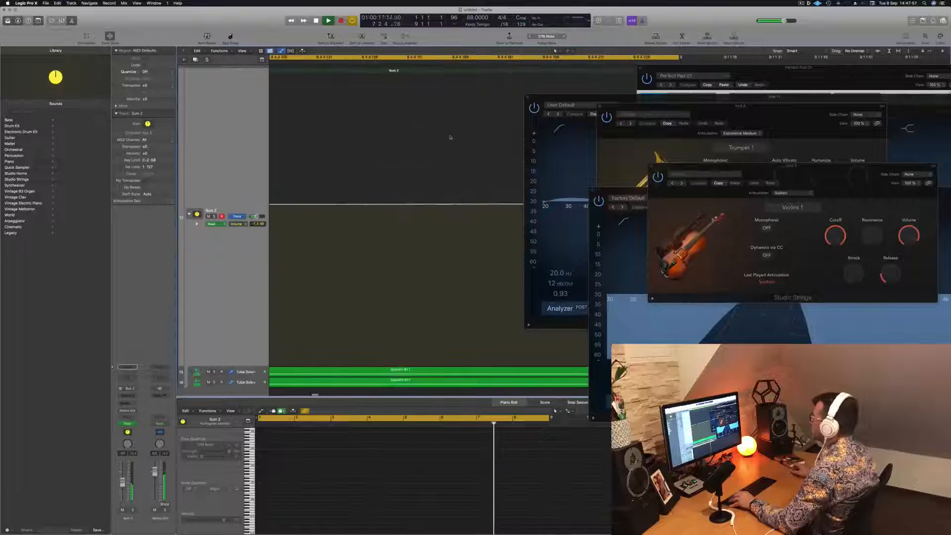
key(space)
key(z)
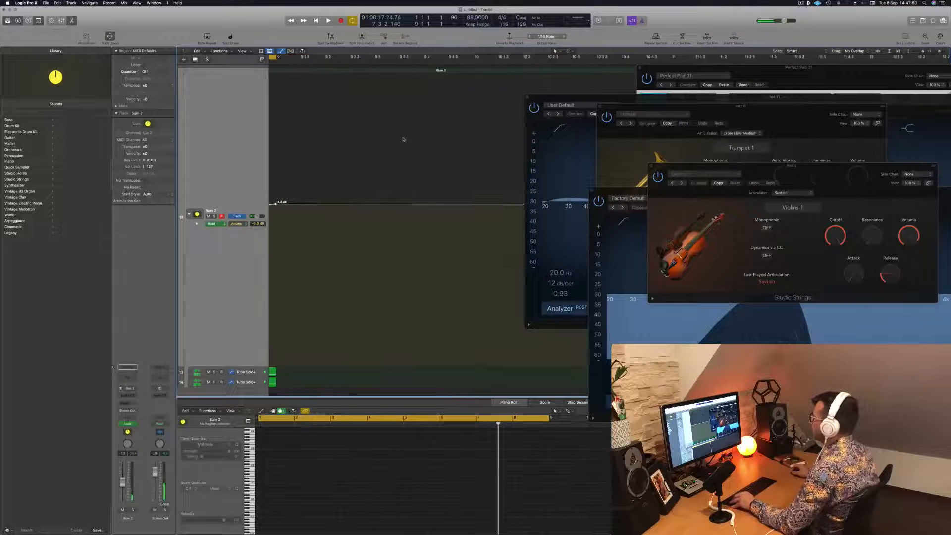
Move the Channel EQ window aside so that the tuba stack's volume automation is unobstructed
click(569, 117)
scroll(351, 275, down, 5)
scroll(366, 157, left, 8)
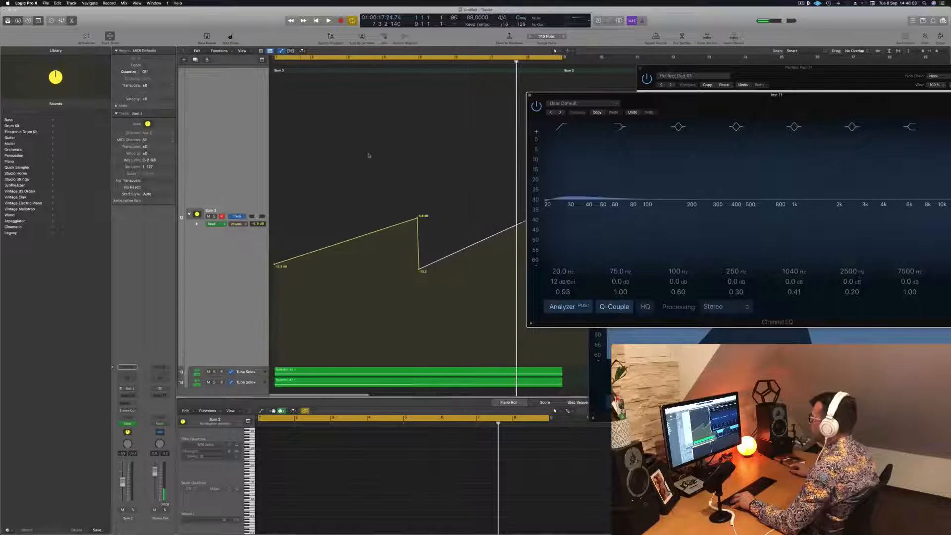
scroll(370, 155, down, 4)
drag(579, 100, 869, 147)
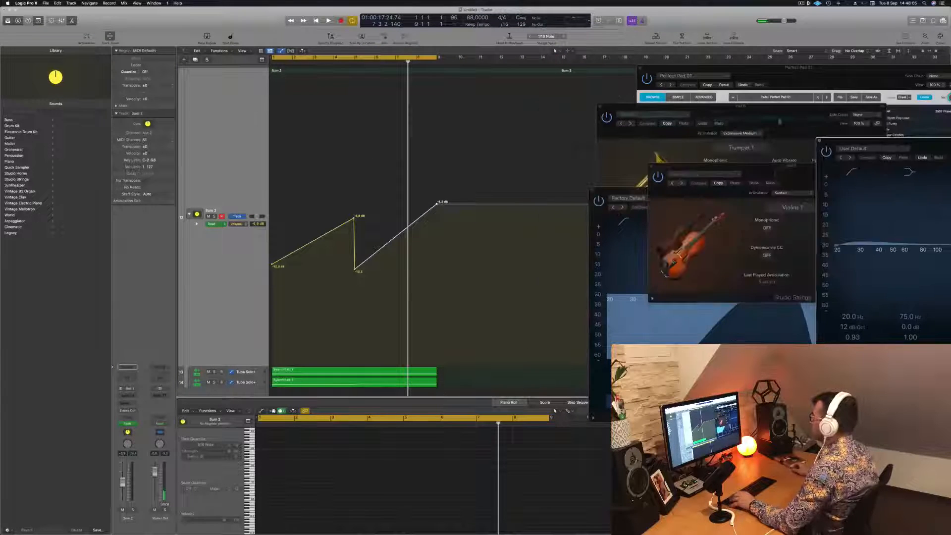
Repeat all regions with their automation to fill four eight-bar passes and extend the cycle range over them for playback
click(477, 60)
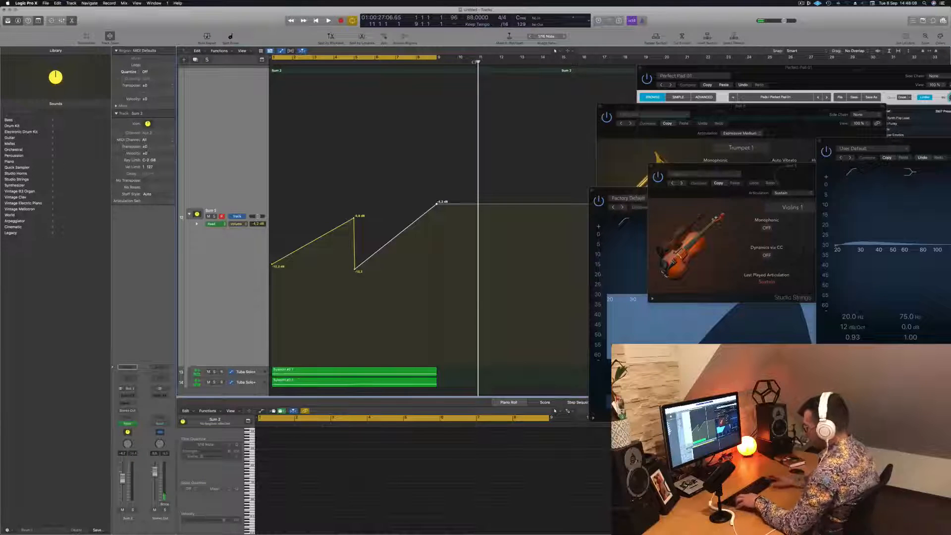
key(super+r)
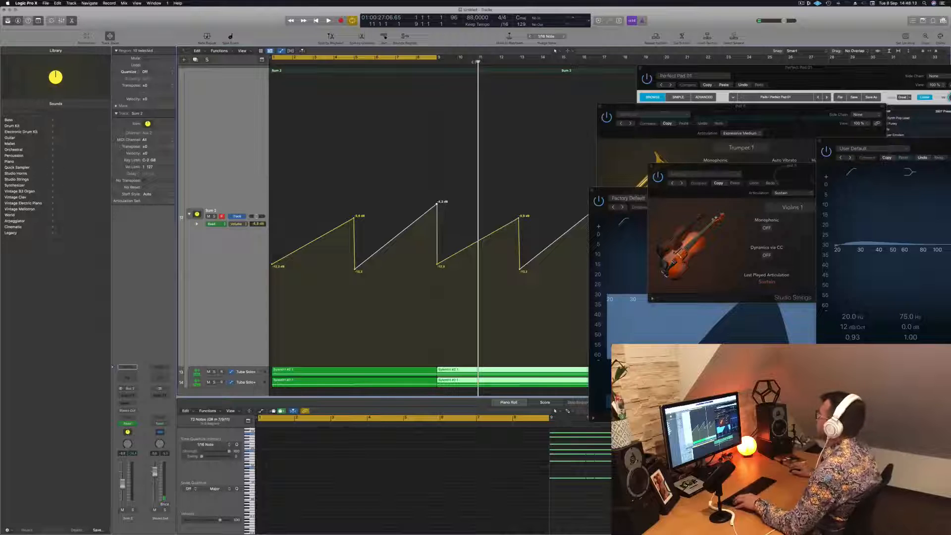
scroll(423, 67, down, 5)
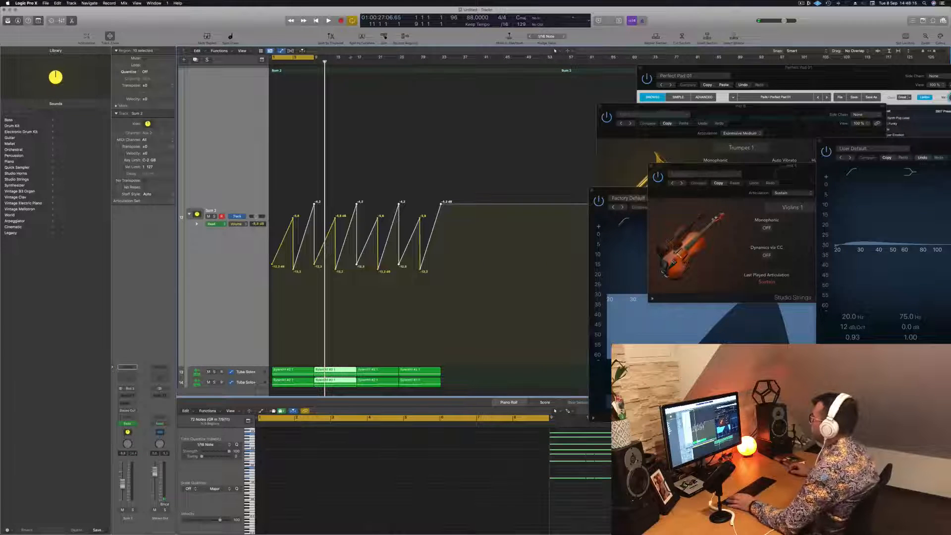
drag(315, 58, 443, 68)
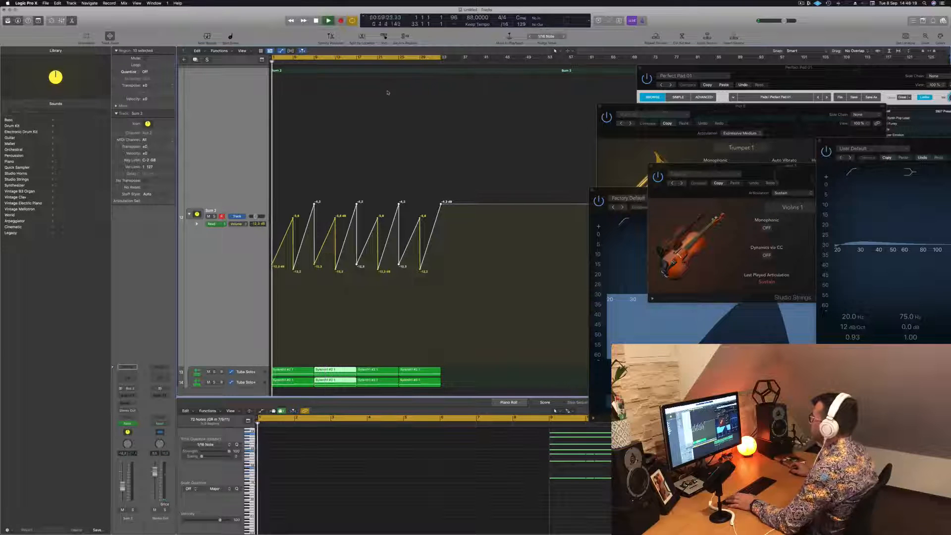
key(super+Right)
key(super+Right)
key(super+Right)
key(super+Right)
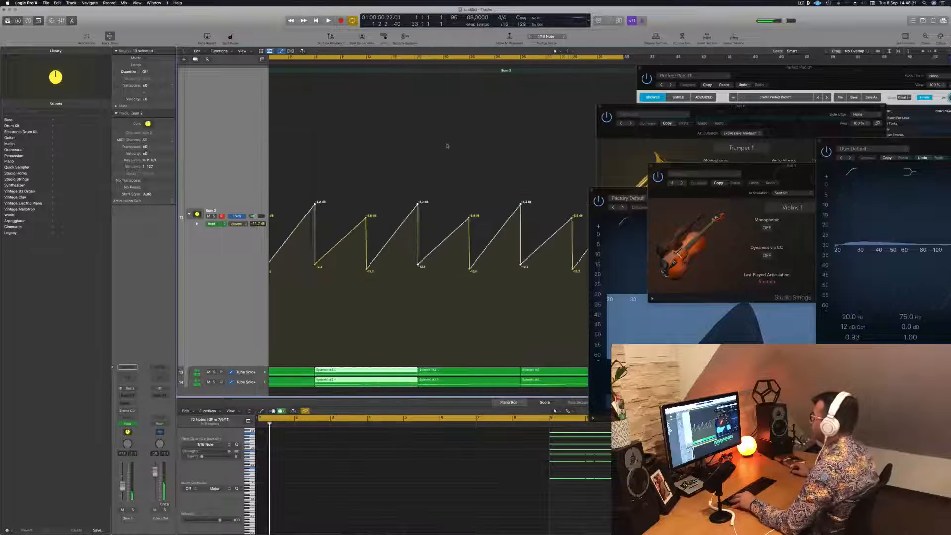
Close the Studio Horns trumpet window and move the Alchemy window away from the arrangement
click(249, 118)
scroll(250, 119, down, 6)
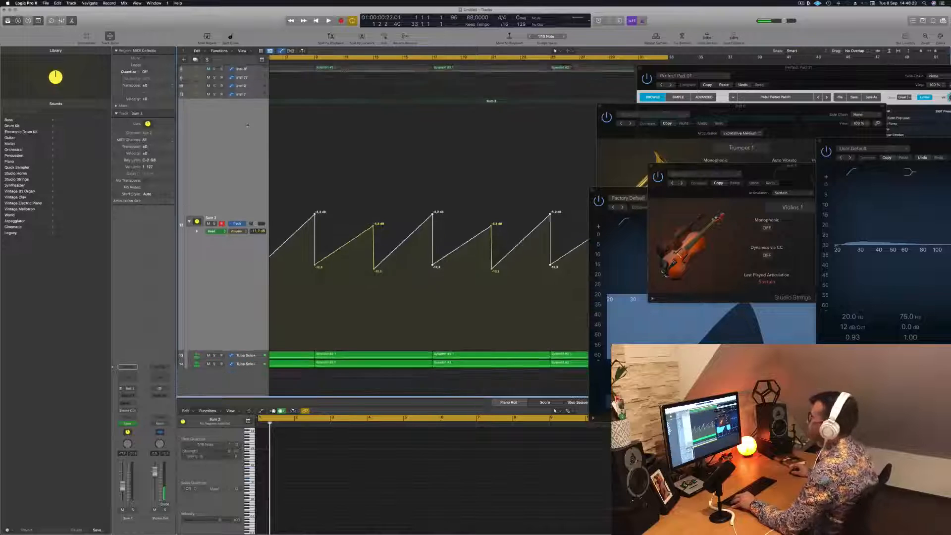
scroll(364, 138, left, 5)
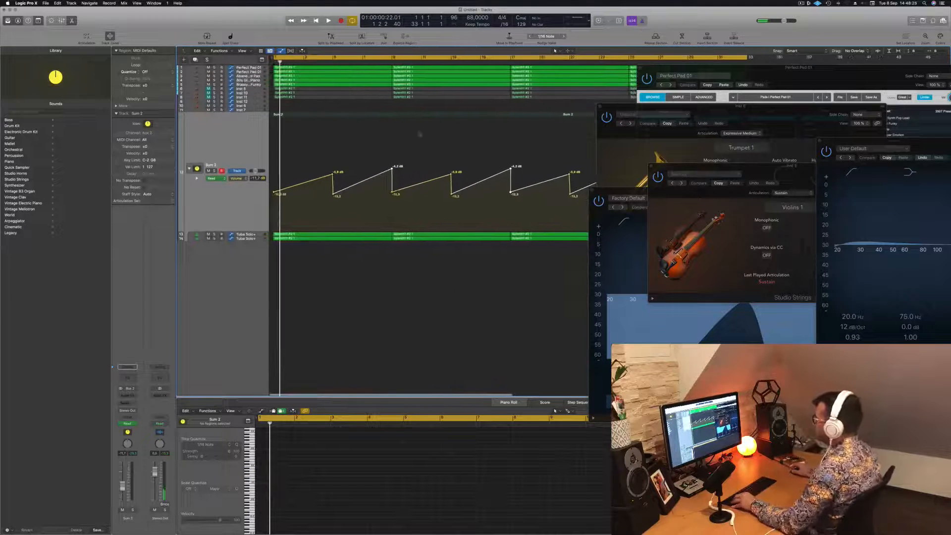
drag(715, 113, 729, 112)
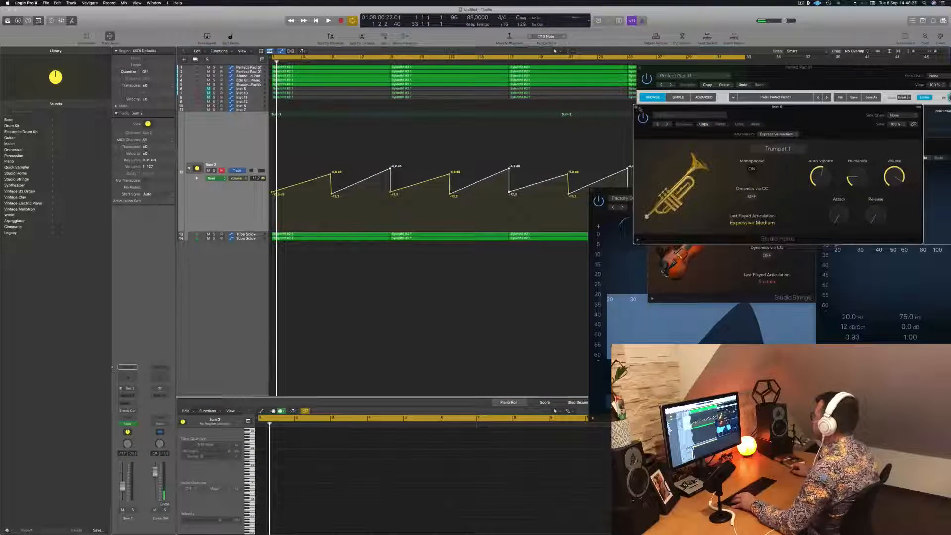
click(637, 107)
drag(769, 70, 751, 44)
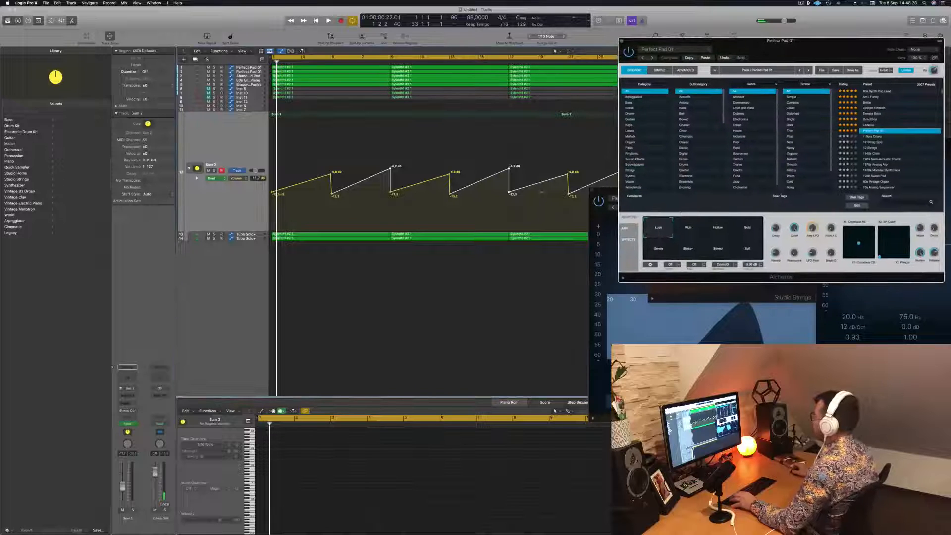
Lower the tuba stack's bar 1 volume point to the lane's bottom and remove the bar 5 peak for one continuous rise to bar 9
click(243, 207)
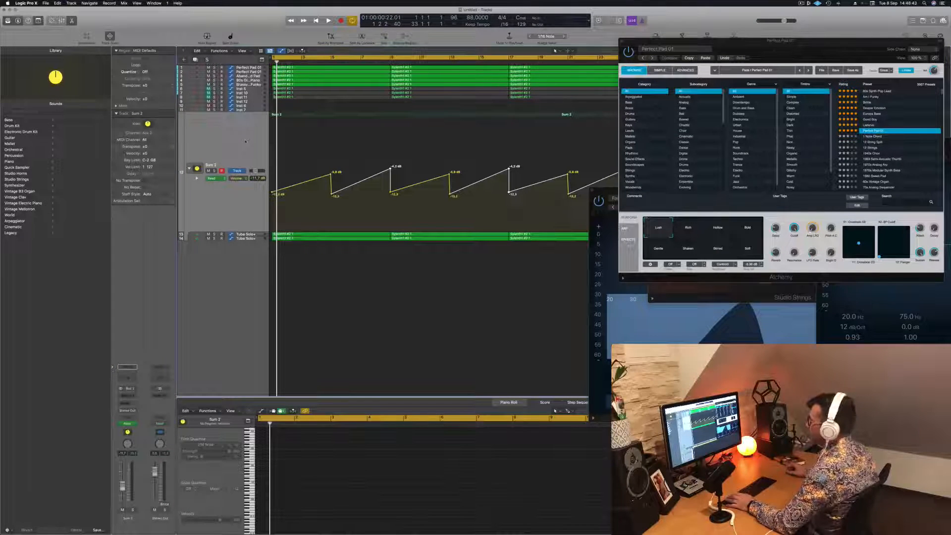
key(space)
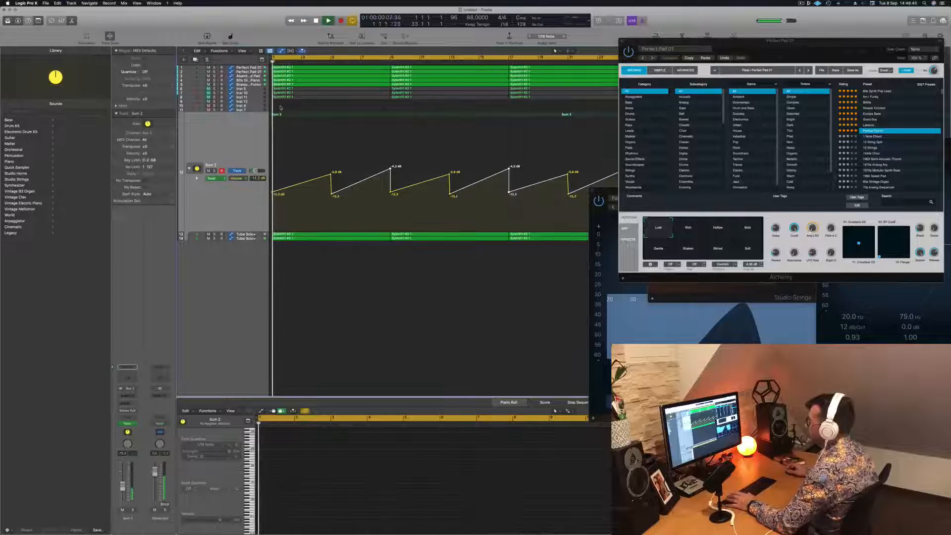
drag(272, 193, 272, 230)
drag(331, 173, 331, 176)
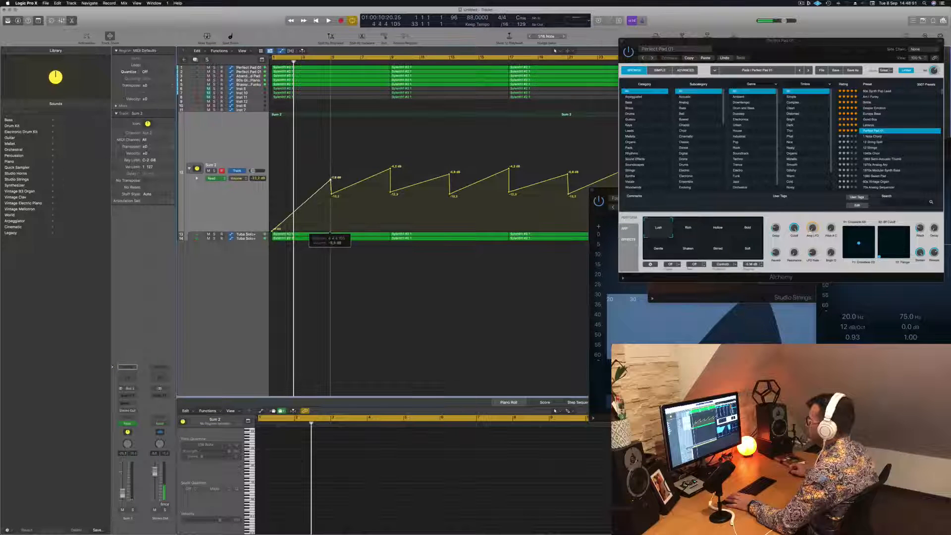
key(space)
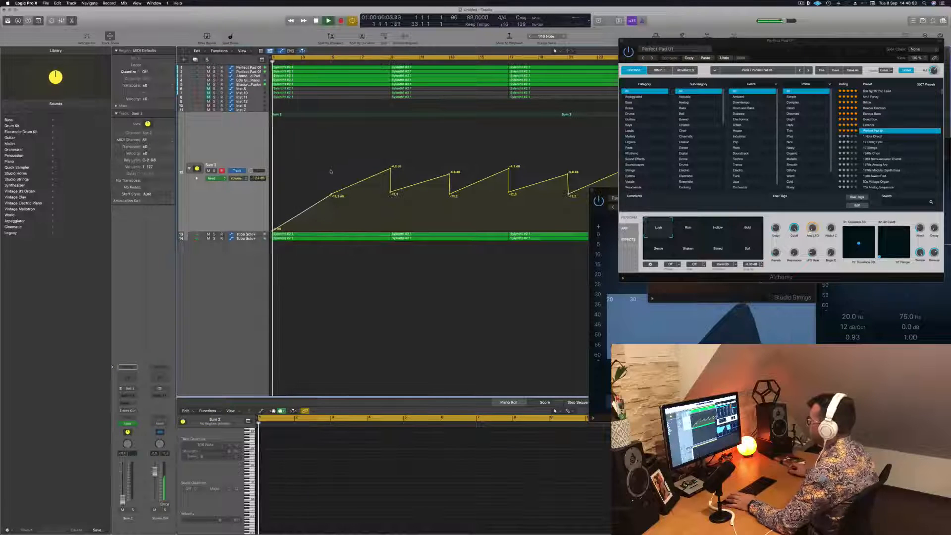
click(255, 235)
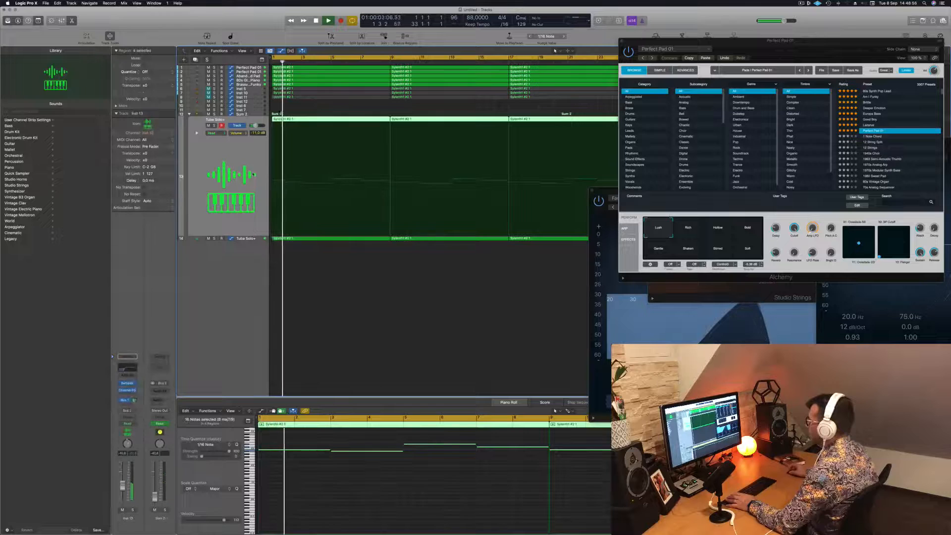
click(257, 115)
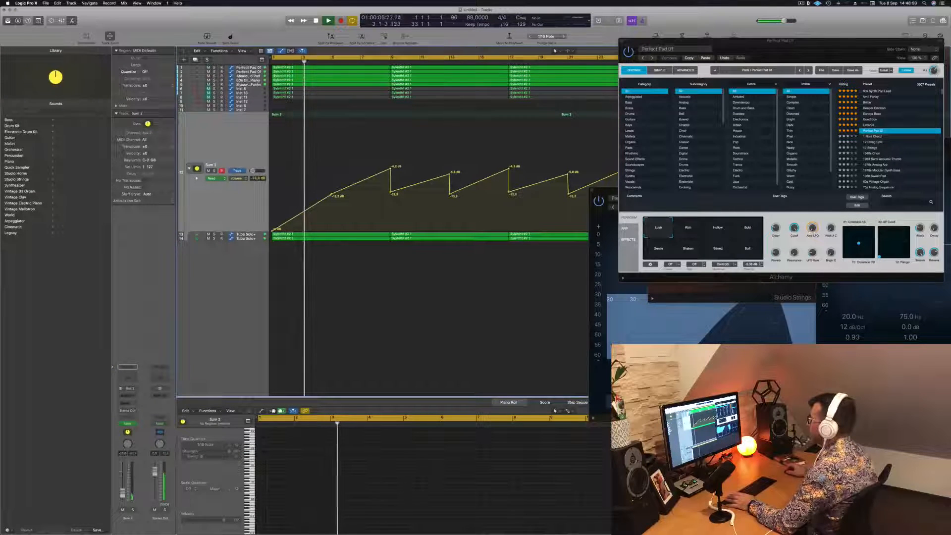
Compare the opening in playback with the first Perfect Pad 01 track muted and unmuted
click(238, 68)
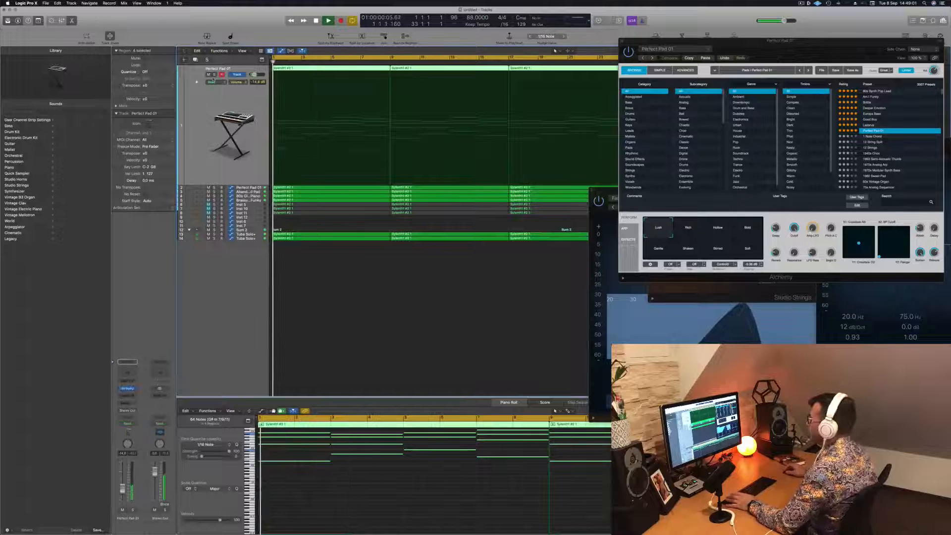
click(209, 74)
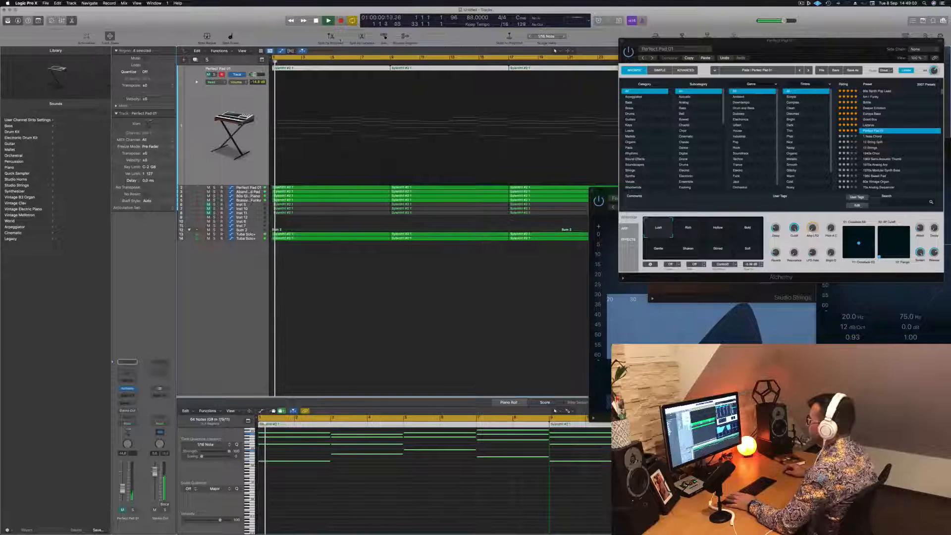
click(209, 74)
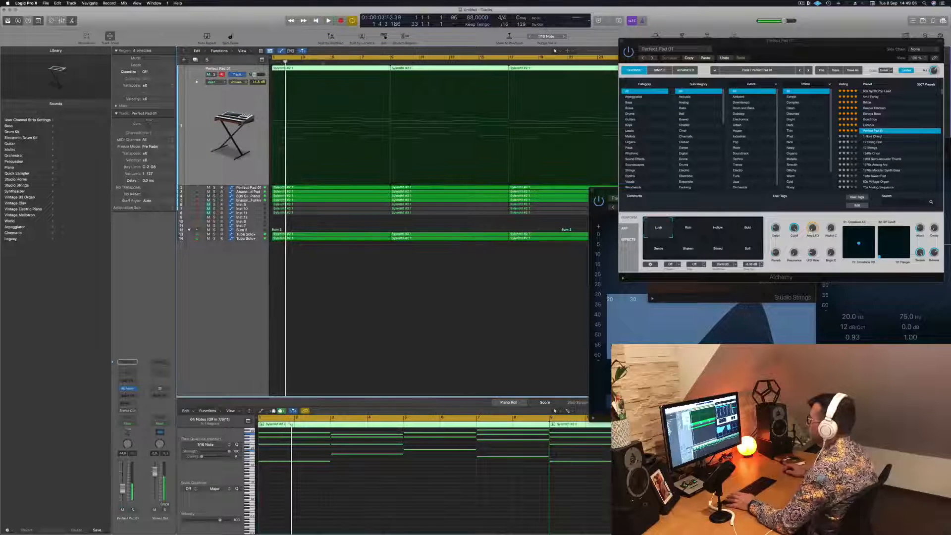
Delete the first eight-bar region of the upper Perfect Pad 01 track and replay the opening
click(361, 221)
click(348, 69)
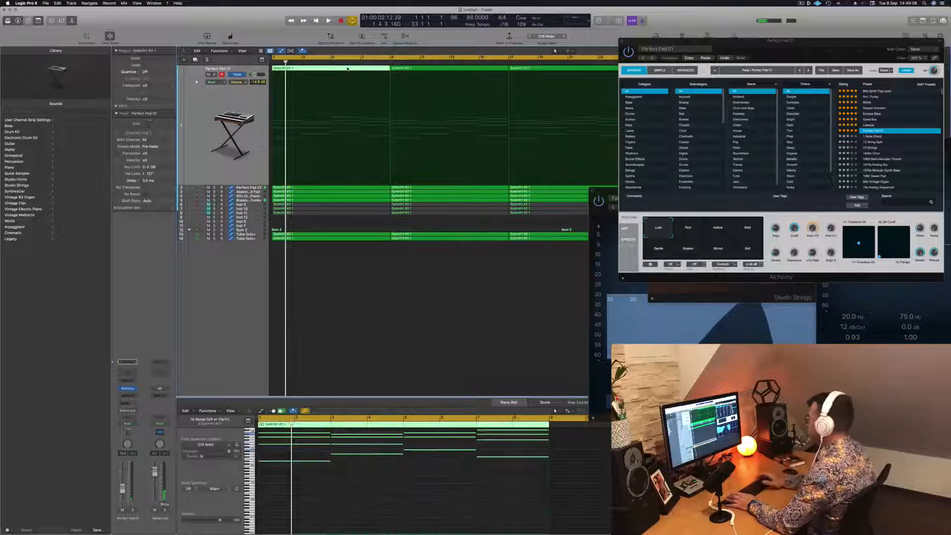
key(Delete)
key(space)
scroll(362, 237, up, 10)
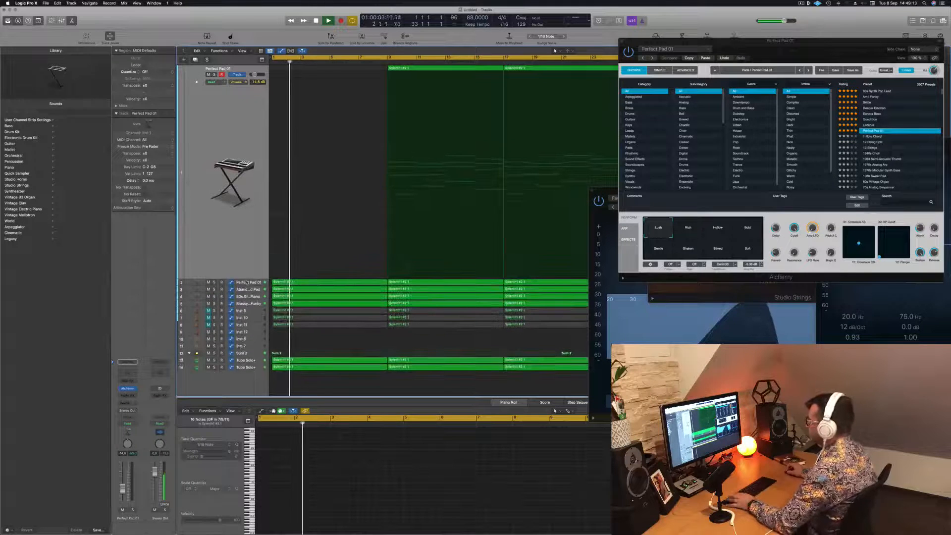
Open the second Perfect Pad 01 track's Alchemy instrument and mute the track during playback from the start
click(246, 282)
key(space)
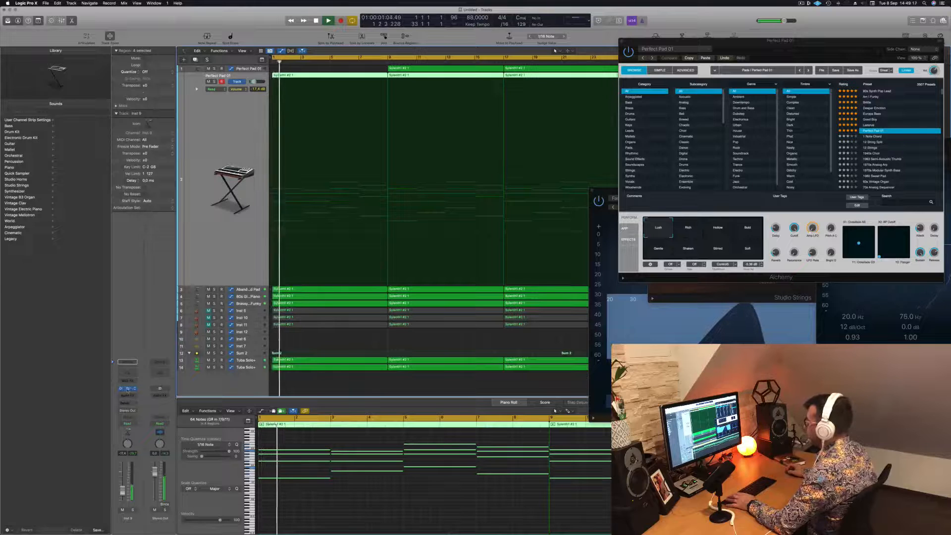
key(space)
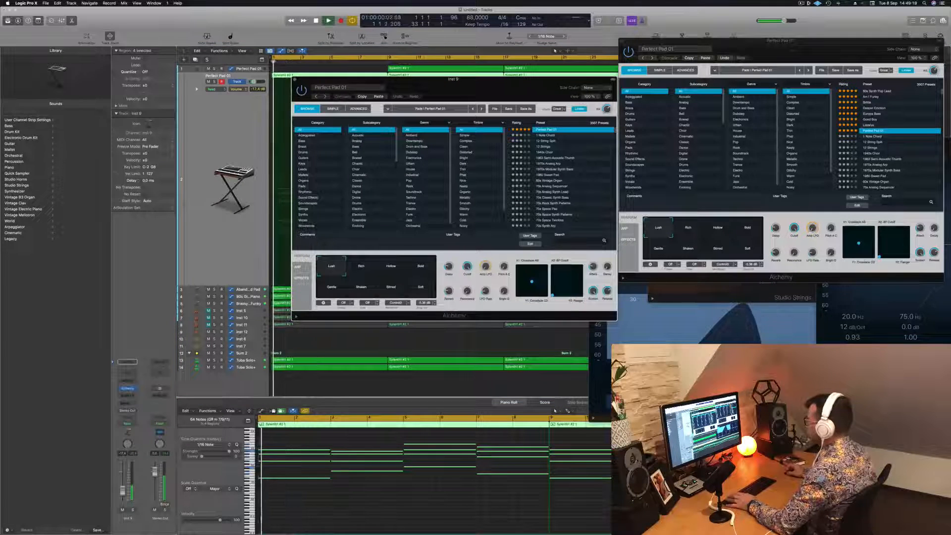
click(122, 511)
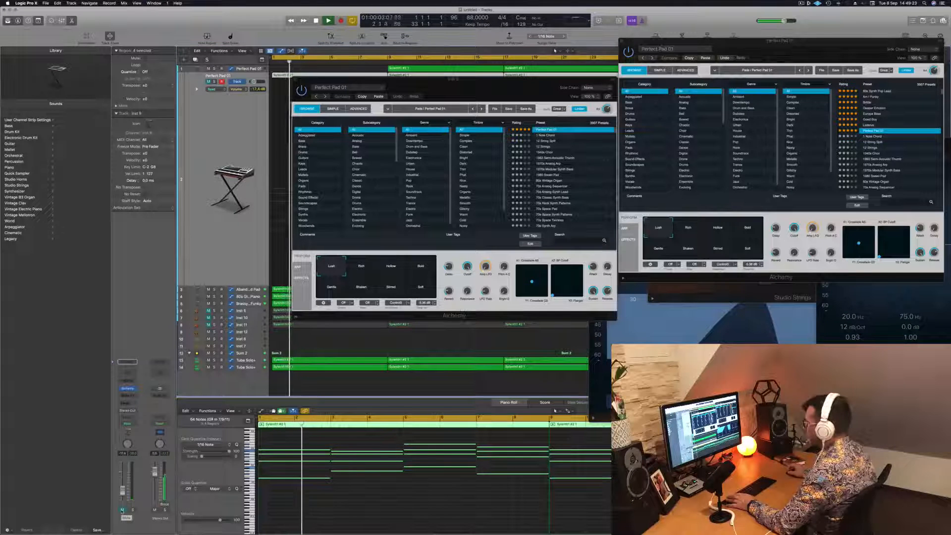
Unmute the second Perfect Pad 01 track and ramp its volume automation from the lane's bottom at bar 1 to -17.4 dB at bar 9
click(122, 510)
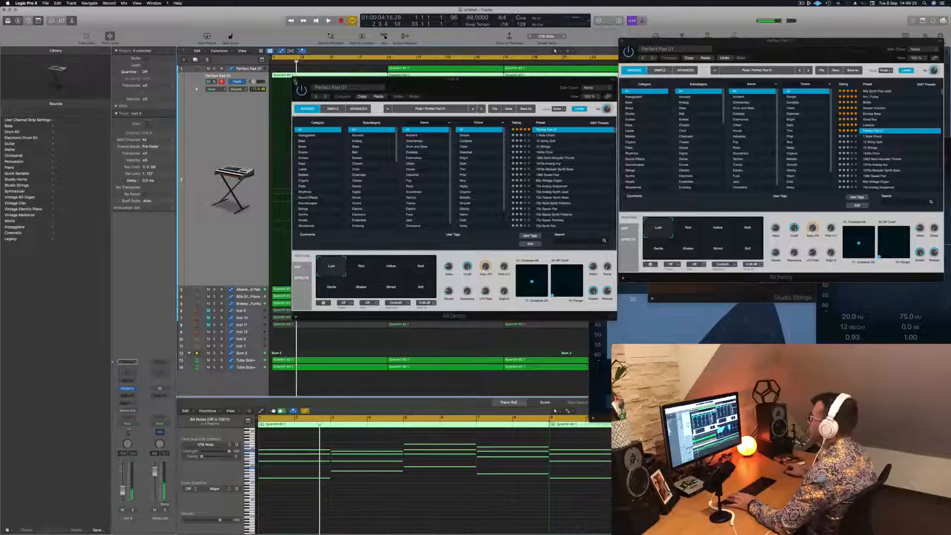
click(296, 81)
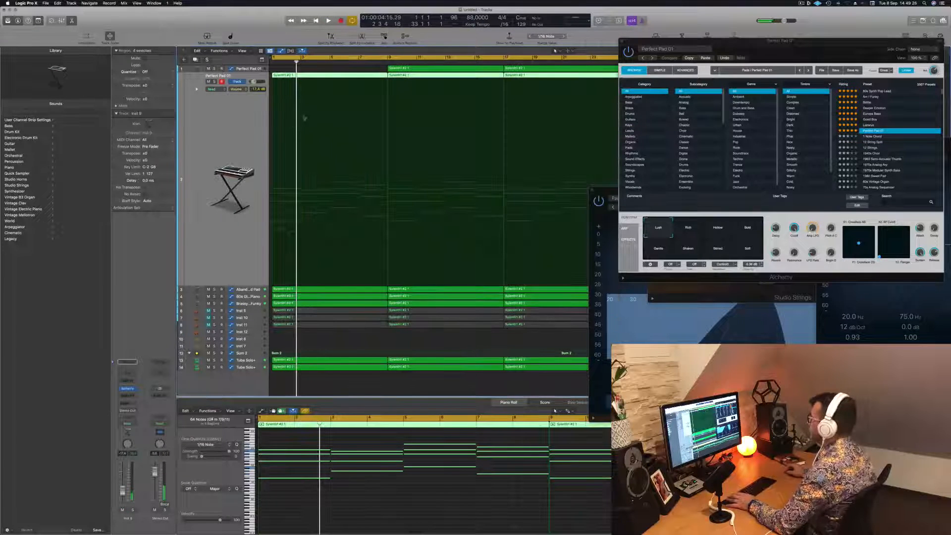
click(389, 233)
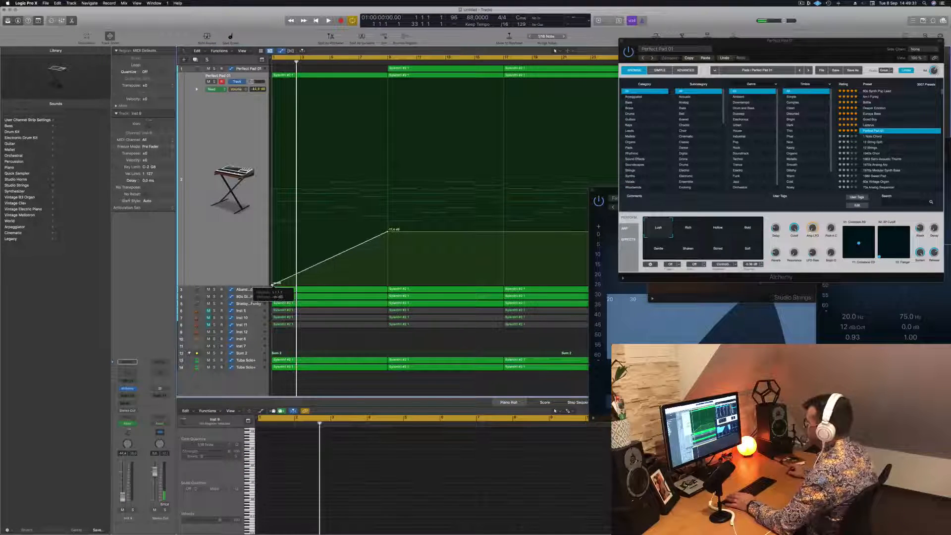
key(space)
scroll(346, 230, down, 5)
scroll(346, 229, up, 3)
scroll(345, 229, up, 1)
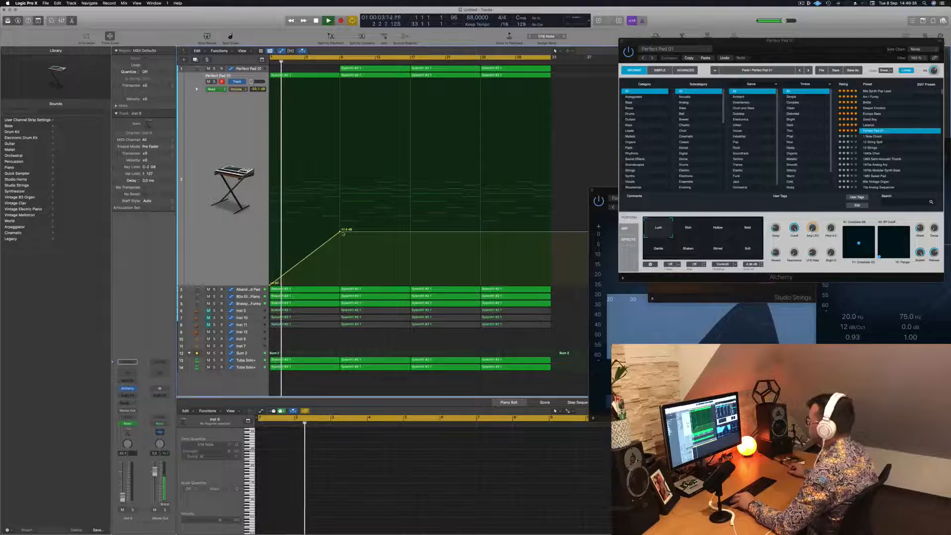
Drop the second Perfect Pad 01 track's volume at bar 9 and ramp it to a new, higher point at bar 17
drag(341, 232, 339, 258)
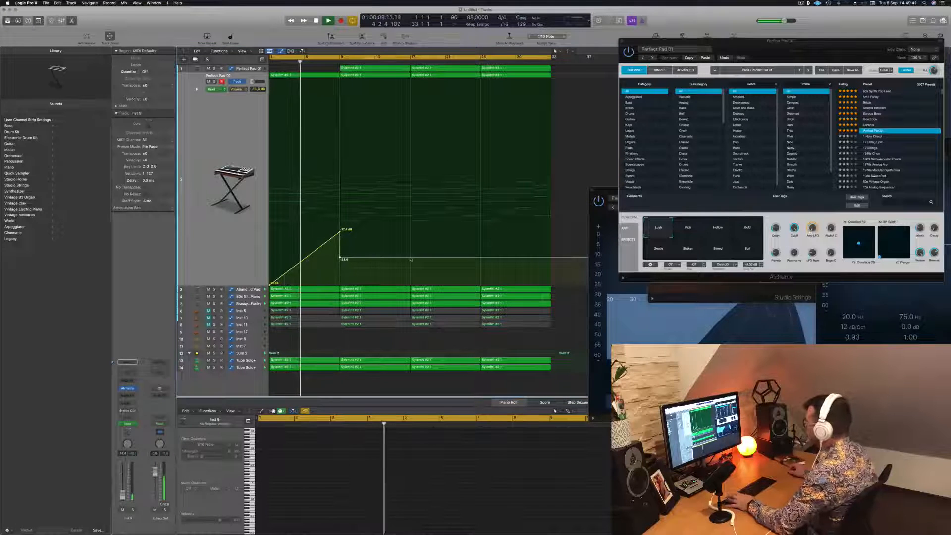
key(space)
key(space)
drag(410, 258, 410, 224)
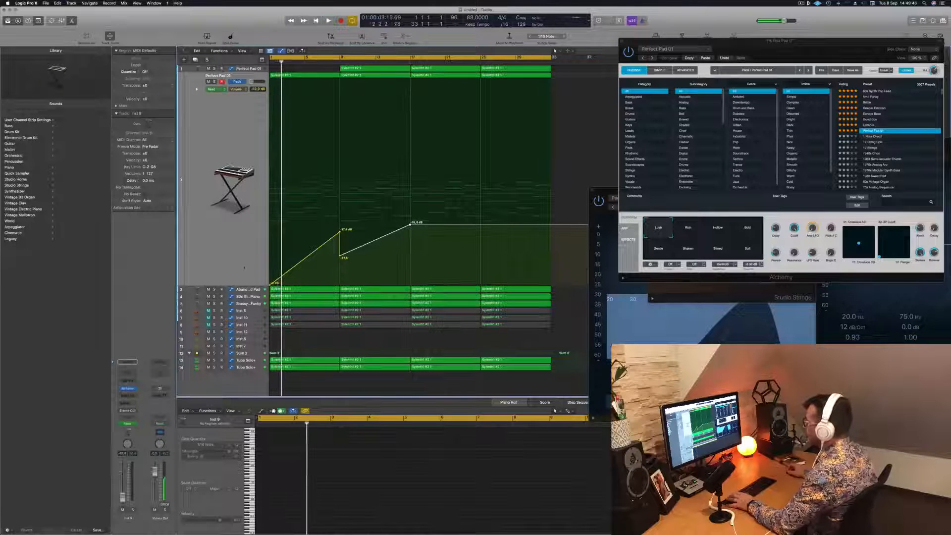
key(space)
scroll(410, 224, up, 5)
scroll(410, 224, down, 1)
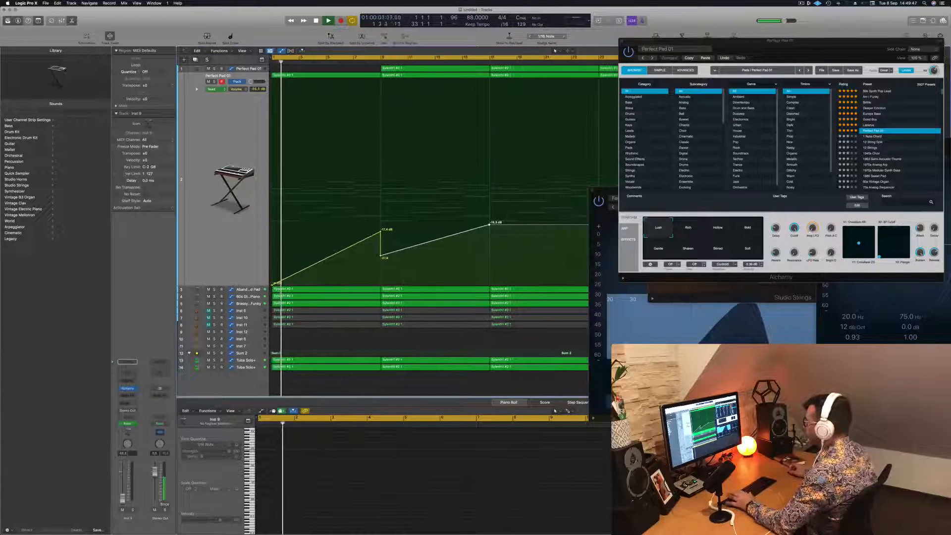
Reshape the tuba stack's volume into one gentler rise from bar 1 to a lower bar 9 peak, dropping to the lane's bottom there
click(254, 353)
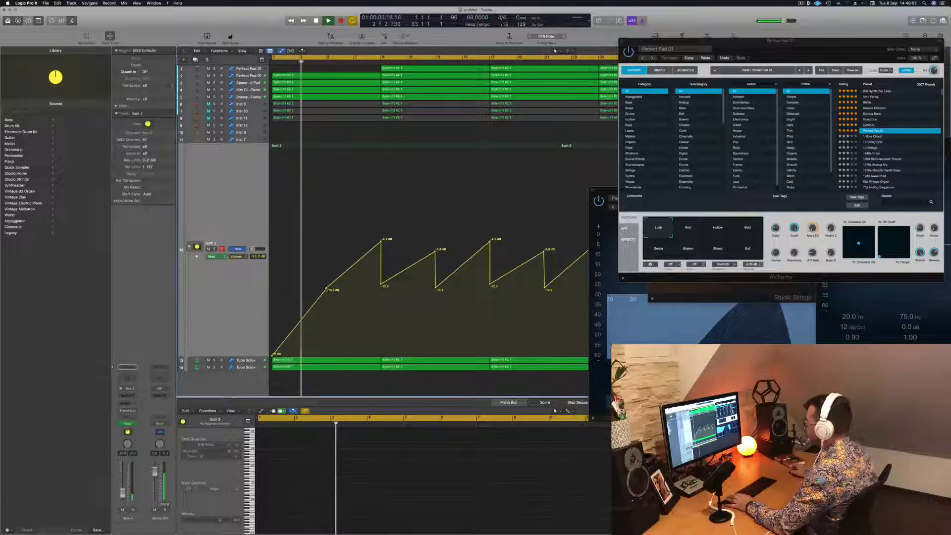
double_click(327, 289)
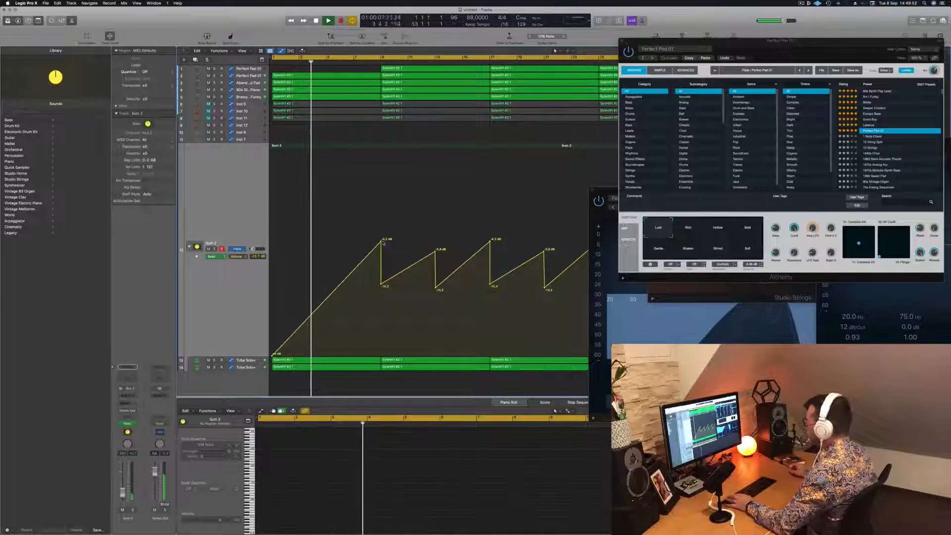
drag(381, 241, 380, 356)
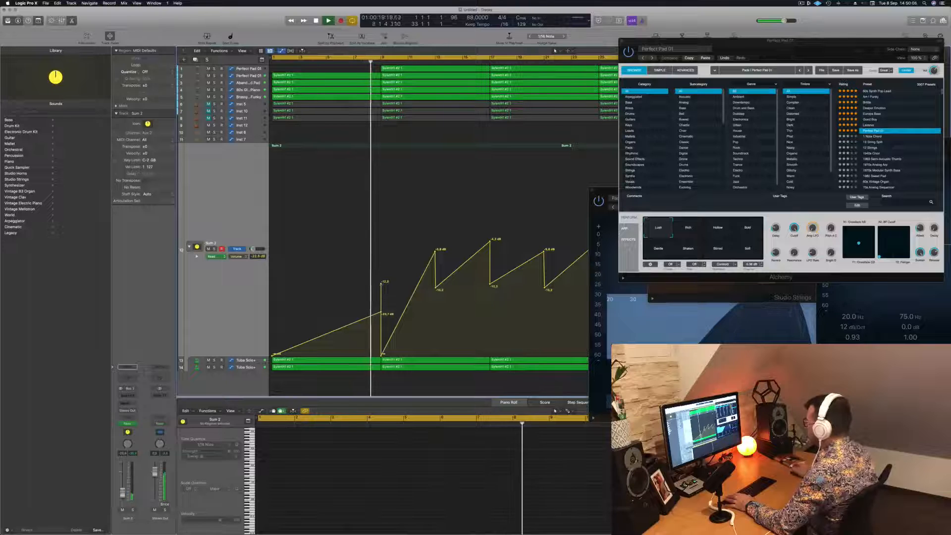
drag(387, 288, 385, 286)
key(space)
drag(383, 355, 383, 286)
click(383, 286)
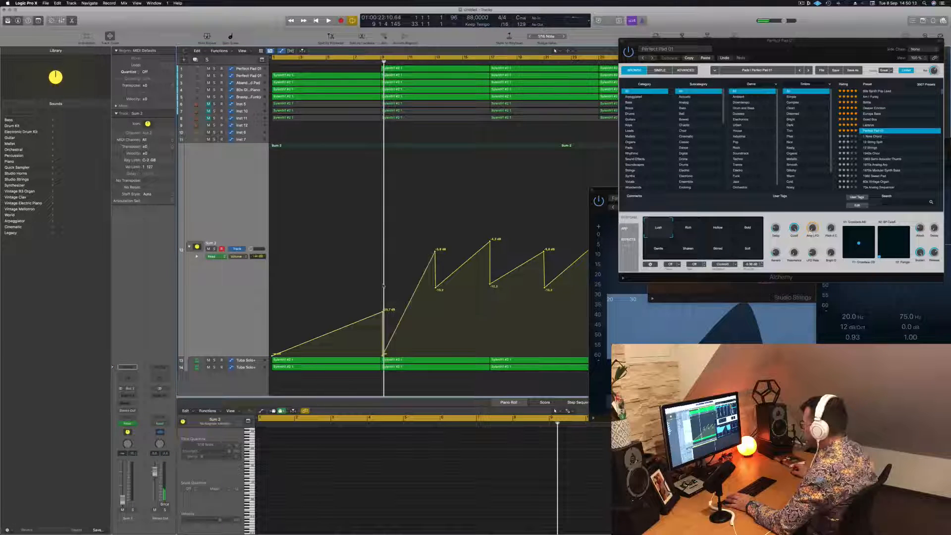
drag(383, 356, 384, 355)
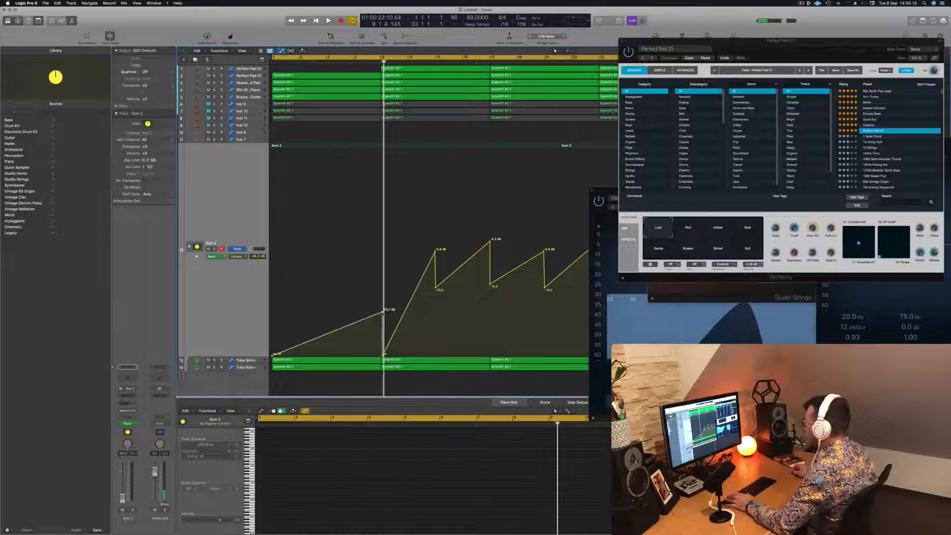
key(Return)
key(space)
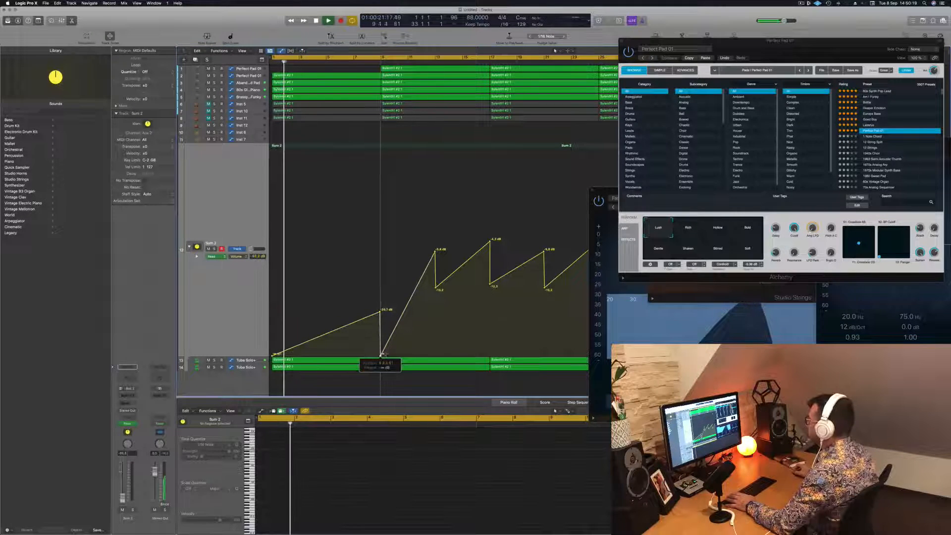
Replace the tuba stack's bar 13 and bar 17 volume peaks with one continuous rise from bar 9 to a lower bar 17 point
mouse_move(435, 251)
mouse_down()
mouse_move(442, 302)
mouse_move(490, 300)
mouse_up()
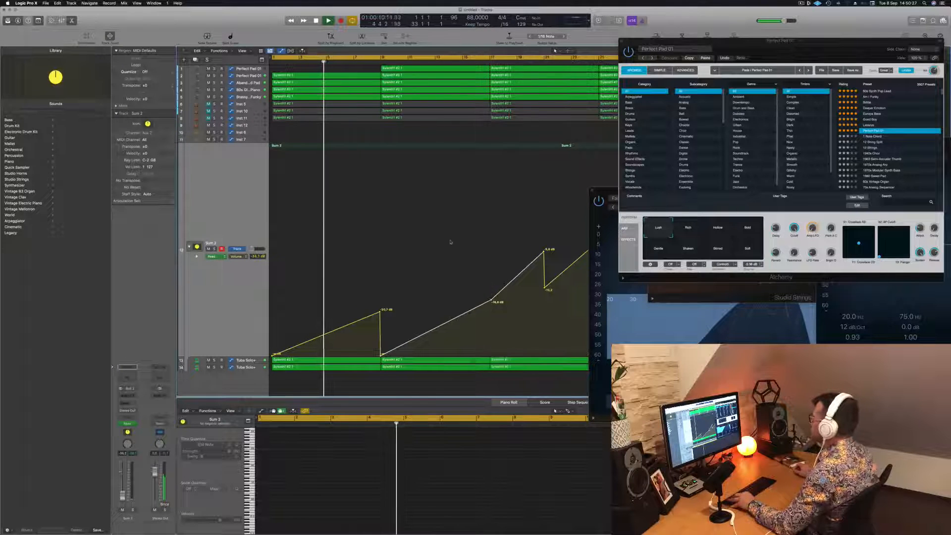
key(super+Left)
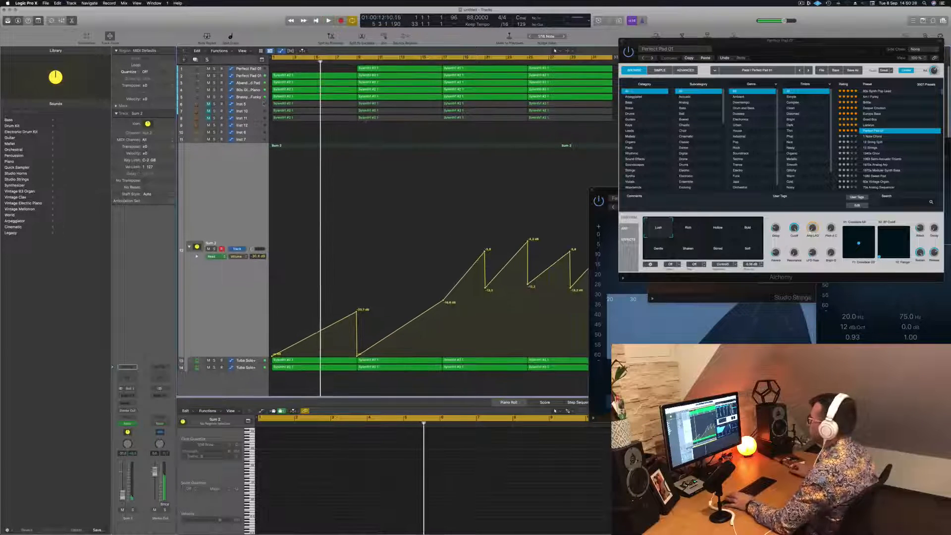
key(Return)
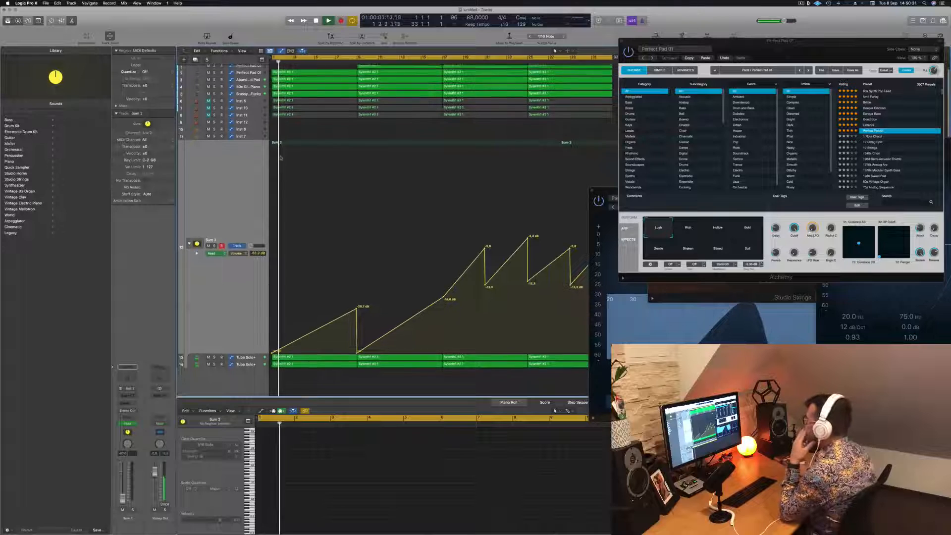
Listen to the Brassy and Funky track in solo during playback, and restart the opening with solo off
click(255, 96)
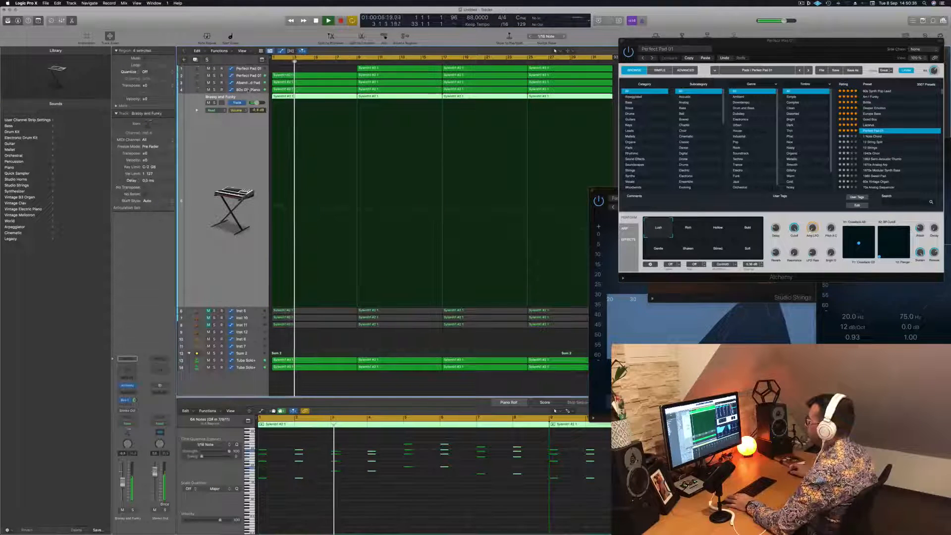
click(213, 103)
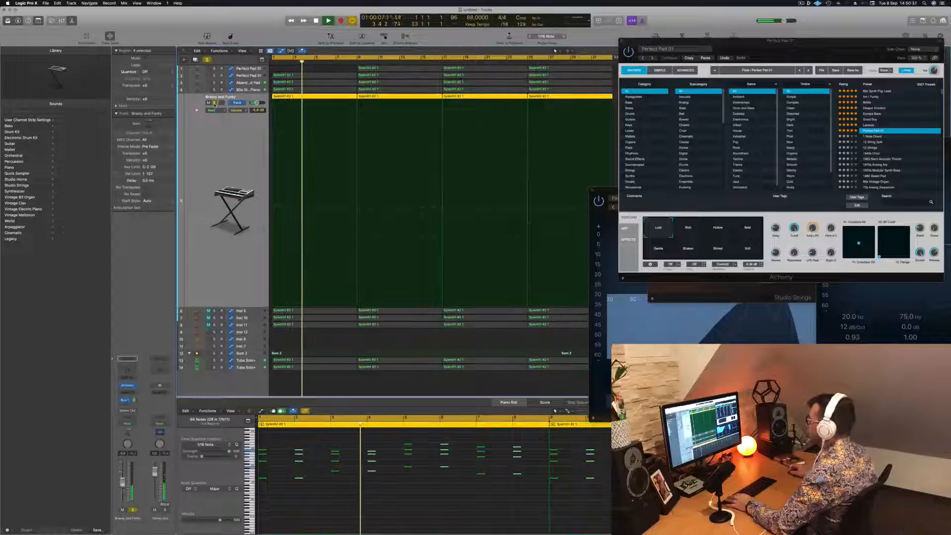
click(214, 102)
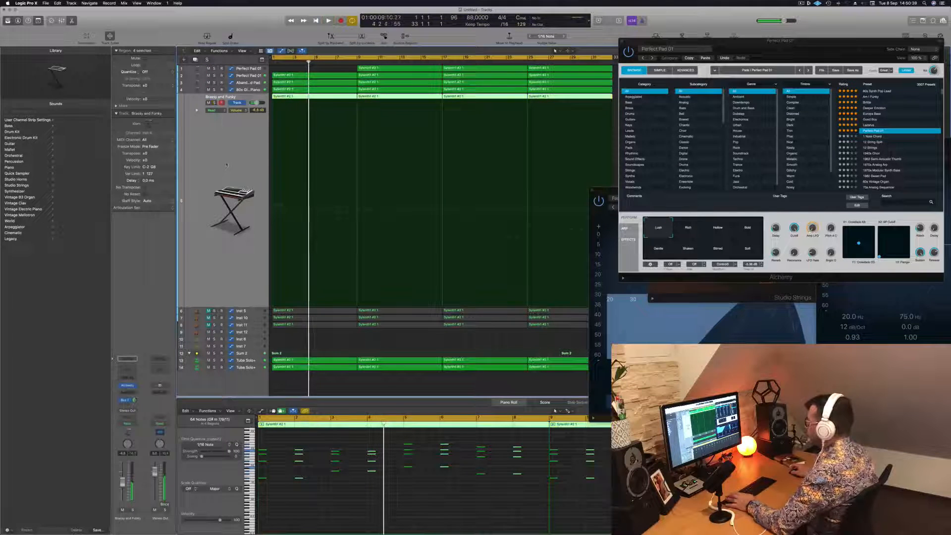
key(Return)
Reshape the 80s Glassy Electric Piano's filter automation into one rise from a lower bar 1 value to bar 9, removing the bar 9 peak
click(254, 90)
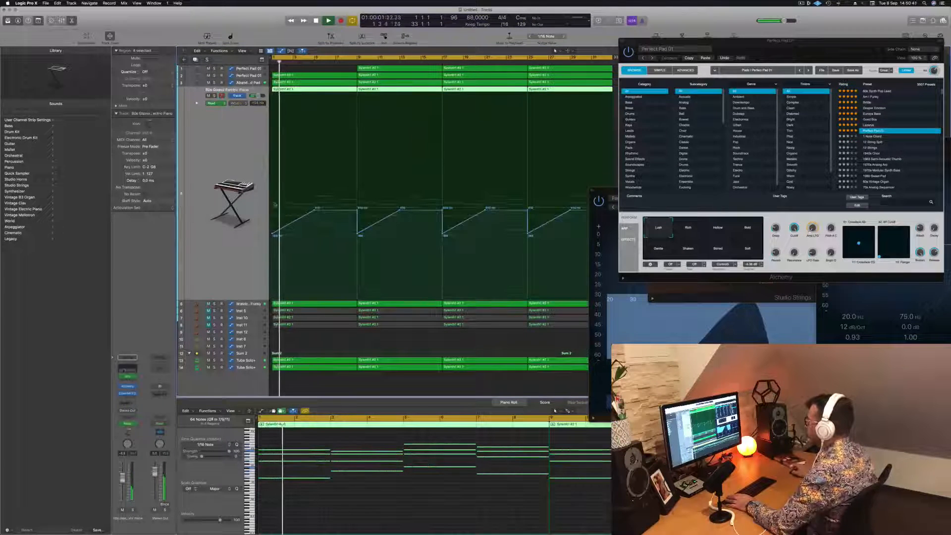
key(s)
click(215, 95)
key(Return)
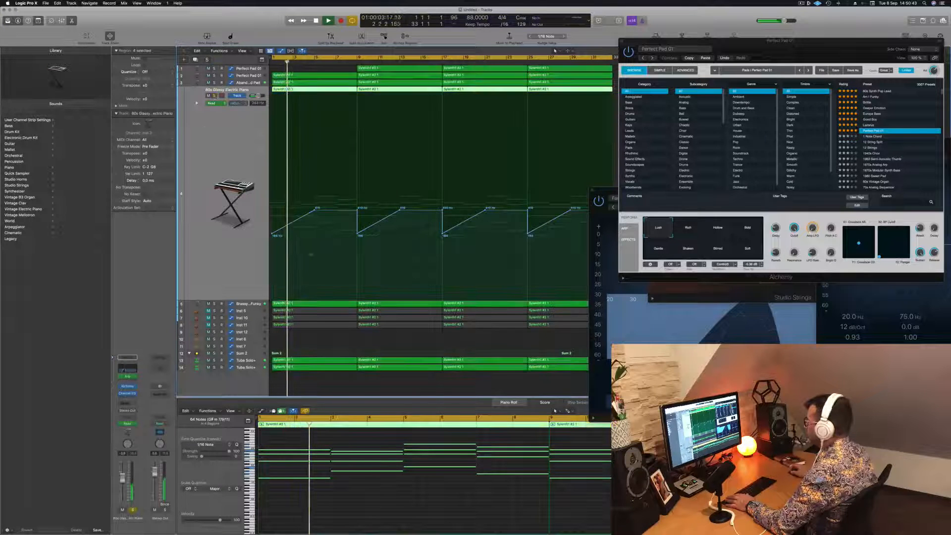
click(315, 210)
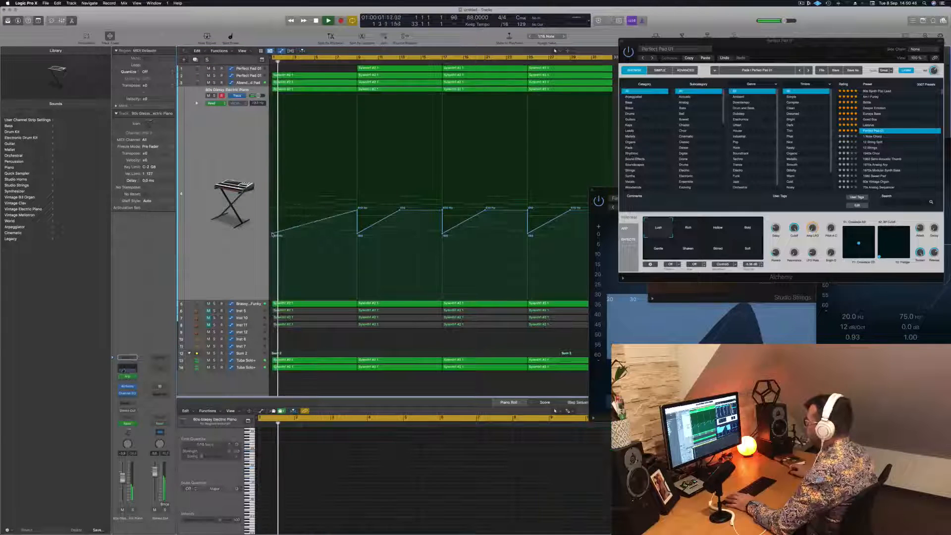
drag(271, 235, 271, 244)
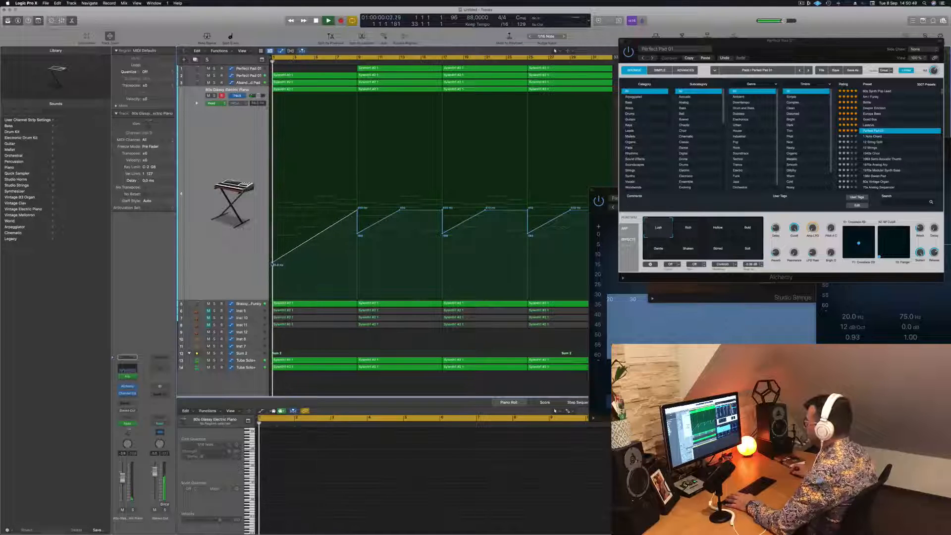
click(357, 210)
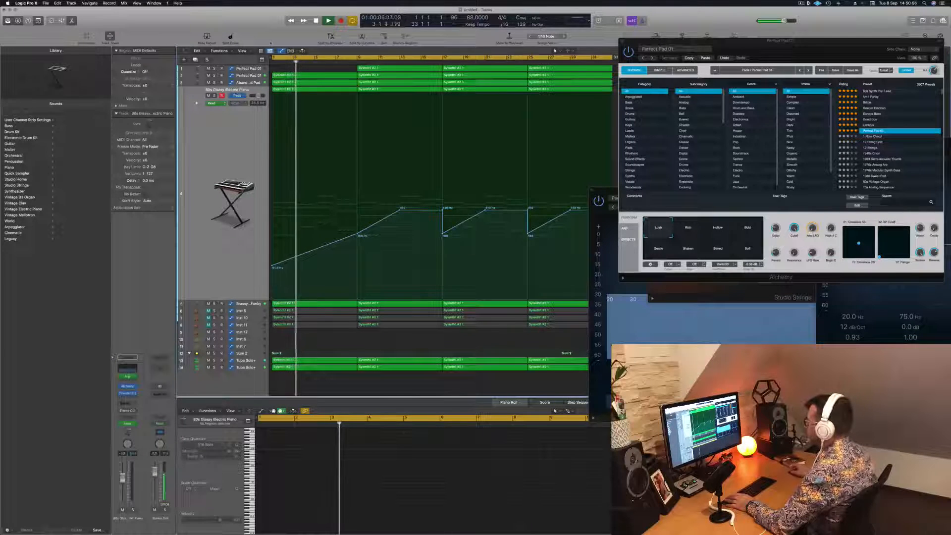
Delete the first two eight-bar regions, bars 1 to 17, from the three muted Inst tracks below Brassy and Funky
click(238, 77)
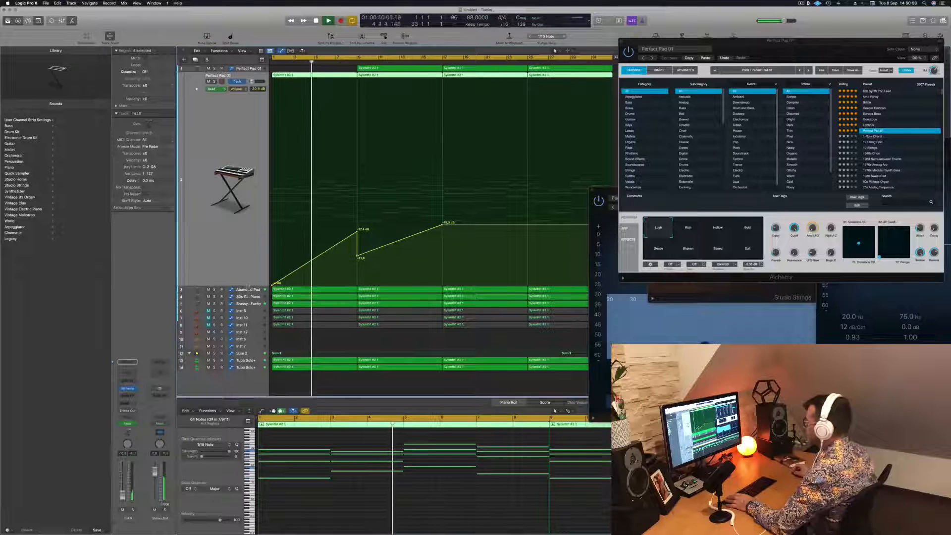
click(249, 290)
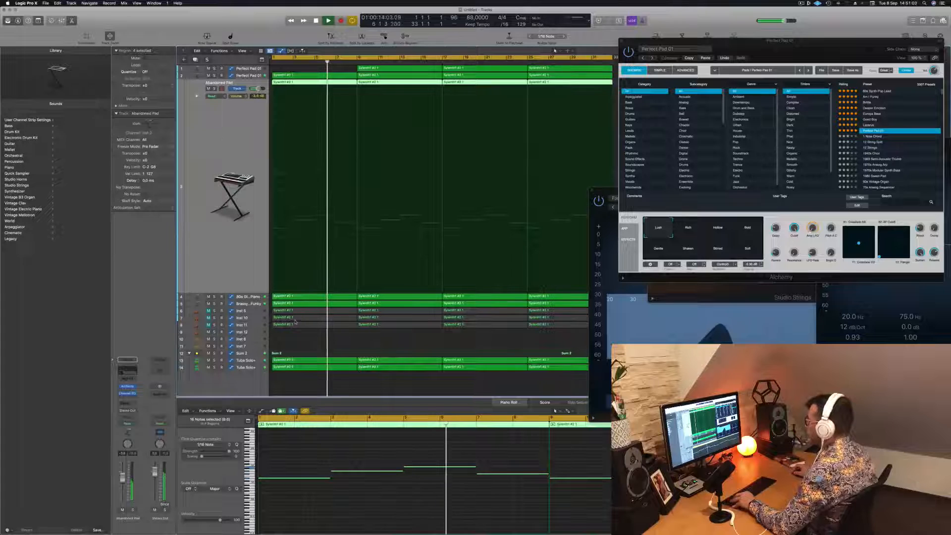
scroll(295, 322, down, 5)
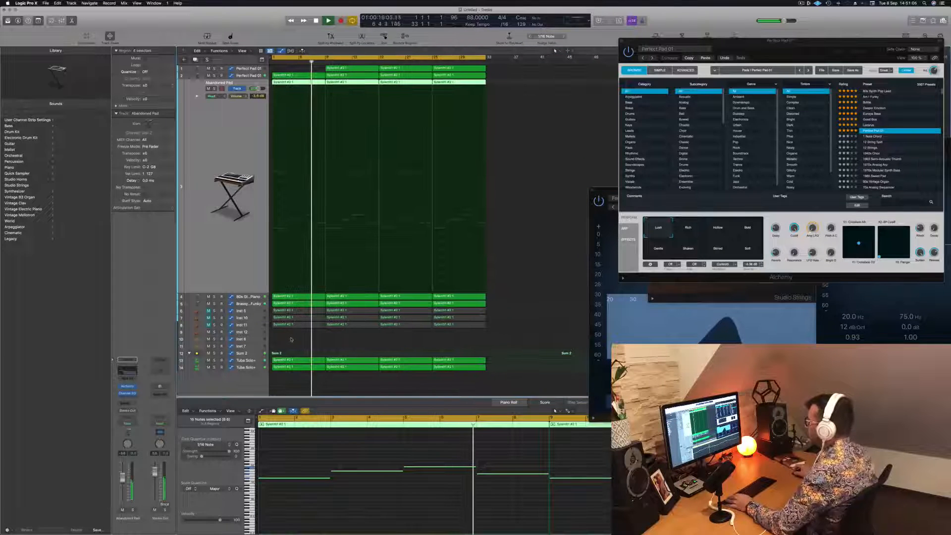
drag(292, 339, 306, 313)
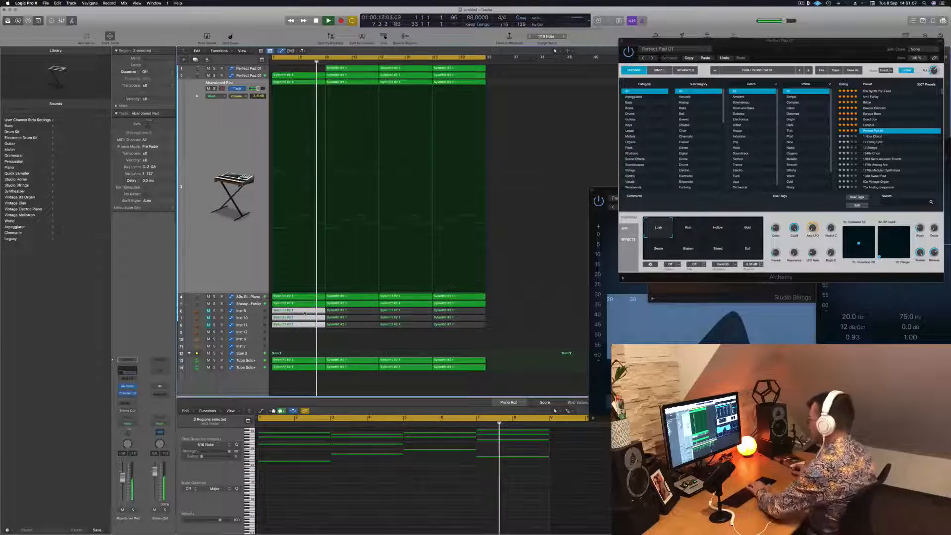
key(Delete)
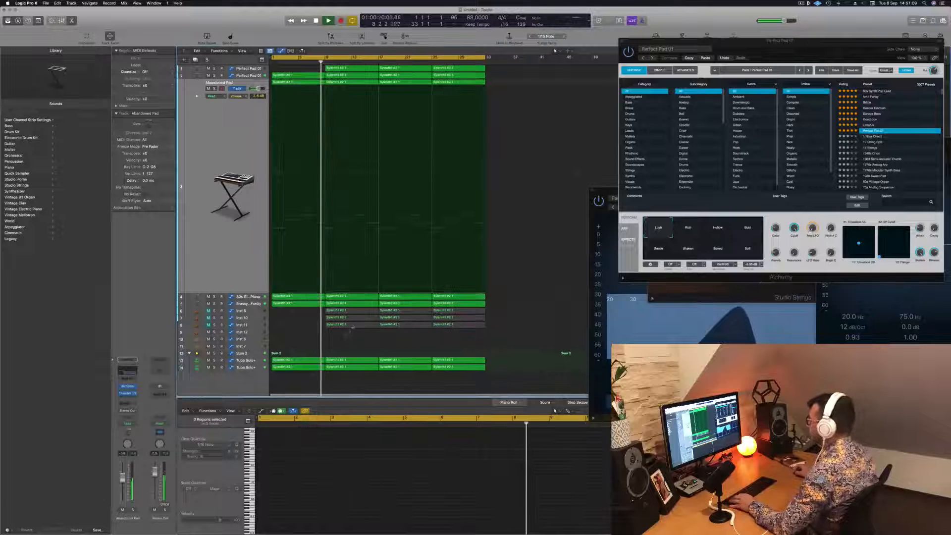
drag(347, 335, 356, 314)
key(Delete)
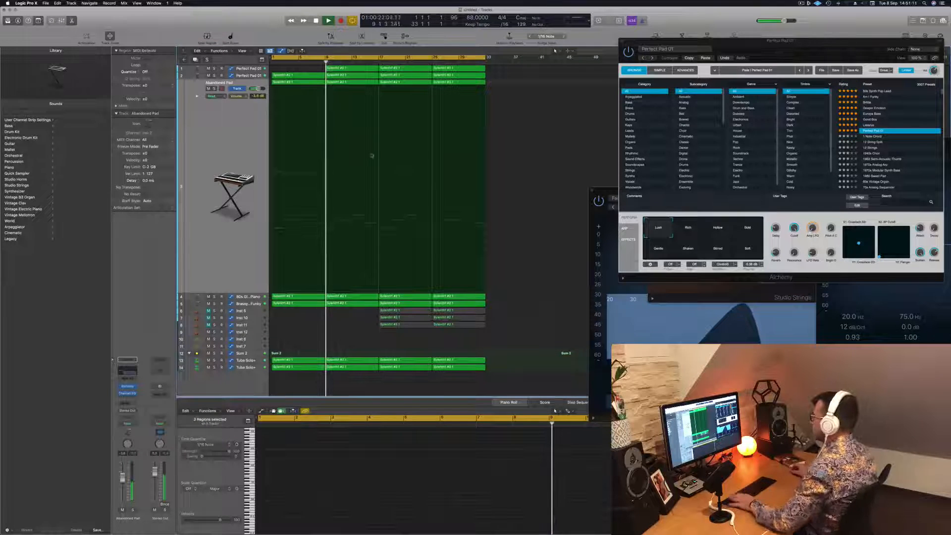
Duplicate the upper Perfect Pad 01 track with its instrument and try out notes on it with Musical Typing in a lower octave
click(251, 66)
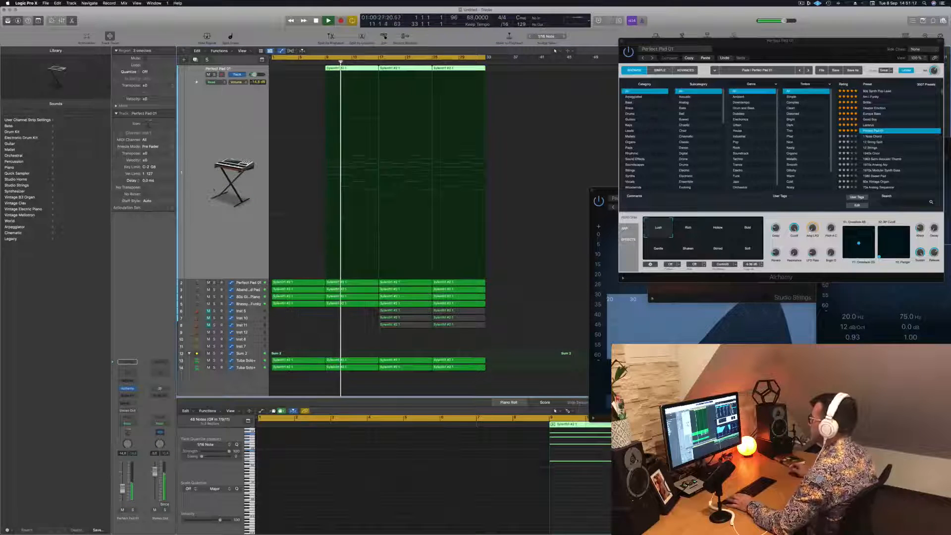
key(super+d)
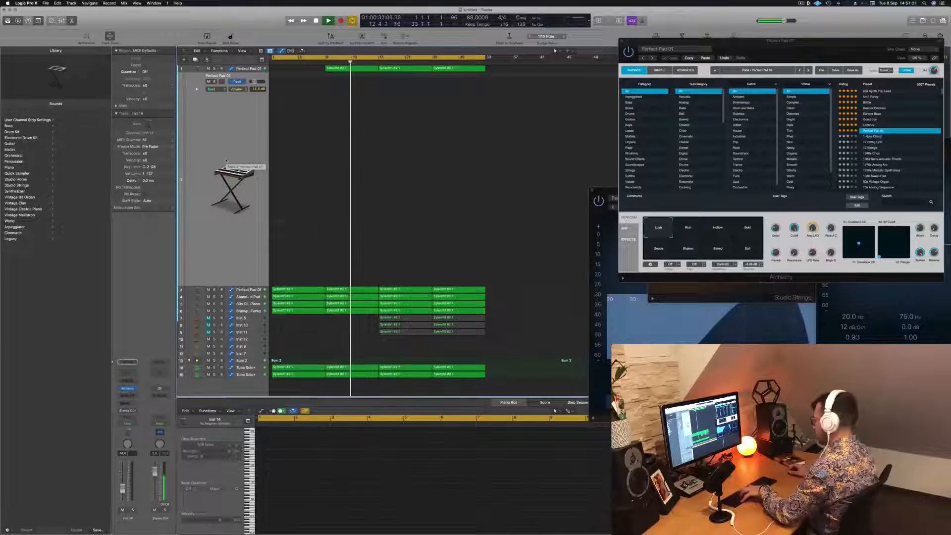
key(super+k)
drag(861, 197, 750, 197)
key(f)
key(d)
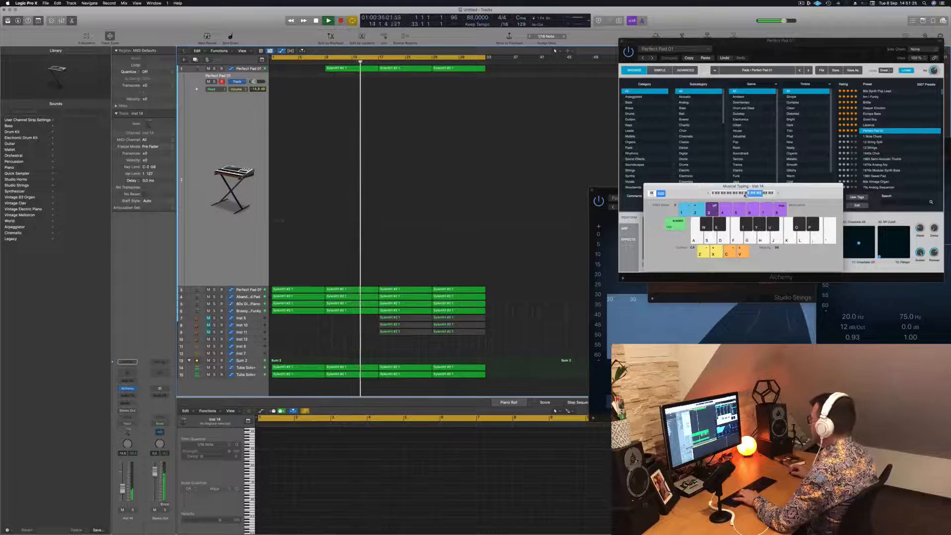
key(f)
key(g)
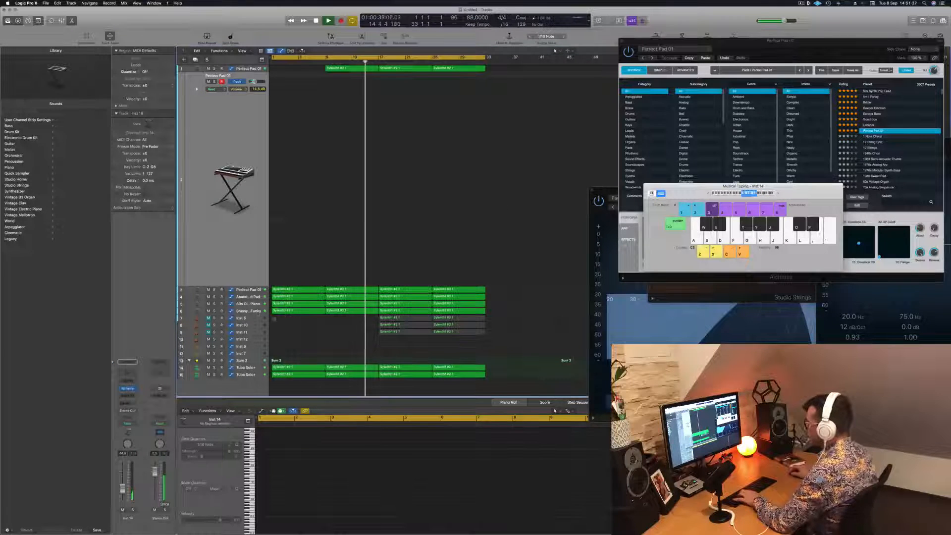
Duplicate the Brassy and Funky track with its instrument, and view the chord notes in the original track's first region
click(253, 311)
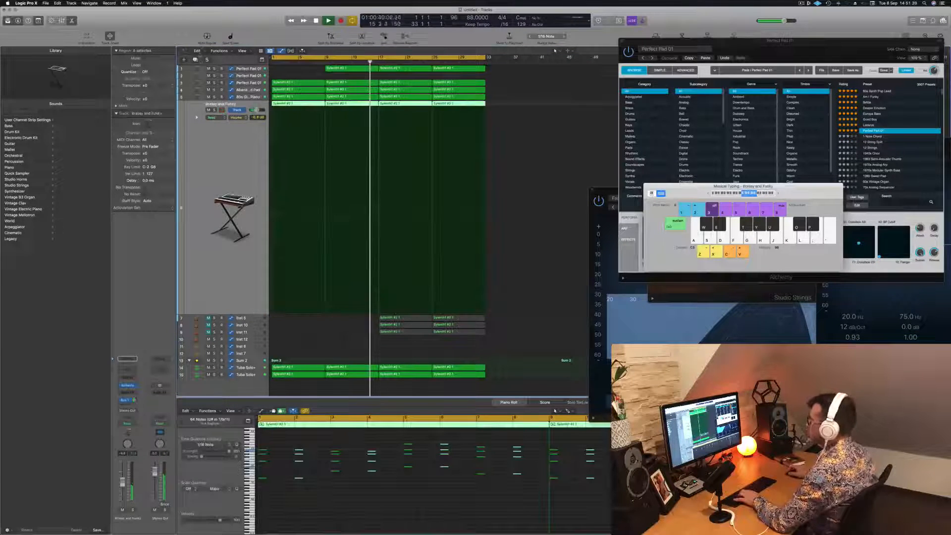
key(super+d)
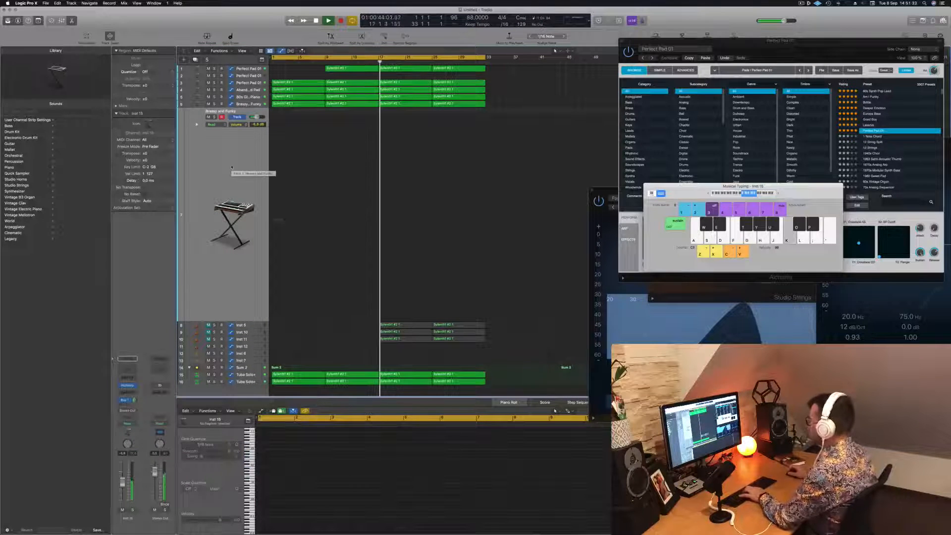
click(296, 104)
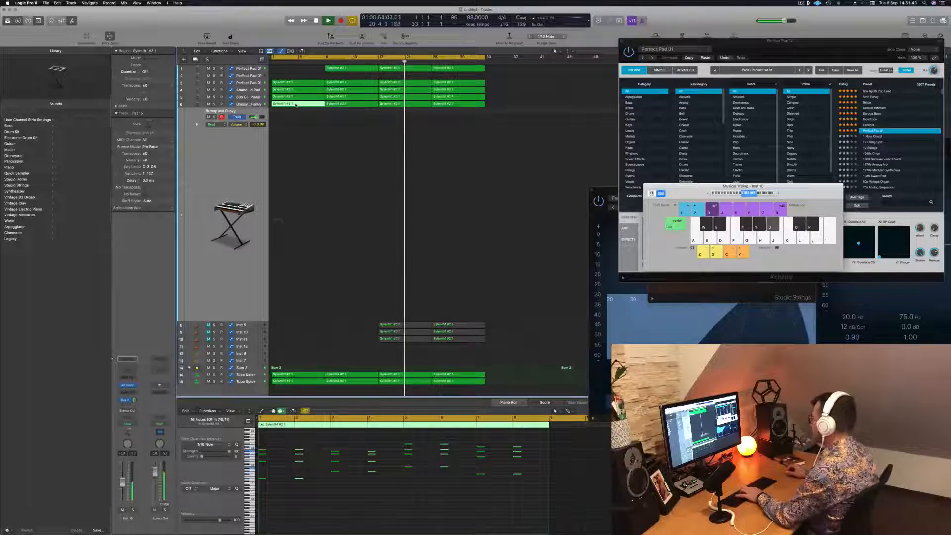
key(i)
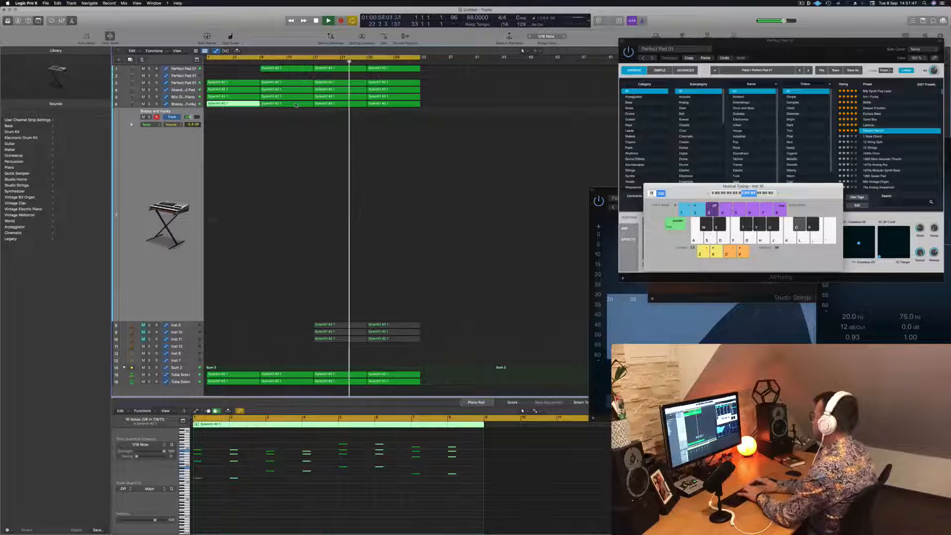
Try out melody notes on the duplicated Brassy and Funky track with Musical Typing during playback, and raise that track's volume
click(153, 164)
key(p)
key(o)
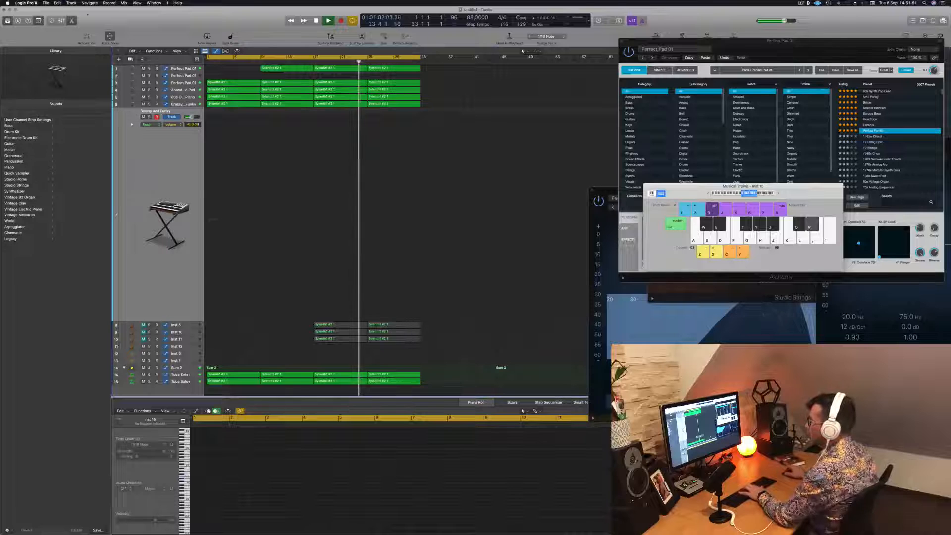
key(i)
key(o)
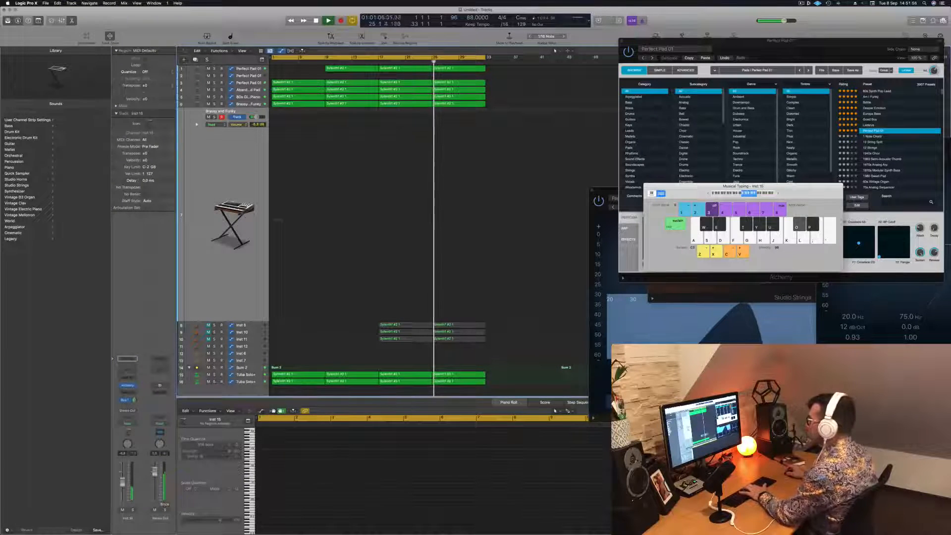
key(o)
key(p)
drag(123, 482, 122, 476)
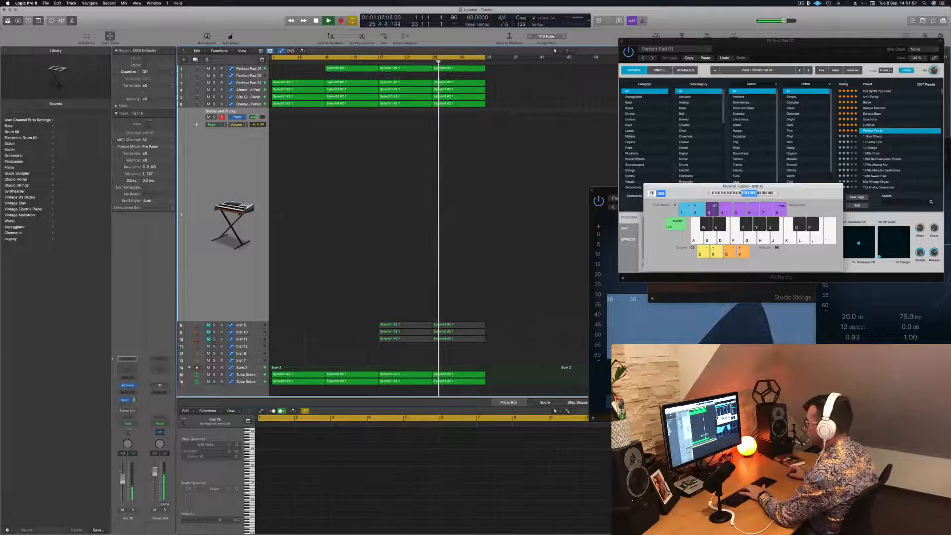
key(p)
key(o)
key(p)
key(o)
key(i)
key(i)
key(o)
key(p)
key(y)
key(y)
Record a short melody take on the duplicated Brassy and Funky track in the last eight-bar section, and stop
key(r)
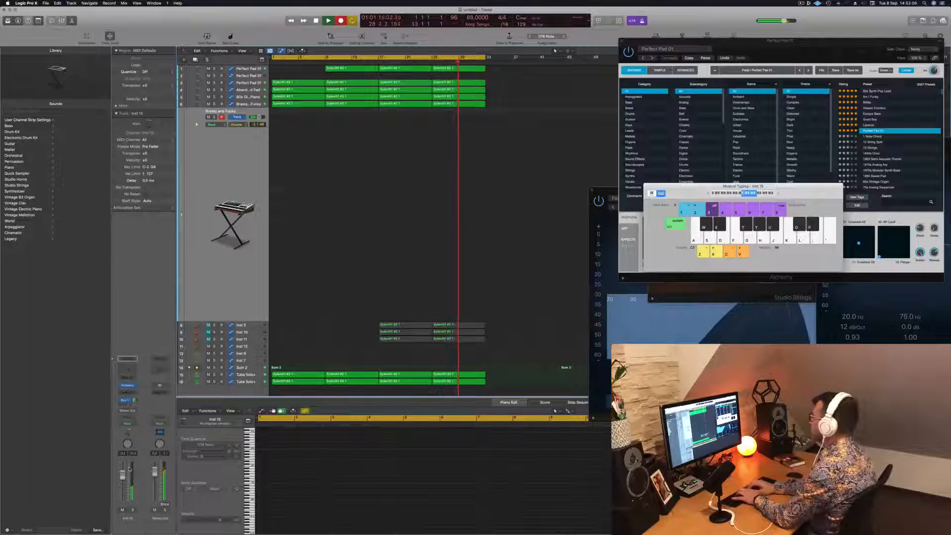
key(o)
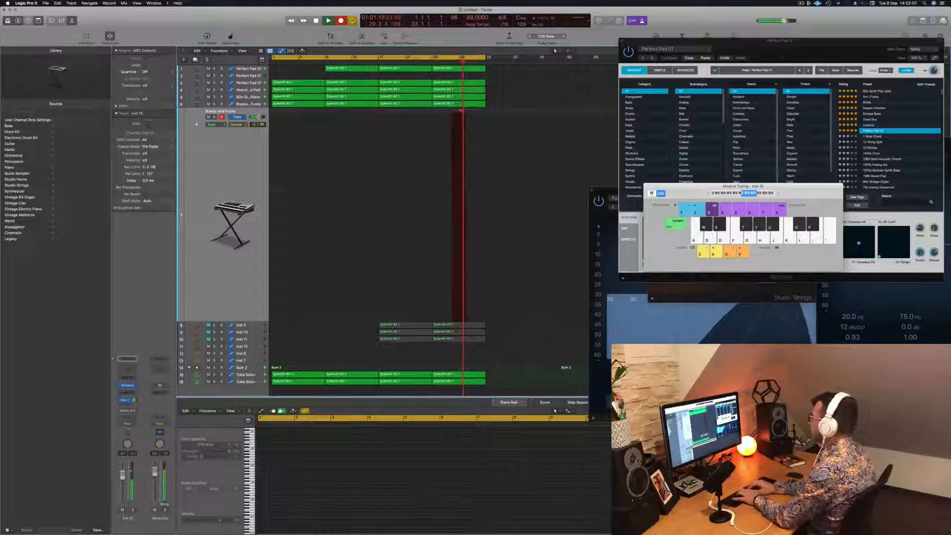
key(space)
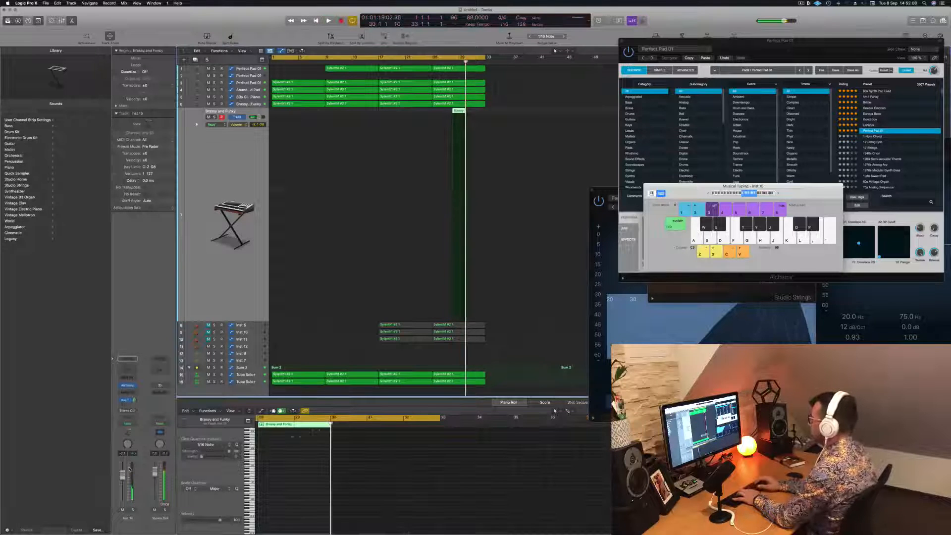
Play the arrangement from bar 1 to find a starting point for the melody on the duplicated Brassy and Funky track
key(Return)
key(space)
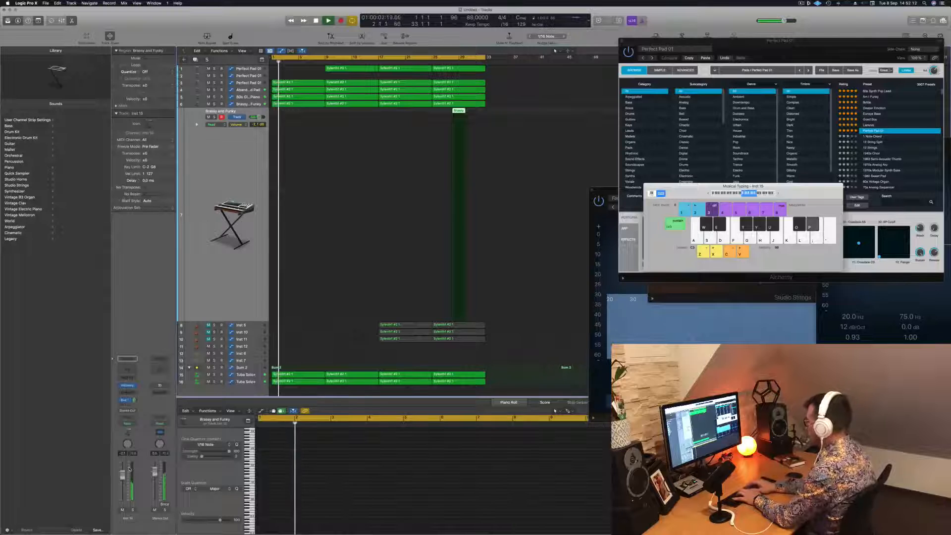
key(i)
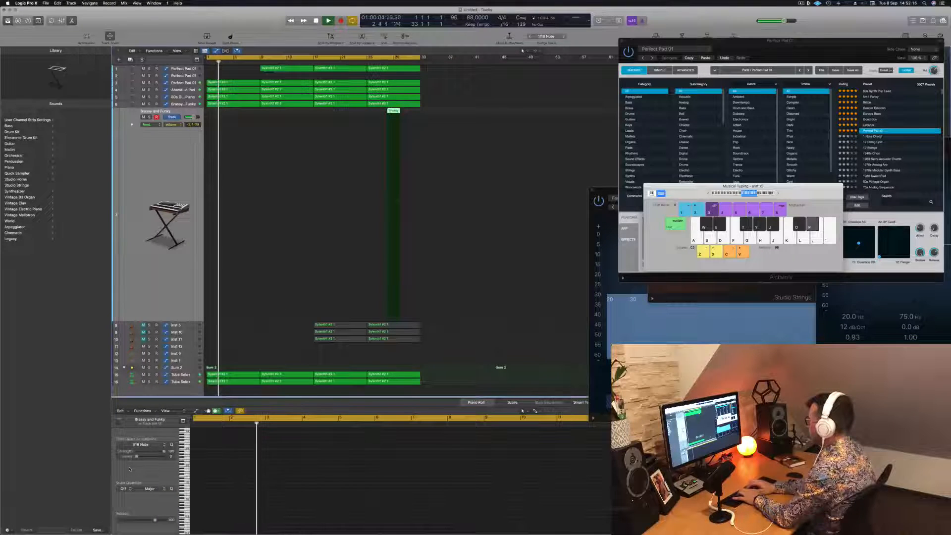
key(r)
key(space)
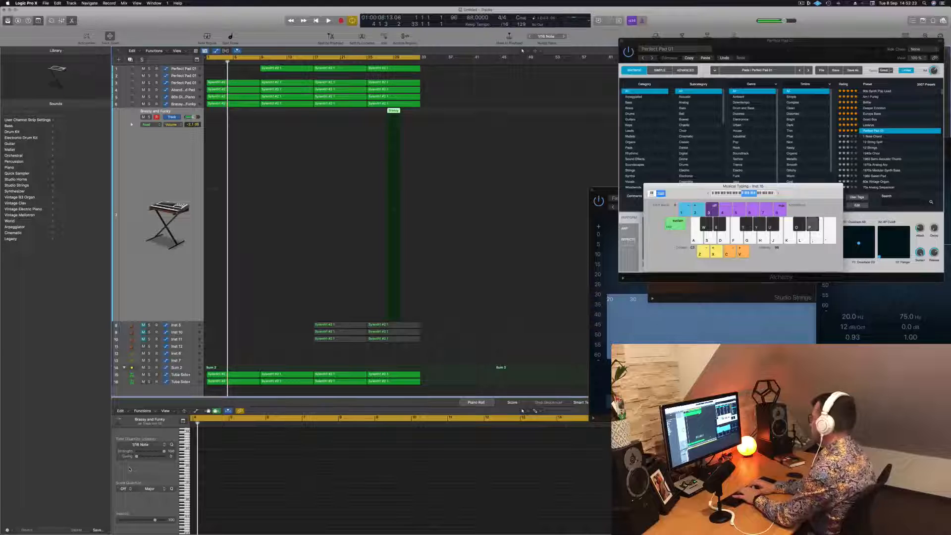
key(space)
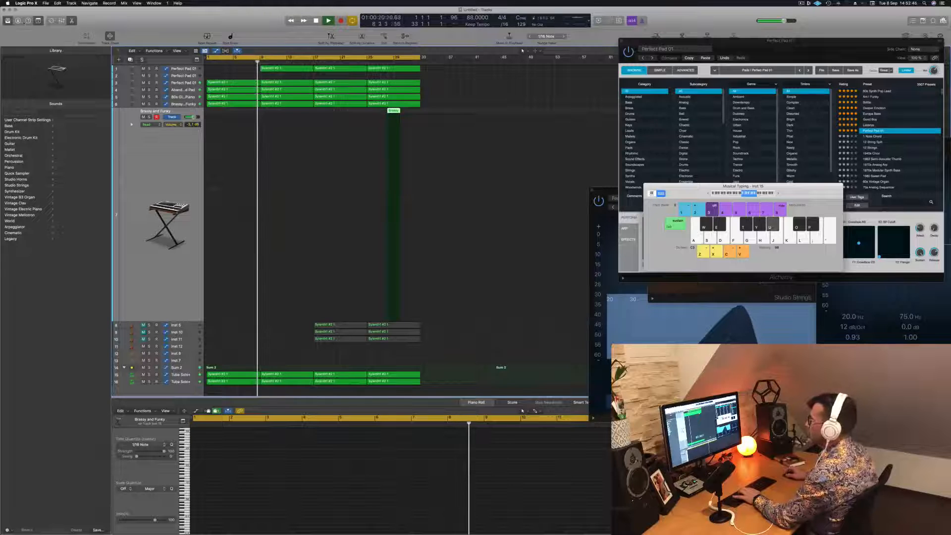
click(18, 20)
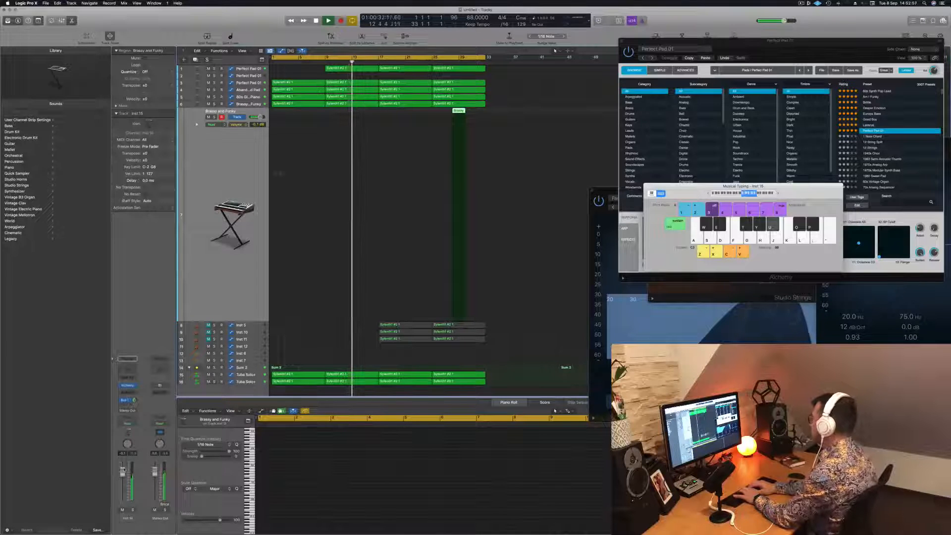
Try out a pattern of three neighbouring notes on the duplicated Brassy and Funky track before bar 17 during playback
key(t)
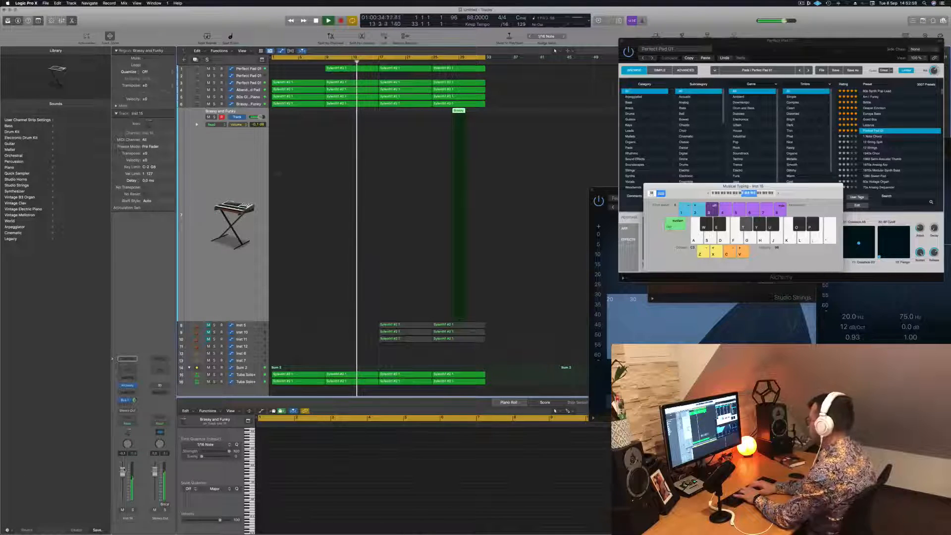
key(y)
key(t)
key(y)
key(u)
key(t)
key(y)
key(u)
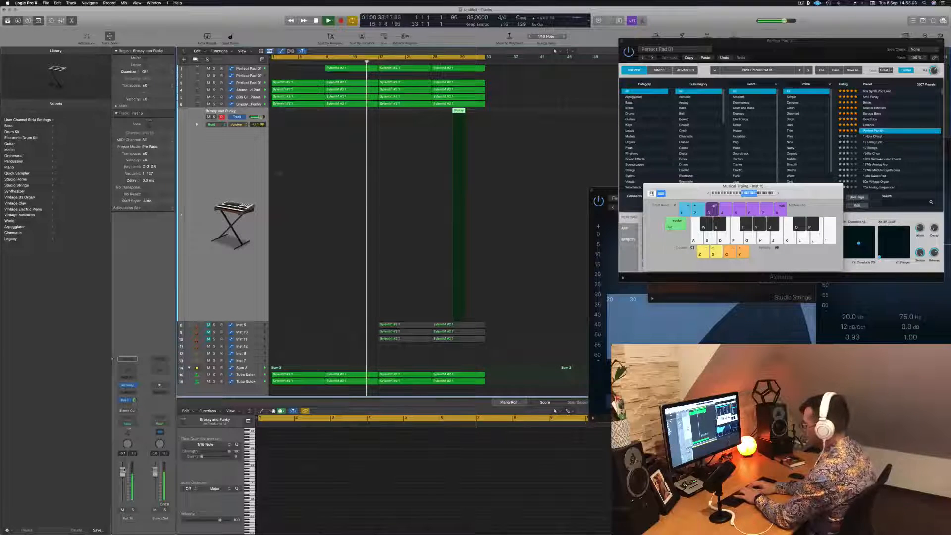
Record a melody take with Musical Typing on the duplicated Brassy and Funky track across bars 17 to 25
key(r)
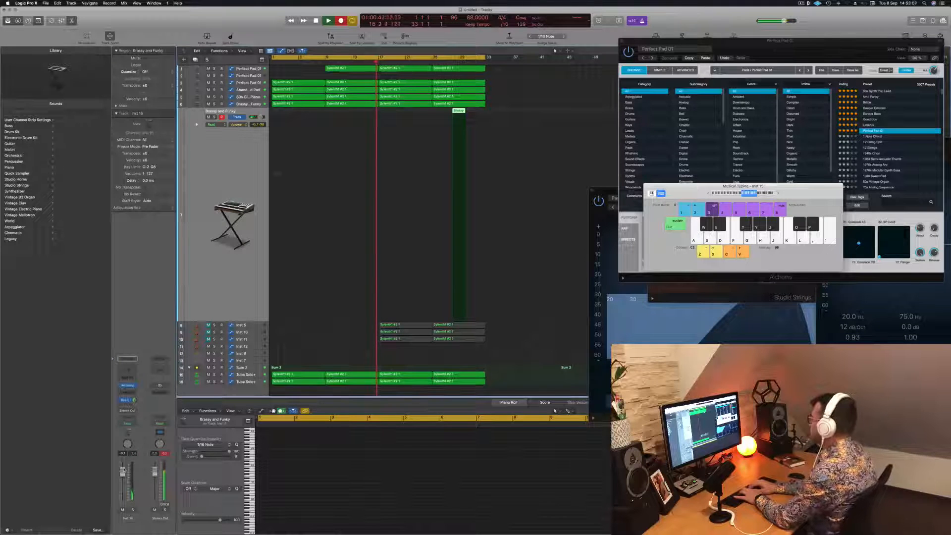
key(t)
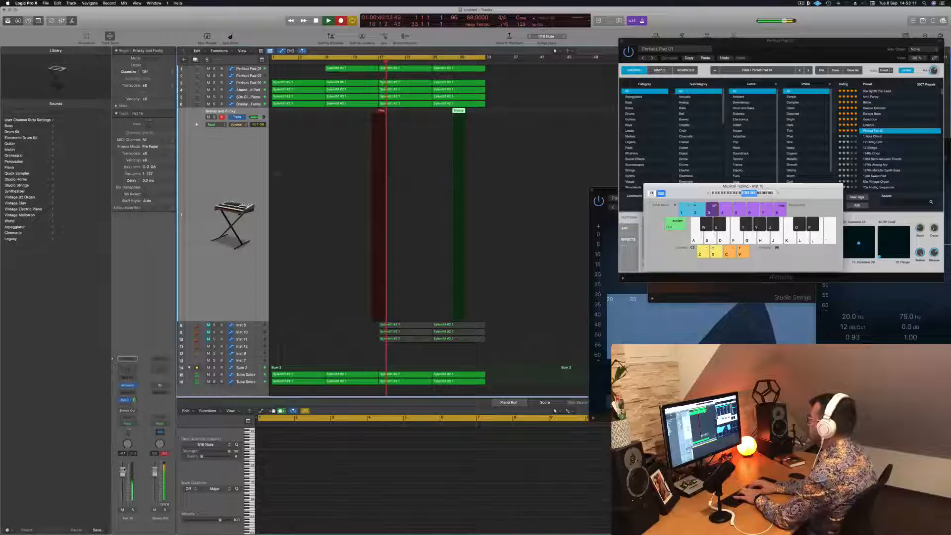
key(y)
key(u)
key(y)
key(t)
key(y)
key(u)
key(t)
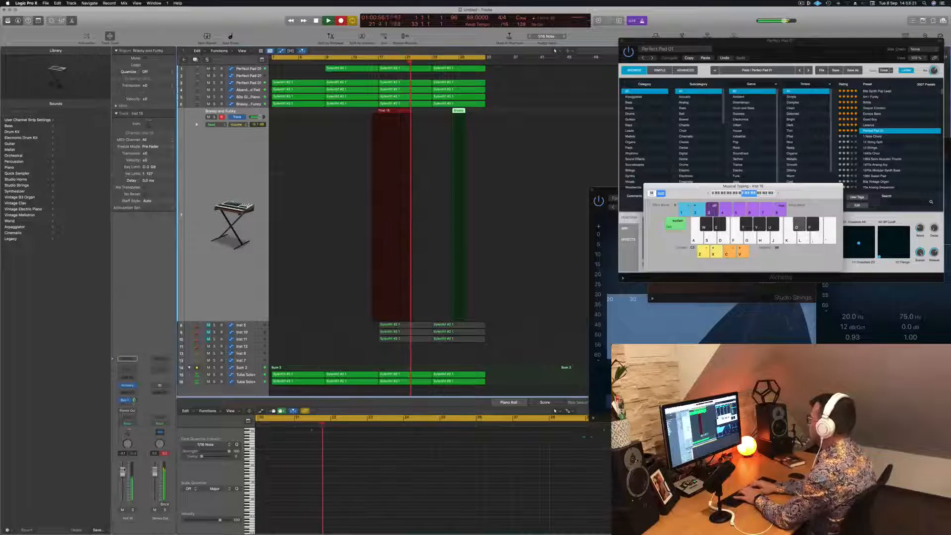
key(u)
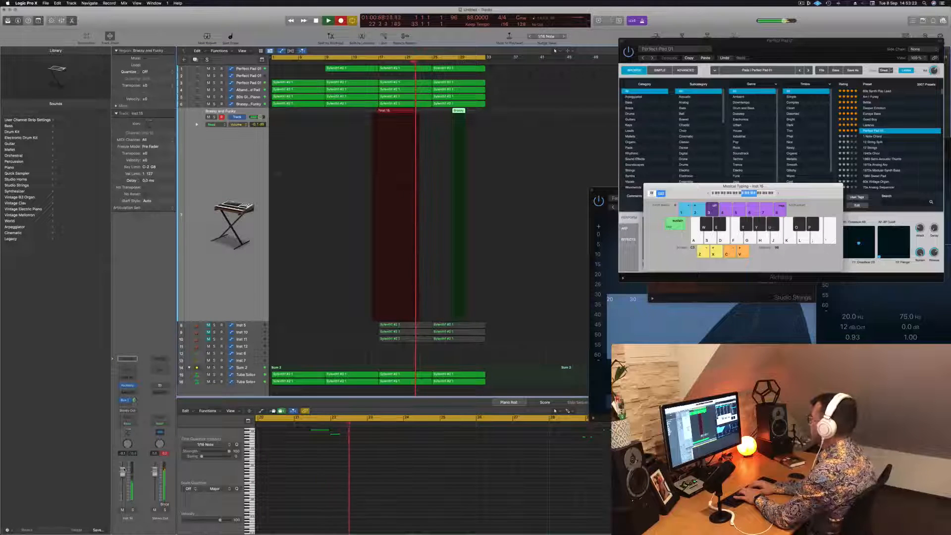
key(p)
key(o)
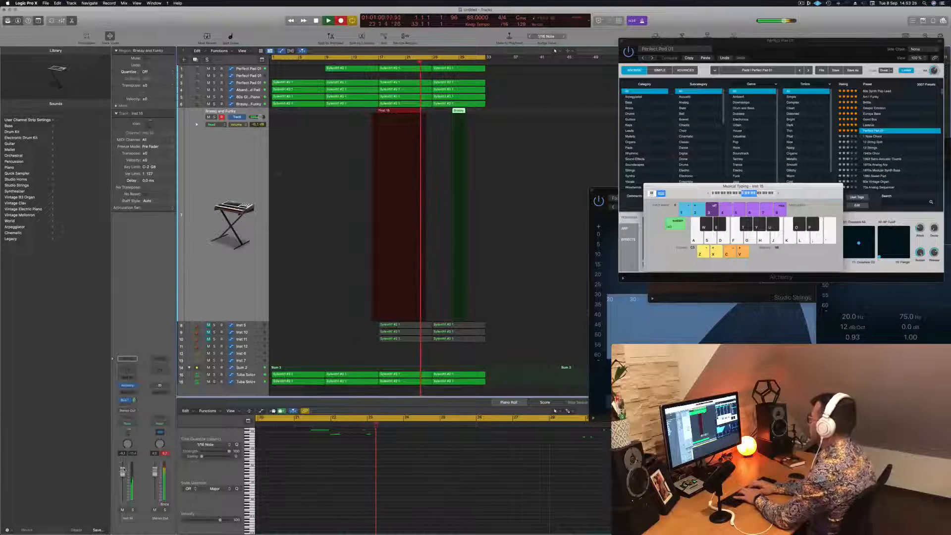
key(o)
key(u)
key(t)
key(y)
key(u)
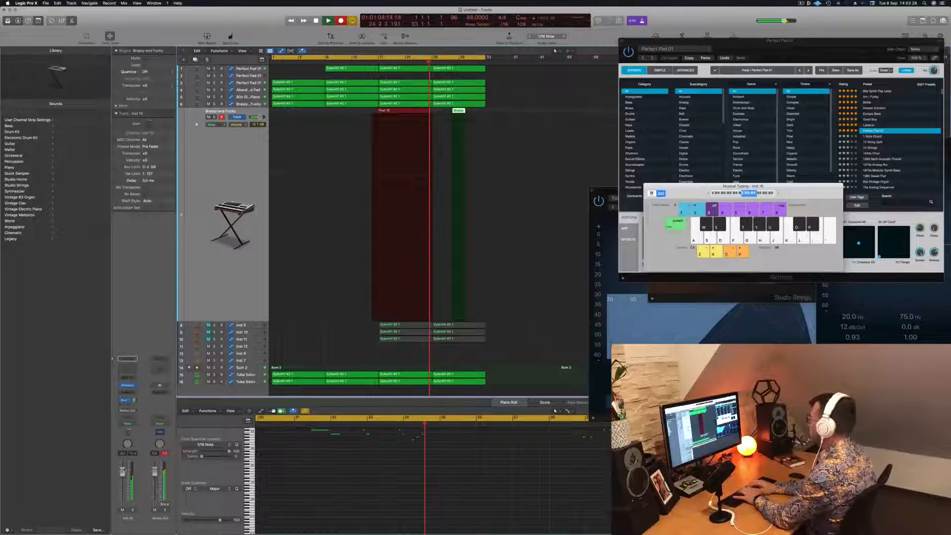
key(space)
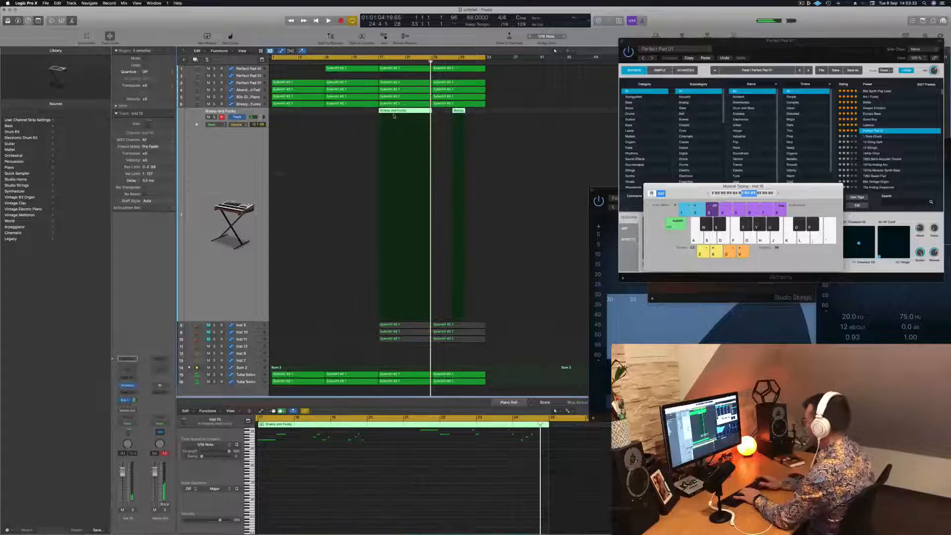
Delete both recorded melody takes from the duplicated Brassy and Funky track, and restart playback from bar 1
key(Delete)
key(Return)
key(space)
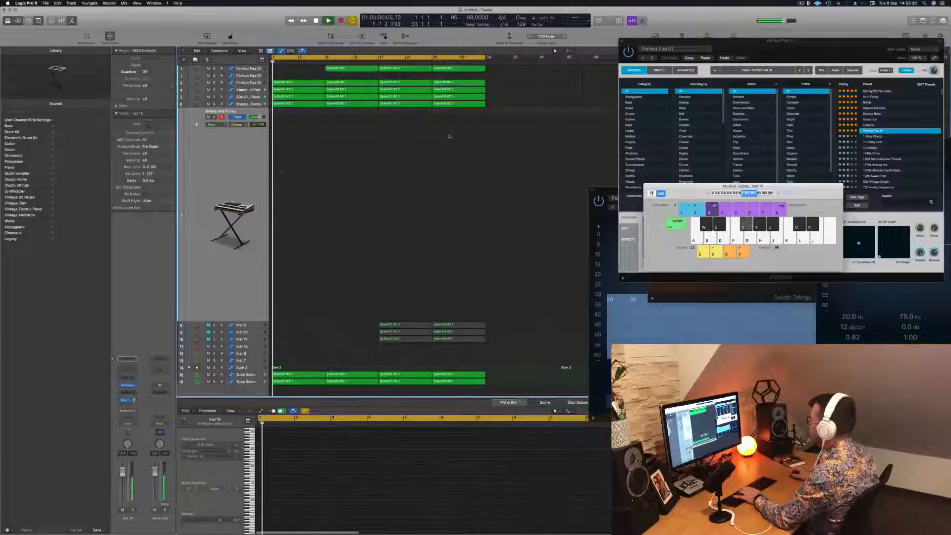
Open the duplicated track's Alchemy instrument, audition its performance snapshots such as Metallic, Dark and Warm during playback, and return to Rich
click(128, 386)
key(y)
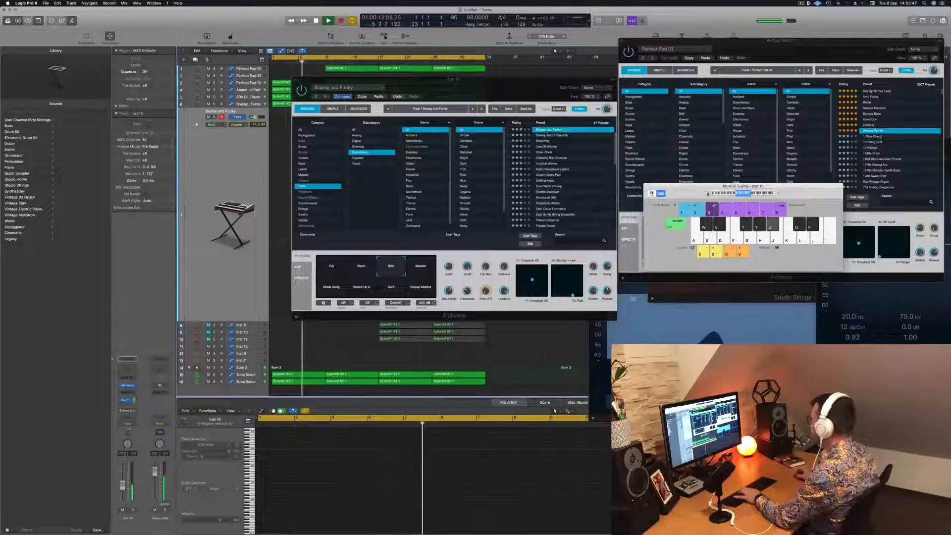
drag(708, 194, 701, 173)
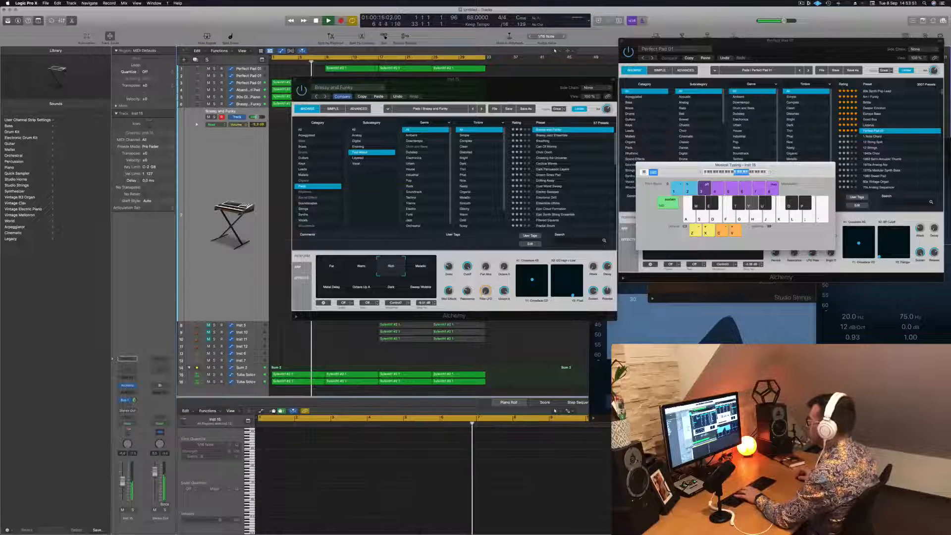
click(424, 269)
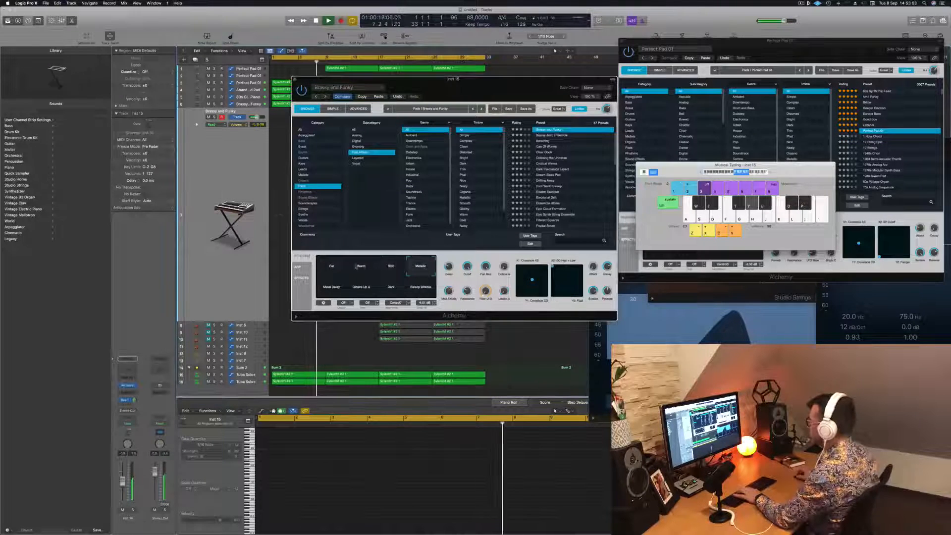
click(331, 267)
click(332, 287)
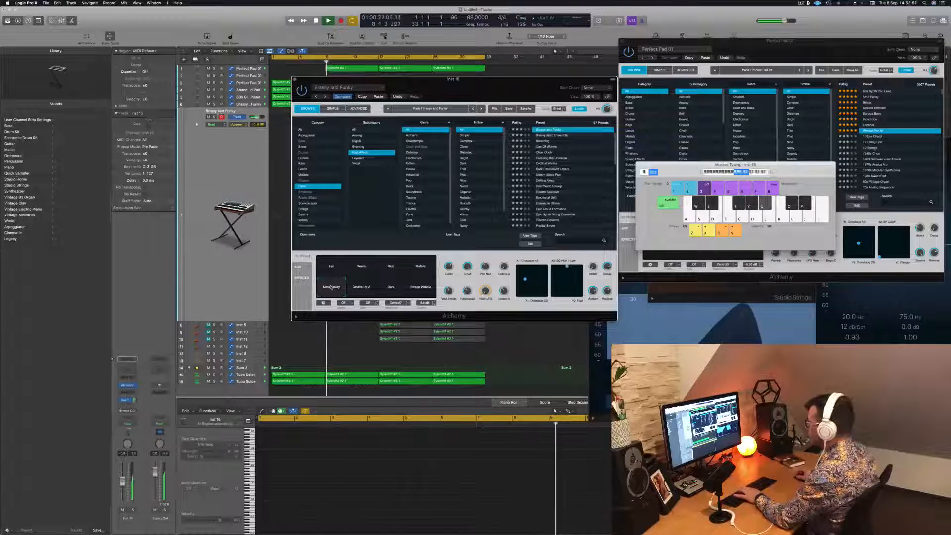
click(402, 293)
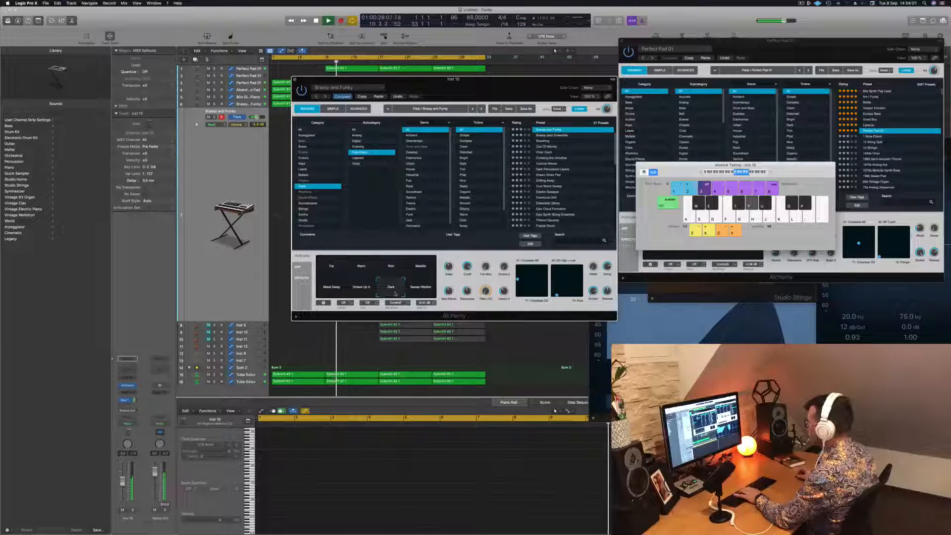
click(419, 293)
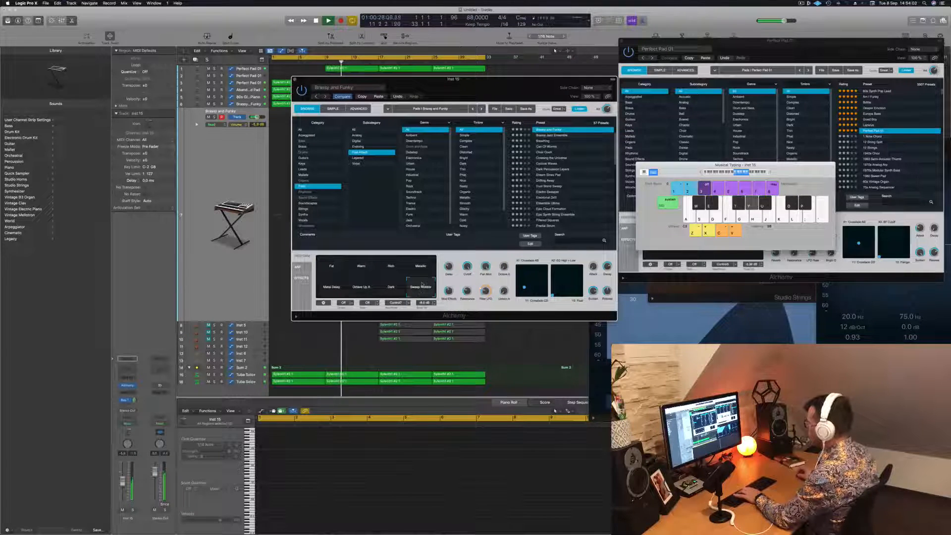
click(419, 272)
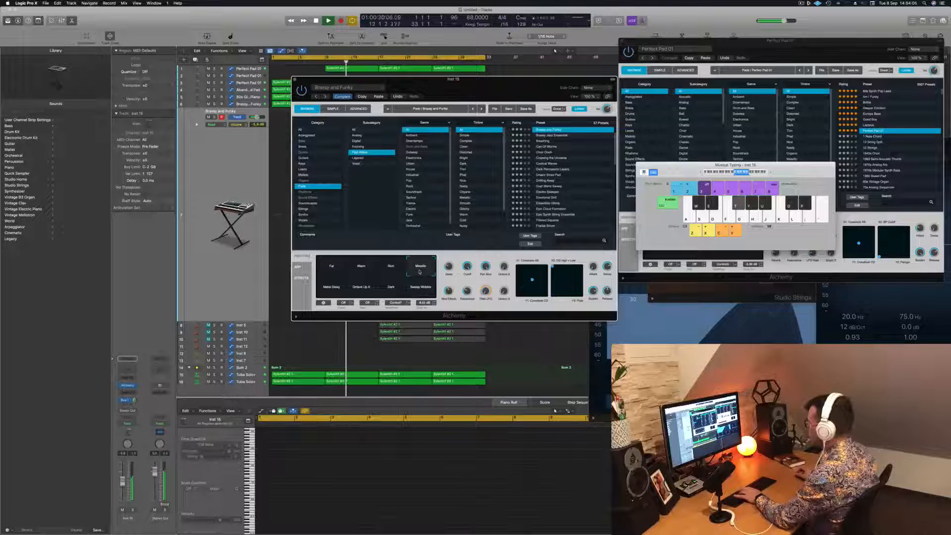
click(392, 272)
click(366, 269)
click(336, 268)
click(423, 270)
click(392, 267)
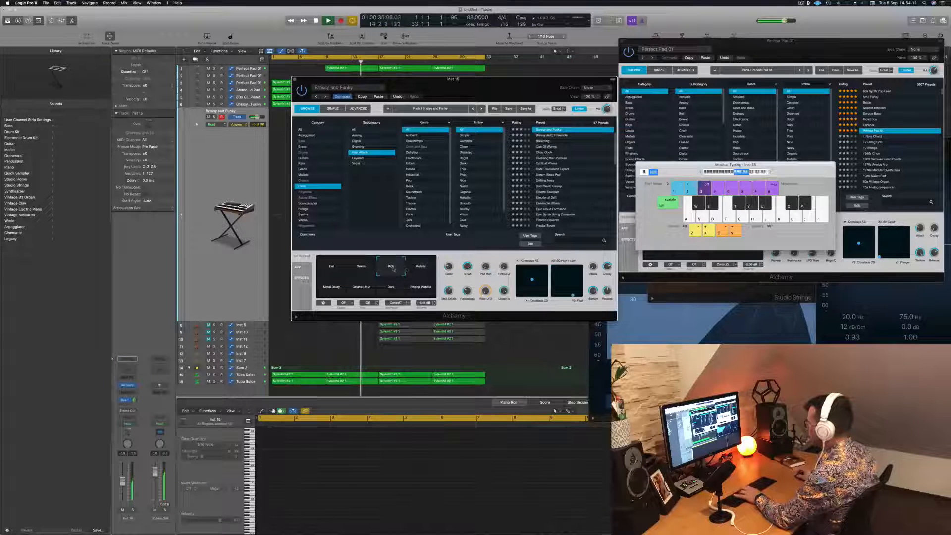
Record a new melody take with Musical Typing on the duplicated Brassy and Funky track from bar 2, and stop the recording
mouse_move(469, 268)
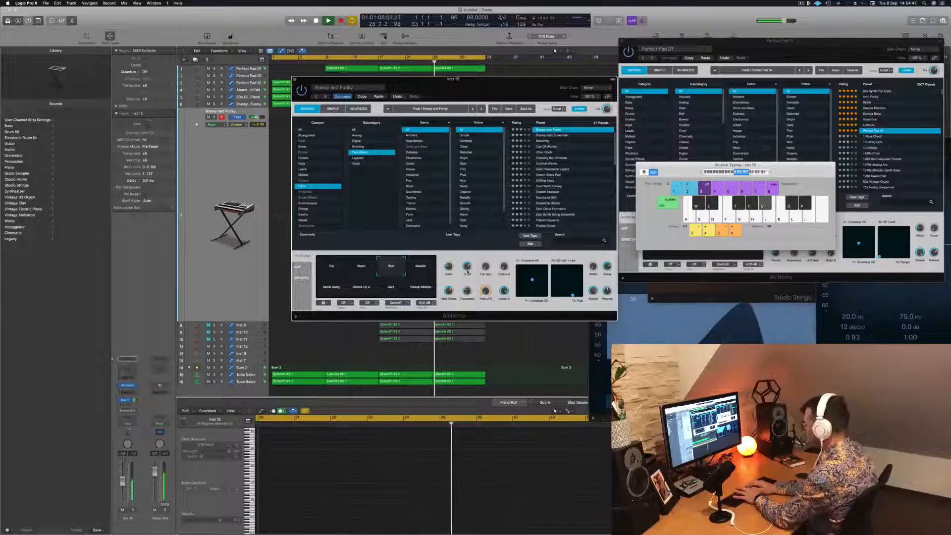
key(r)
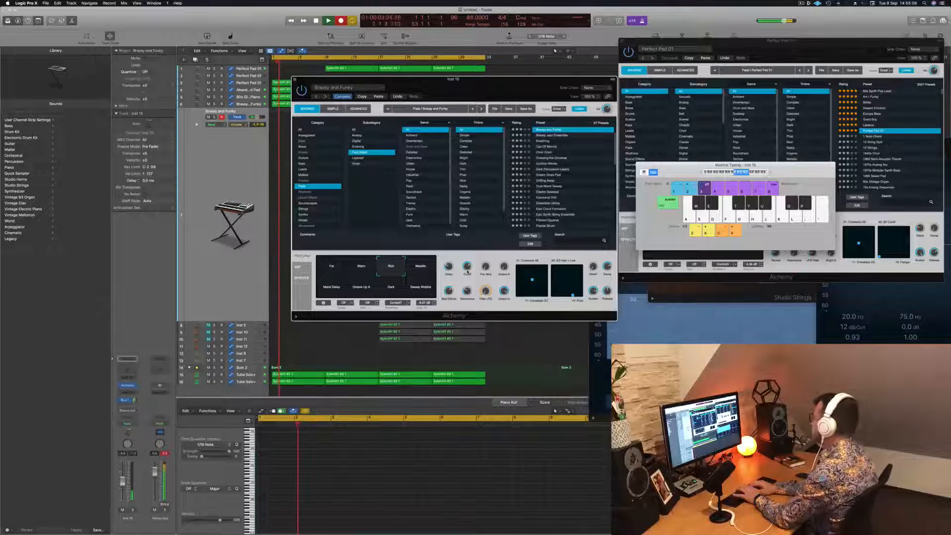
key(g)
key(y)
key(j)
key(h)
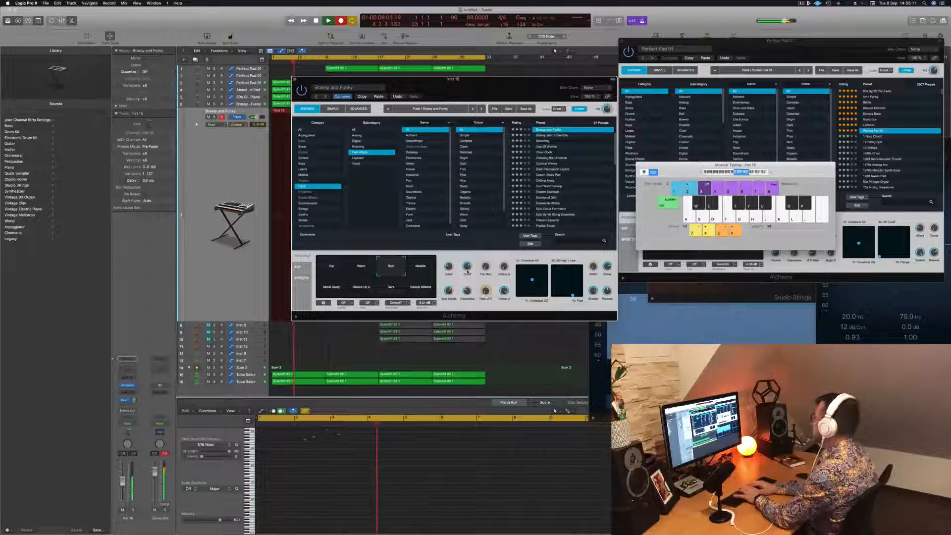
key(g)
key(y)
key(u)
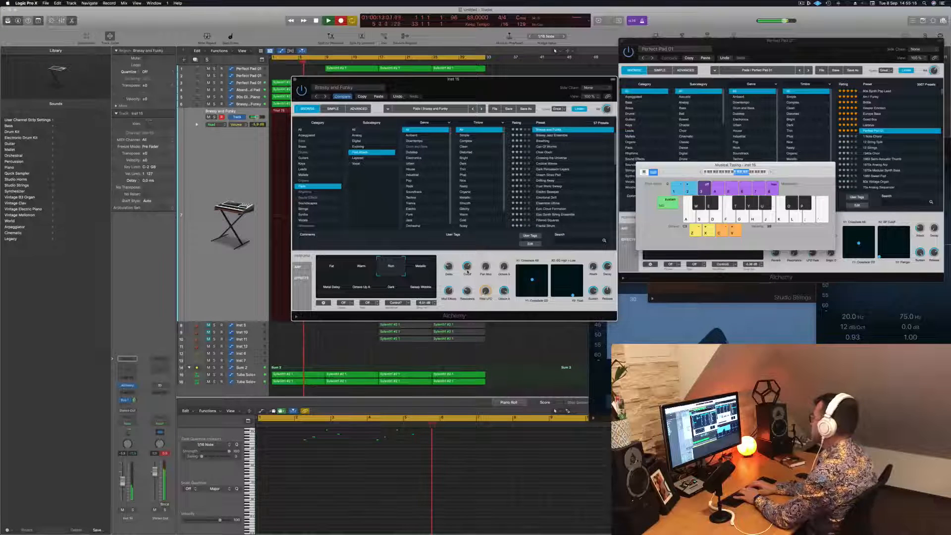
key(p)
key(u)
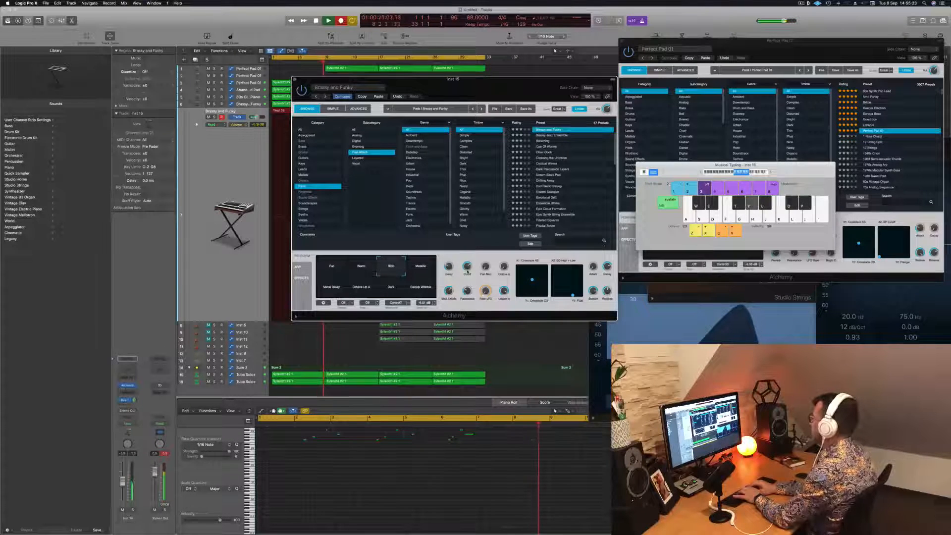
key(p)
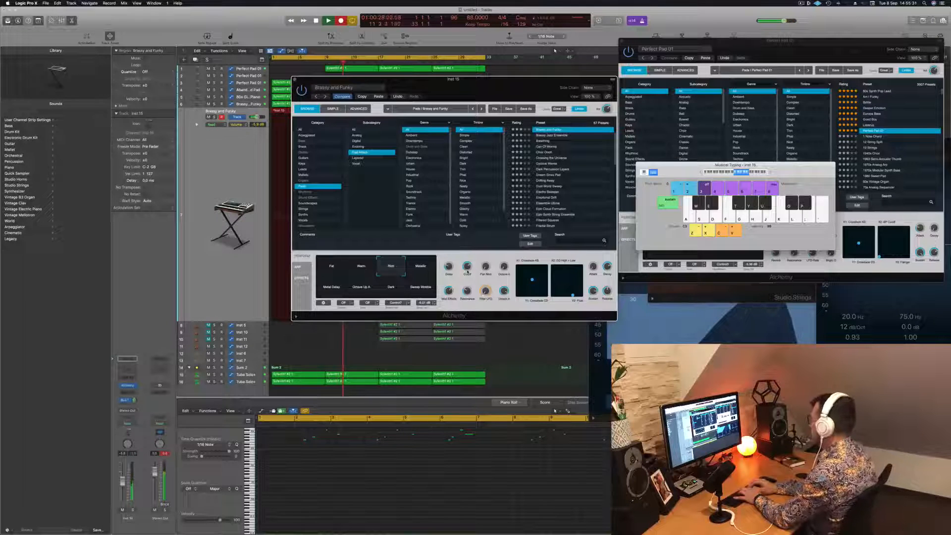
key(space)
Move the Alchemy window off the arrangement and split the recorded melody region at bars 8 and 10
drag(353, 86, 577, 89)
click(313, 65)
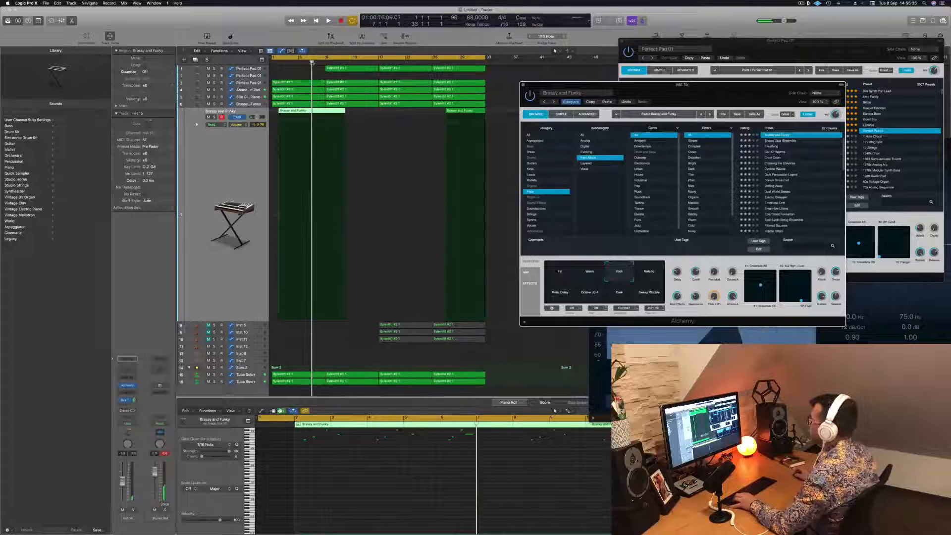
scroll(293, 154, up, 8)
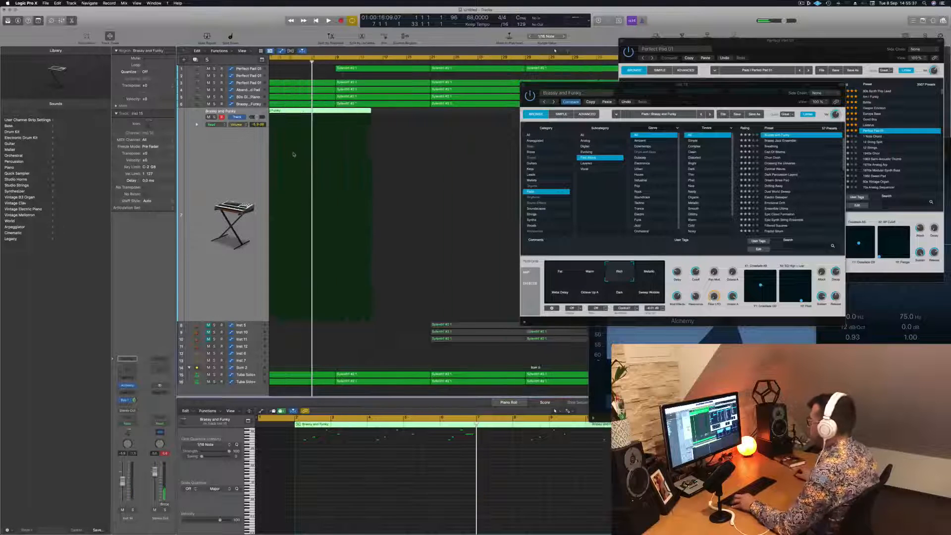
scroll(292, 154, down, 1)
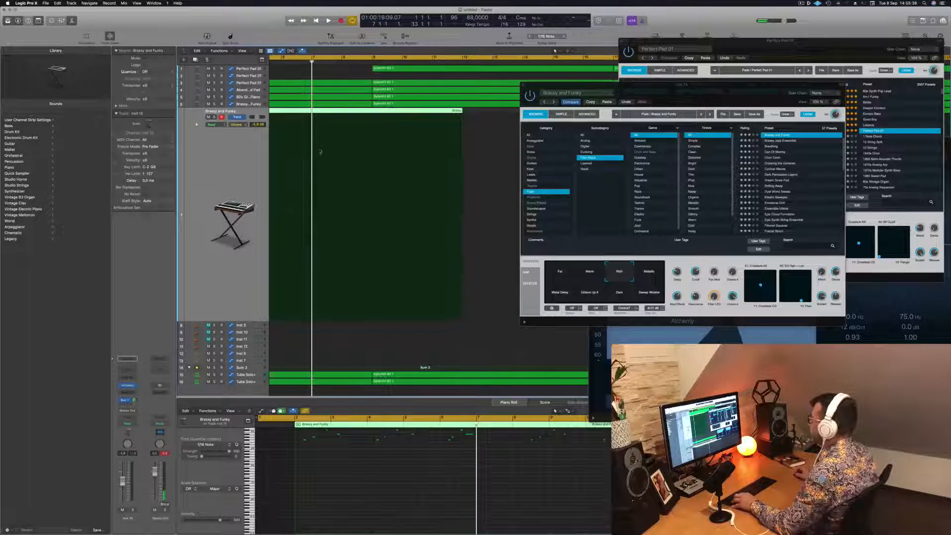
super+double_click(341, 110)
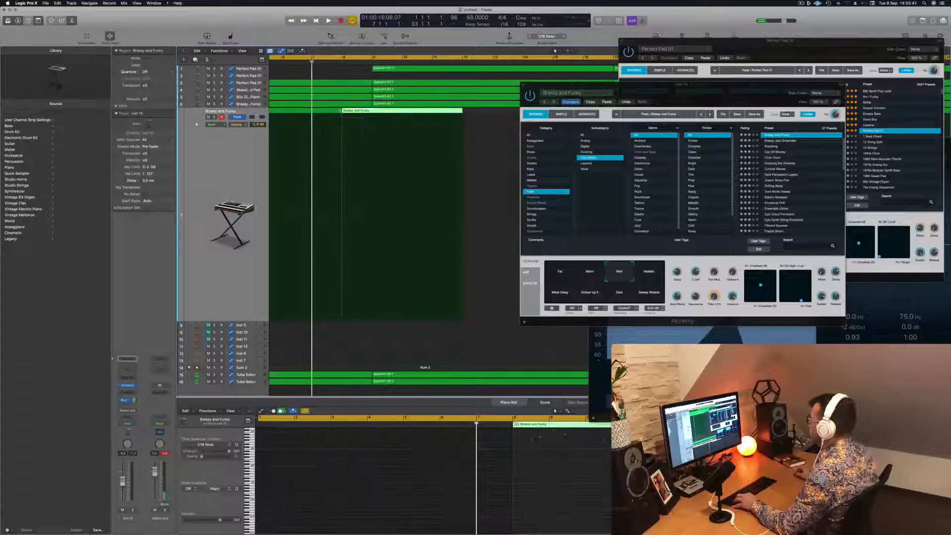
super+double_click(401, 112)
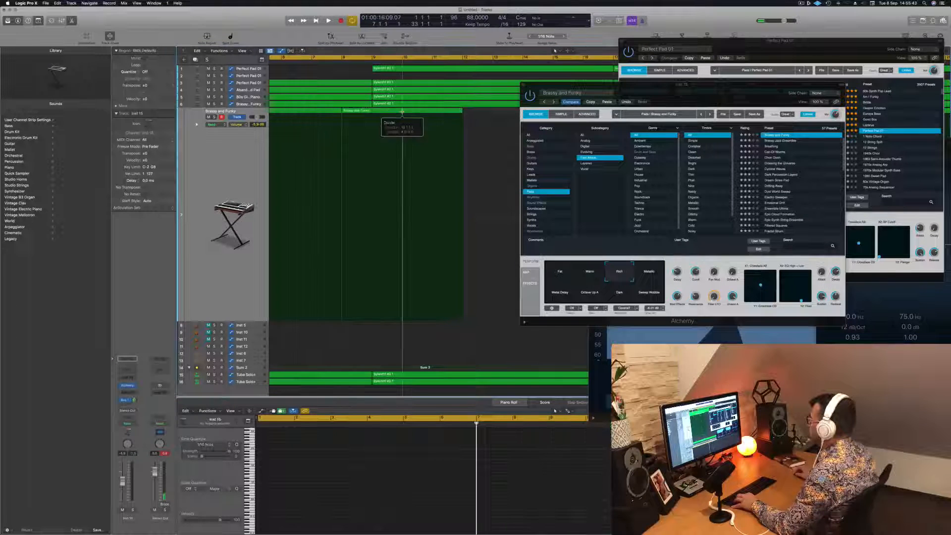
Delete the part of the take before bar 8 and move the two-bar phrase from bar 8 to bar 2
click(542, 474)
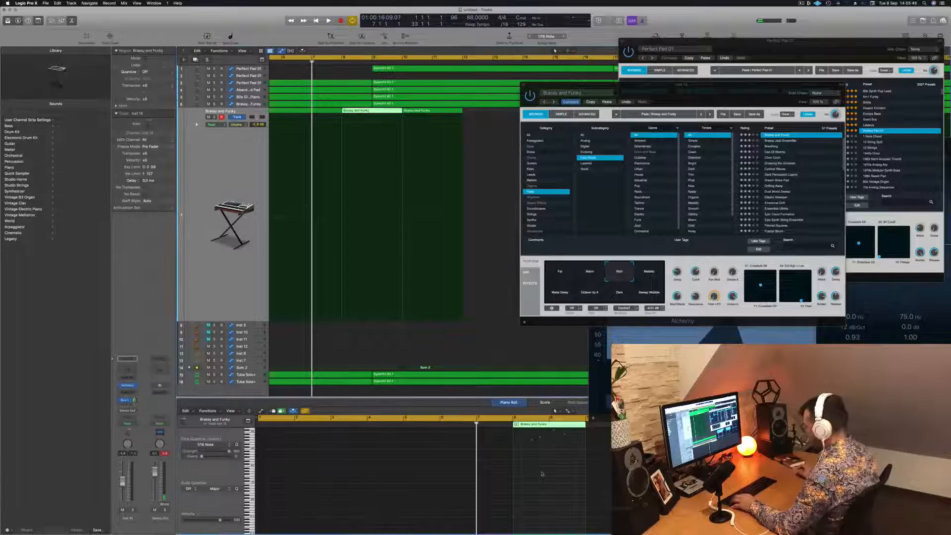
scroll(543, 473, up, 4)
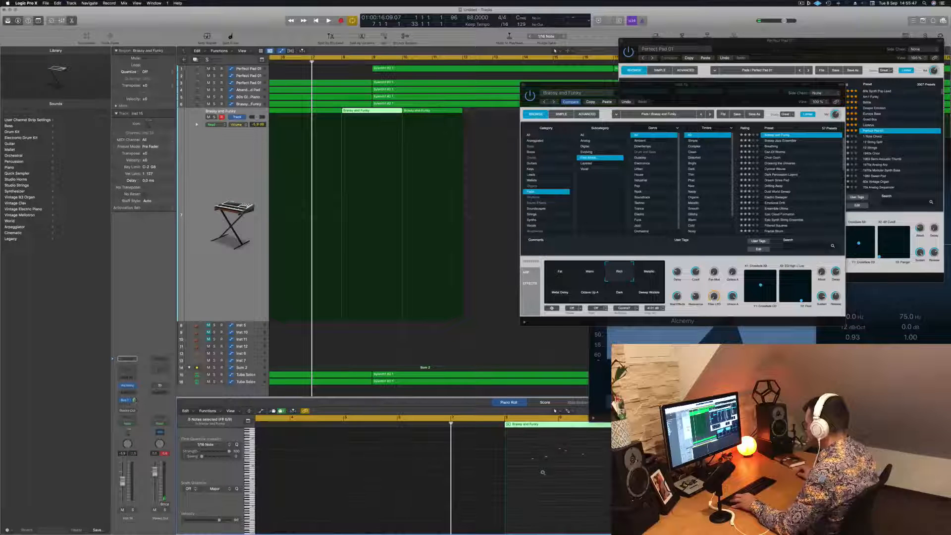
key(space)
scroll(311, 192, down, 4)
key(space)
click(337, 110)
key(Delete)
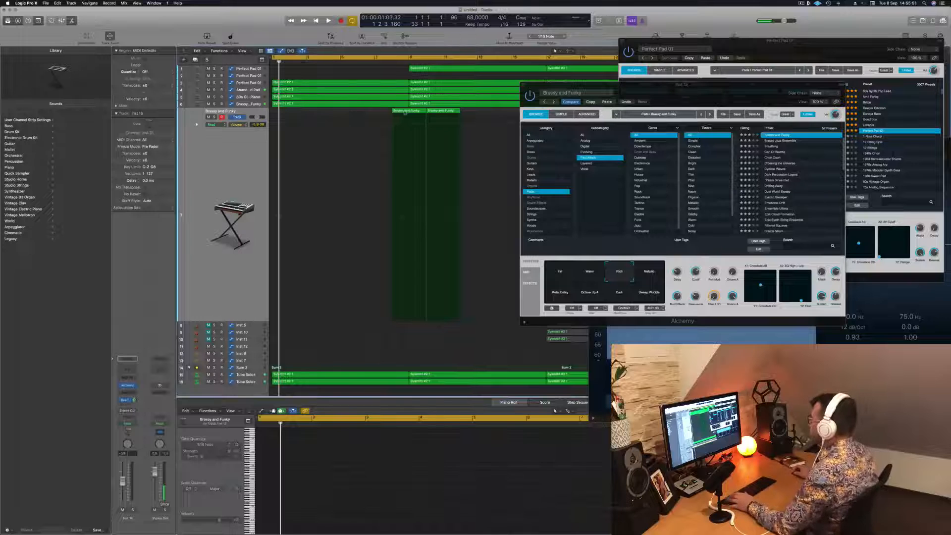
drag(405, 112, 309, 116)
Play back the moved two-bar phrase, select its last note in the Piano Roll, and restart playback from the beginning
key(space)
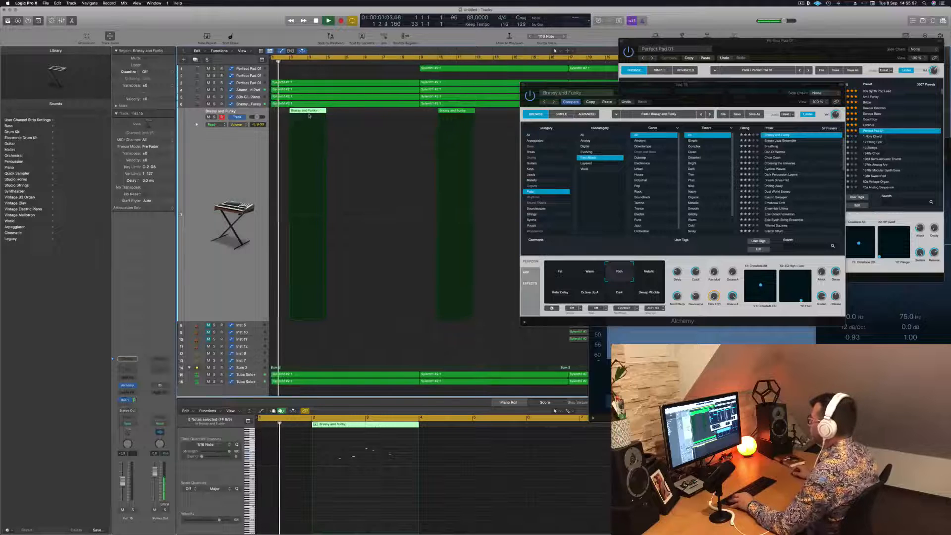
key(super+Left)
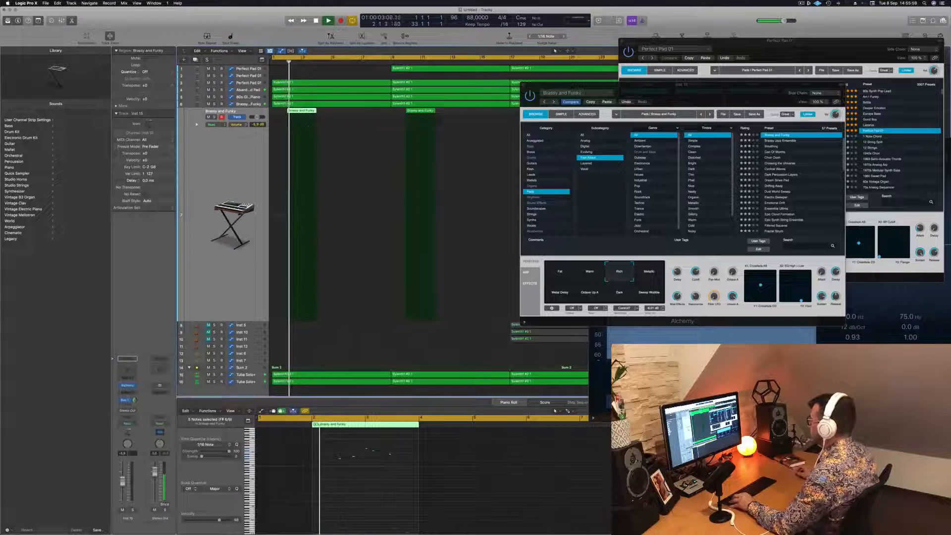
scroll(350, 496, up, 1)
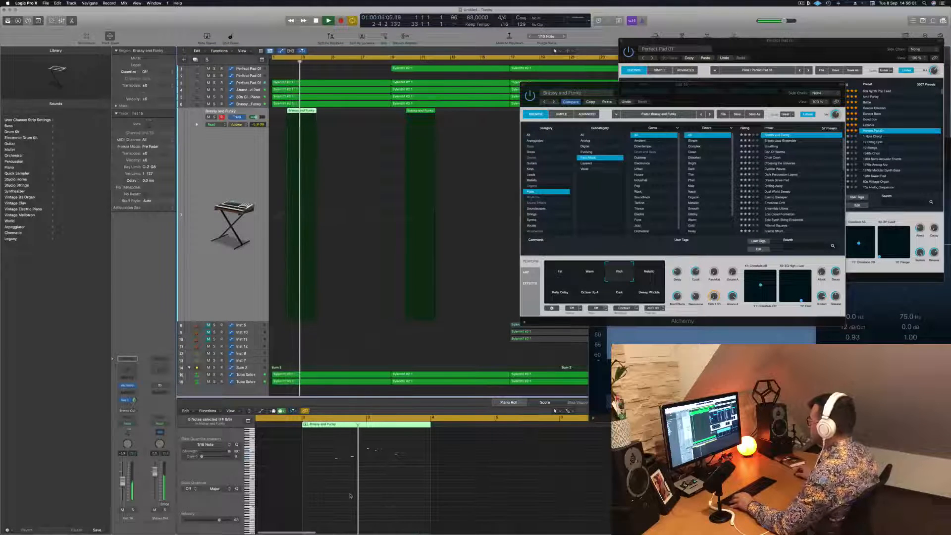
scroll(358, 495, up, 1)
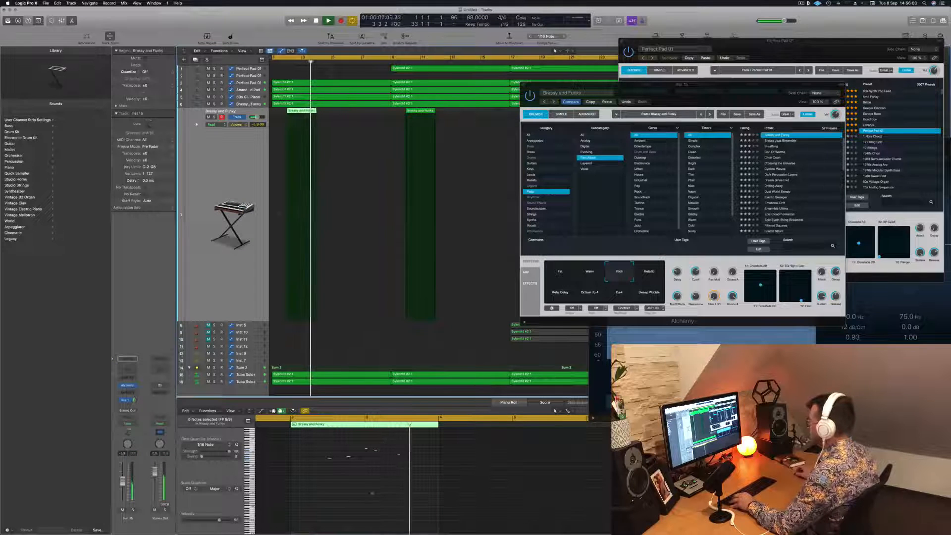
scroll(369, 493, up, 3)
click(379, 454)
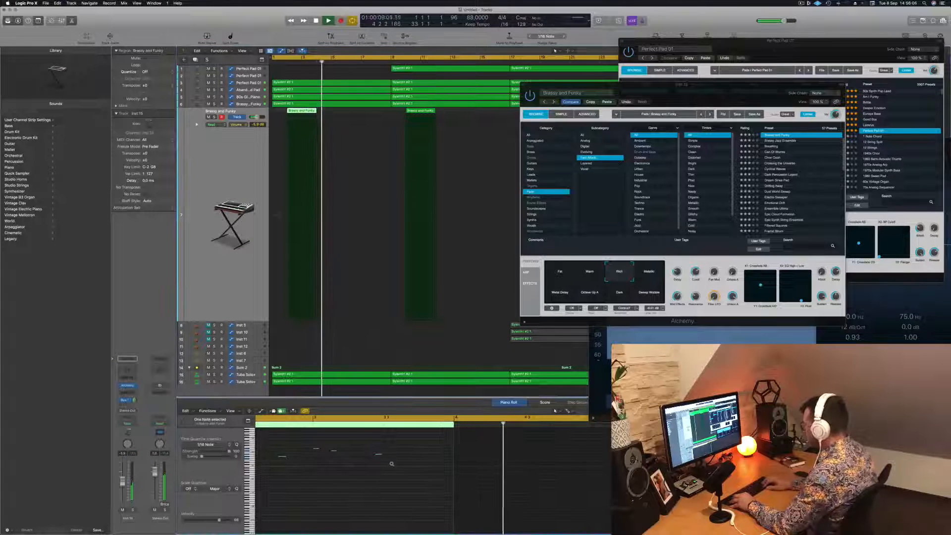
key(Return)
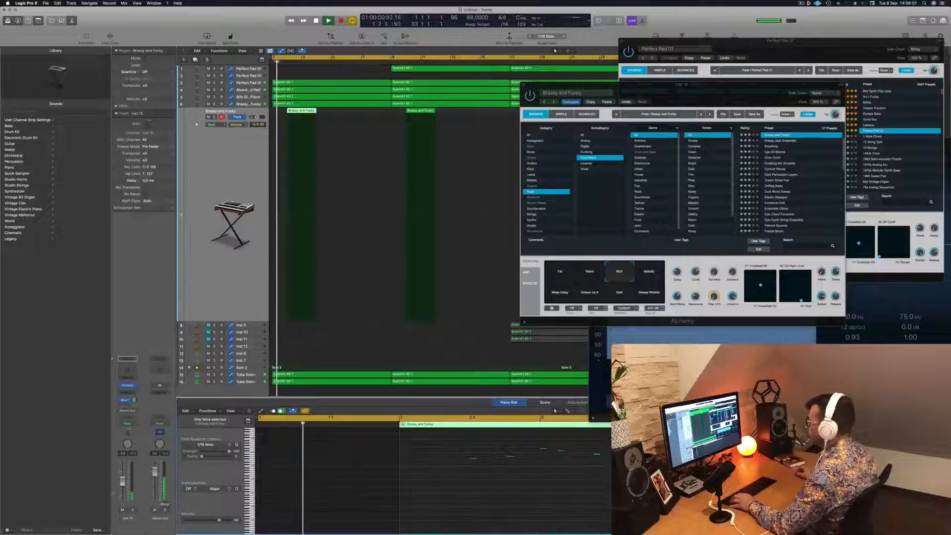
Delete the two leftover melody regions after the bar 2 phrase on the duplicated Brassy and Funky track
scroll(325, 186, down, 5)
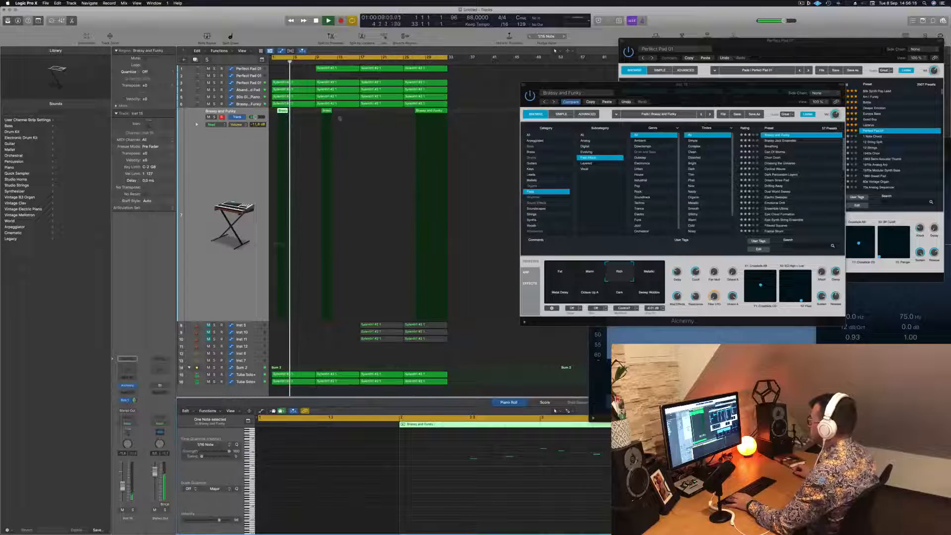
click(327, 110)
key(Delete)
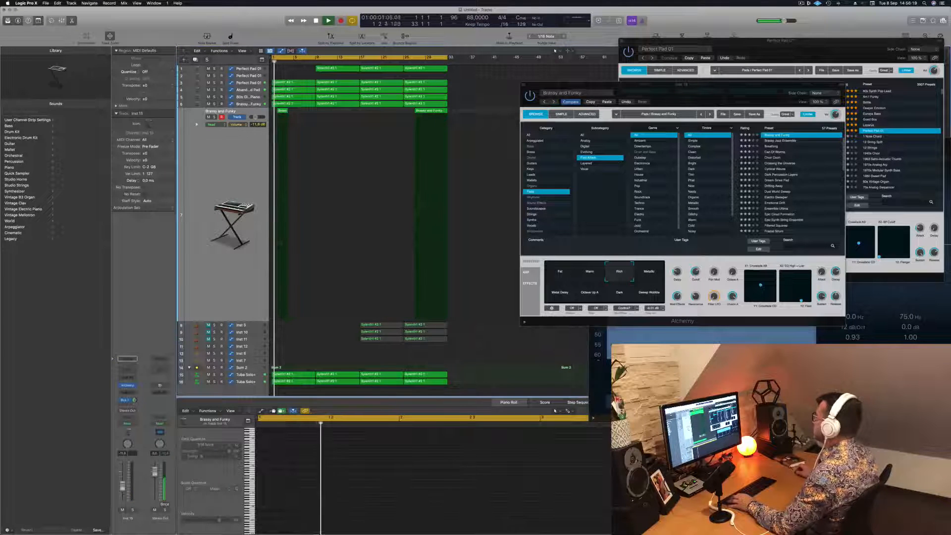
click(429, 111)
key(Delete)
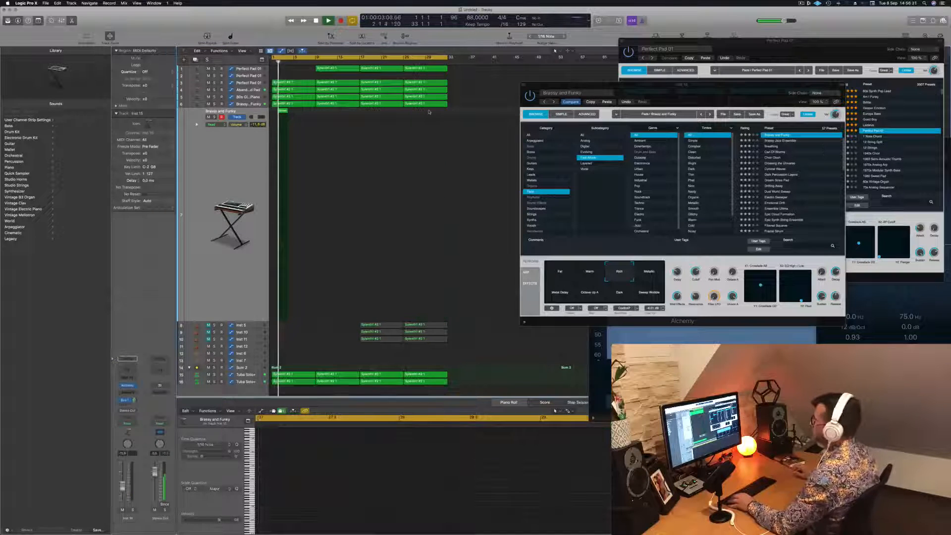
scroll(350, 195, up, 5)
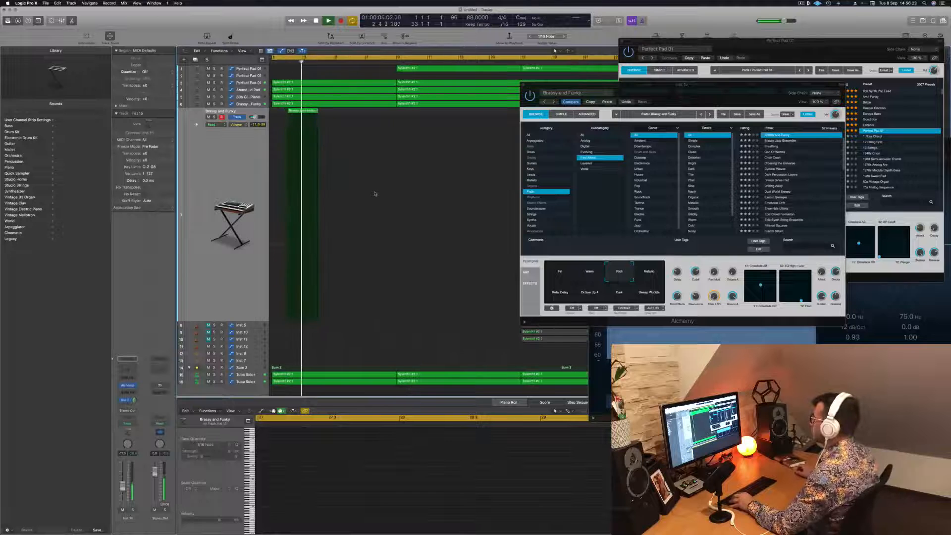
Move the Alchemy window further aside and copy the two-bar melody phrase from bar 2 to bar 6
drag(574, 93, 714, 98)
scroll(332, 112, down, 5)
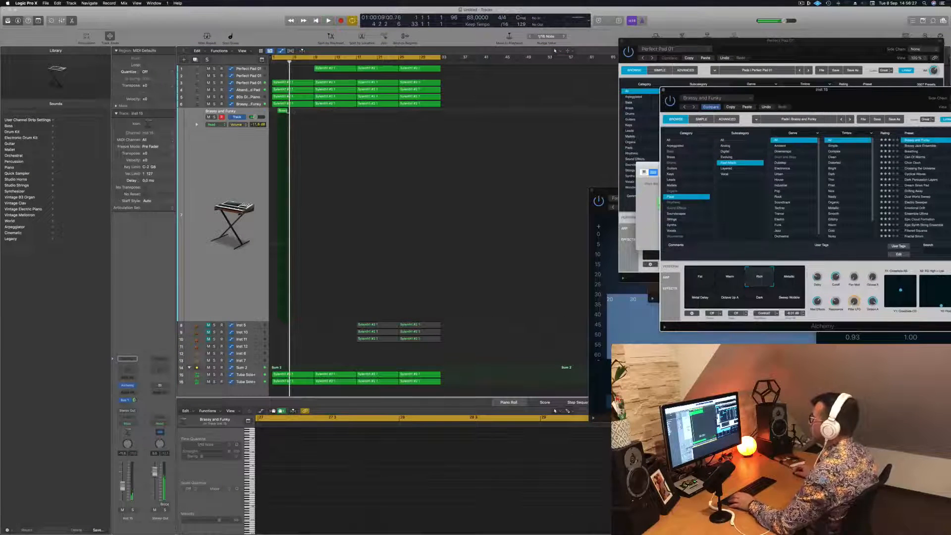
mouse_move(284, 113)
mouse_down()
mouse_move(315, 113)
mouse_move(285, 113)
mouse_up()
key(space)
scroll(312, 121, up, 5)
scroll(314, 121, up, 5)
scroll(335, 109, down, 1)
click(335, 109)
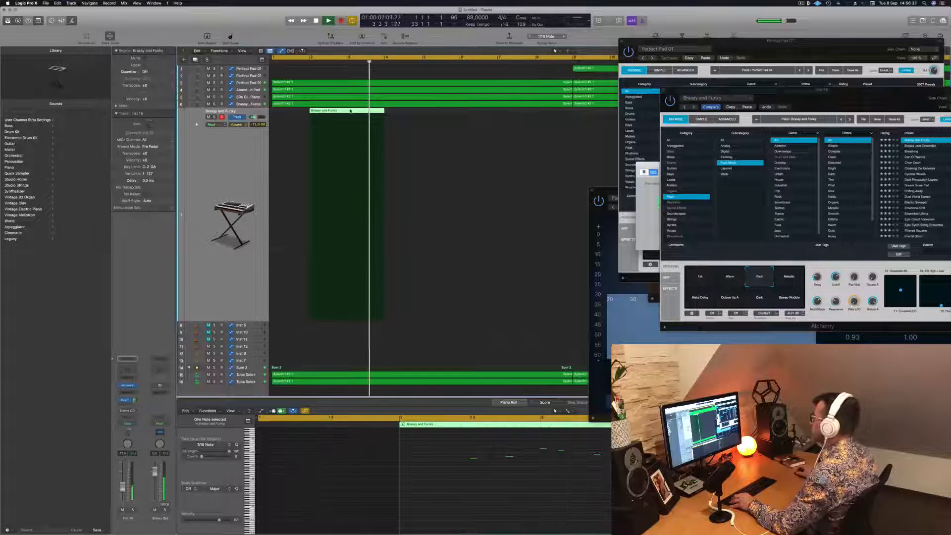
drag(350, 111, 499, 113)
scroll(495, 113, down, 4)
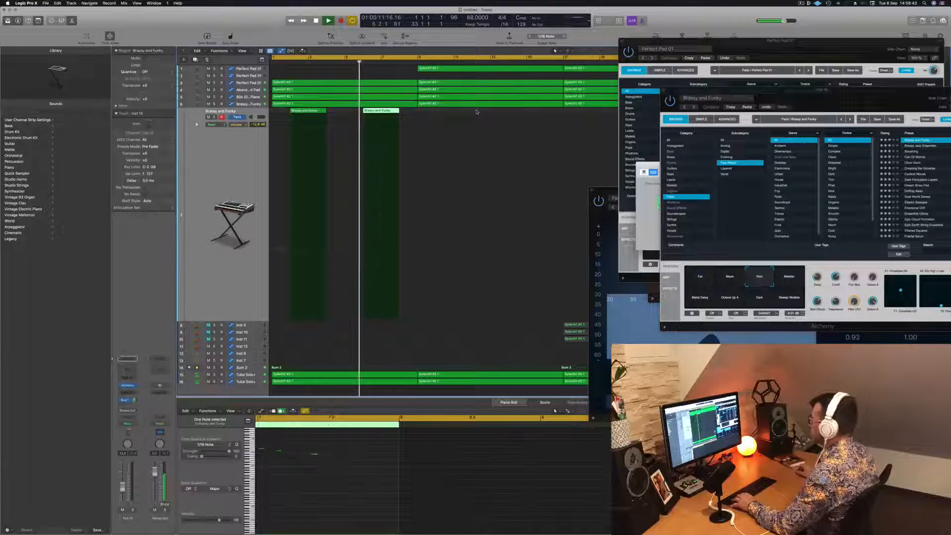
Save the project as "EPISODE 134 guys" in the Logic folder
key(super+s)
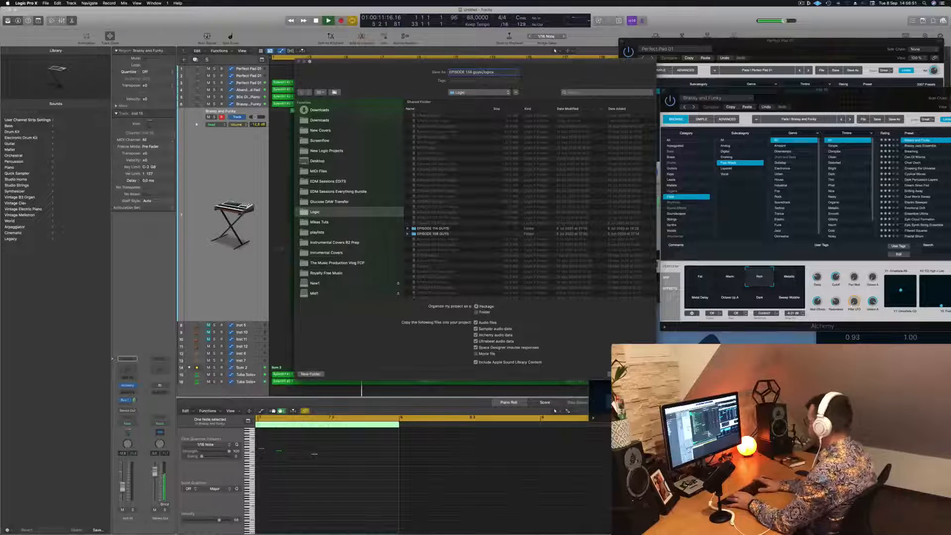
key(Return)
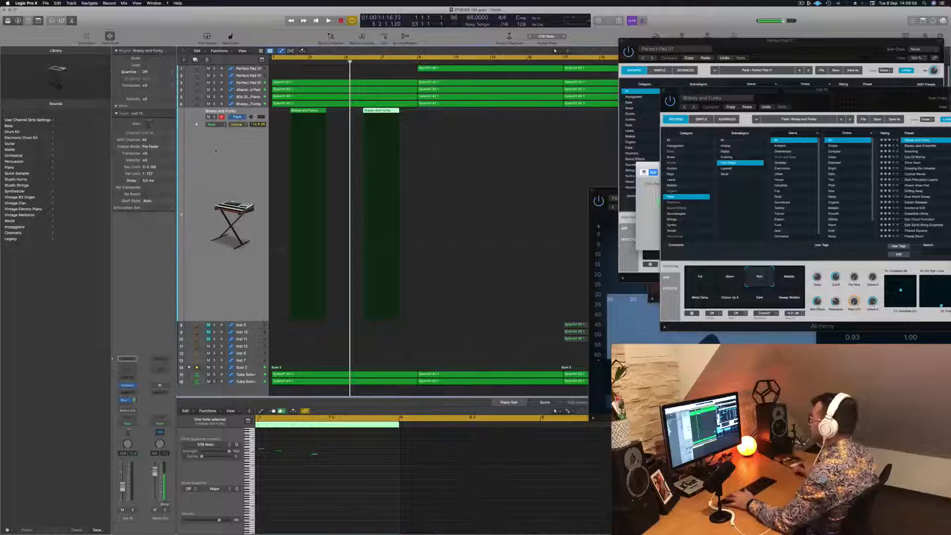
Restart playback, select all regions in the arrangement, and name them by their tracks
click(215, 152)
key(space)
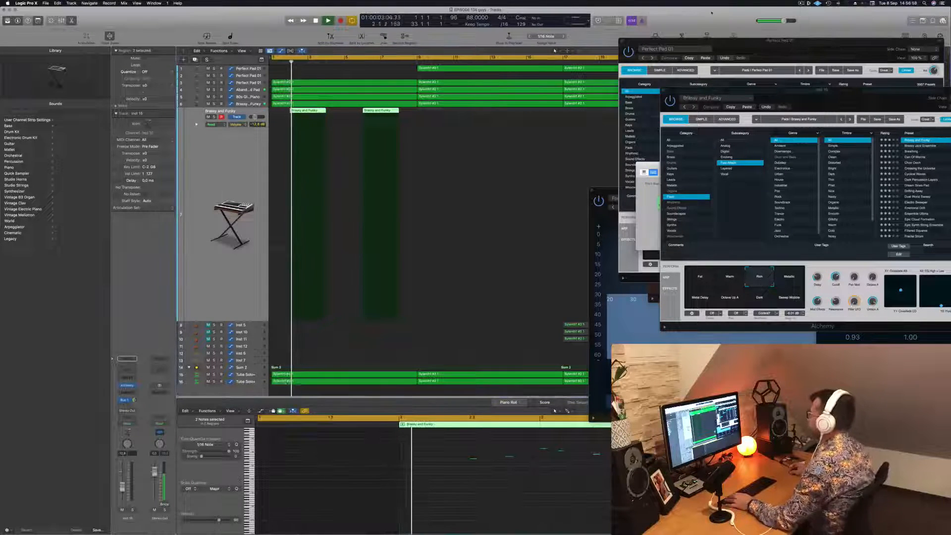
scroll(443, 185, down, 8)
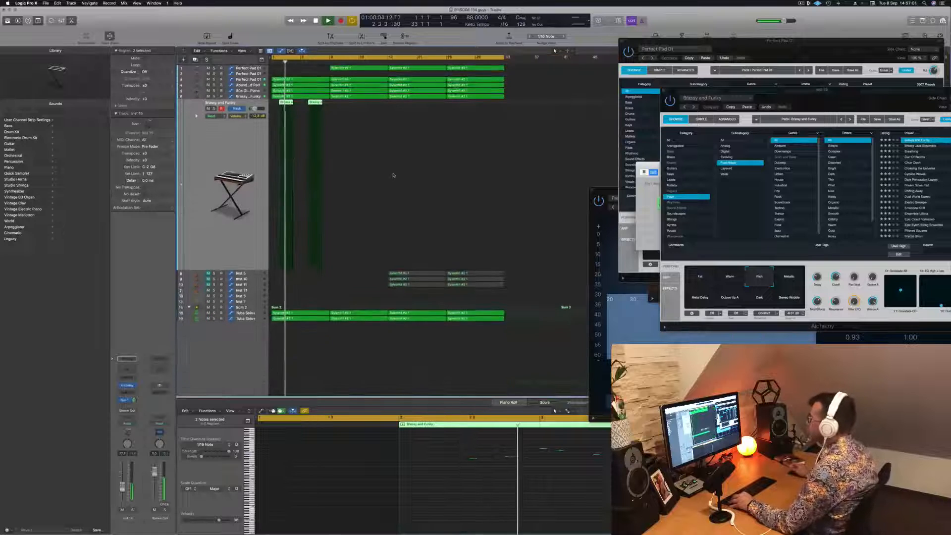
scroll(393, 175, down, 3)
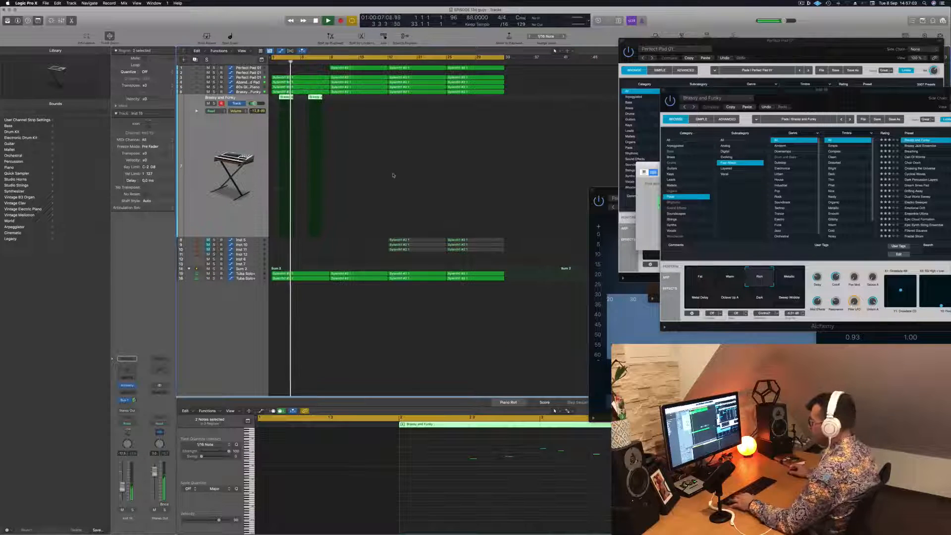
key(super+a)
right_click(367, 77)
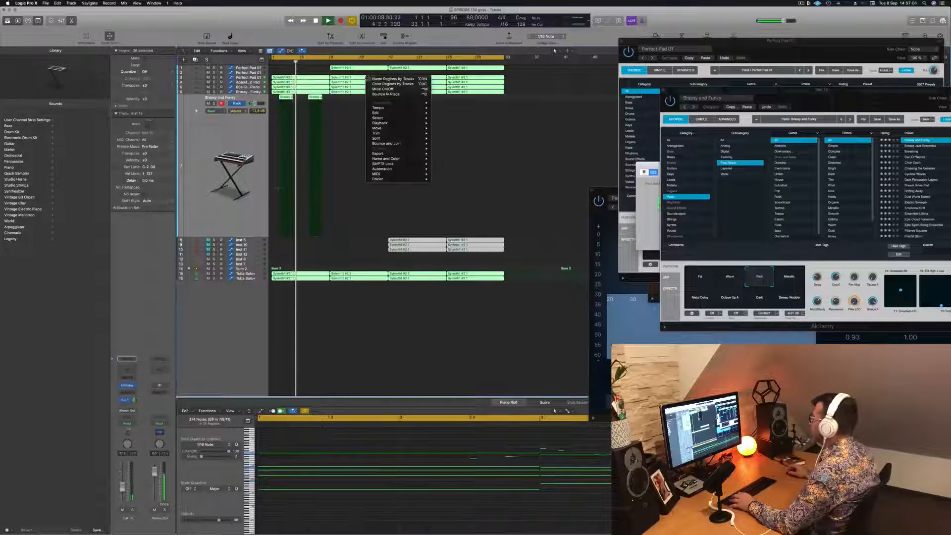
click(371, 79)
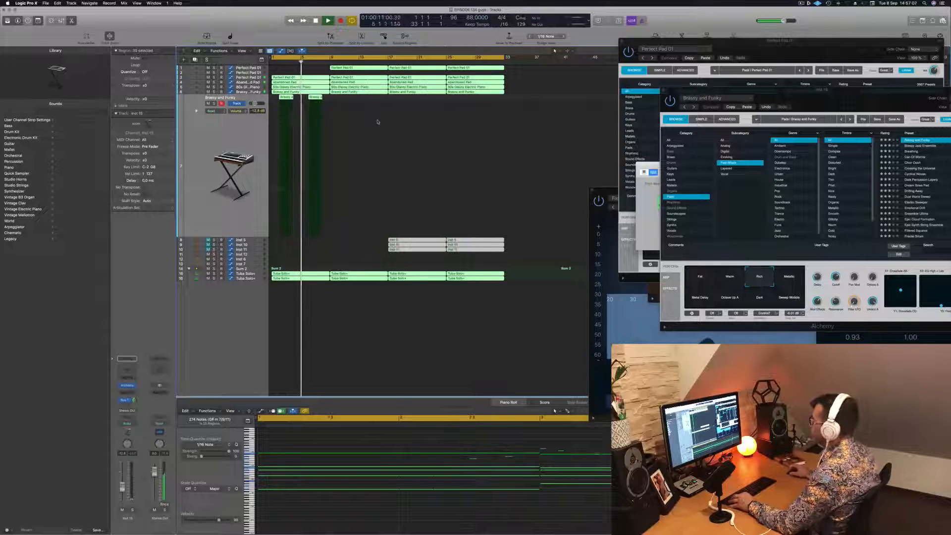
scroll(395, 122, right, 4)
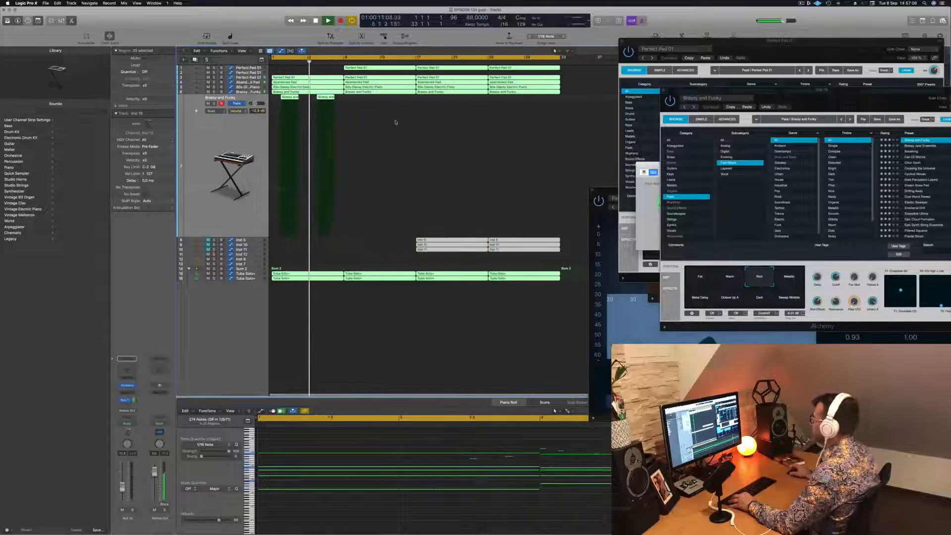
Deselect all regions and reposition the Brassy and Funky Alchemy window in front of the other plug-in windows
click(364, 245)
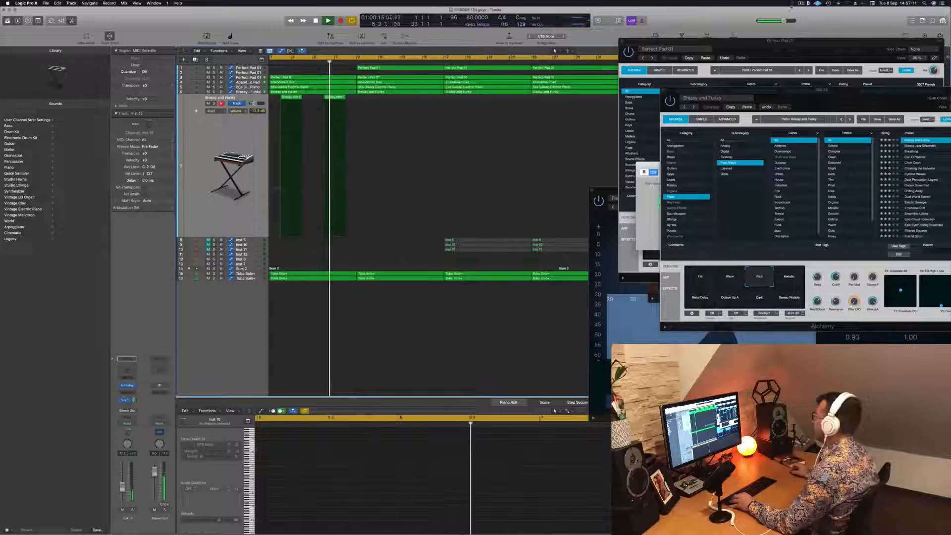
drag(792, 42, 806, 147)
drag(811, 90, 764, 66)
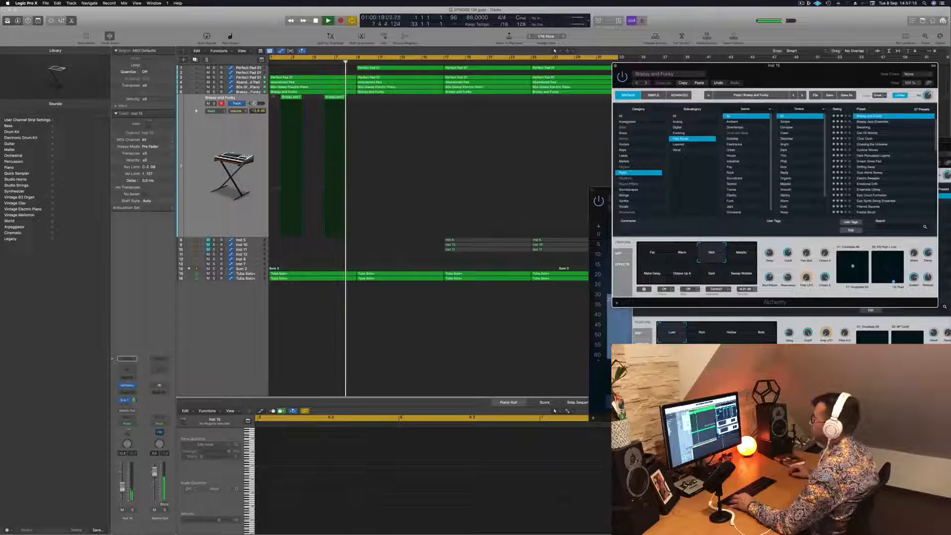
Copy the two melody phrases on the duplicated Brassy and Funky track to bars 10 and 14, and restart playback from the beginning
click(235, 138)
key(super+Left)
key(super+Left)
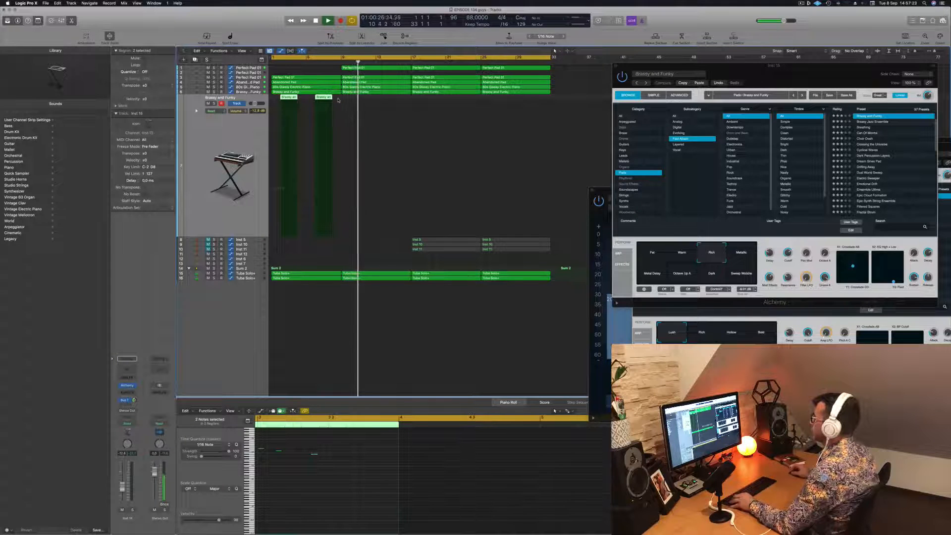
drag(290, 102, 357, 103)
key(Return)
click(238, 126)
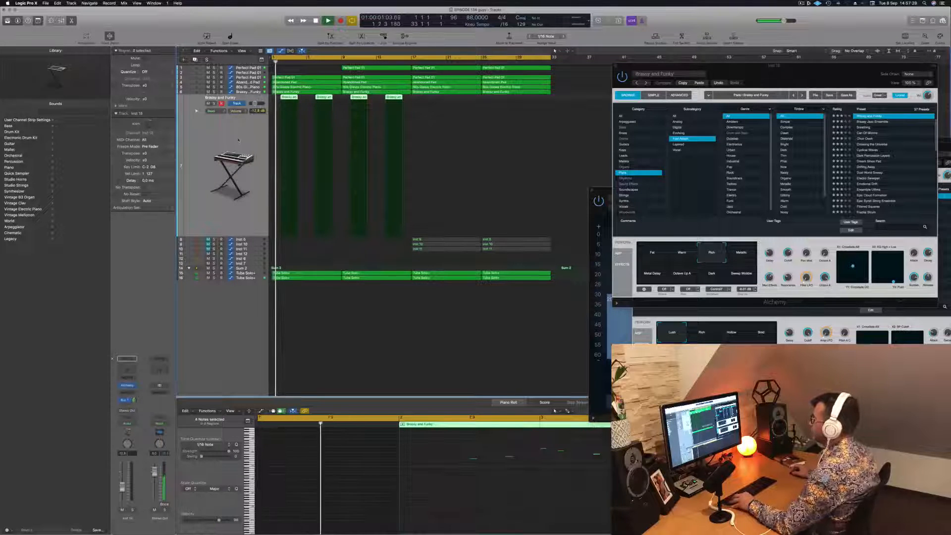
key(super+Up)
key(super+Up)
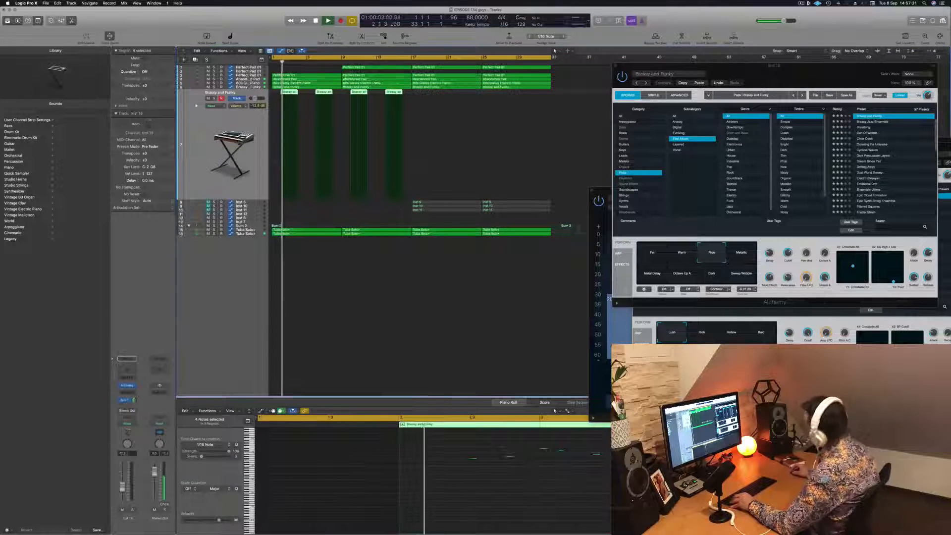
key(super+Left)
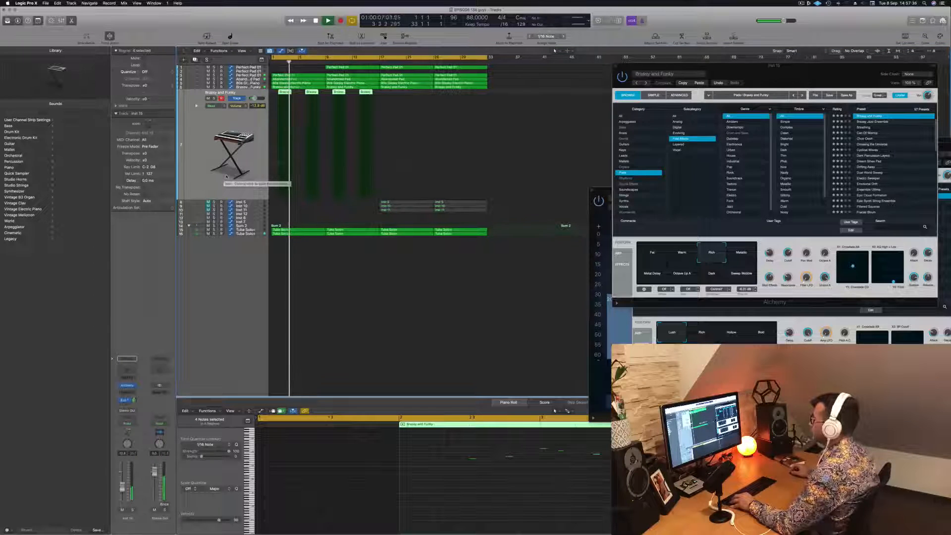
key(super+Right)
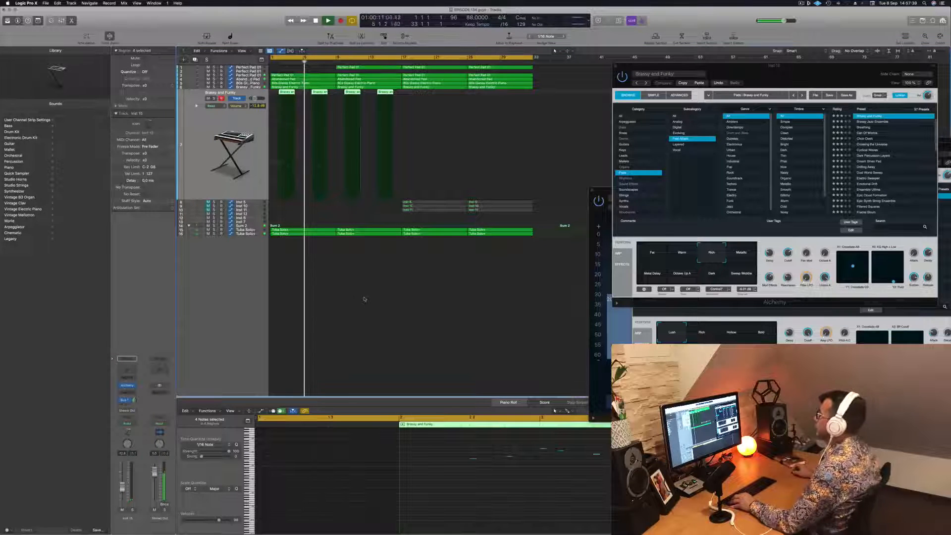
key(super+Left)
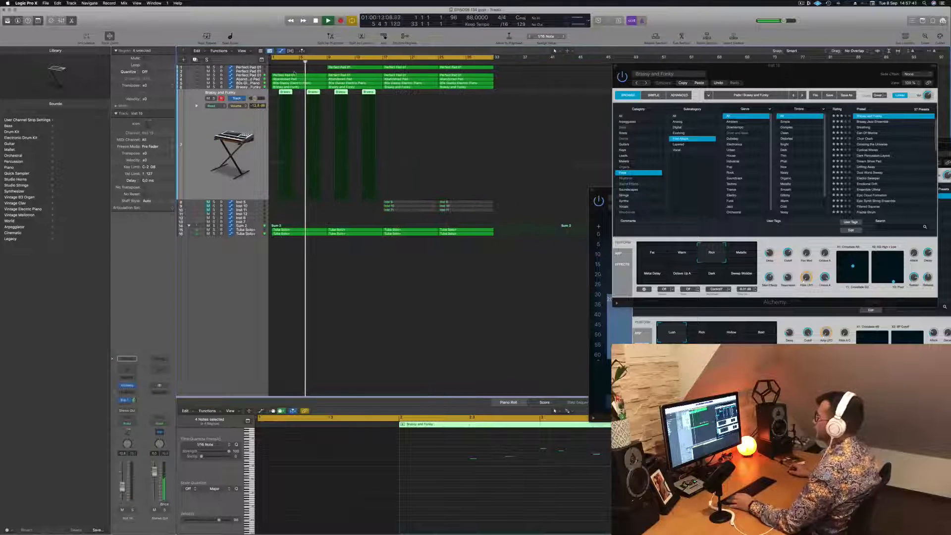
Raise the Sum 2 stack's volume automation points at bars 9 and 17, and save the project
click(242, 222)
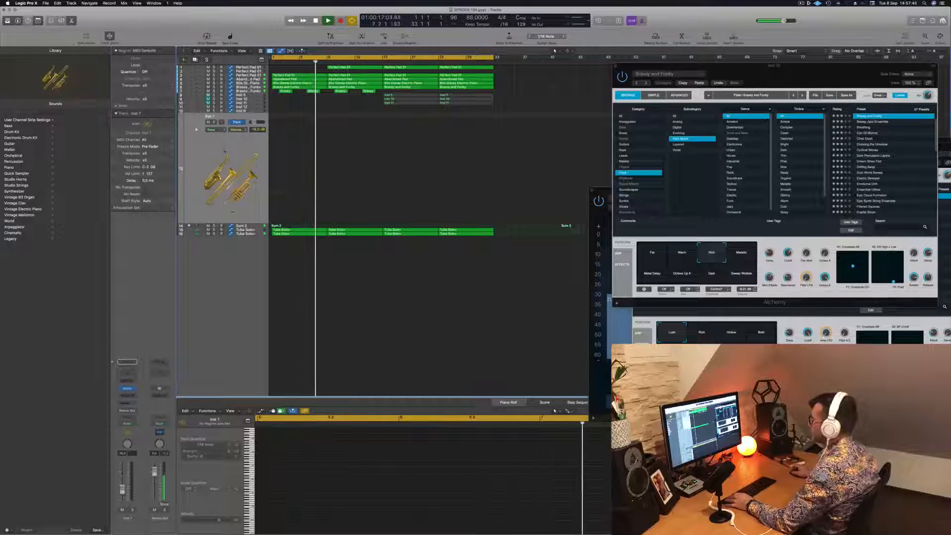
click(246, 225)
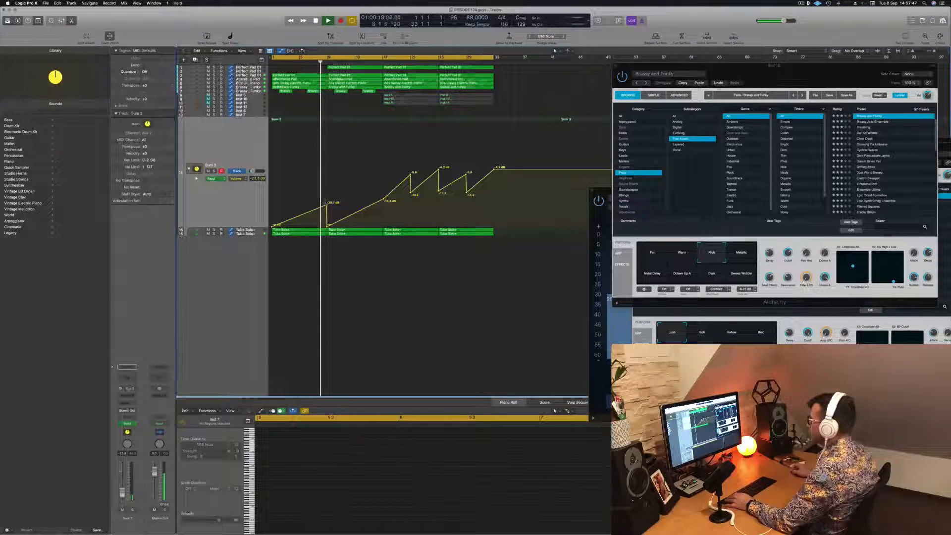
mouse_move(327, 205)
mouse_down()
mouse_move(327, 190)
mouse_move(327, 206)
mouse_up()
drag(383, 199, 384, 179)
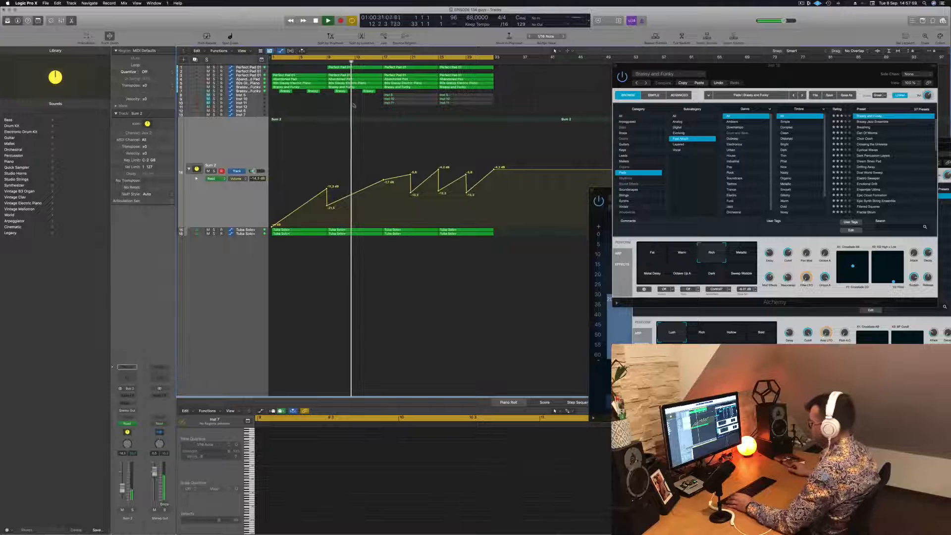
key(super+s)
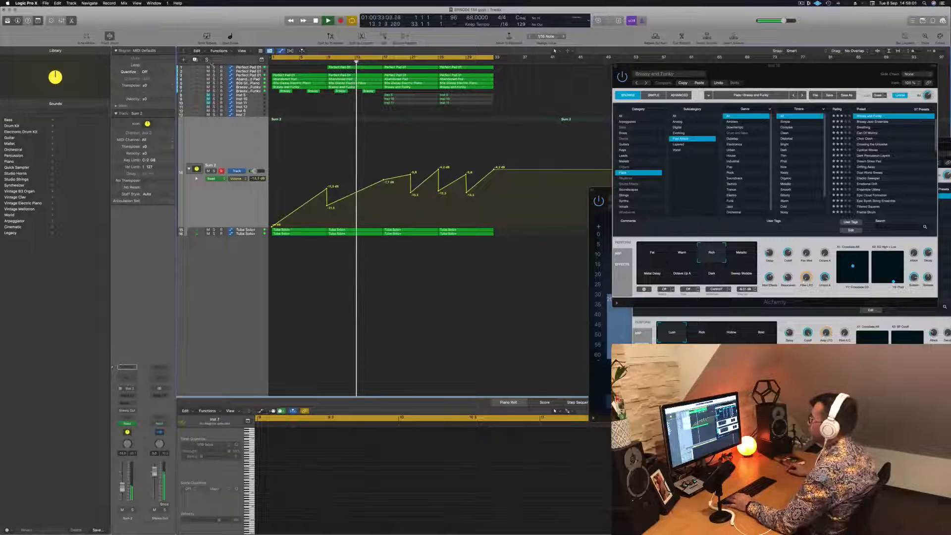
Show the secondary ruler above the arrangement and move the Alchemy window further aside
click(245, 51)
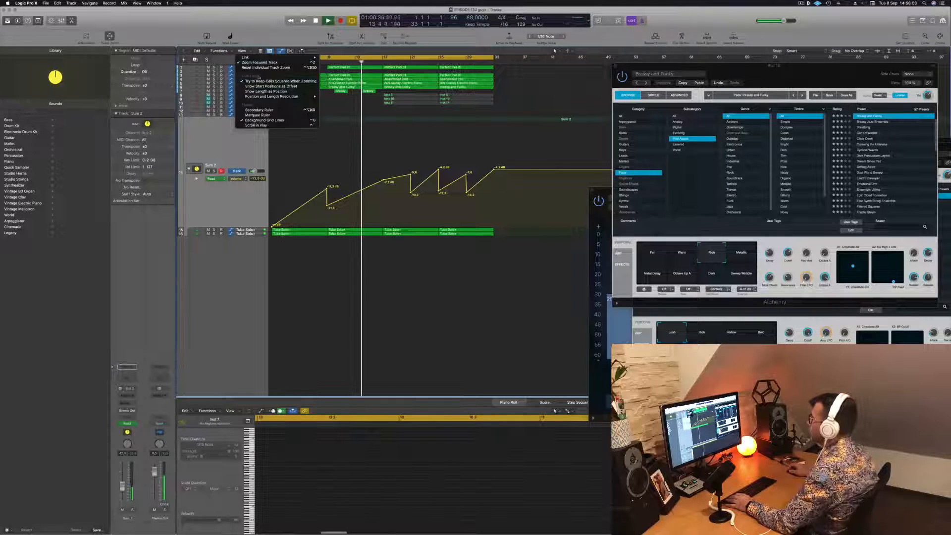
click(262, 110)
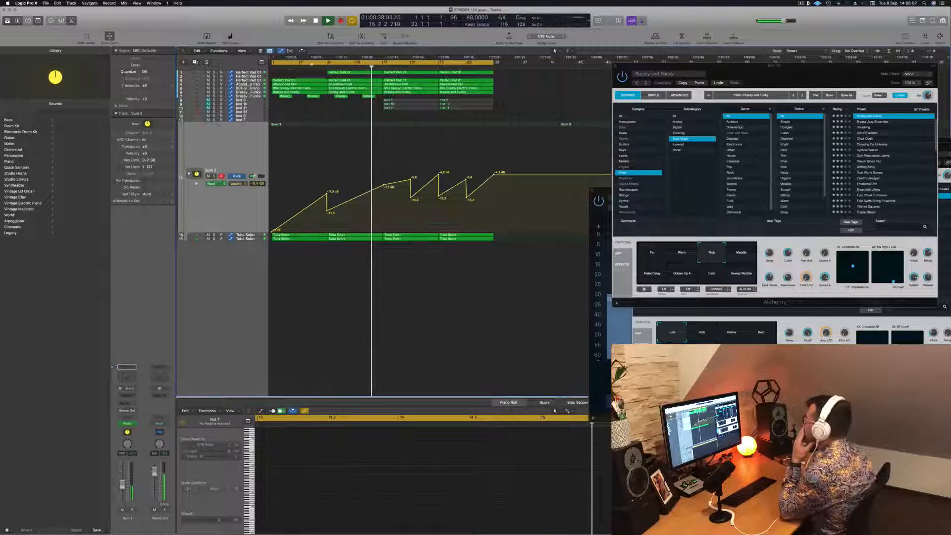
drag(731, 71, 772, 91)
scroll(450, 91, left, 3)
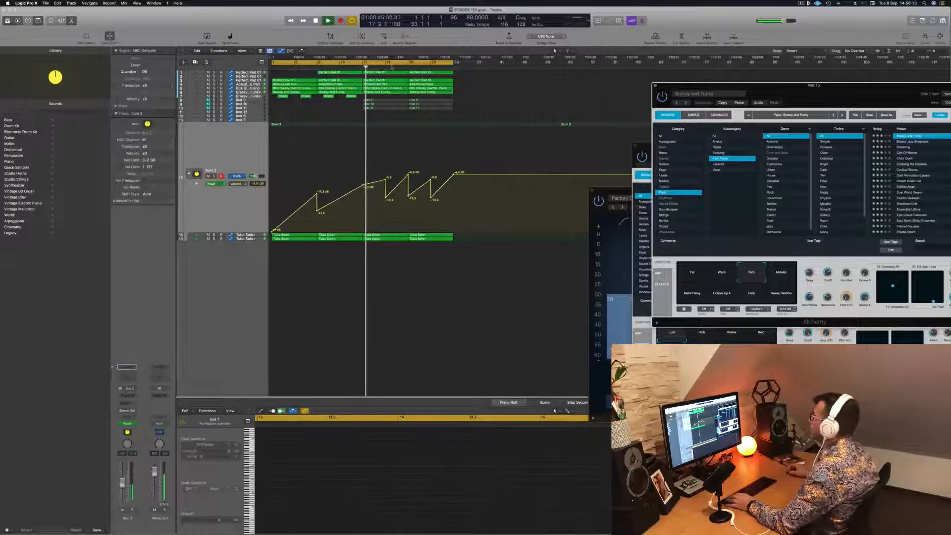
Set the cycle range to bars 17–33, repeat that section directly after it, deselect the copies and stop playback
key(c)
drag(365, 64, 453, 64)
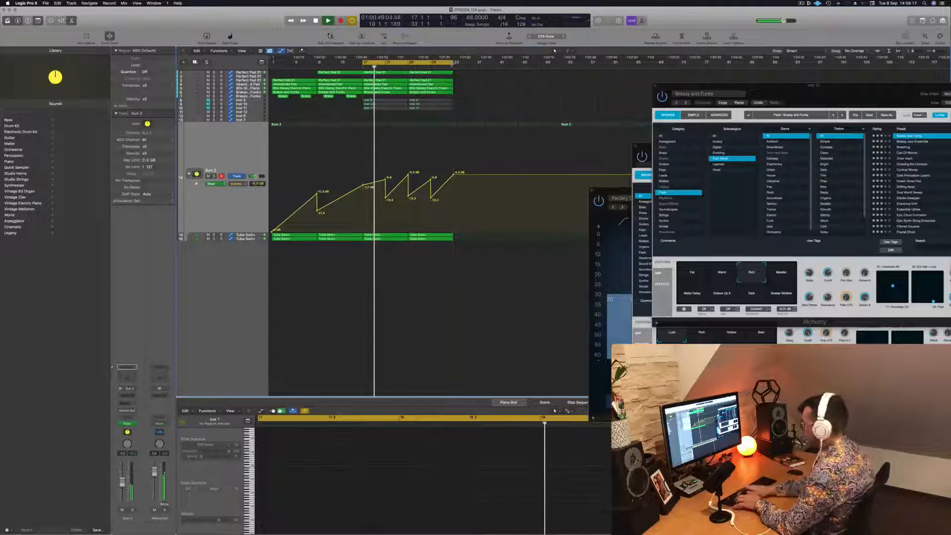
key(ctrl+super+r)
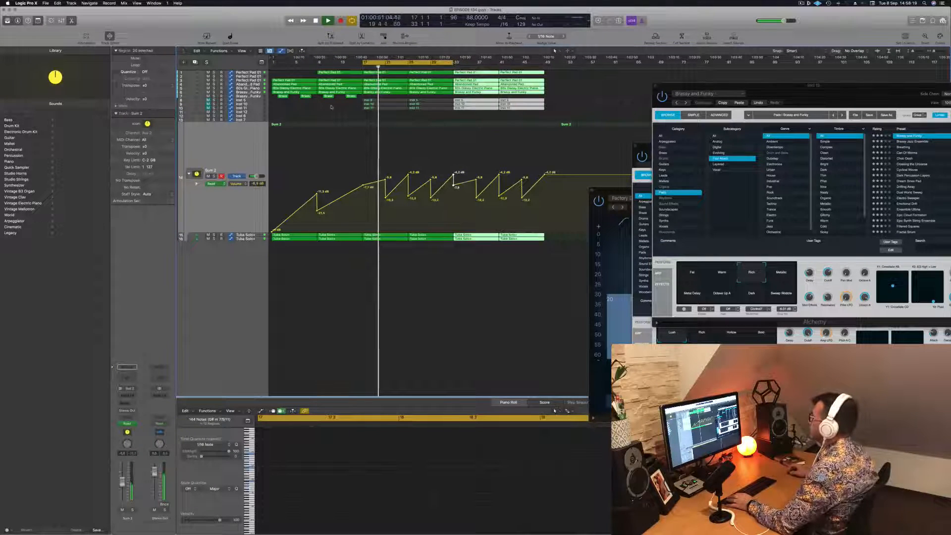
click(337, 107)
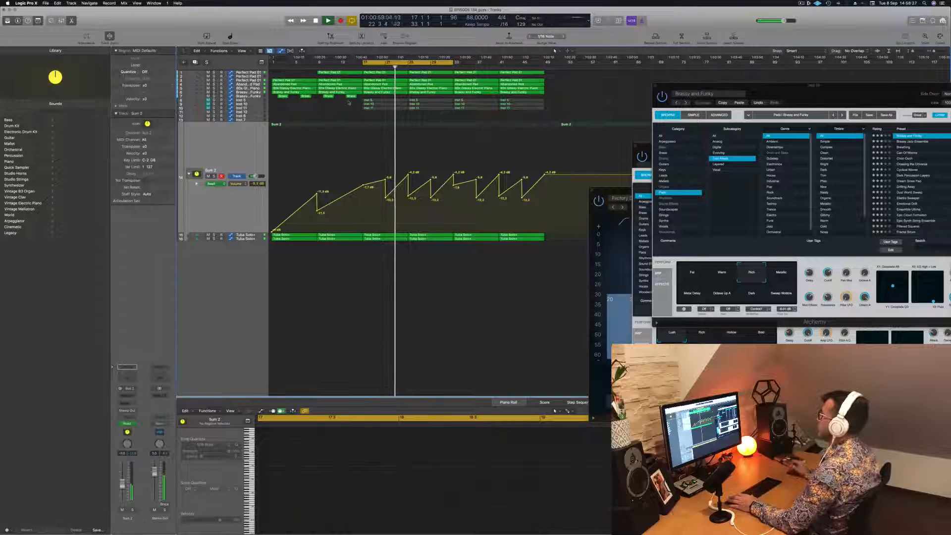
key(space)
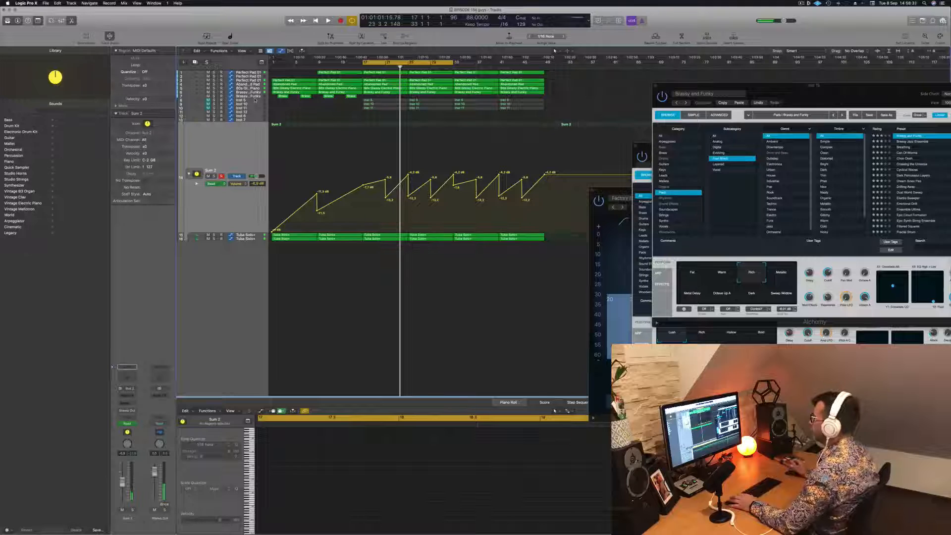
Create a summing track stack from the first strings track below the Brassy and Funky tracks
click(255, 100)
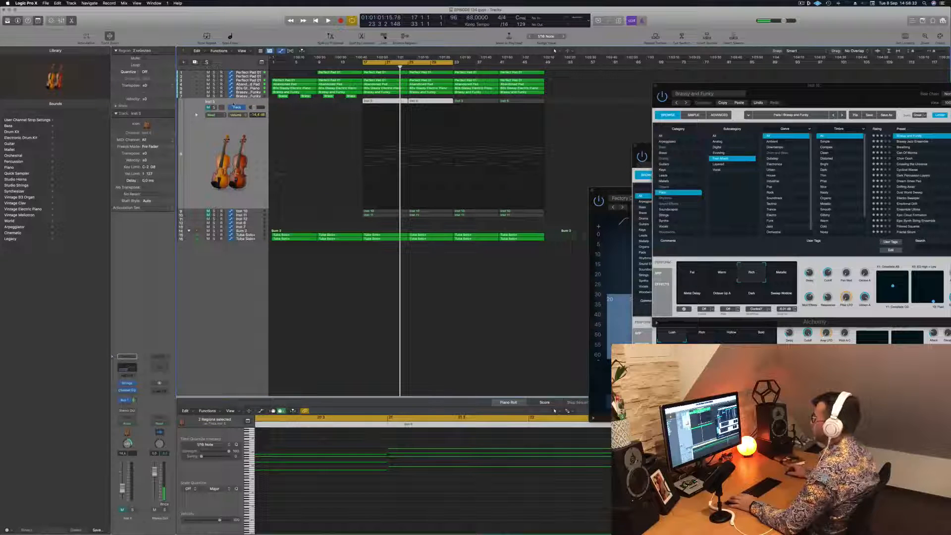
right_click(250, 102)
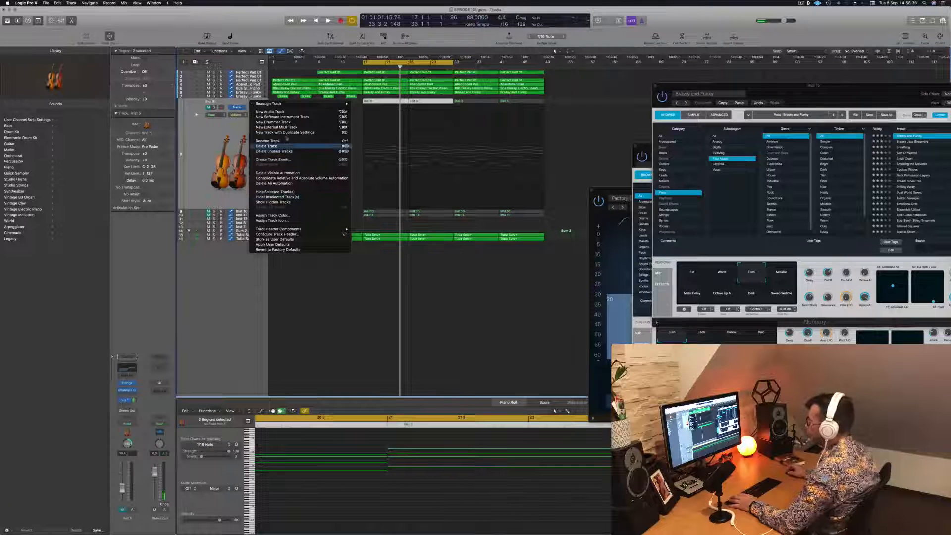
click(272, 159)
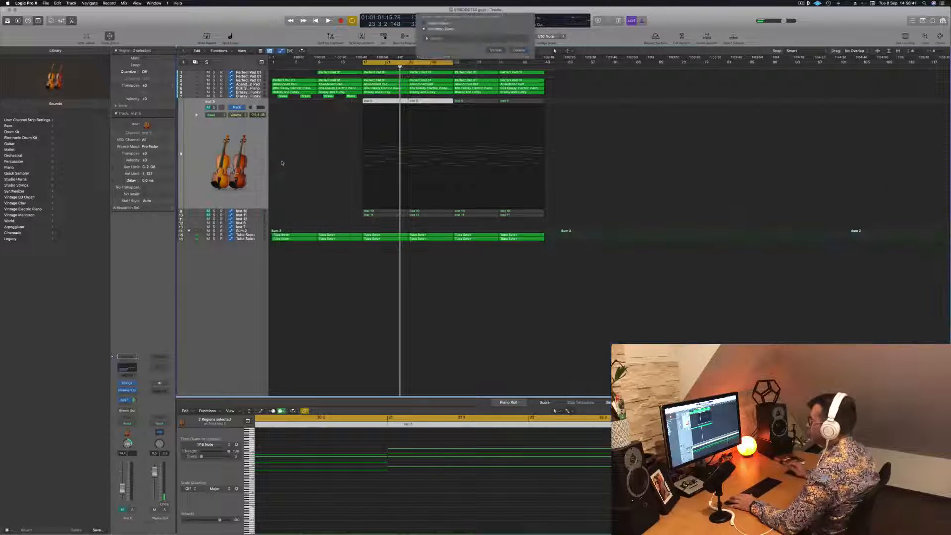
click(518, 55)
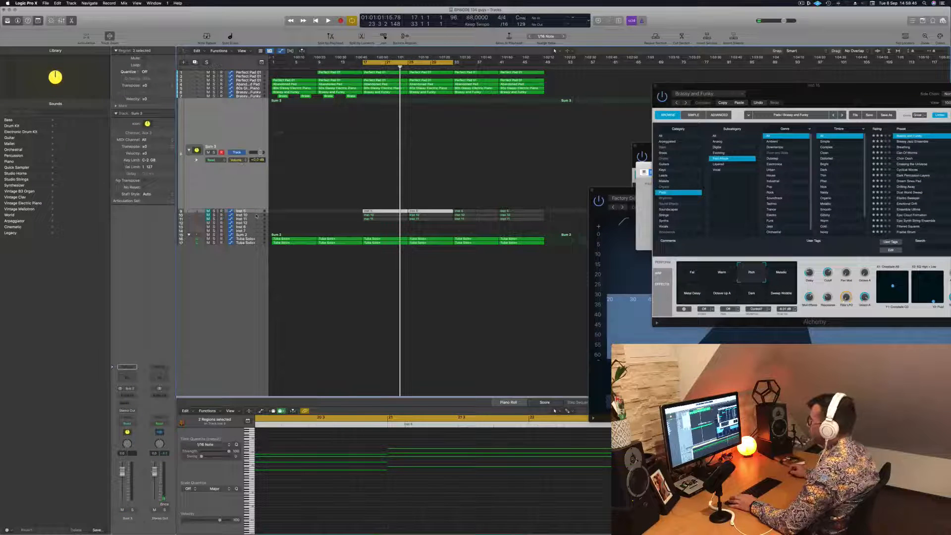
Move the Inst 10 and Inst 11 strings tracks into the new stack and name the stack "Strings"
drag(256, 216, 257, 105)
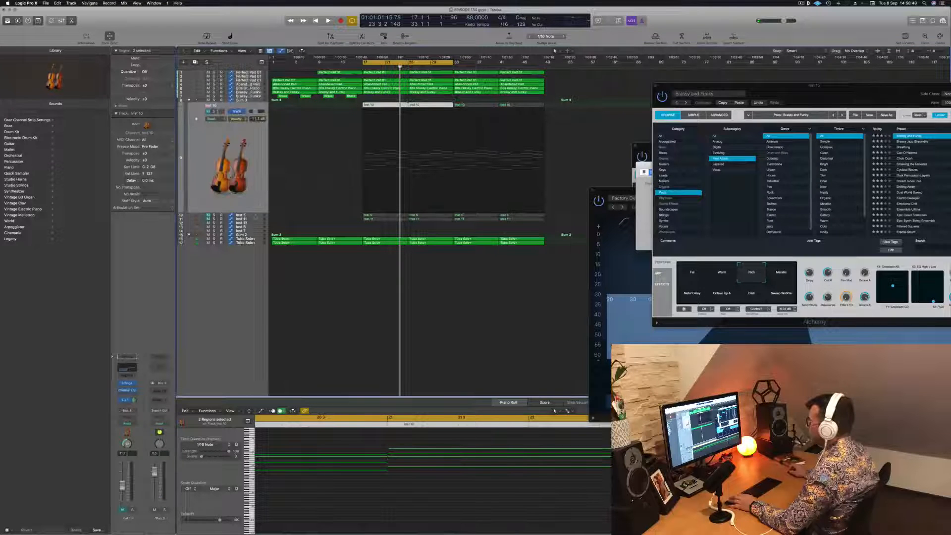
click(255, 220)
drag(215, 153, 243, 106)
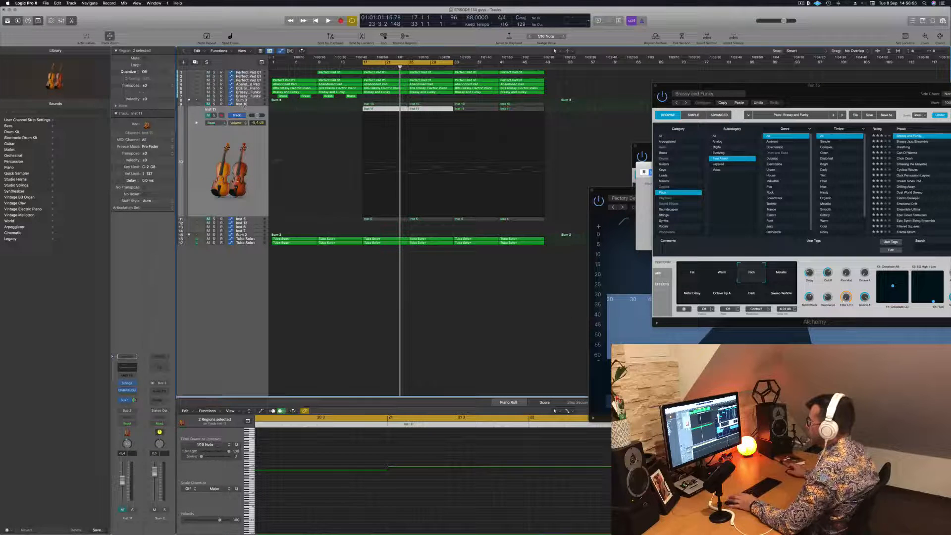
click(248, 100)
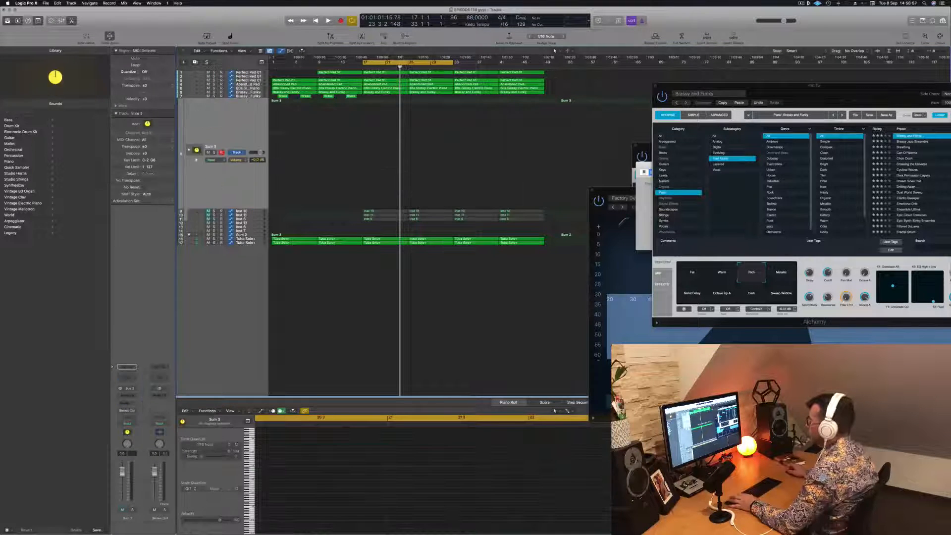
double_click(213, 146)
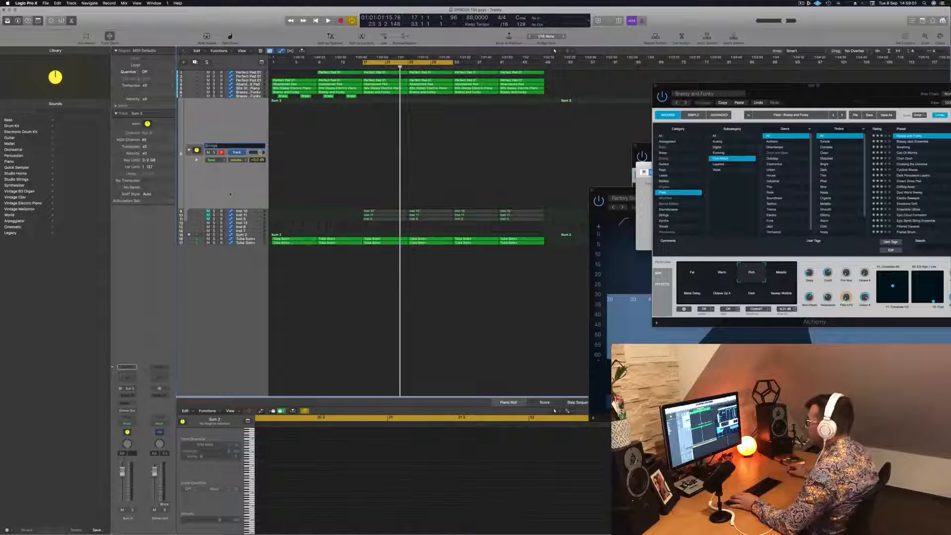
Audition the Inst 10 strings track during playback and rename it "Left Strings"
click(246, 211)
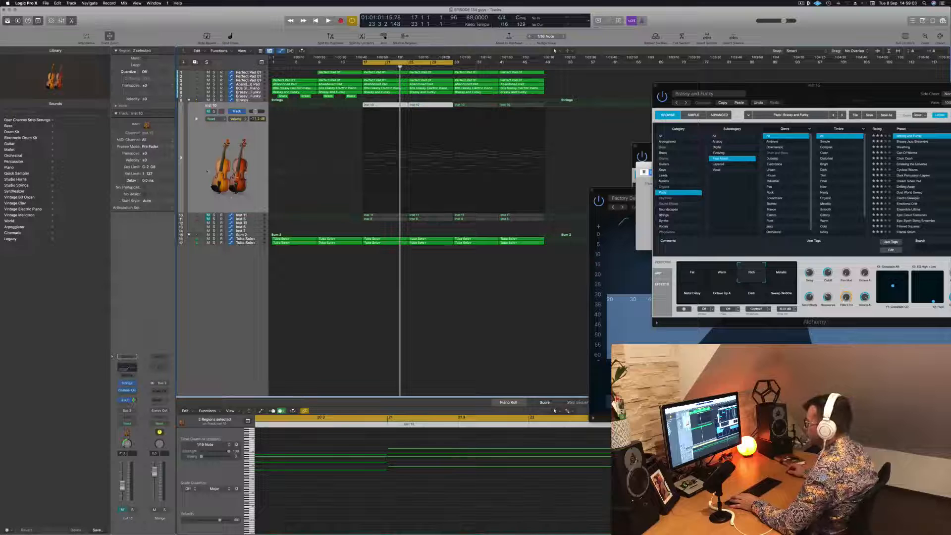
key(space)
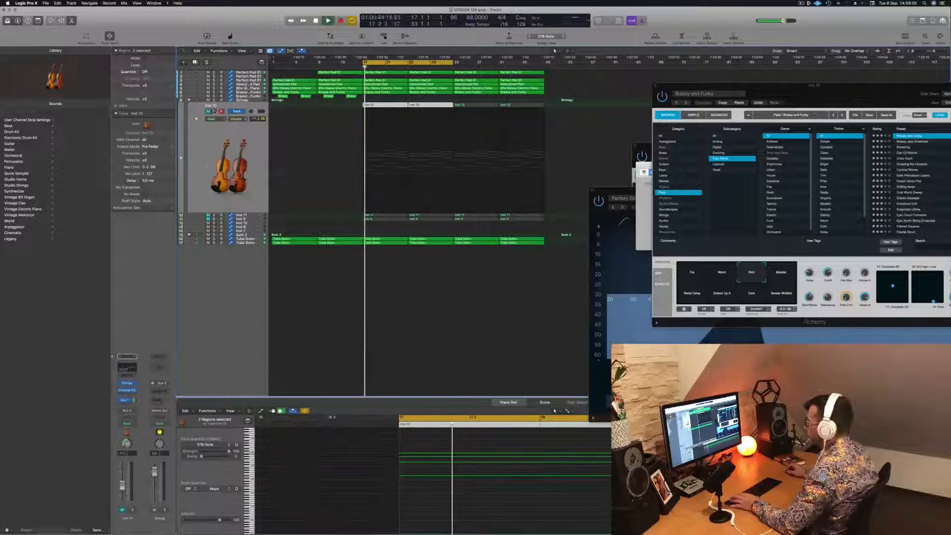
key(s)
key(s)
key(m)
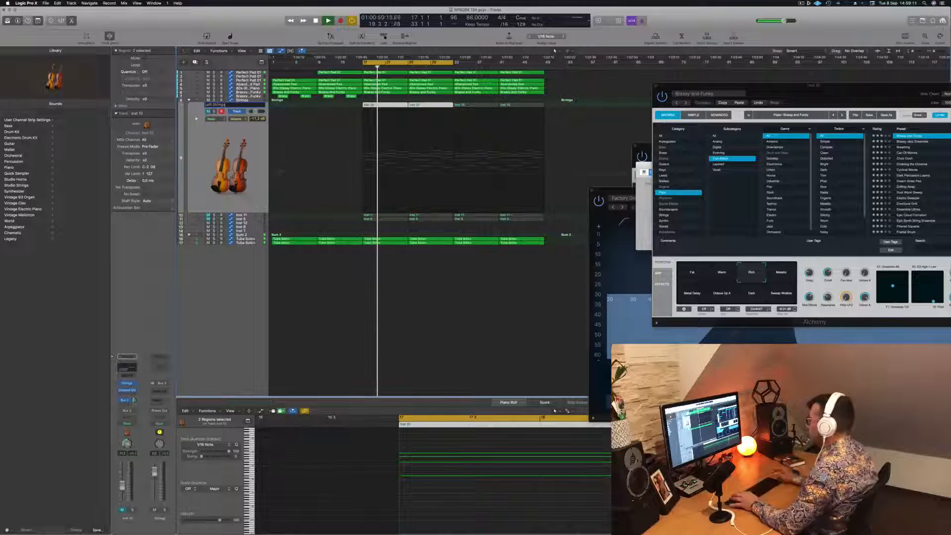
Stop playback, move the third strings track directly below Left Strings, and rename it "Right Strings"
key(Down)
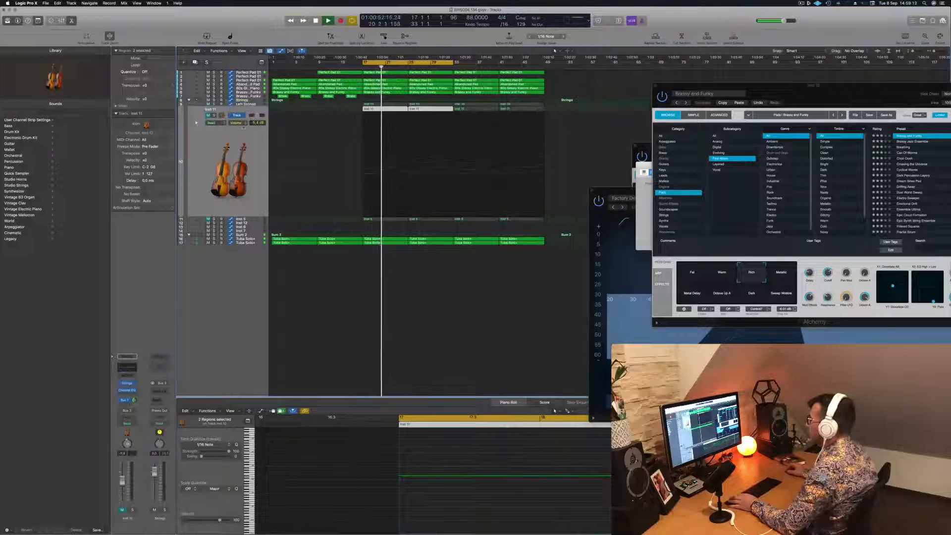
key(Down)
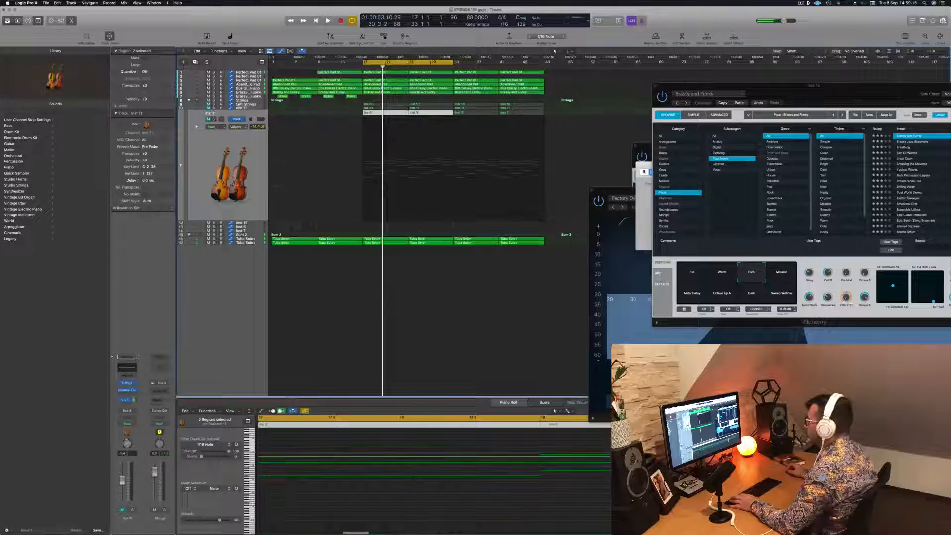
drag(255, 164, 254, 108)
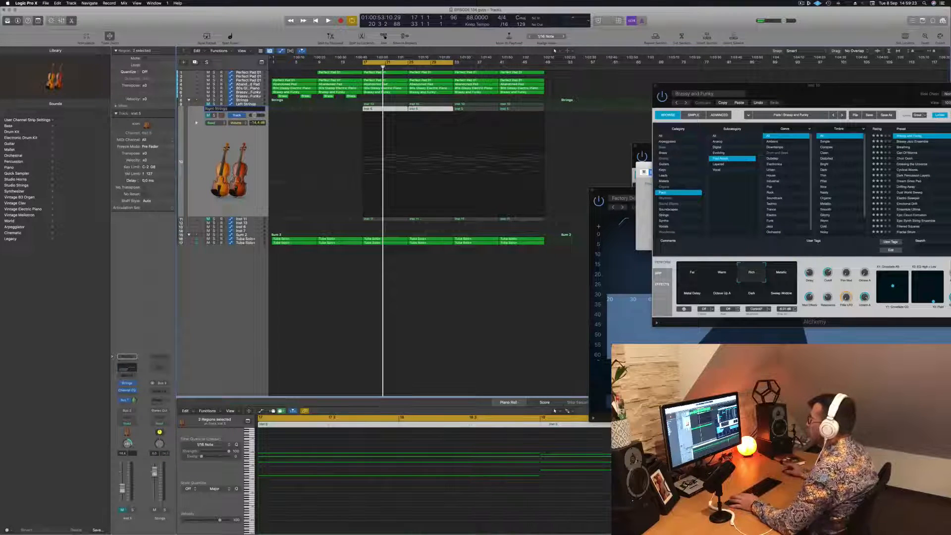
Rename the Inst 11 track "Cello" and restart playback of the cycle range
click(245, 219)
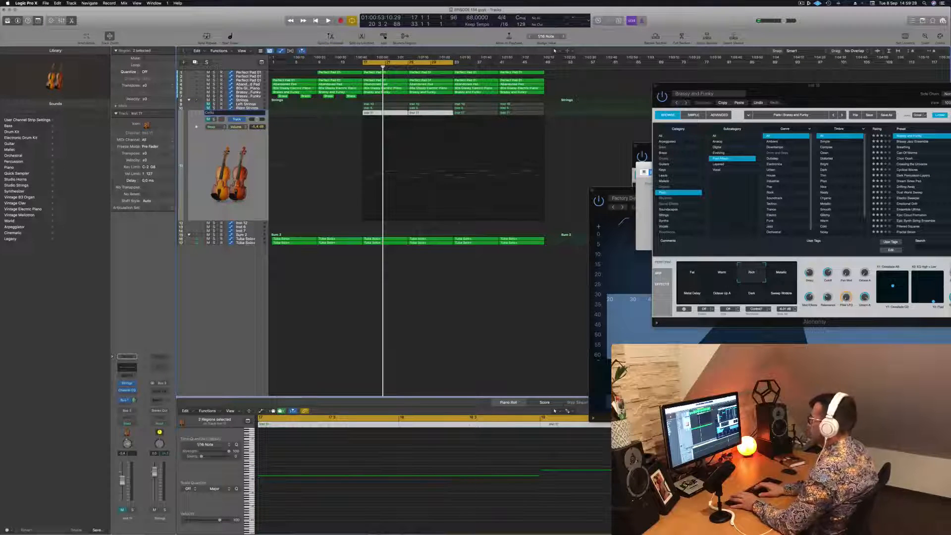
key(space)
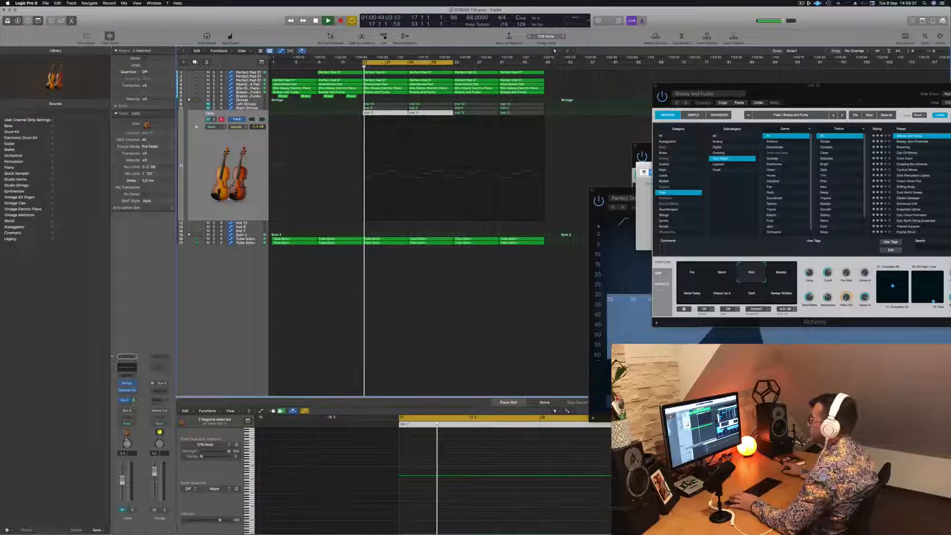
Unmute the Left Strings, Right Strings and Cello tracks and audition the Strings stack from bar 17
click(253, 100)
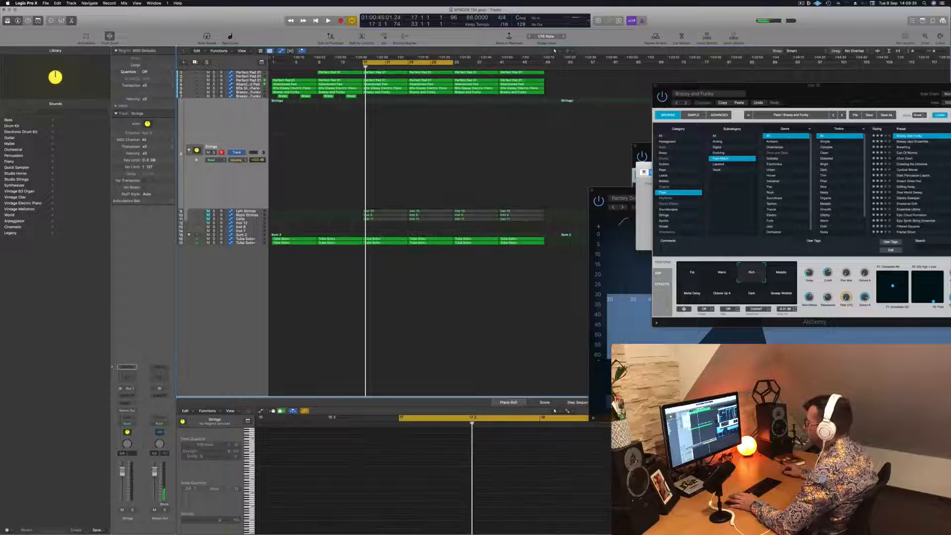
drag(209, 212, 208, 223)
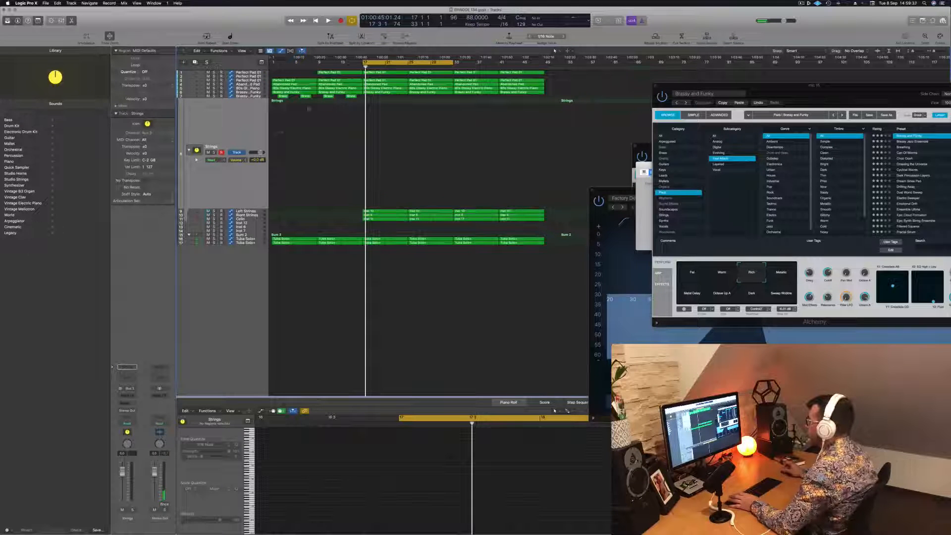
key(space)
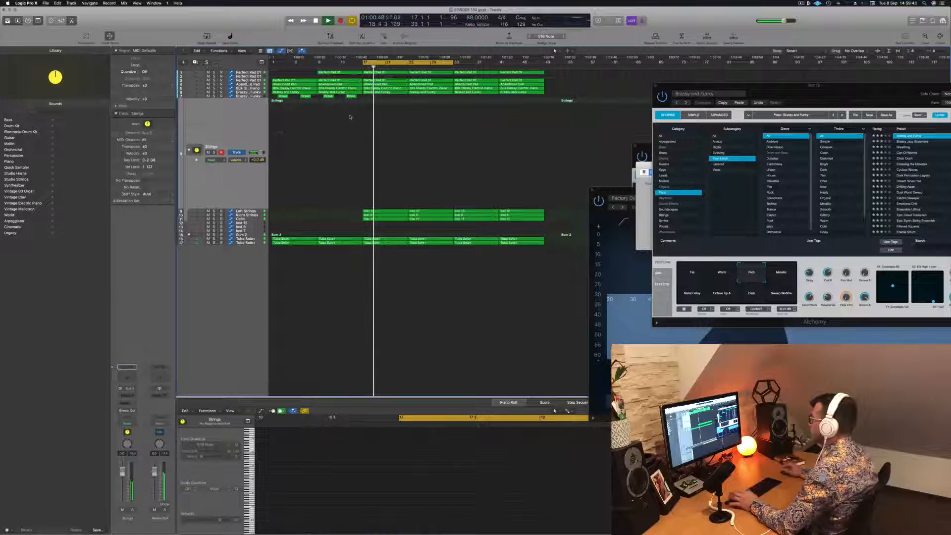
key(space)
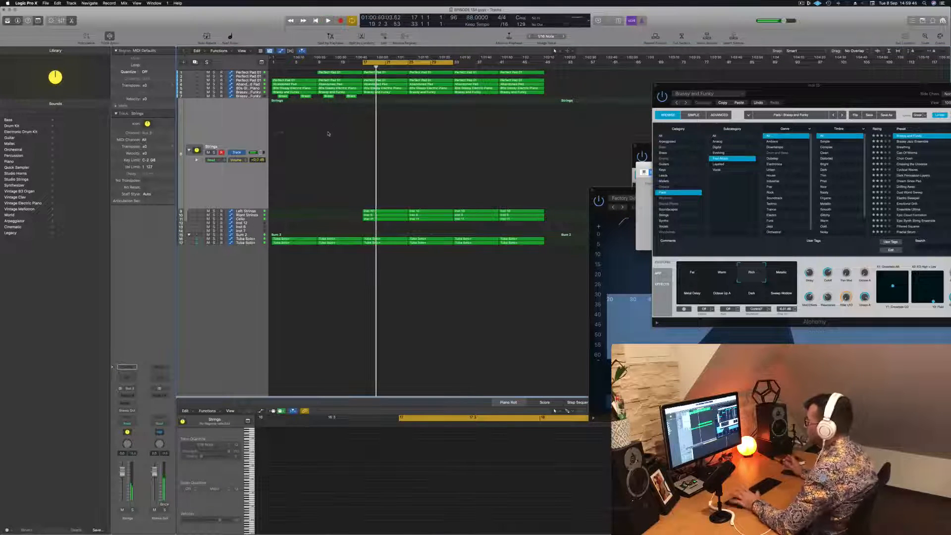
Draw volume automation on the Strings stack that stays silent until bar 17 and rises steadily to bar 25
scroll(366, 137, right, 1)
click(362, 136)
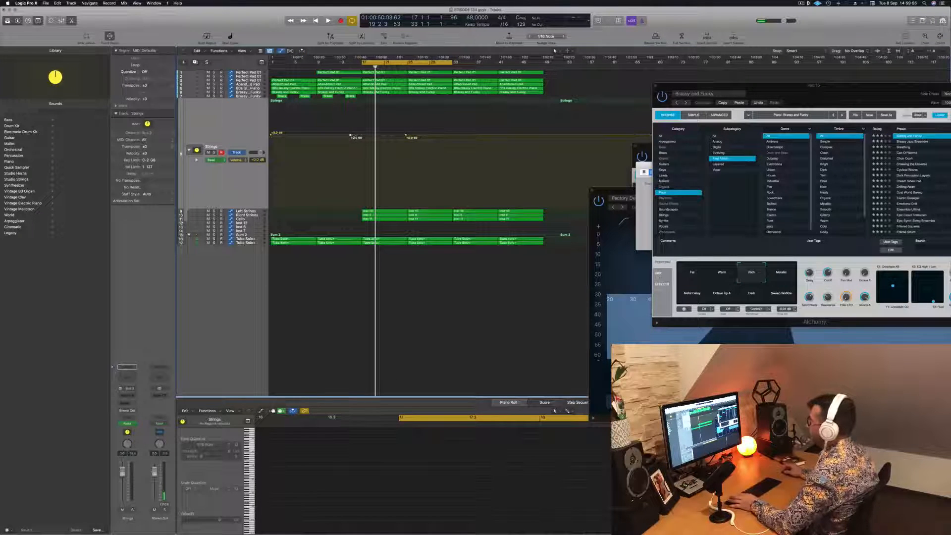
drag(361, 136, 362, 205)
key(space)
click(351, 135)
click(272, 135)
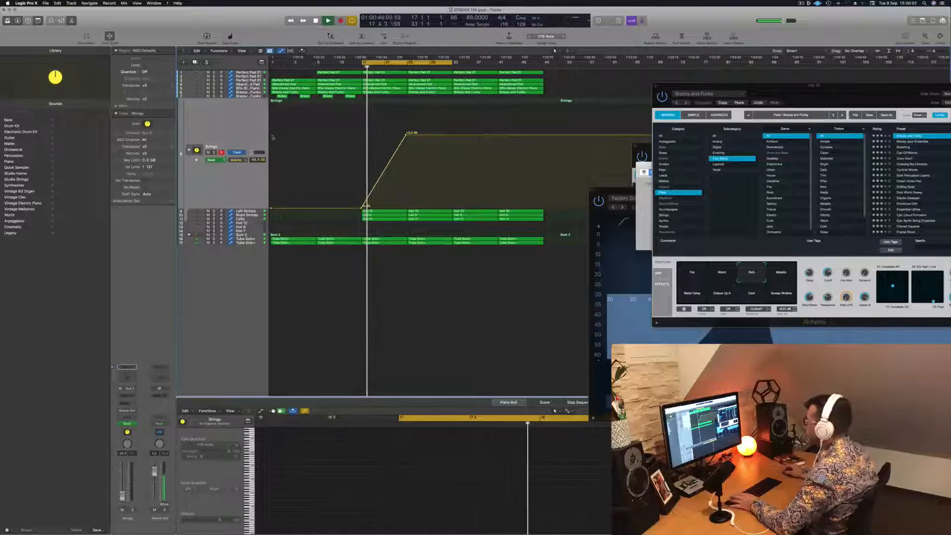
drag(405, 133, 407, 133)
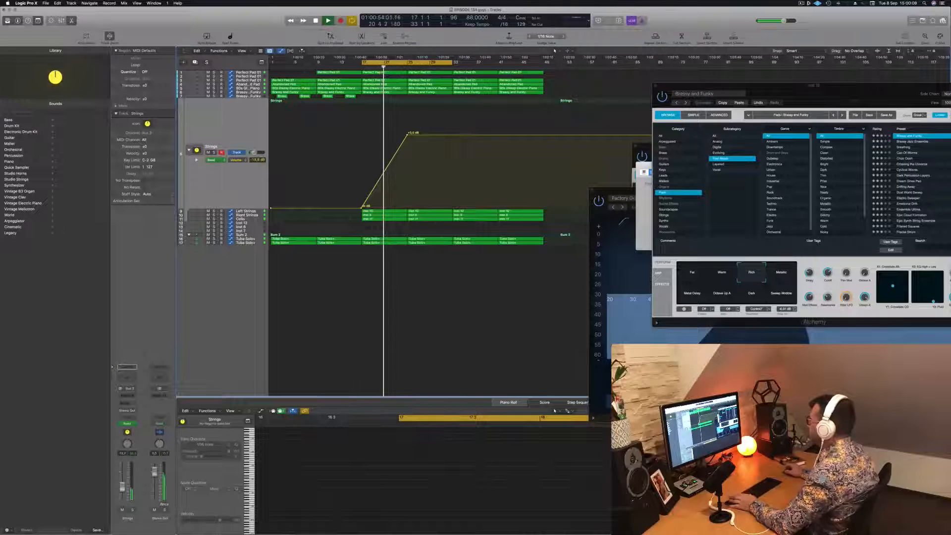
Lower the Strings volume ramp's peak, add a sharp drop at bar 25, and replay from bar 17
drag(407, 135, 407, 192)
key(space)
key(space)
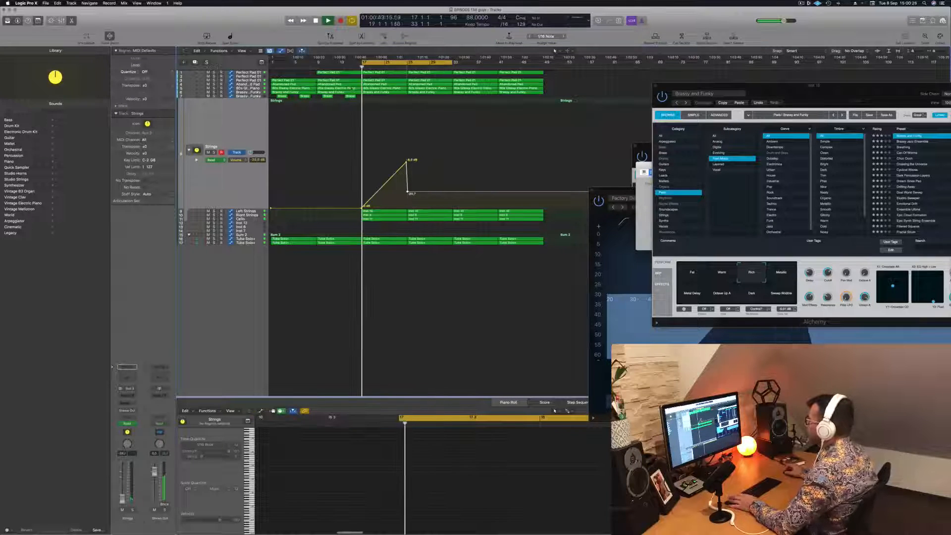
Extend the cycle range back to bar 1 and restart playback from there
drag(363, 62, 272, 63)
key(space)
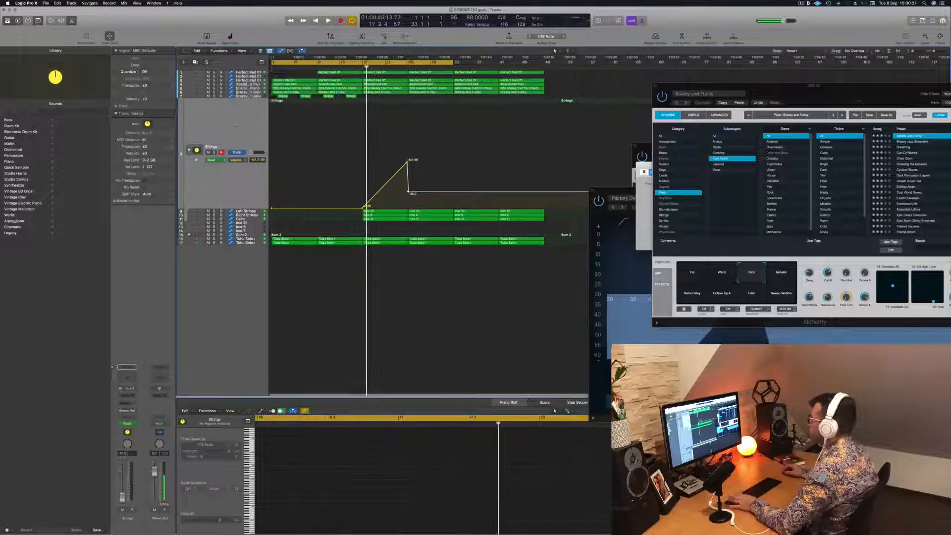
key(space)
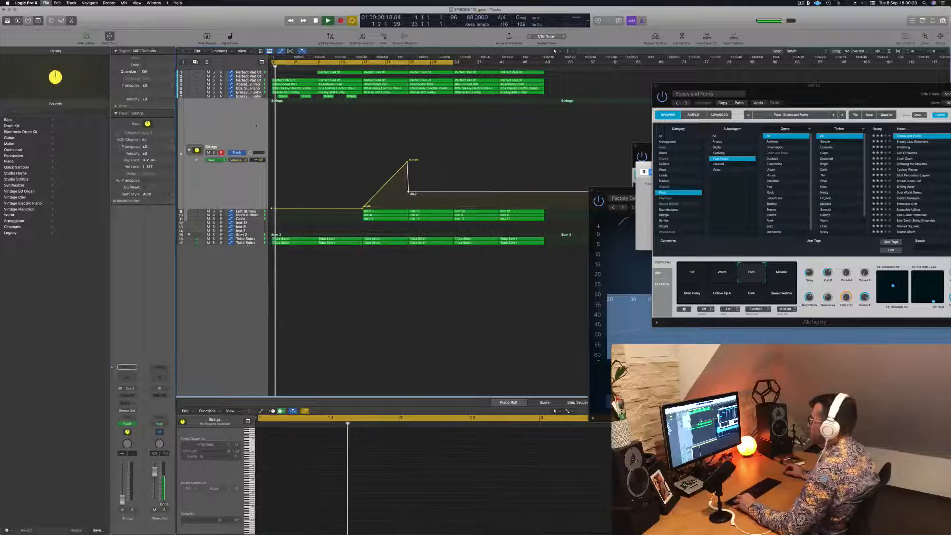
Select all regions in the arrangement and name them by their tracks
key(super+Right)
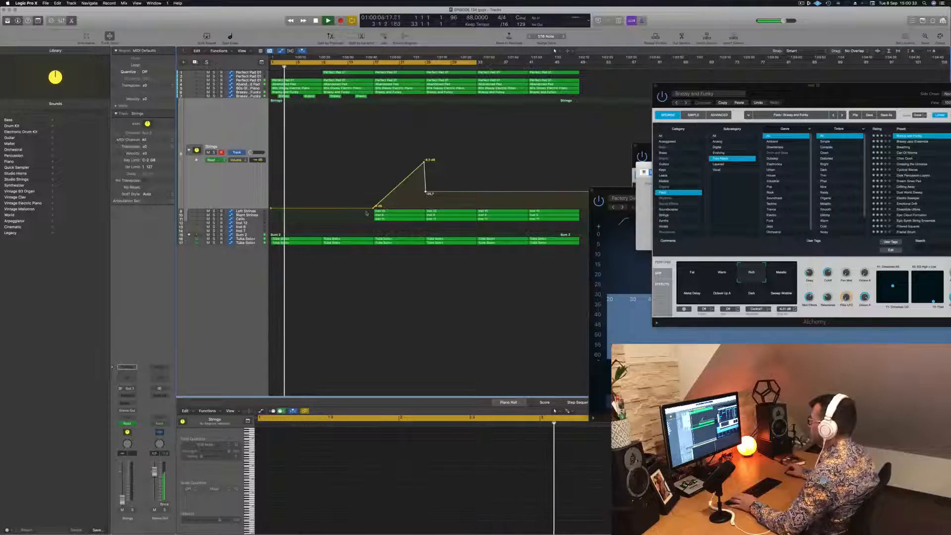
key(super+a)
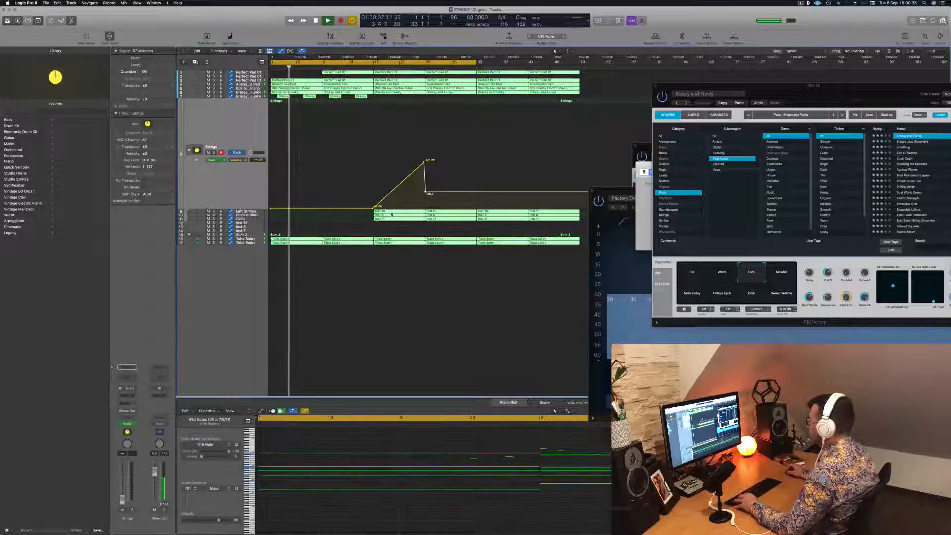
right_click(390, 211)
click(397, 213)
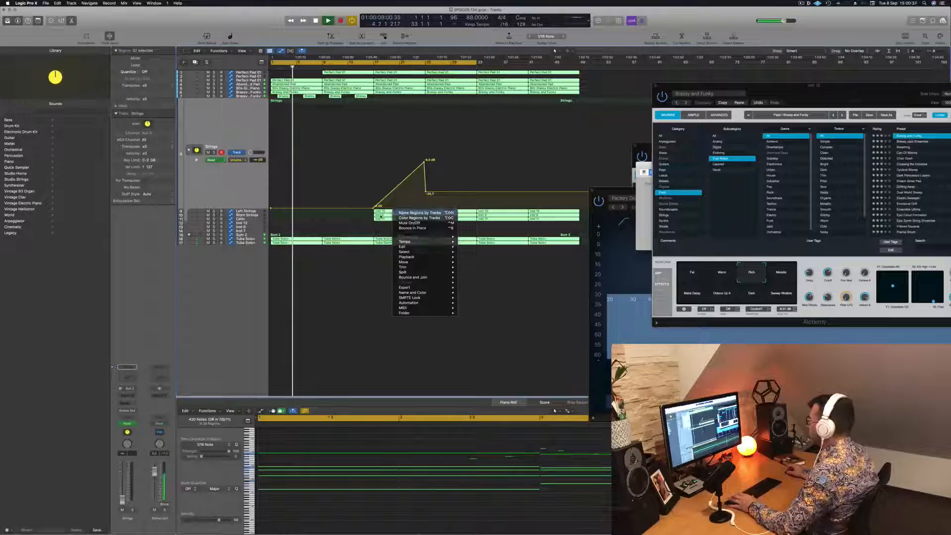
click(392, 212)
Copy the three strings regions from bar 17 to bar 1 and add a volume swell that peaks and drops sharply at bar 9
drag(398, 213, 283, 214)
key(space)
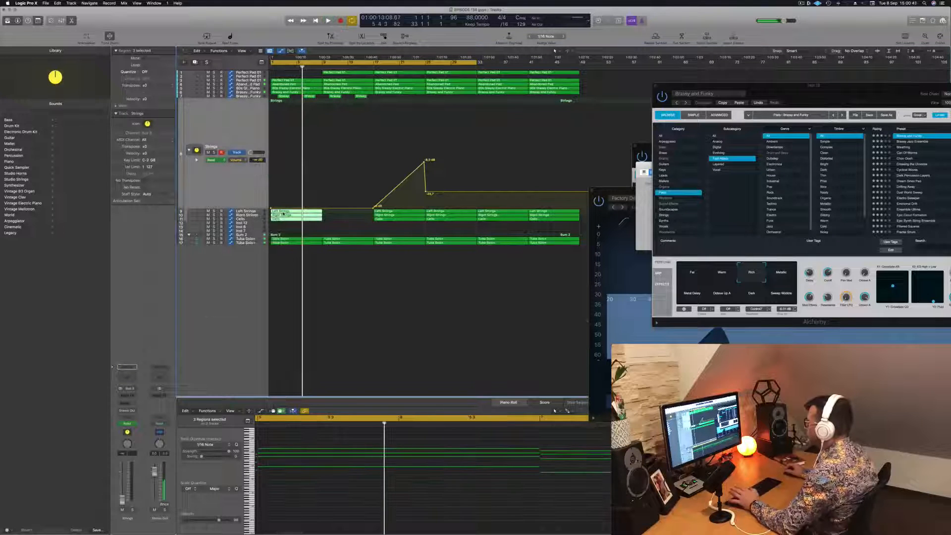
click(323, 210)
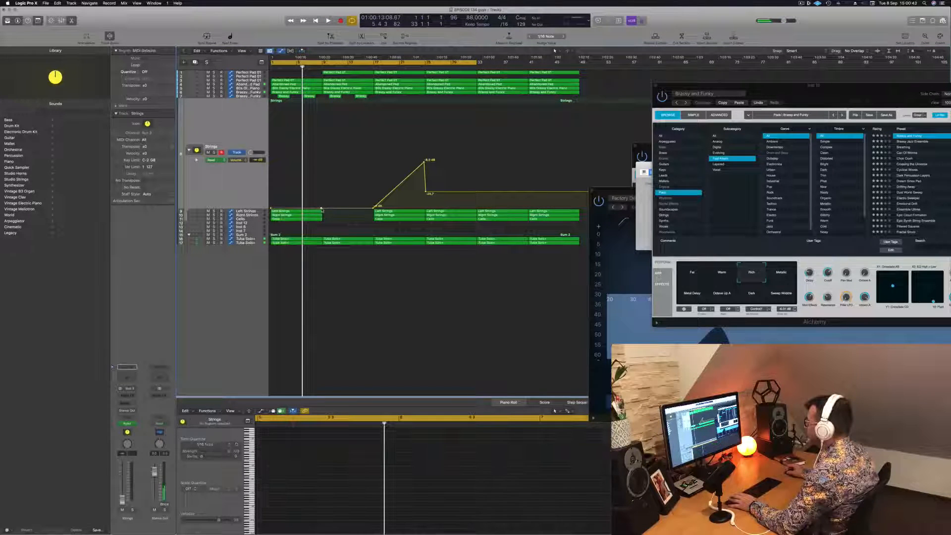
key(space)
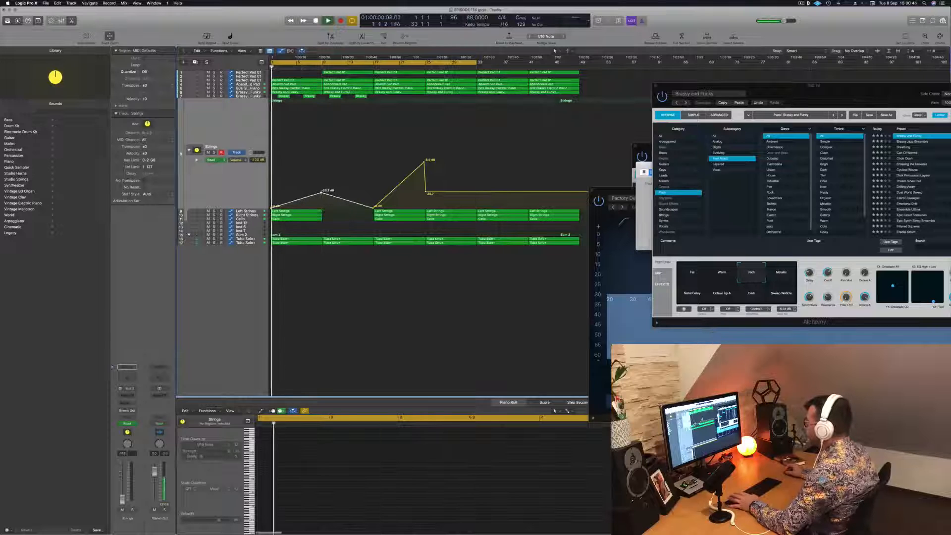
drag(323, 188, 323, 208)
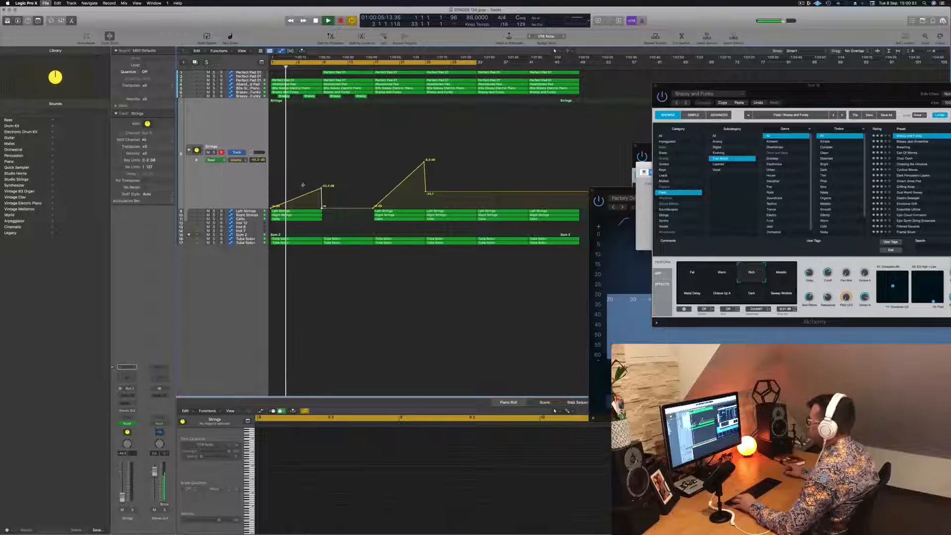
Copy the three strings regions to bar 9 and add a second Strings volume swell that peaks and drops at bar 17
drag(328, 214, 352, 214)
scroll(335, 223, left, 2)
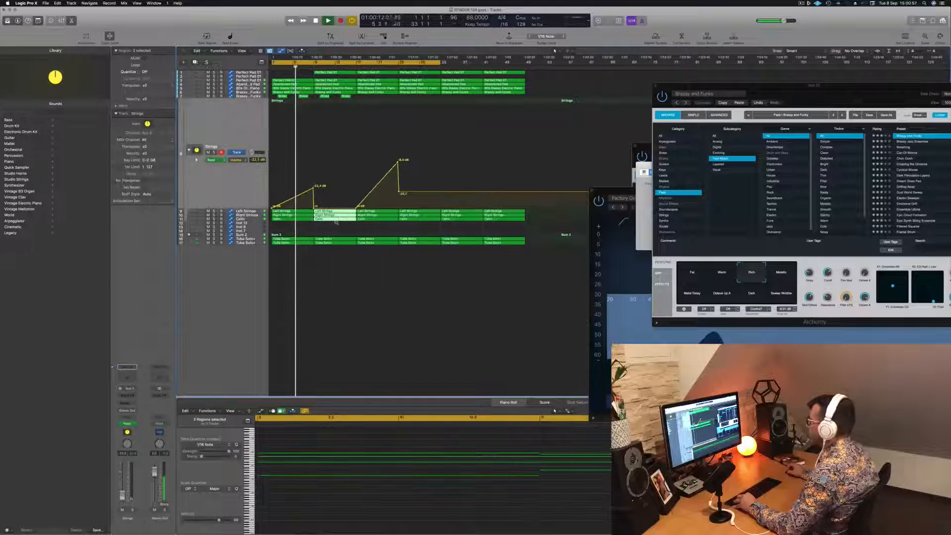
click(351, 209)
drag(351, 208, 355, 184)
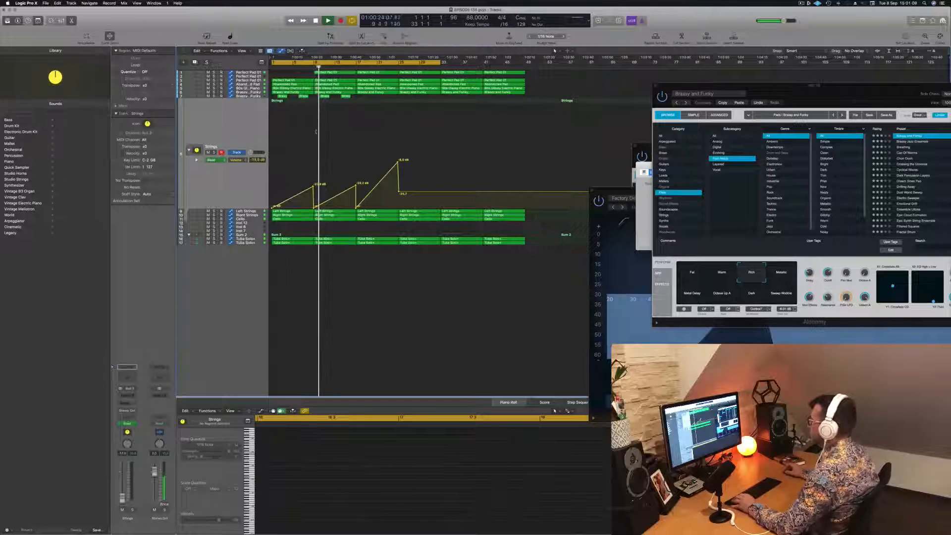
Reshape the 80s Glossy Electric Piano automation into a continuous rise to bar 17, removing the drop there, and replay the transition
click(251, 92)
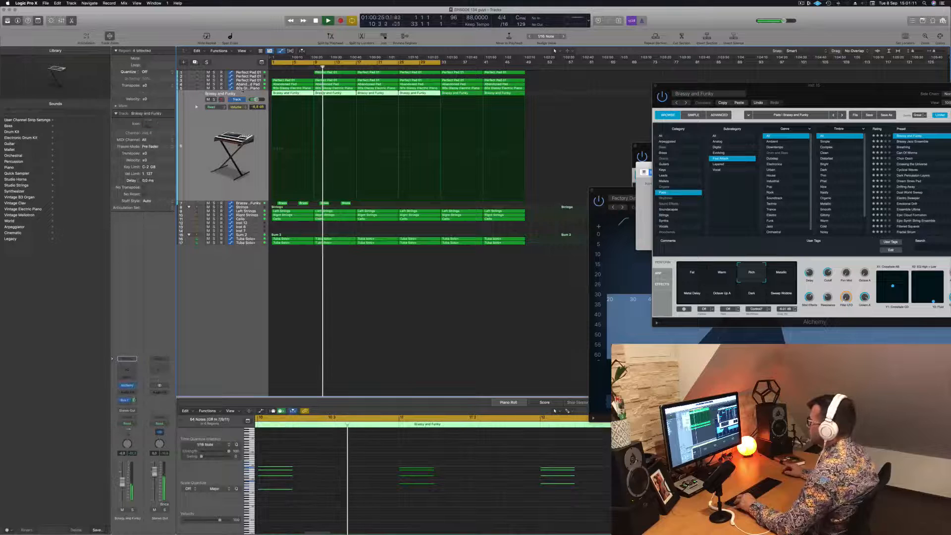
click(256, 88)
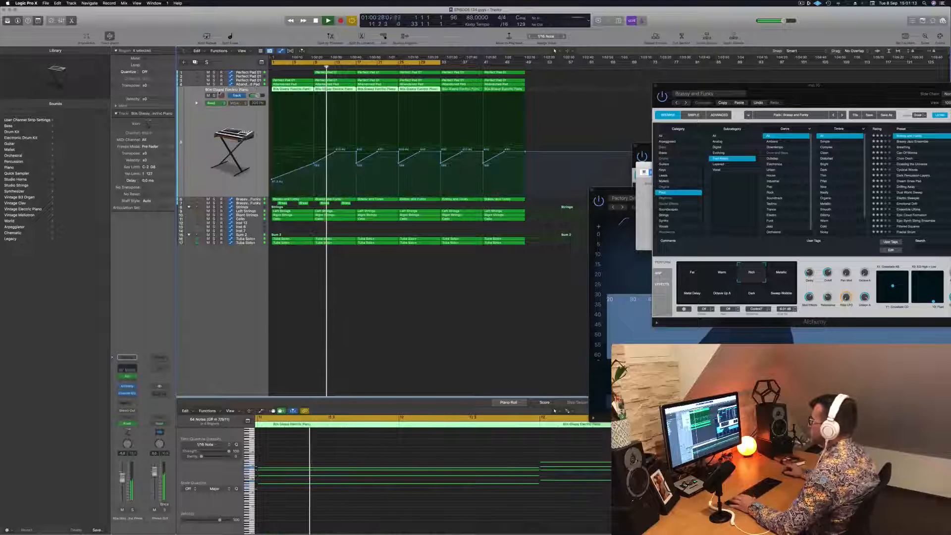
click(214, 95)
click(214, 96)
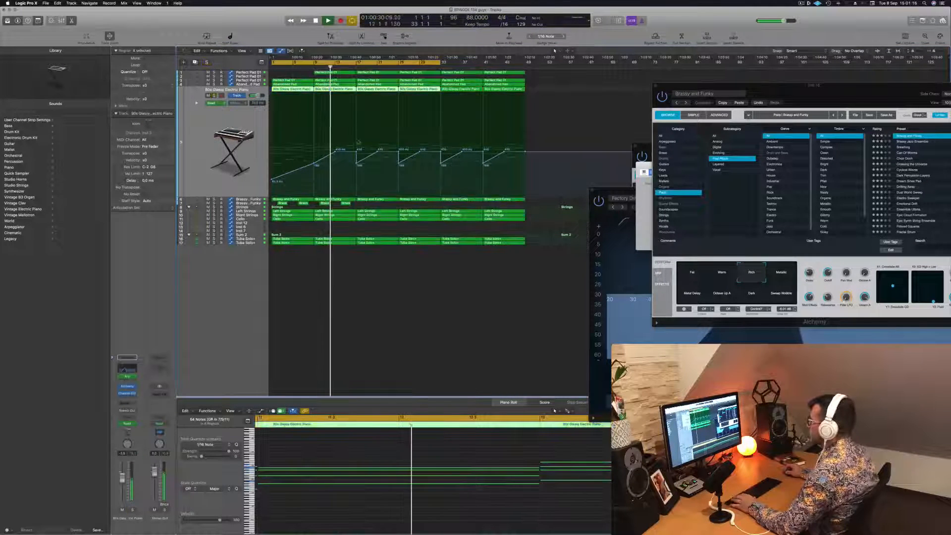
drag(356, 154, 356, 145)
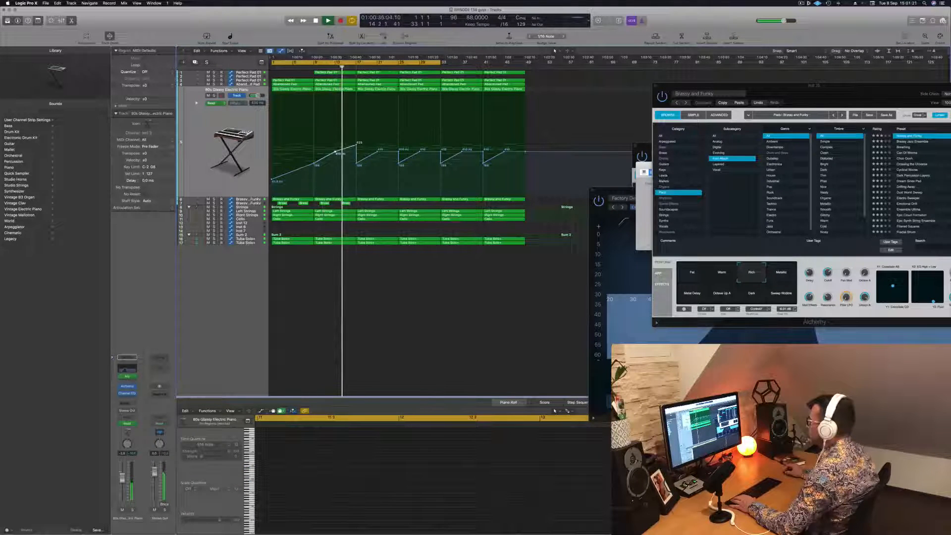
drag(356, 146, 356, 149)
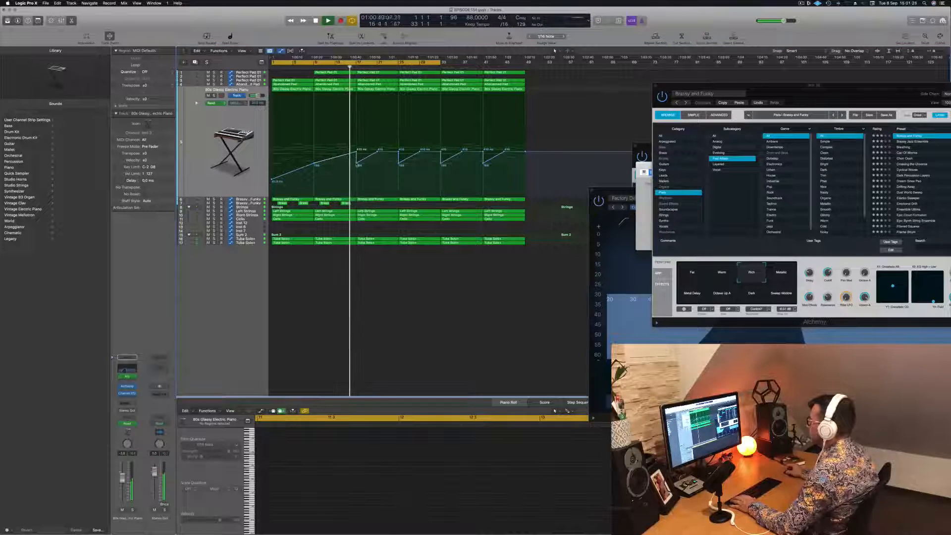
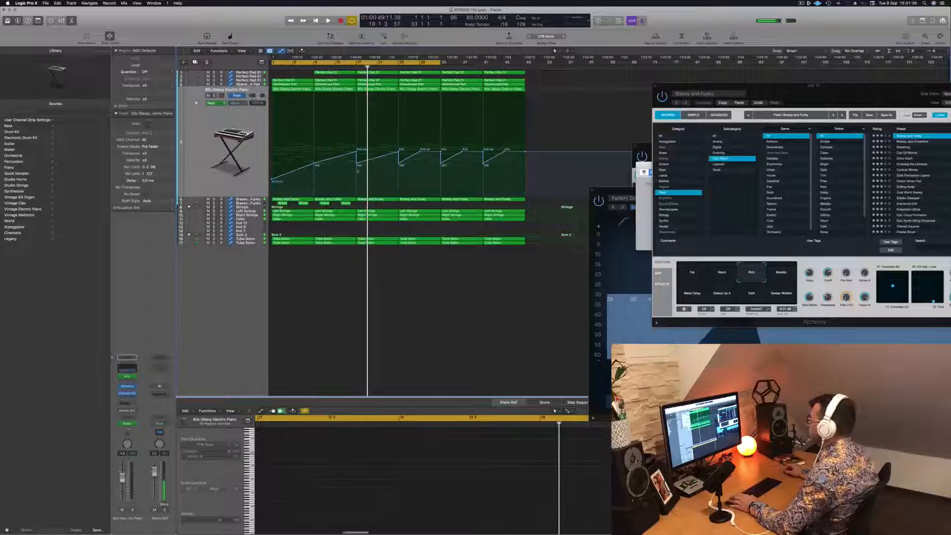
key(space)
click(351, 67)
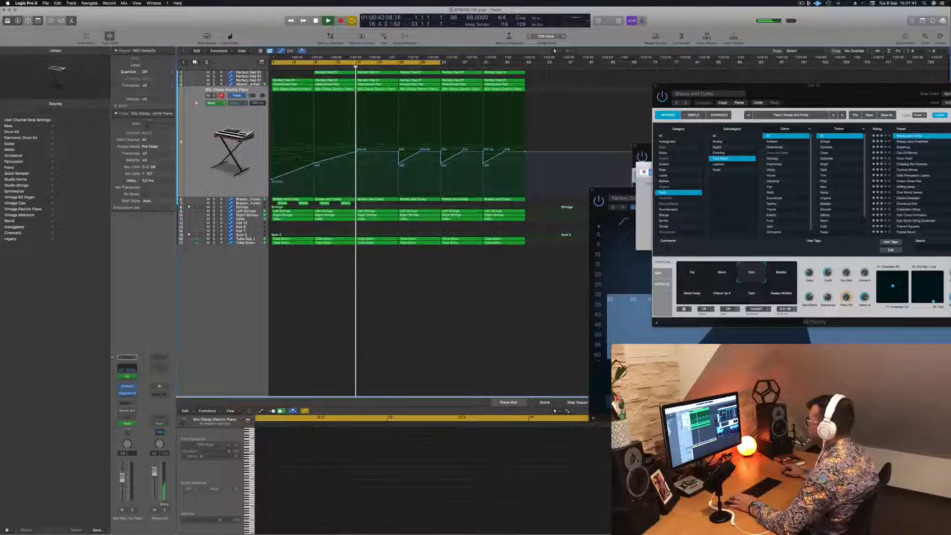
Slightly raise the Sum 2 volume automation peak at bar 25 and replay from about bar 15
click(252, 236)
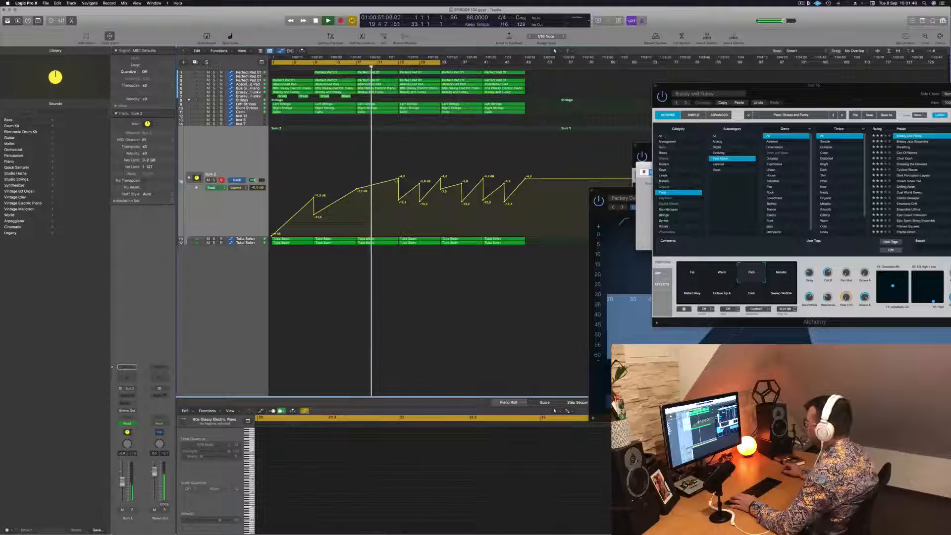
drag(399, 179, 398, 177)
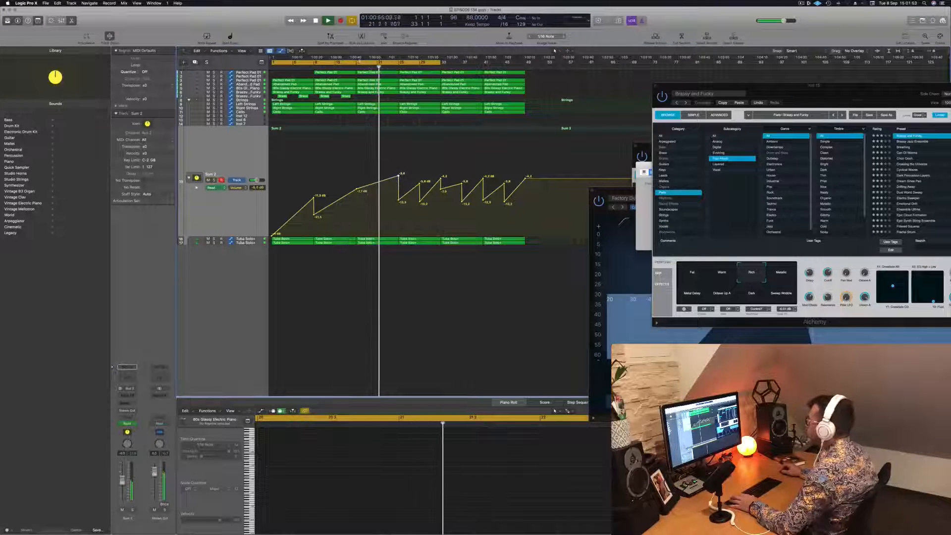
click(346, 67)
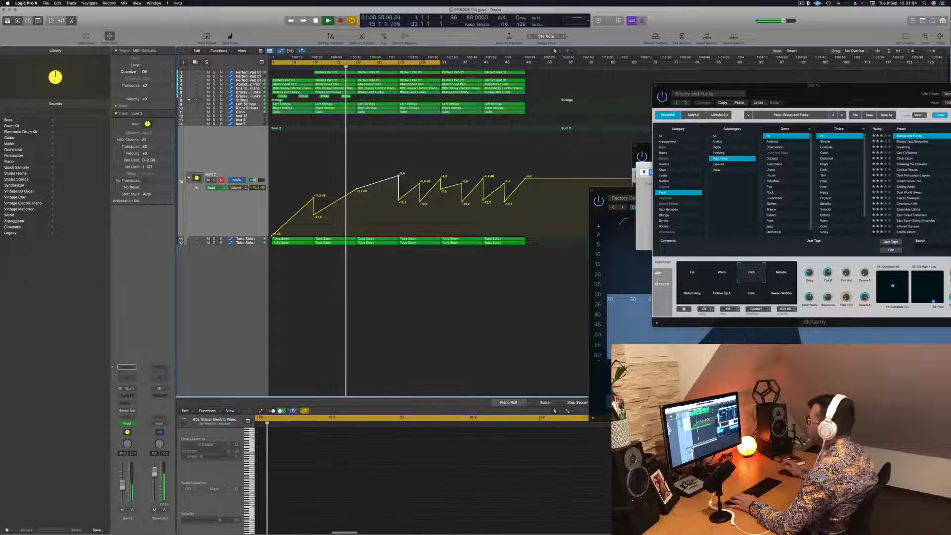
Delete the Brassy and Funky region between bars 17 and 25
click(246, 92)
click(563, 82)
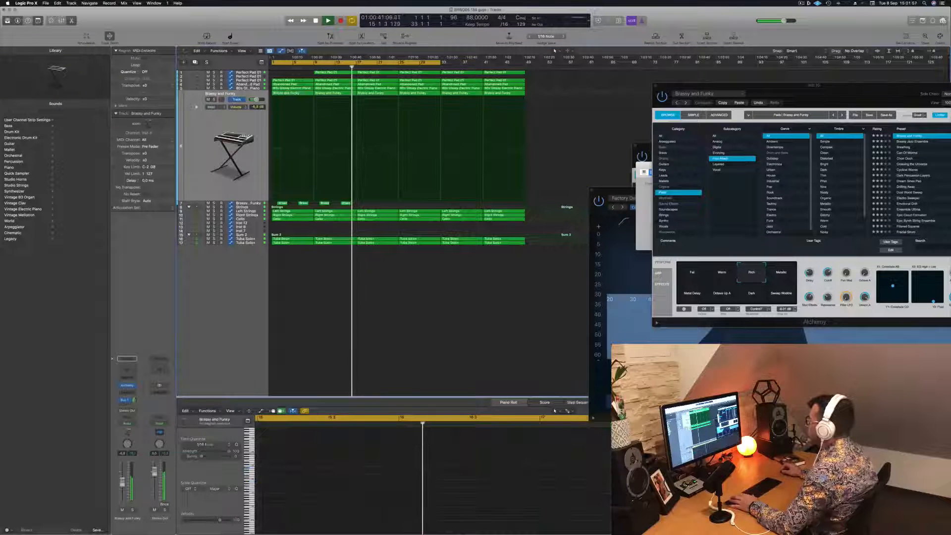
click(369, 93)
key(Delete)
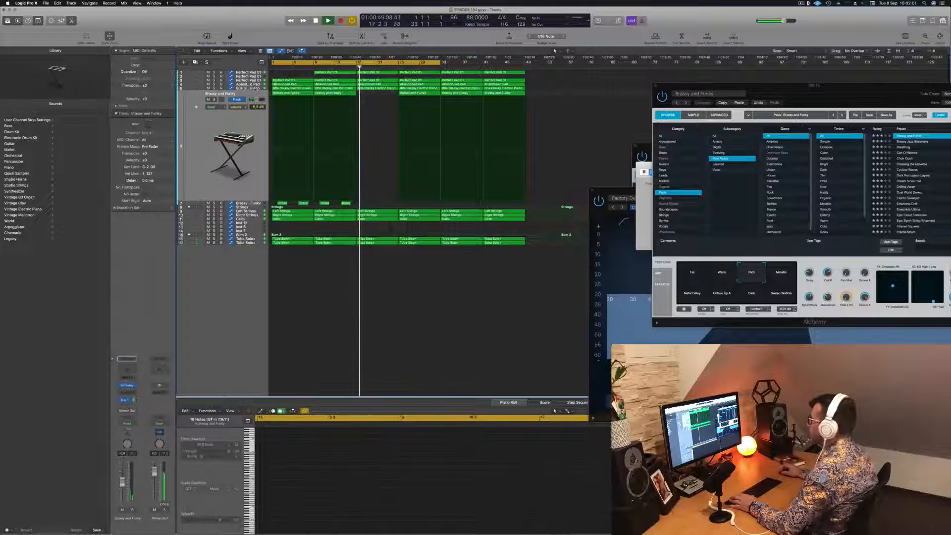
Delete the Abandoned Pad region between bars 17 and 25
click(256, 89)
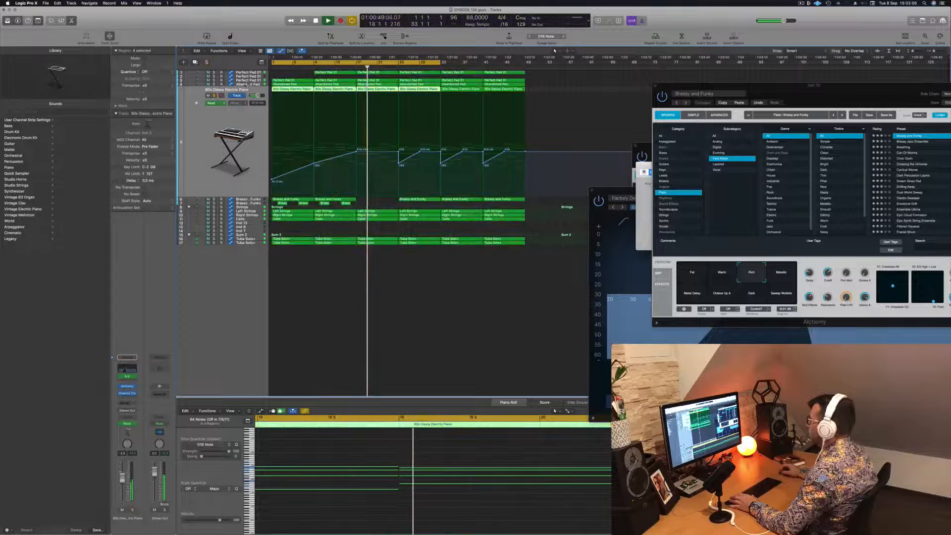
key(Up)
click(557, 78)
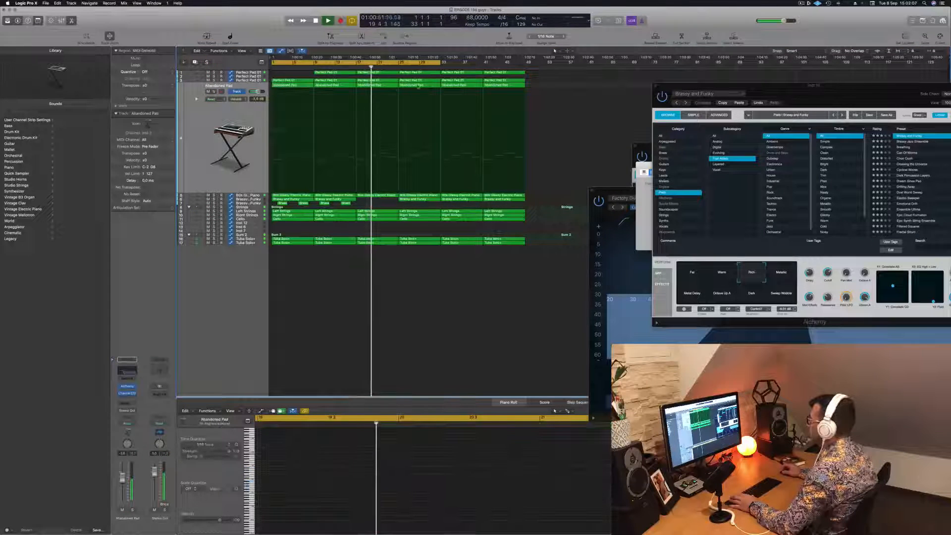
click(375, 85)
key(Delete)
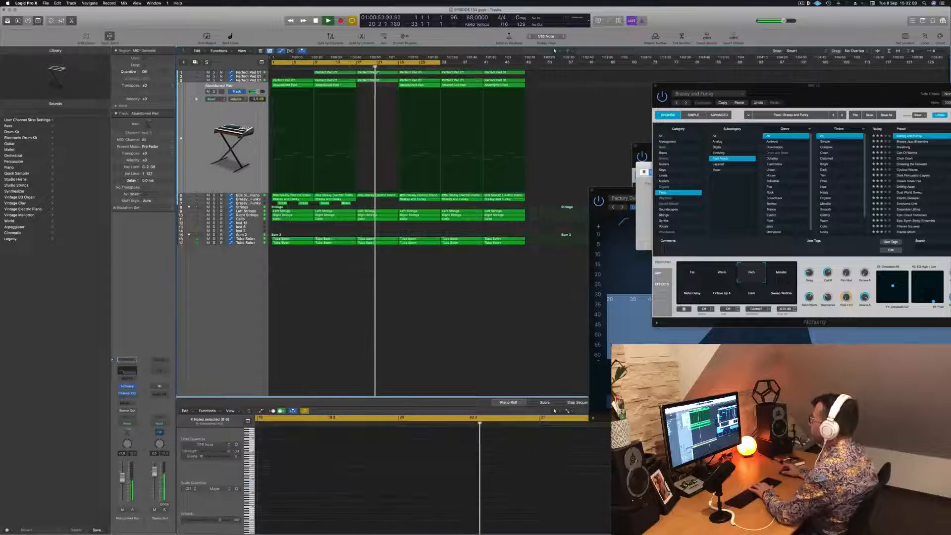
Delete the two Perfect Pad 01 regions between bars 17 and 25
click(350, 65)
drag(372, 86, 380, 73)
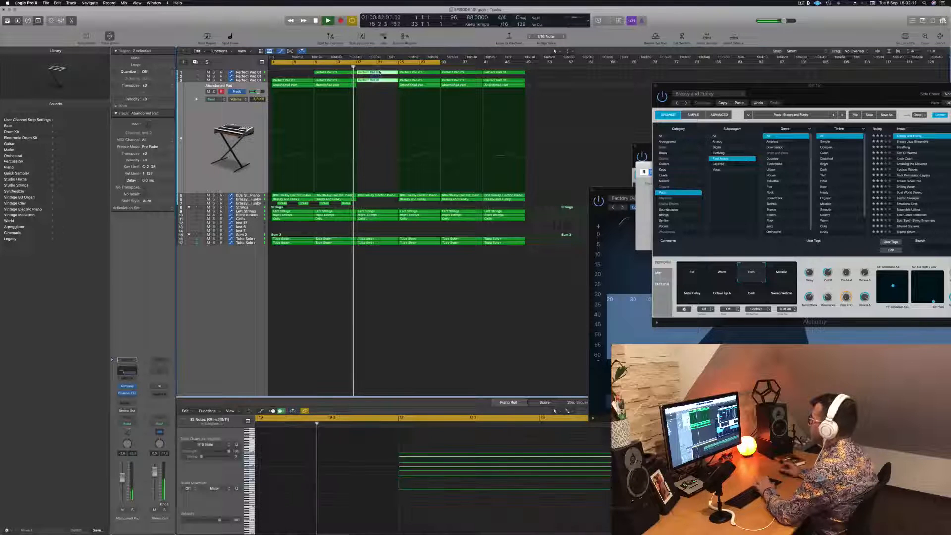
key(Delete)
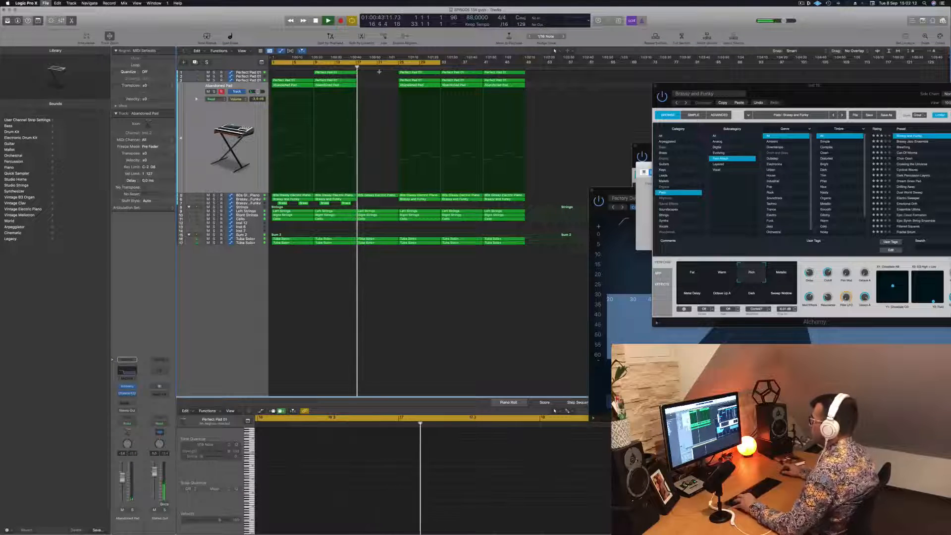
scroll(379, 73, up, 4)
scroll(385, 81, down, 4)
scroll(386, 81, up, 3)
scroll(414, 100, down, 2)
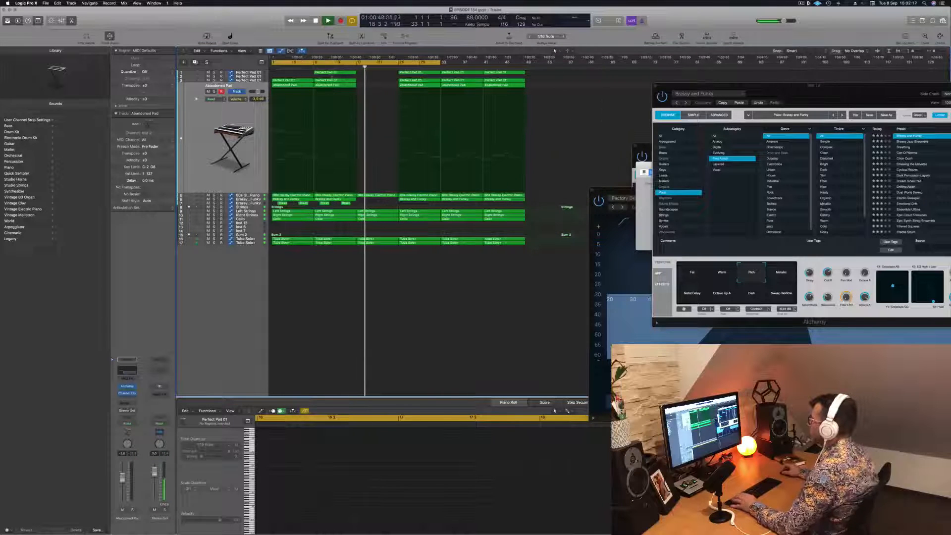
Replay from bar 9 and close all floating plug-in windows and the Musical Typing keyboard
click(315, 66)
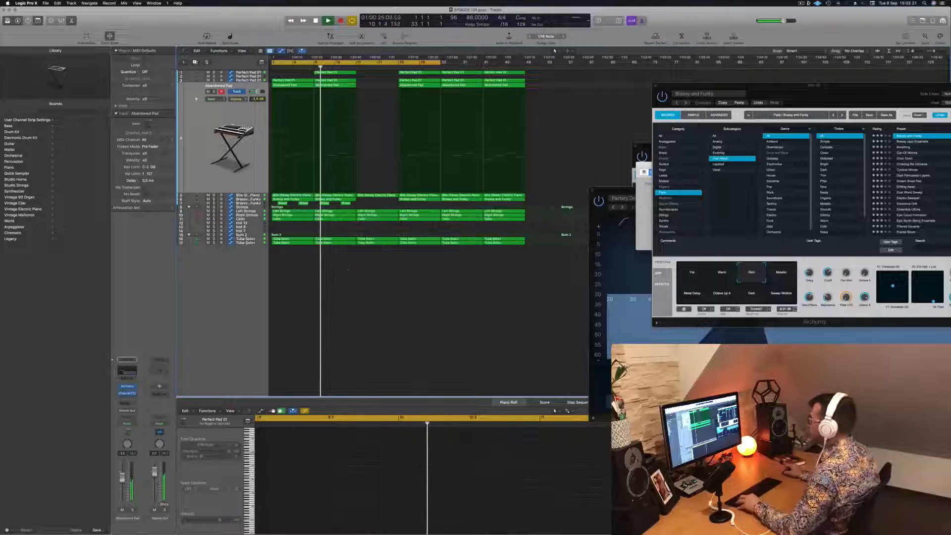
scroll(348, 268, up, 2)
scroll(347, 268, up, 3)
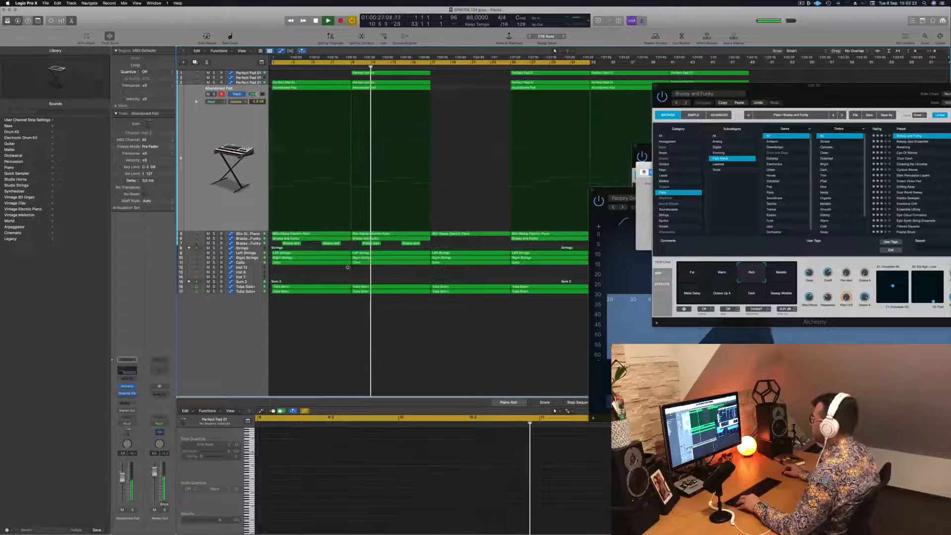
click(813, 85)
click(655, 86)
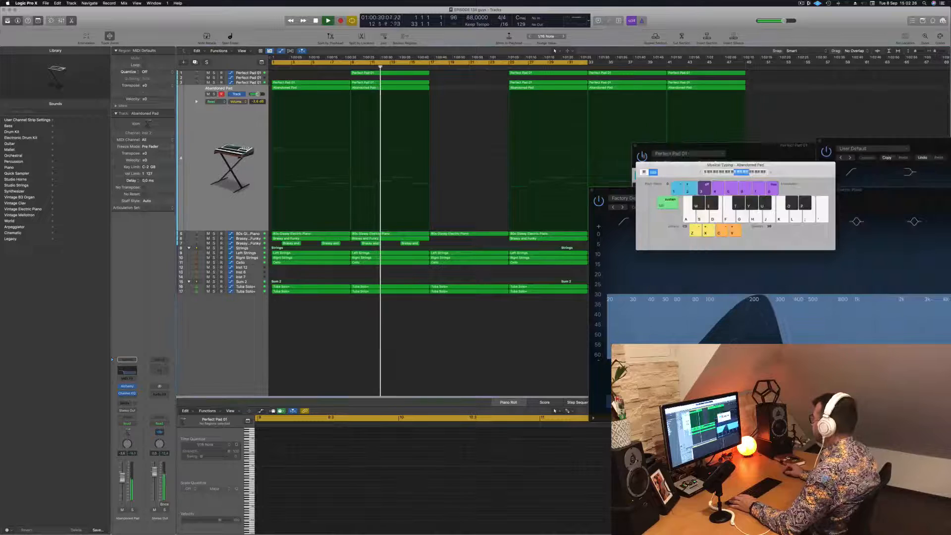
click(639, 165)
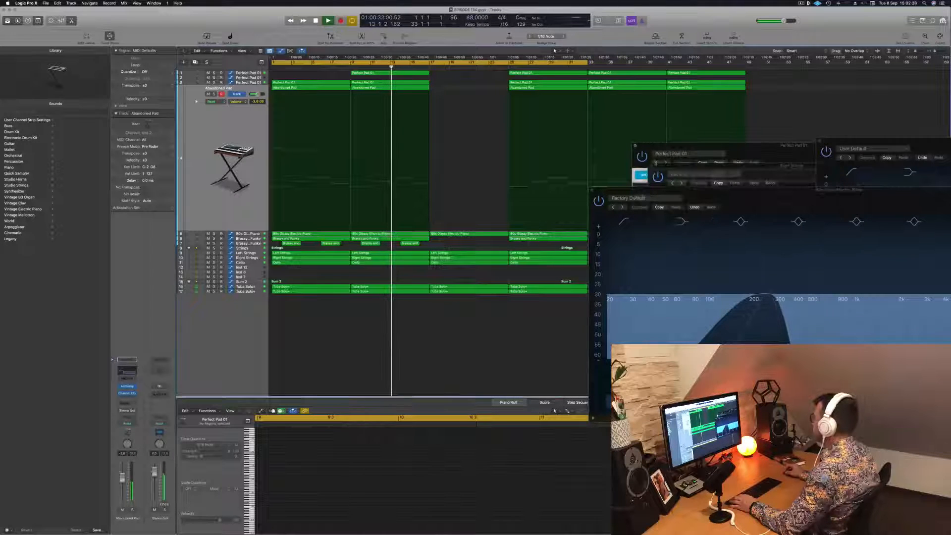
click(637, 146)
click(652, 166)
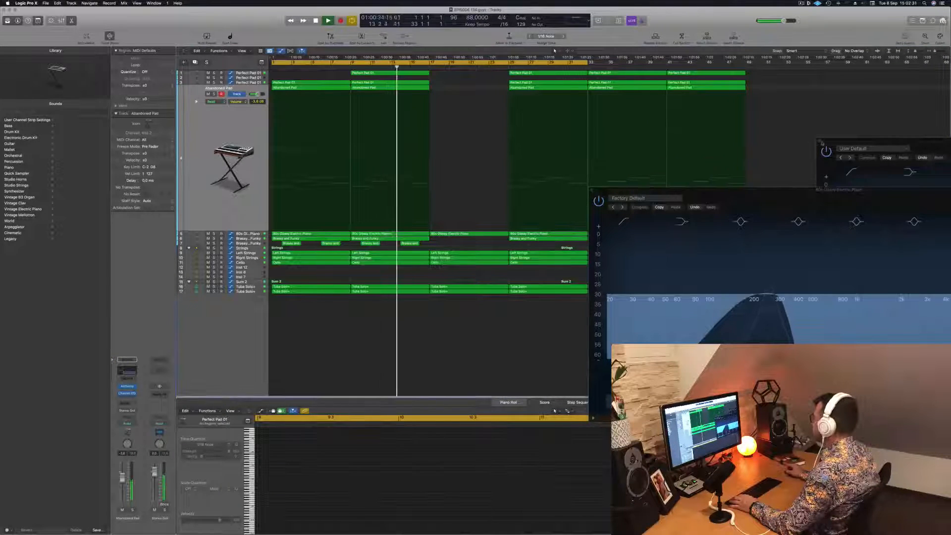
click(819, 142)
click(593, 189)
scroll(496, 185, up, 3)
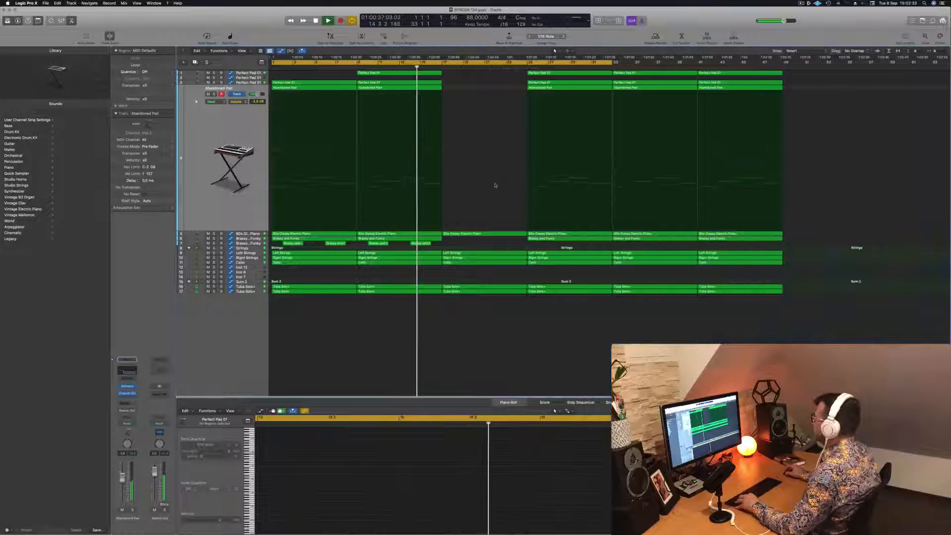
scroll(495, 185, up, 2)
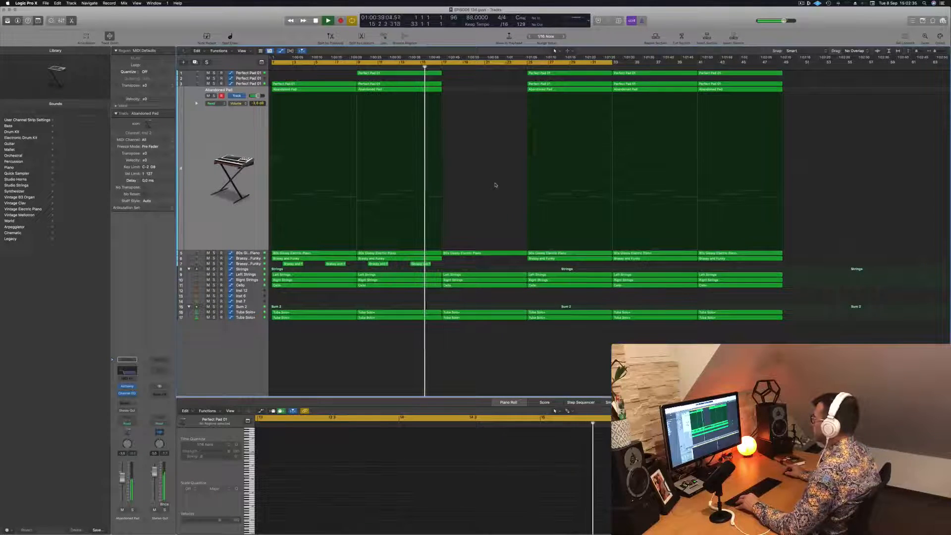
scroll(495, 186, up, 2)
scroll(496, 185, down, 2)
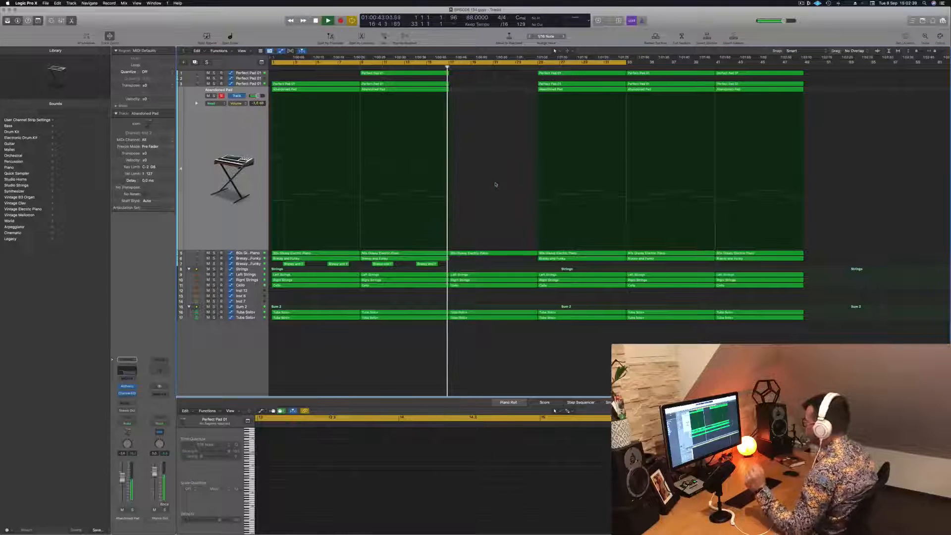
scroll(498, 238, down, 1)
scroll(498, 238, down, 1)
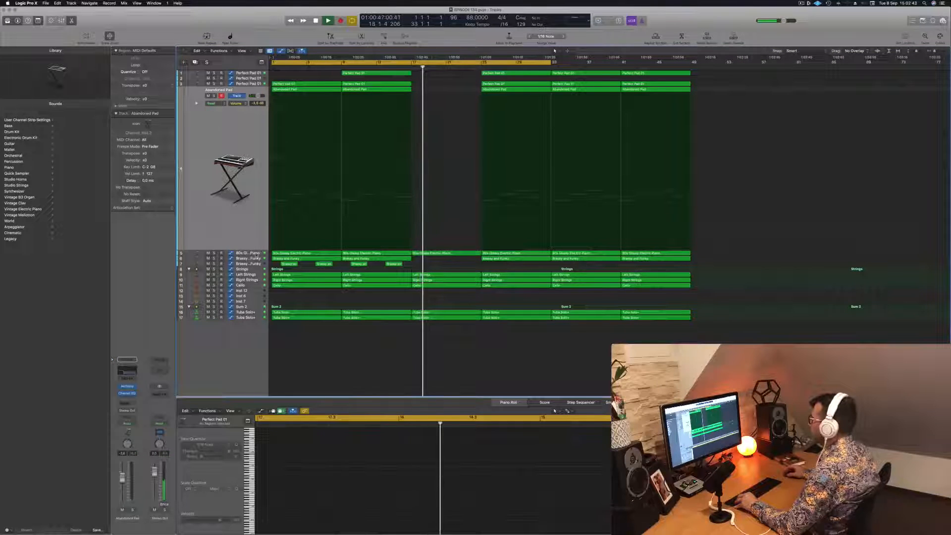
Drop the 80s Glossy Electric Piano automation at bar 17 and lower its bar 25 point, leaving a gentle rise between them
click(256, 255)
click(415, 188)
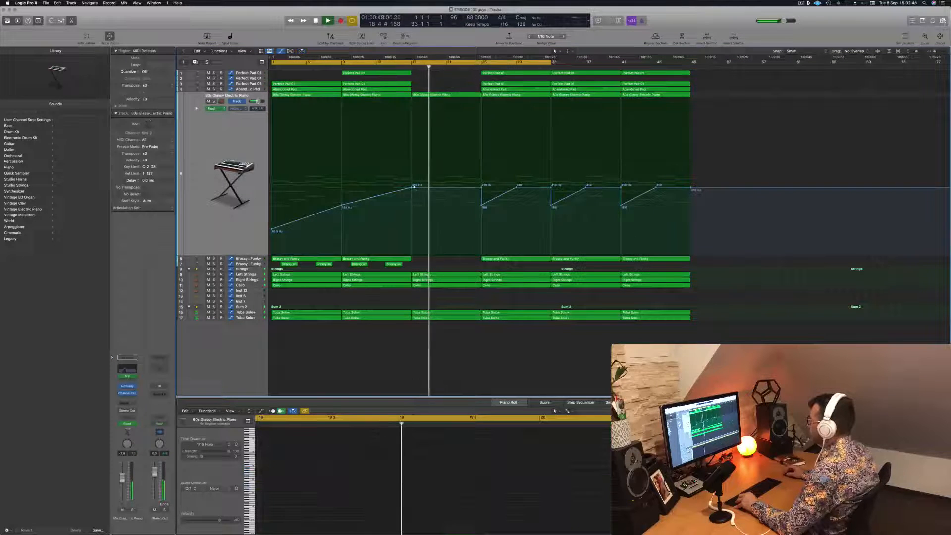
drag(414, 187, 414, 210)
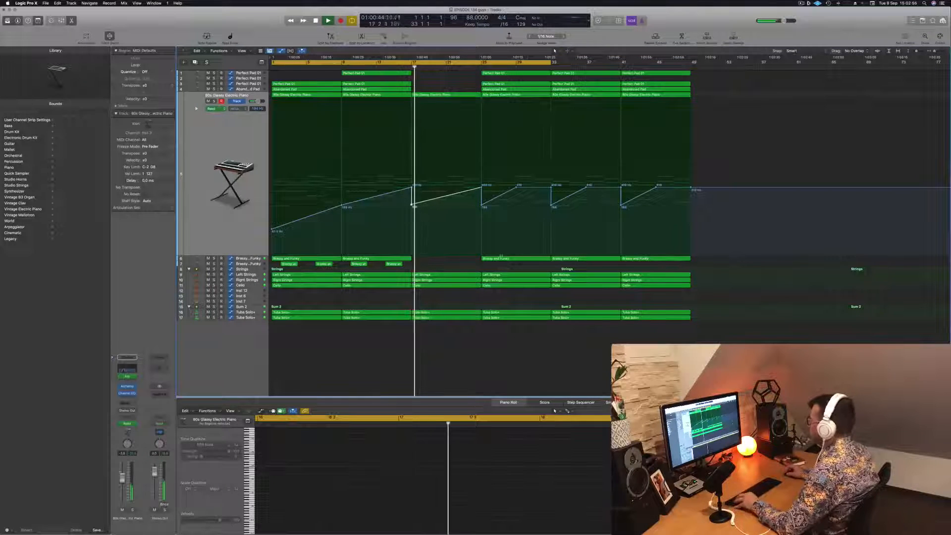
drag(414, 206, 413, 212)
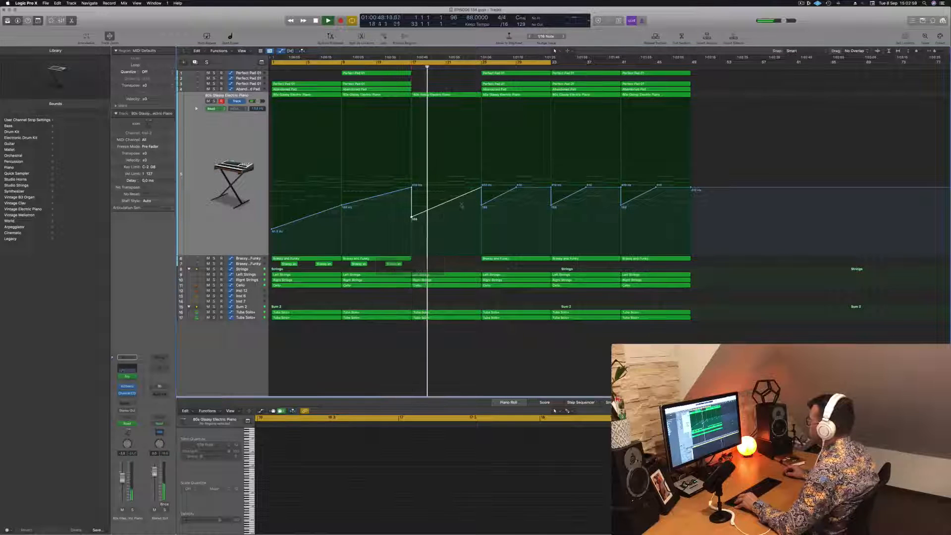
drag(480, 188, 481, 206)
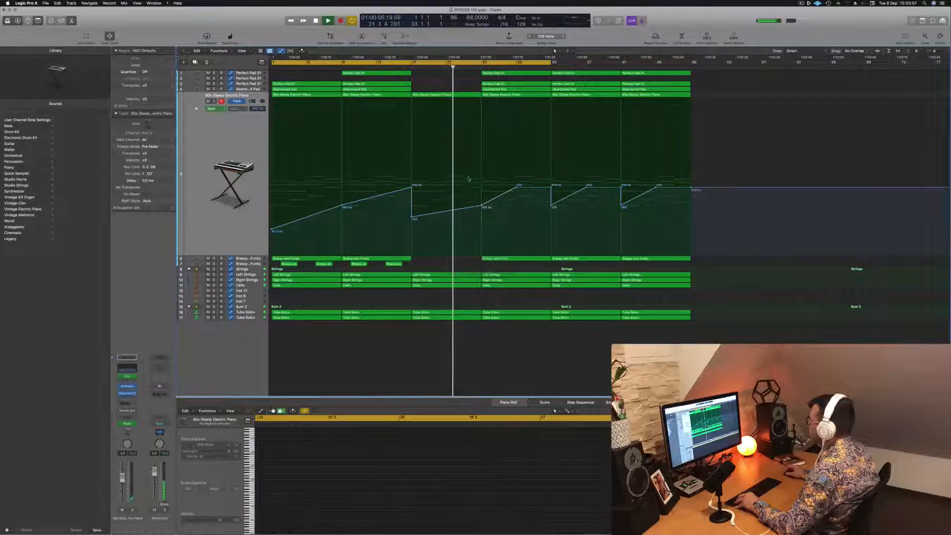
Delete the two Perfect Pad 01 regions and the Brassy and Funky region between bars 25 and 33
key(super+Left)
click(438, 73)
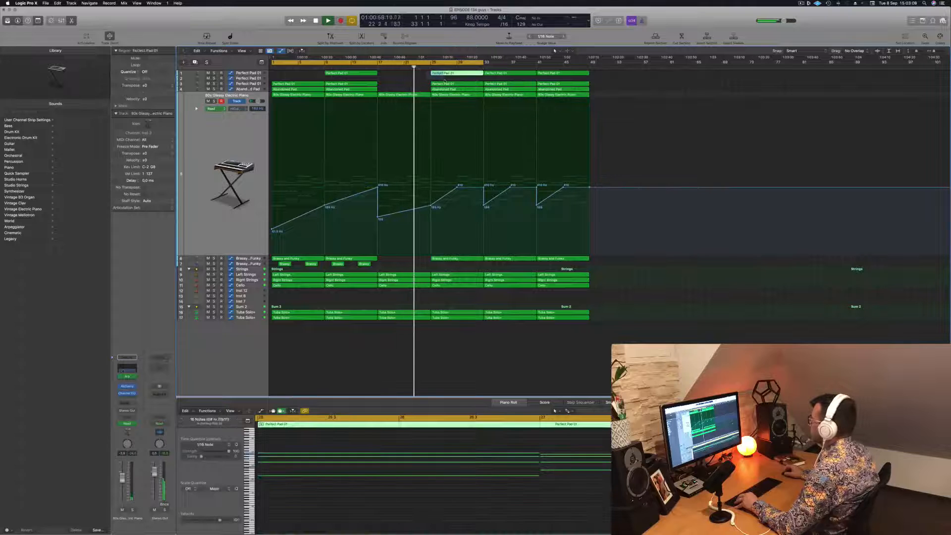
shift+click(445, 84)
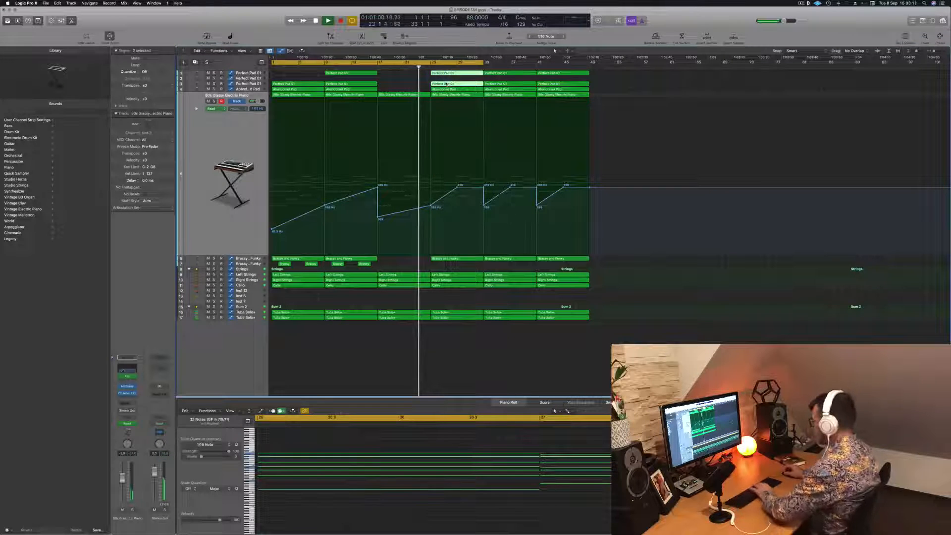
key(Delete)
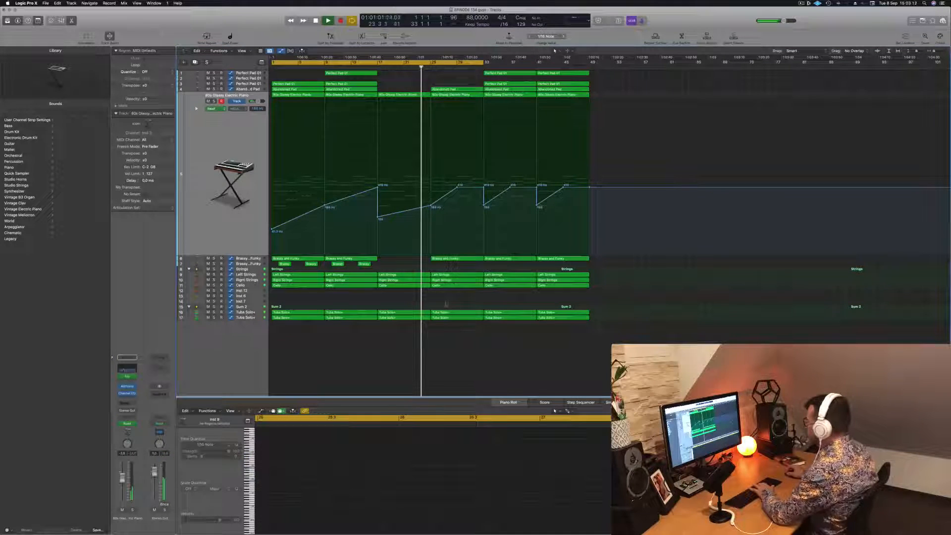
click(461, 259)
key(Delete)
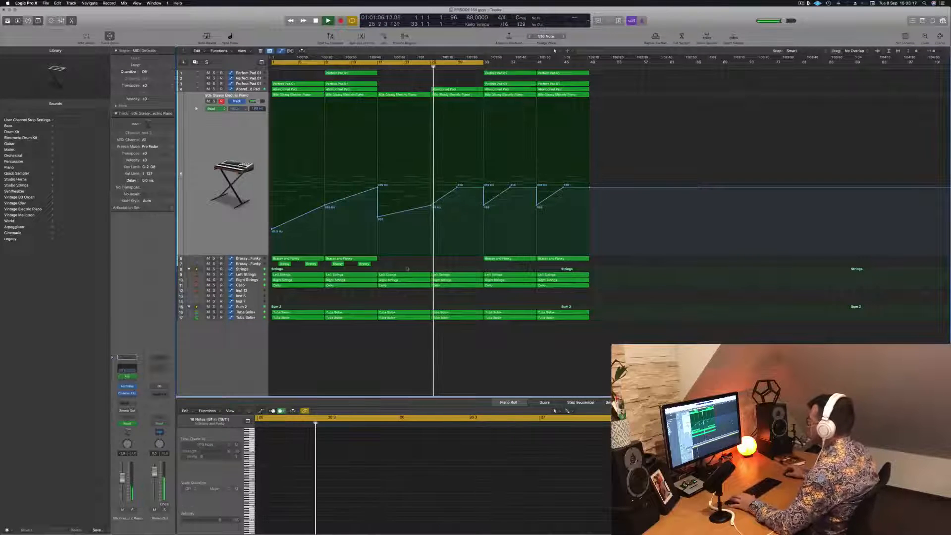
Flatten the 80s Glossy Electric Piano automation between bars 25 and 33 and replay from about bar 16
click(457, 187)
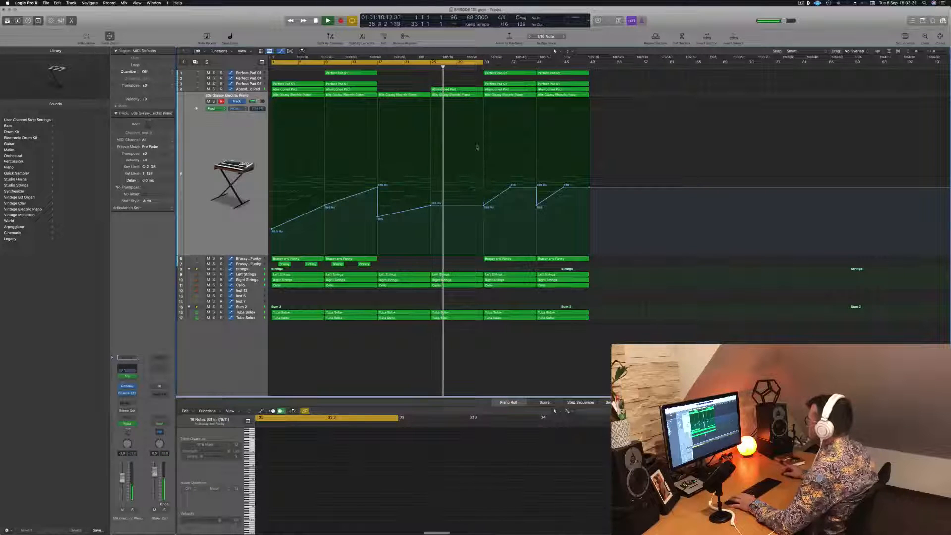
click(371, 67)
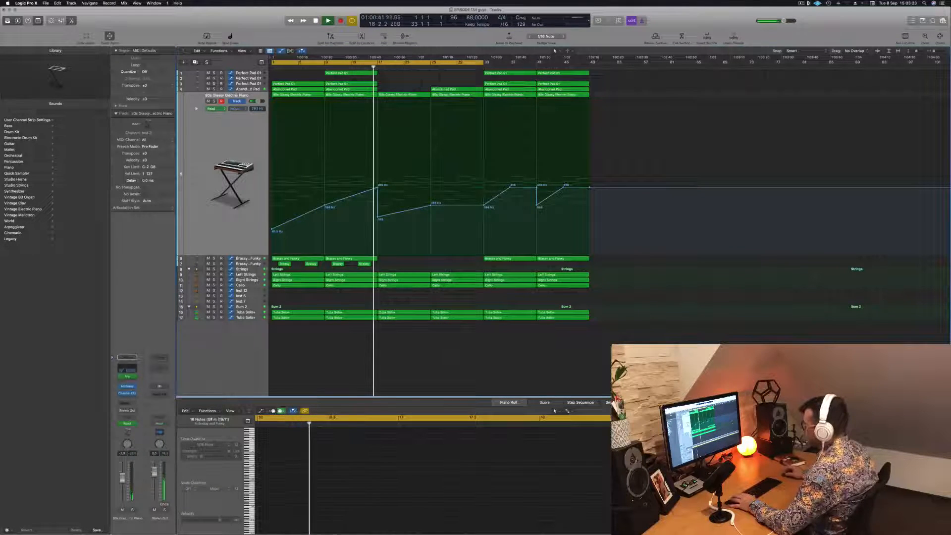
Remove the sharp volume automation drop at bar 25 on Sum 2 and check its two Tuba Solo tracks
click(255, 302)
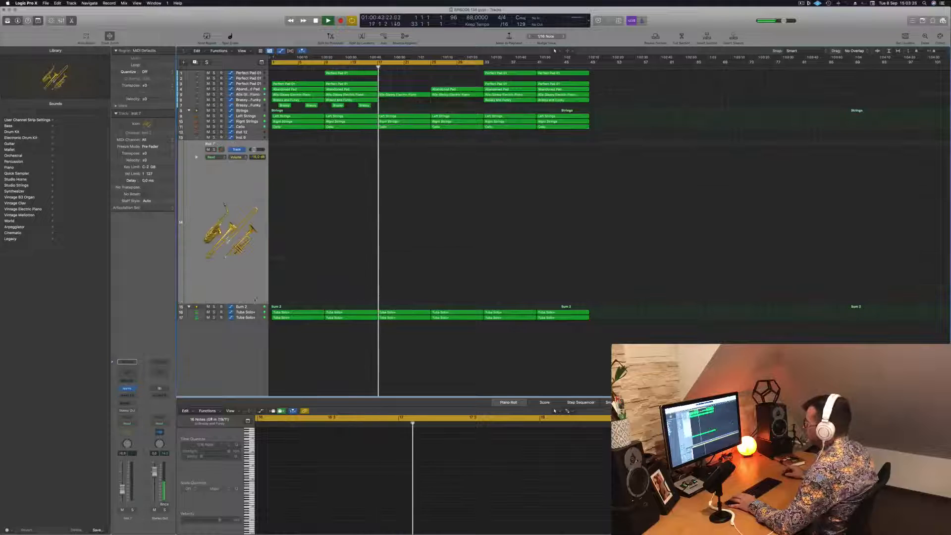
click(254, 307)
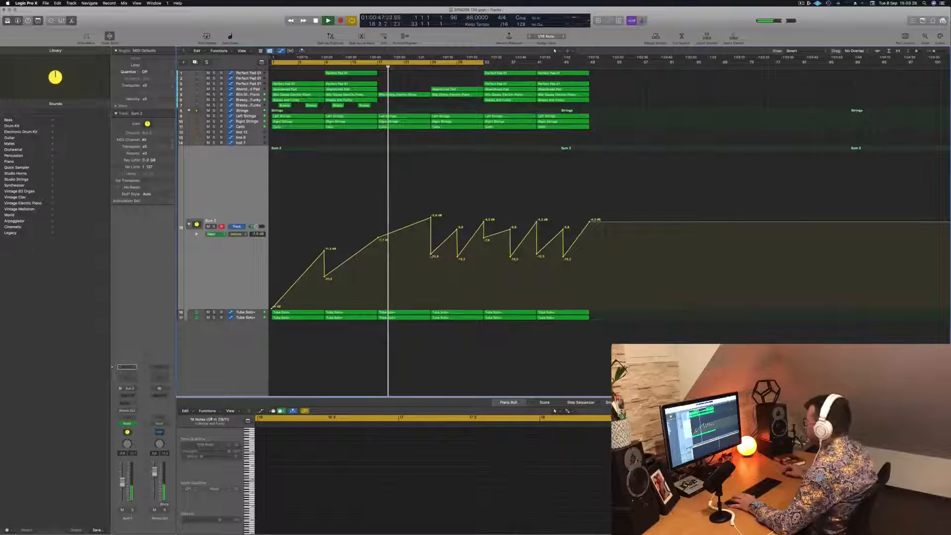
click(431, 254)
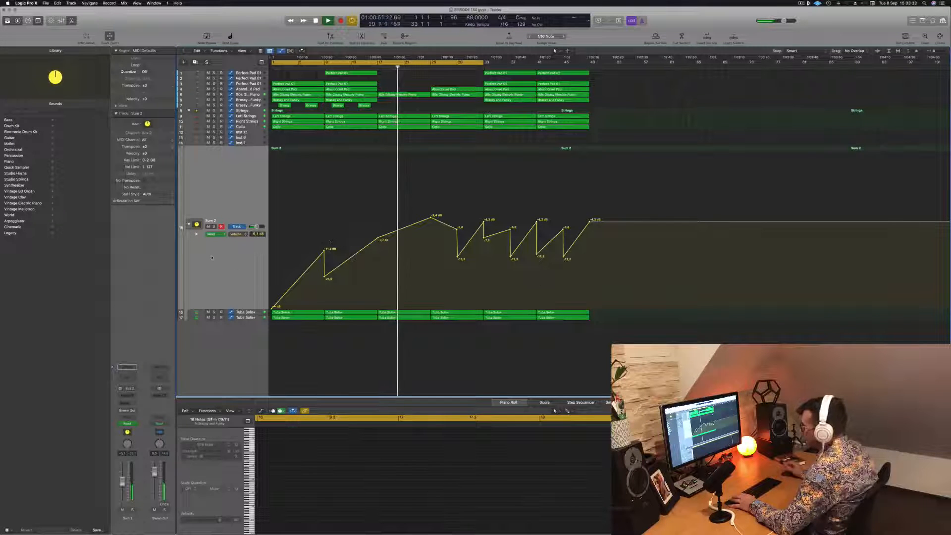
key(Down)
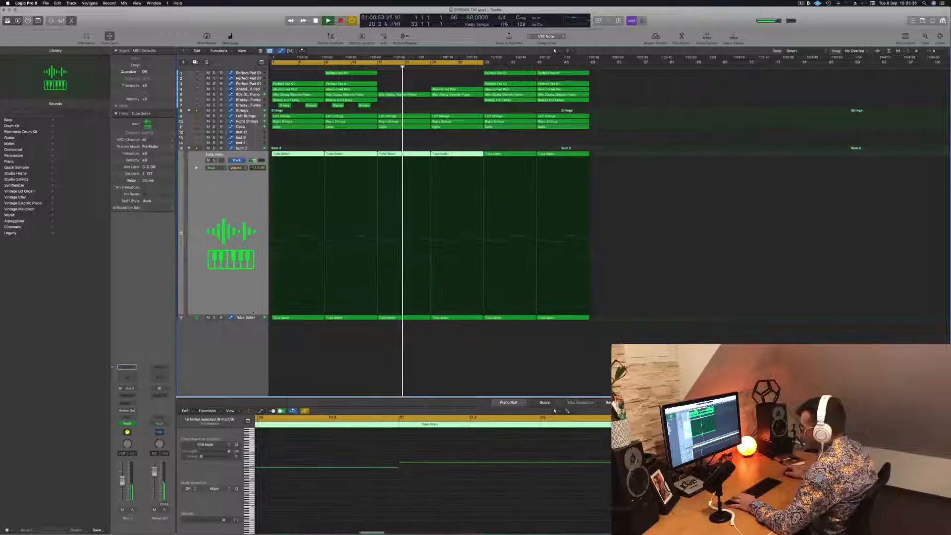
click(255, 317)
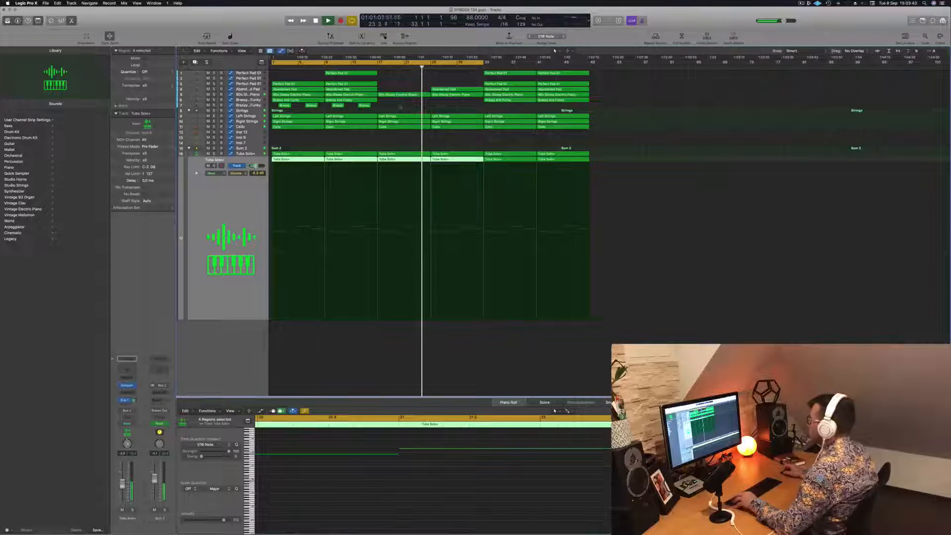
Raise the low point of the Strings volume automation at bar 25 and ramp it up to a new point at bar 33
scroll(409, 111, left, 4)
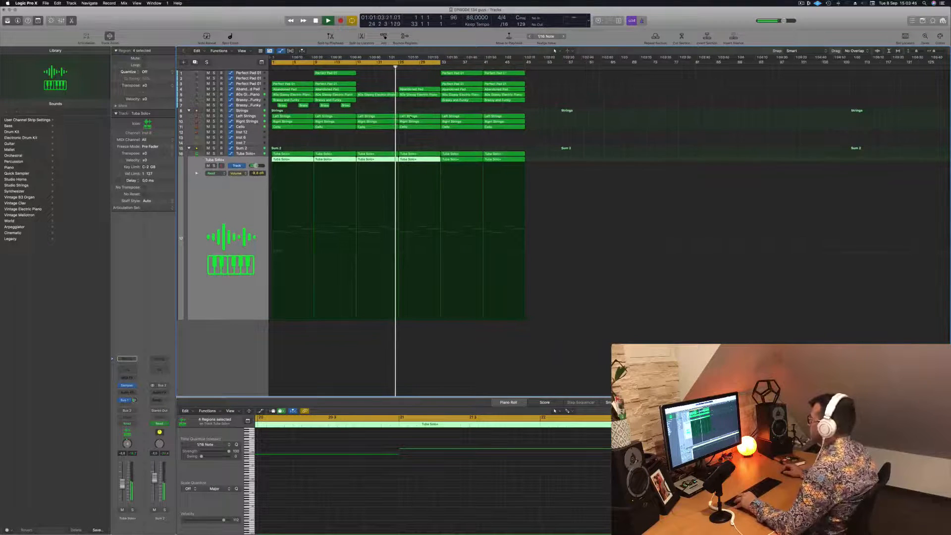
scroll(411, 102, down, 1)
scroll(409, 100, down, 1)
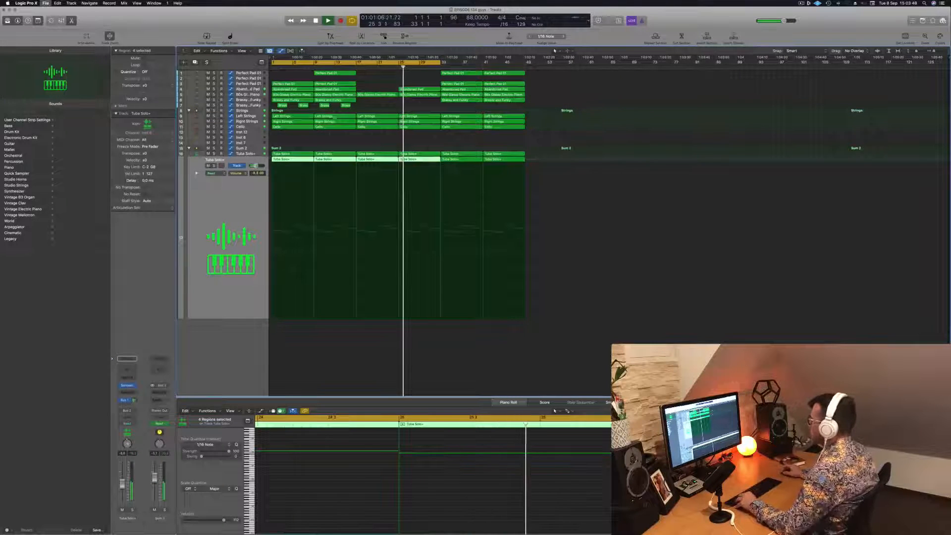
click(258, 113)
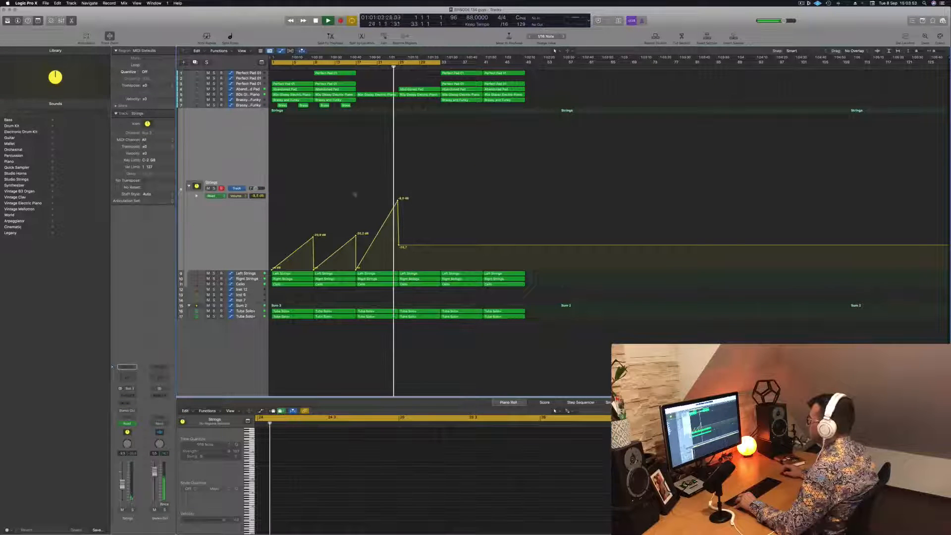
drag(398, 246, 439, 191)
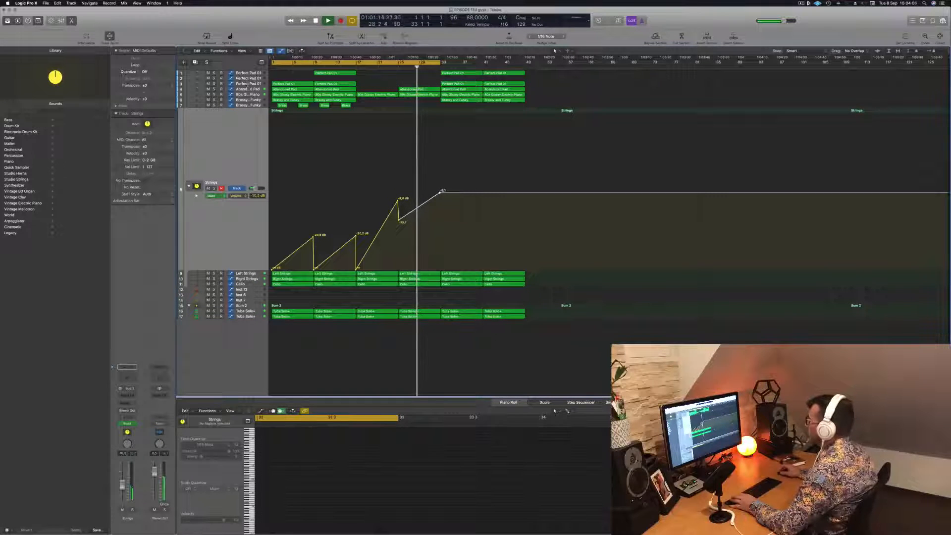
Copy the third track's Perfect Pad 01 region from bar 33 to bar 25, and make its volume automation rise from silence up to bar 33
click(246, 84)
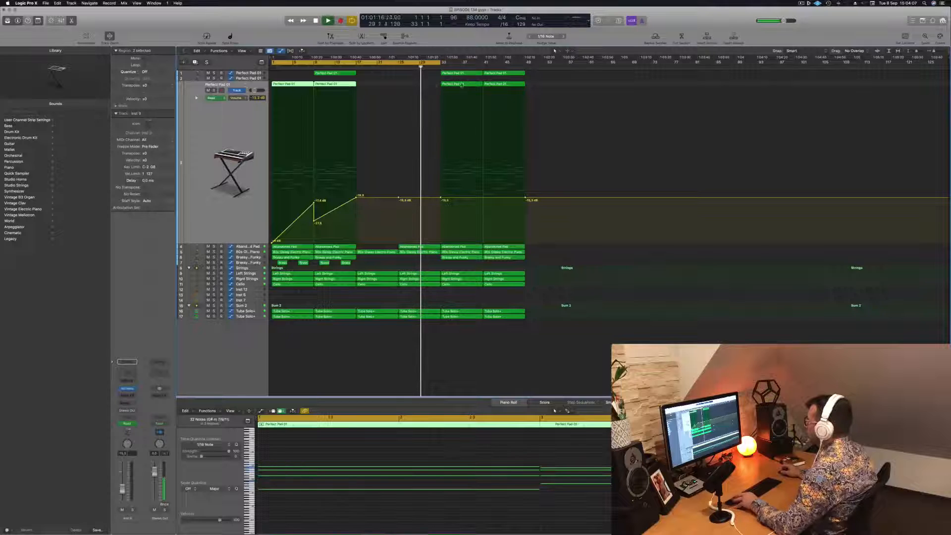
click(462, 84)
drag(455, 84, 424, 88)
click(395, 66)
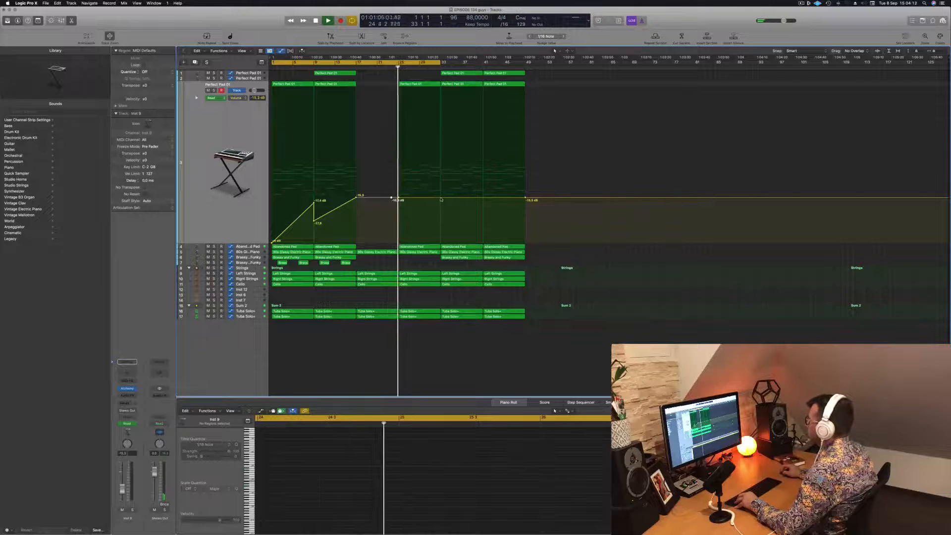
drag(399, 199, 399, 216)
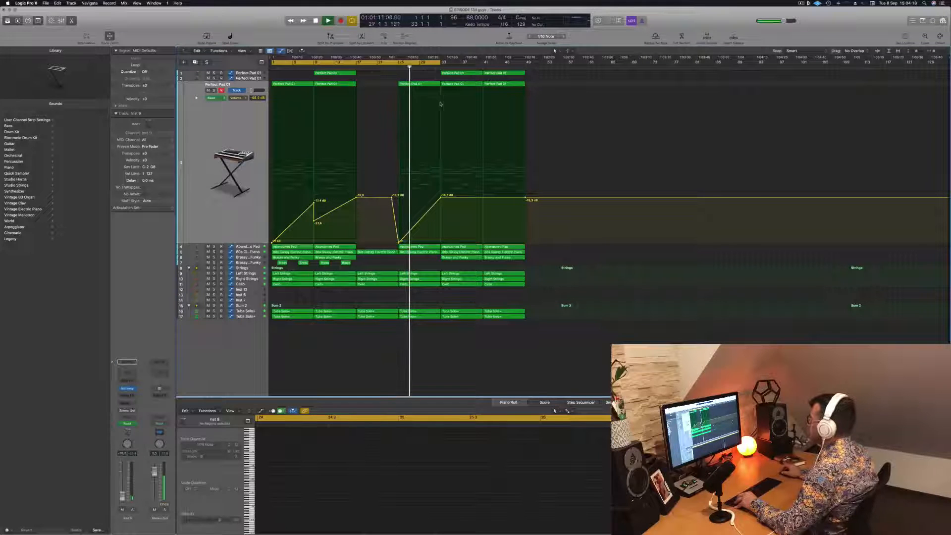
scroll(437, 101, up, 4)
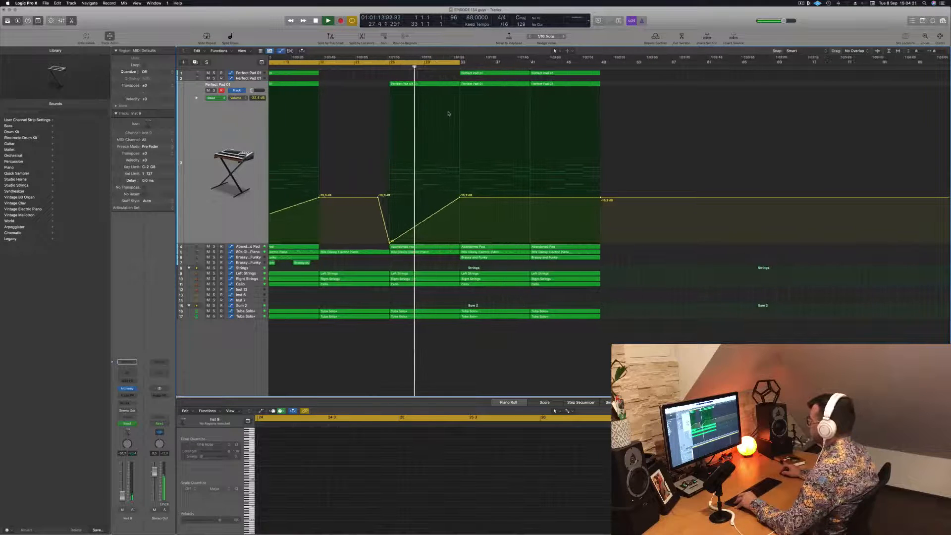
Replay from about bar 24 and extend the cycle range's end to bar 49
scroll(449, 113, down, 2)
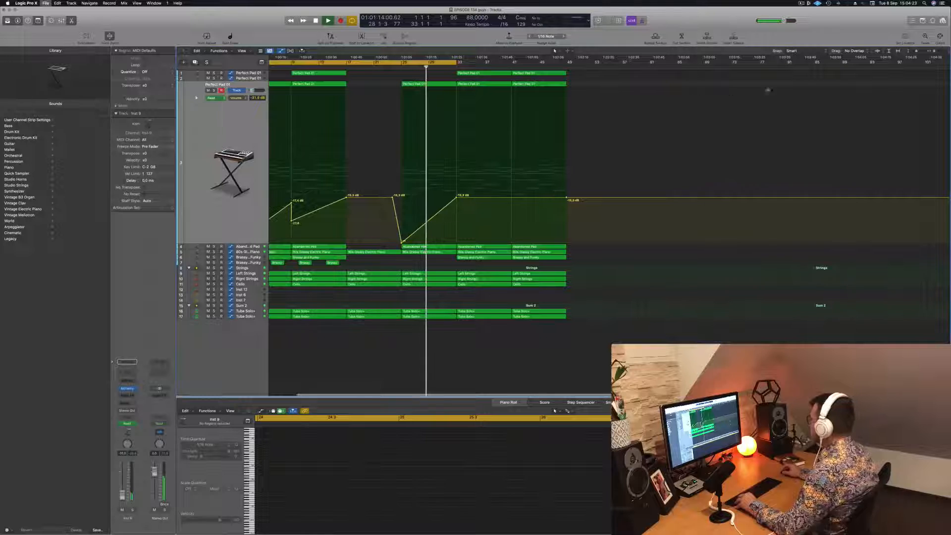
scroll(730, 91, down, 2)
drag(947, 58, 540, 79)
key(z)
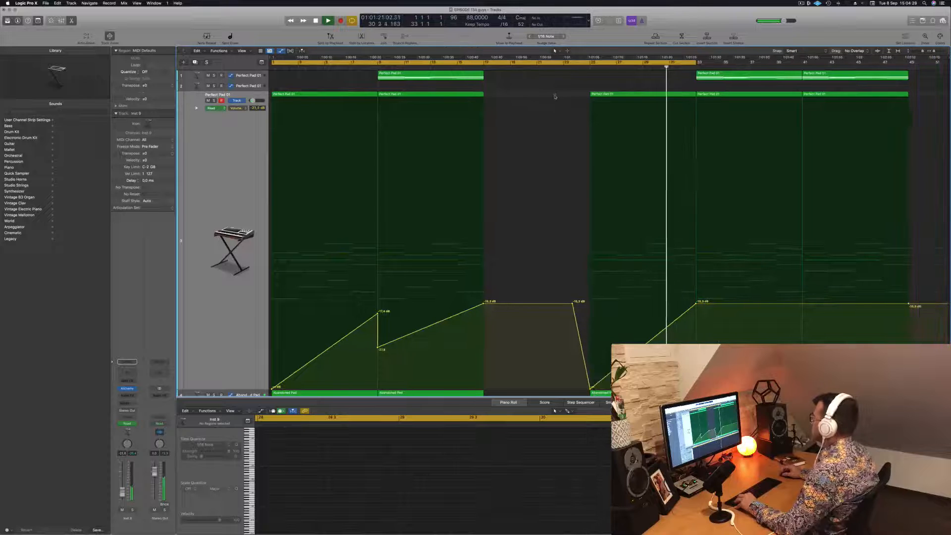
scroll(555, 97, down, 7)
scroll(554, 97, down, 2)
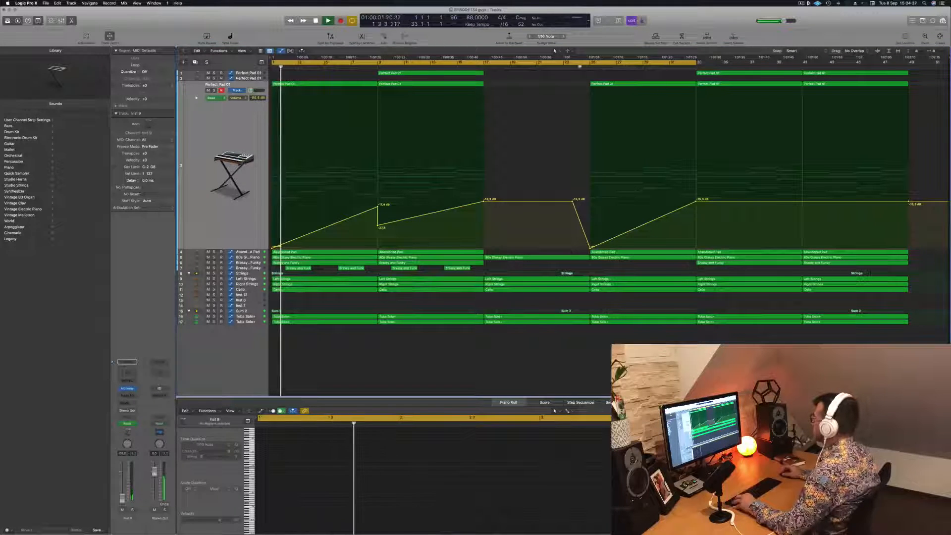
click(576, 60)
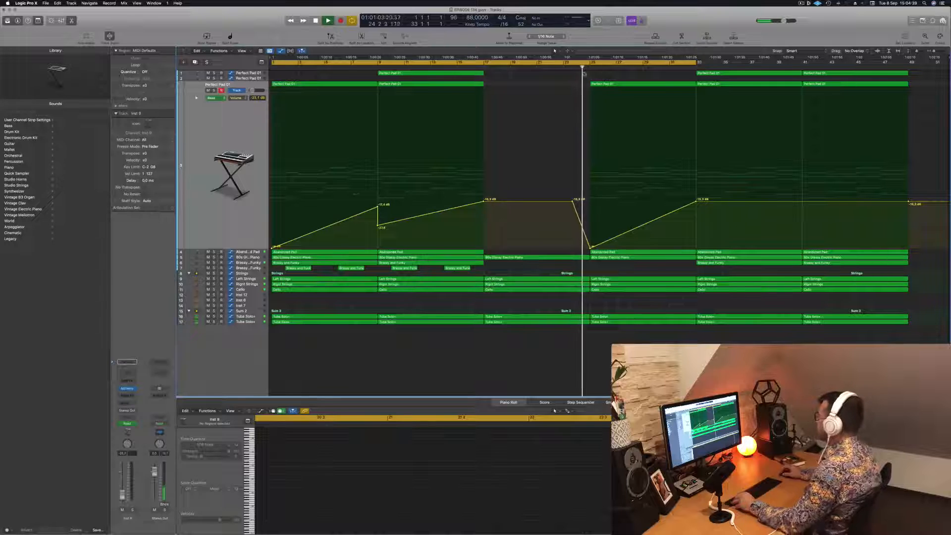
drag(695, 63, 908, 73)
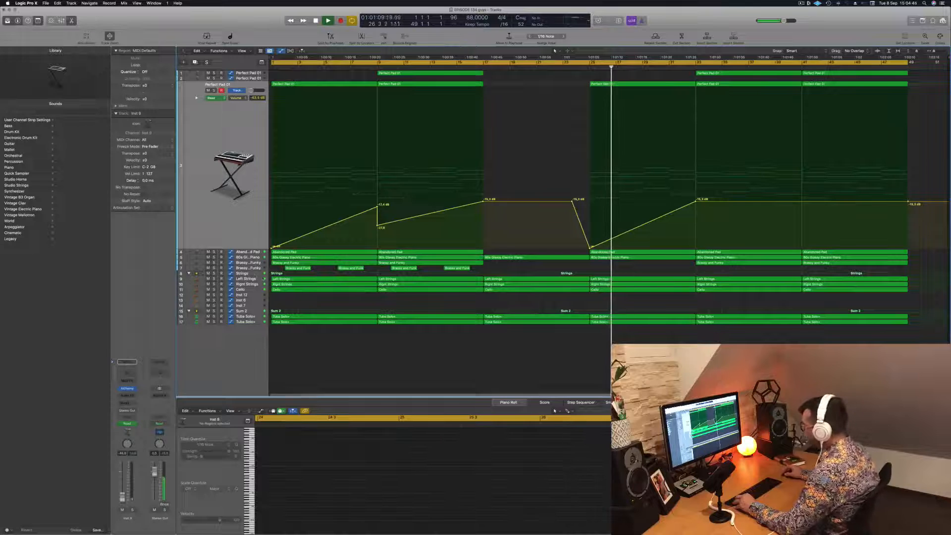
Drop the Strings volume automation to silence at bar 33 and delete the first track's Perfect Pad 01 region starting there
click(254, 273)
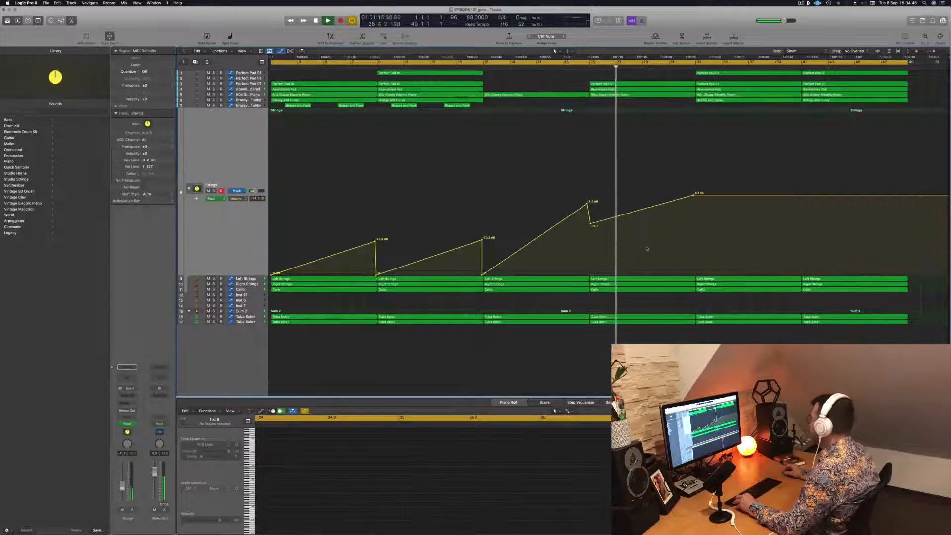
click(695, 195)
drag(695, 196, 696, 273)
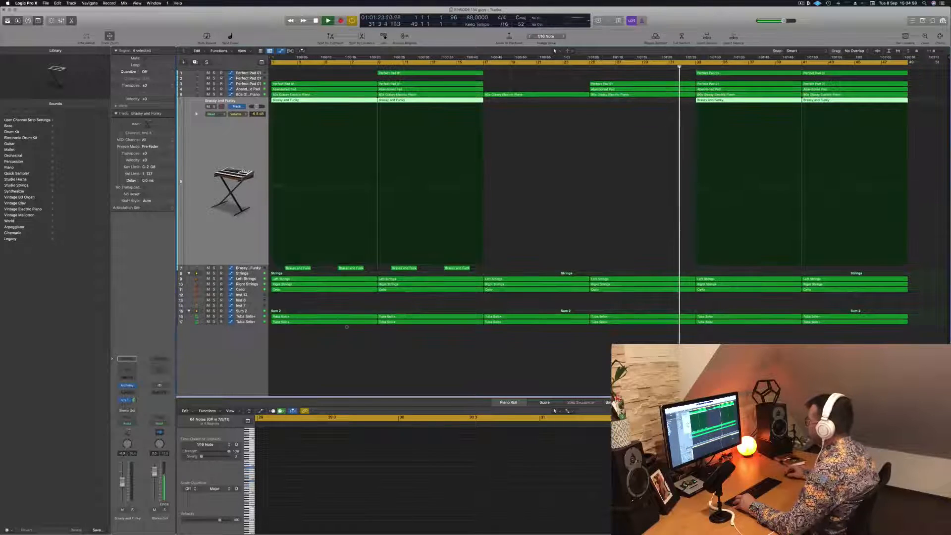
click(247, 312)
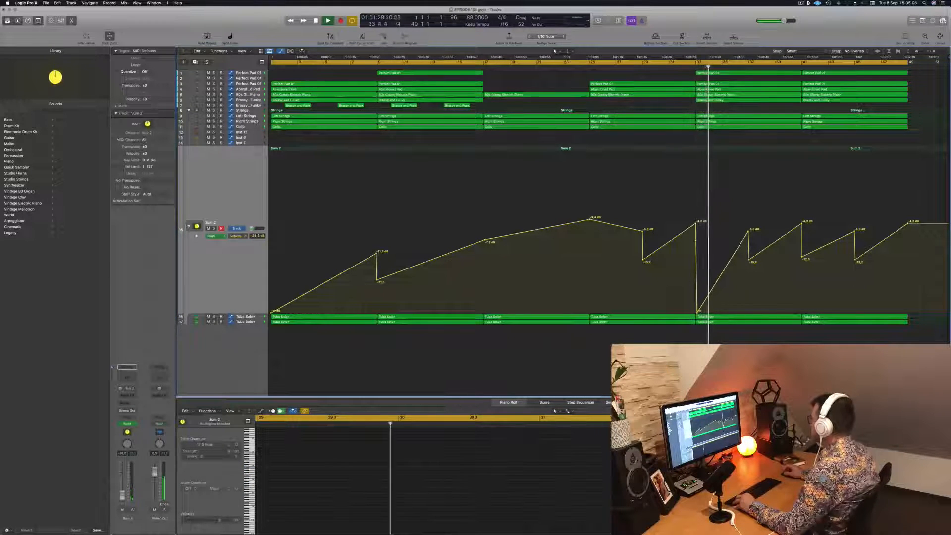
click(719, 74)
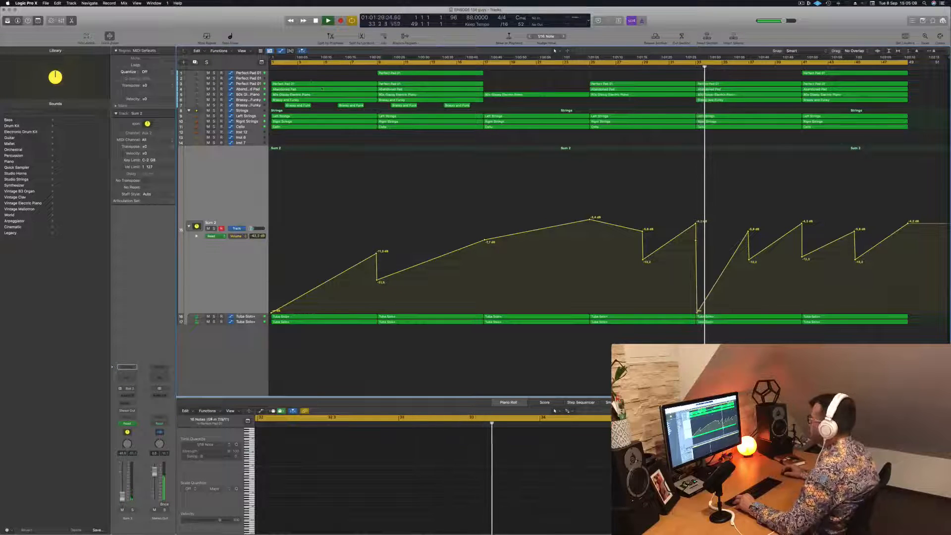
Make the third track's Perfect Pad 01 volume automation drop to silence at bar 33 and rise to a new point at bar 41, and replay
click(248, 84)
key(comma)
key(comma)
drag(697, 203, 697, 204)
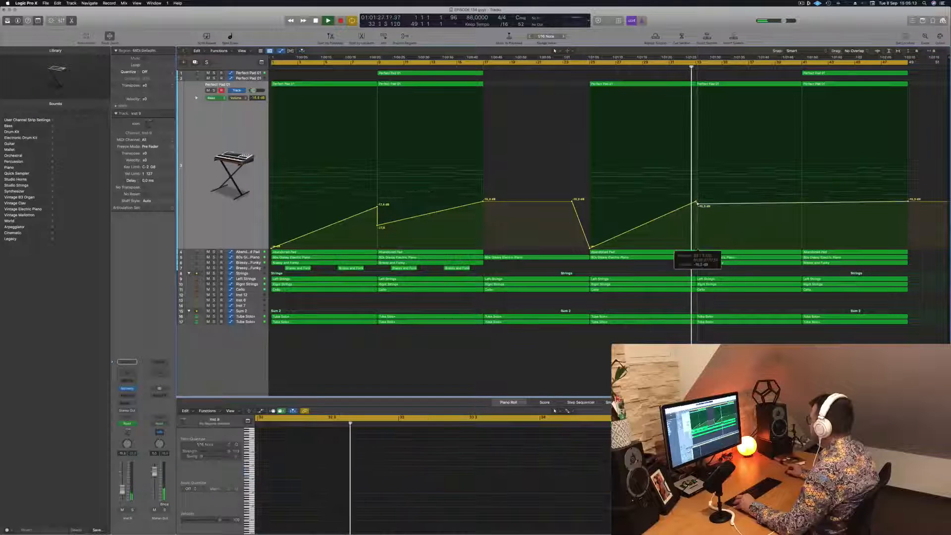
click(802, 203)
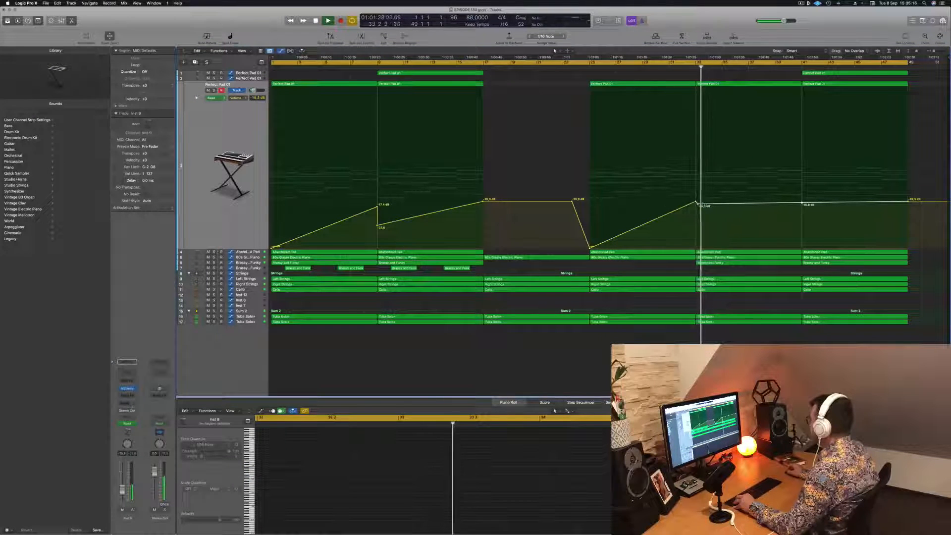
drag(699, 205, 700, 247)
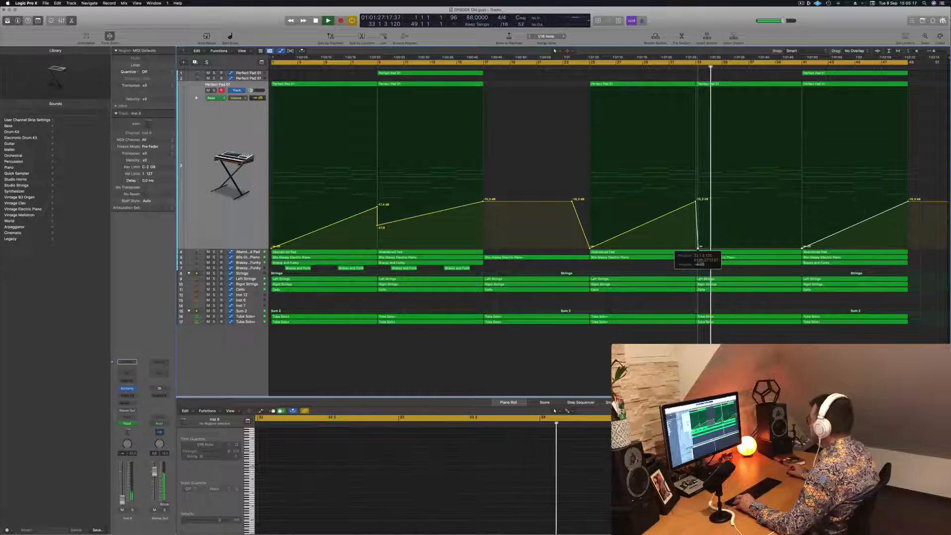
drag(803, 246, 802, 194)
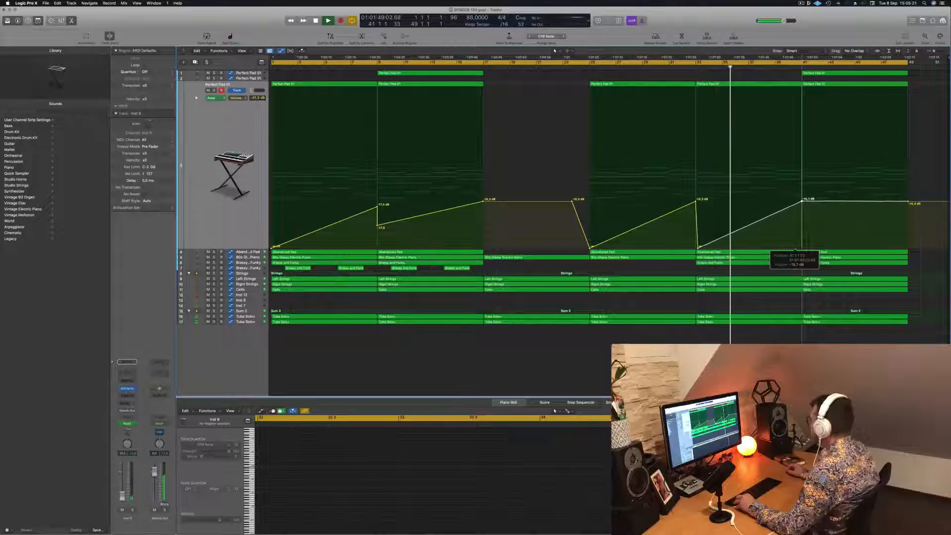
click(693, 67)
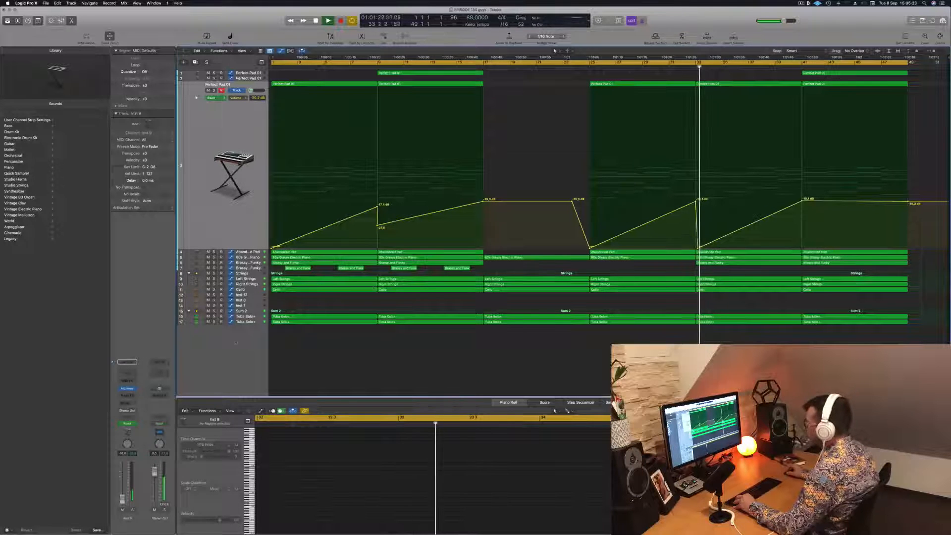
Flatten the Sum 2 volume automation to silence from bar 33 to bar 49
click(251, 313)
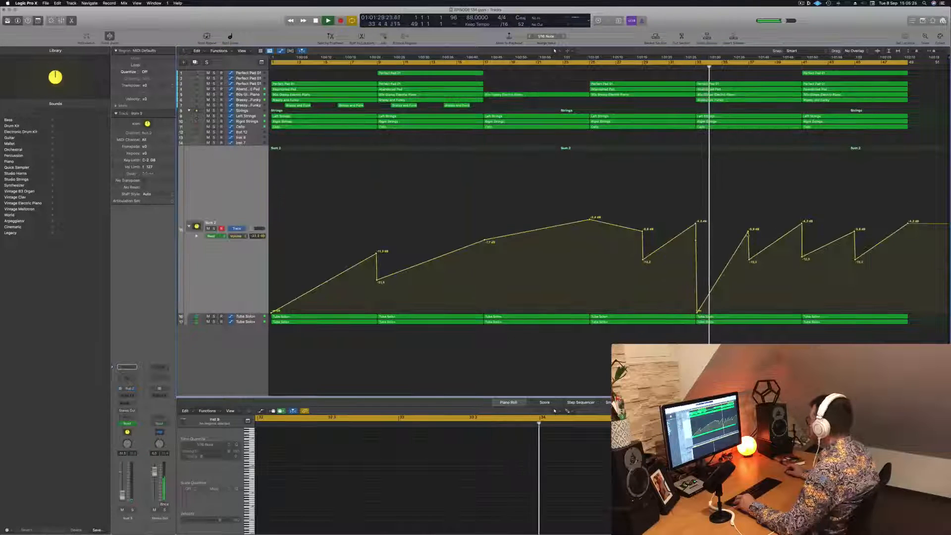
drag(748, 224, 748, 313)
drag(749, 259, 905, 311)
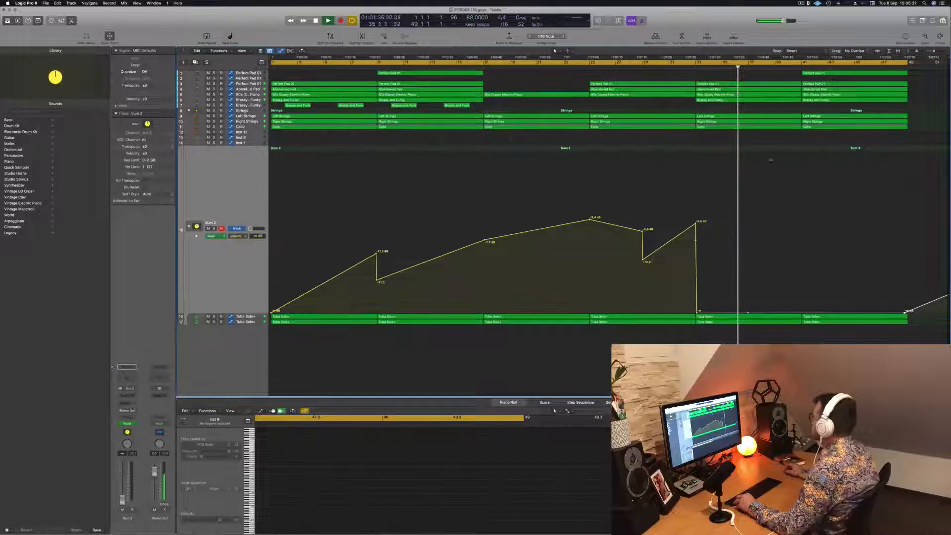
scroll(539, 144, up, 5)
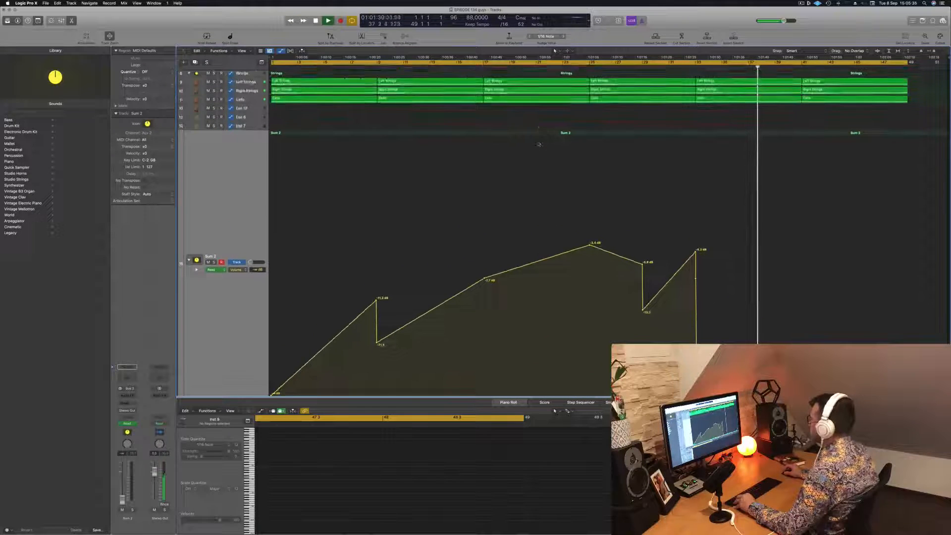
scroll(539, 145, up, 5)
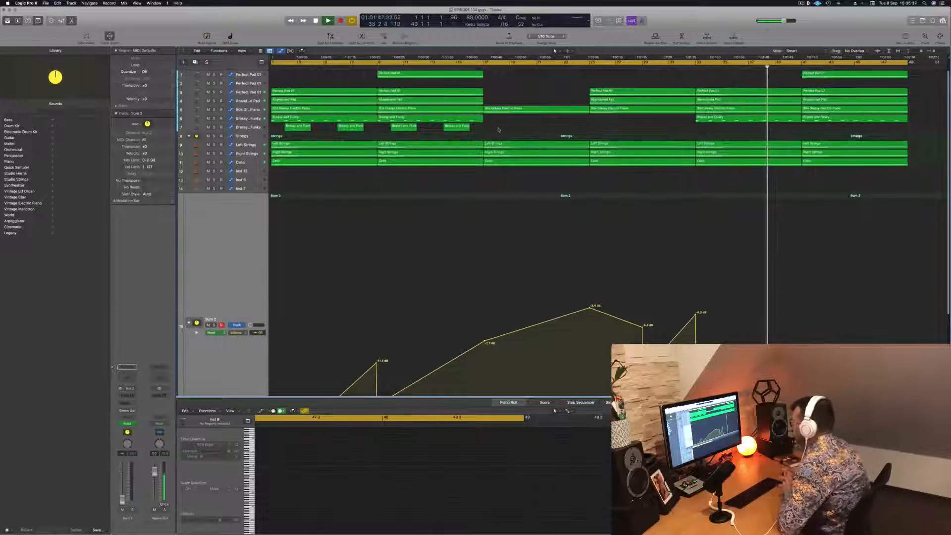